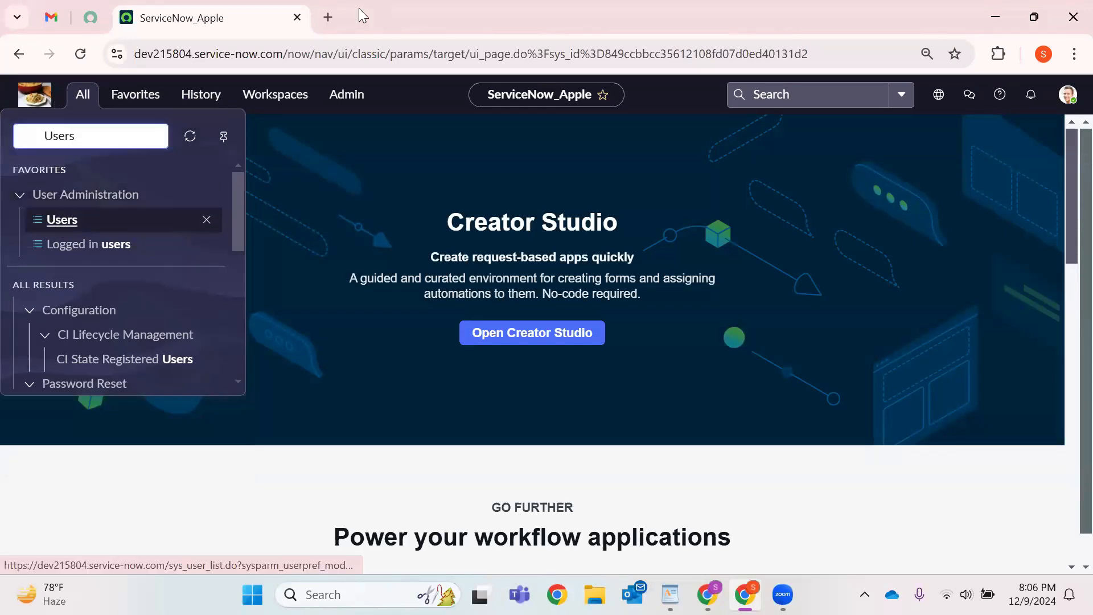
Step: Open the Users list in a new tab and start a new user record
{"action": "right_click", "coordinate": [58, 223]}
{"action": "left_click", "coordinate": [103, 246]}
{"action": "left_click", "coordinate": [410, 4]}
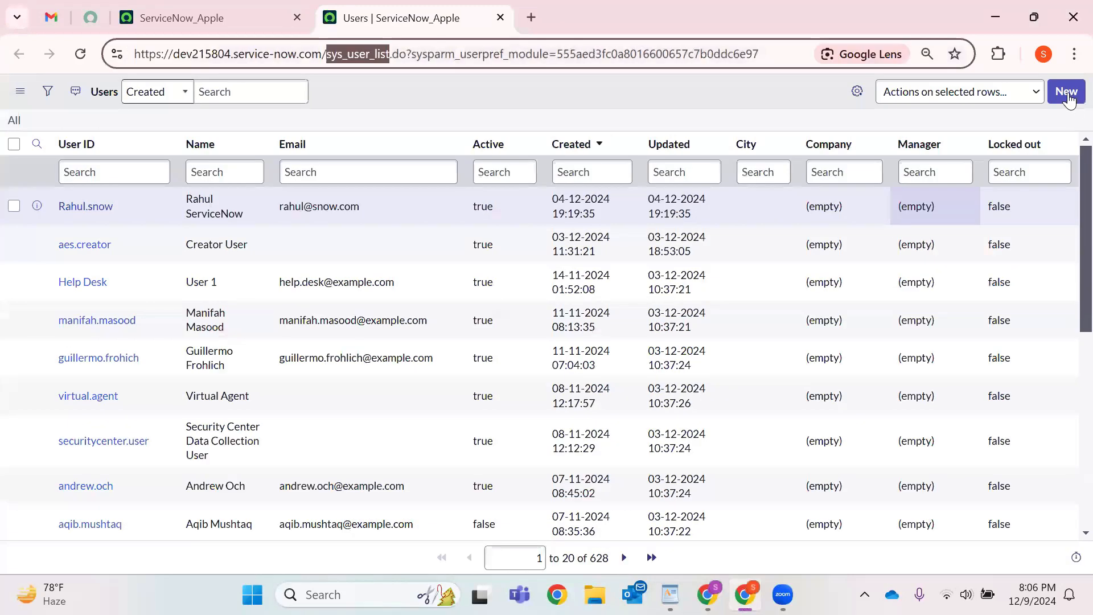
{"action": "left_click", "coordinate": [1066, 92]}
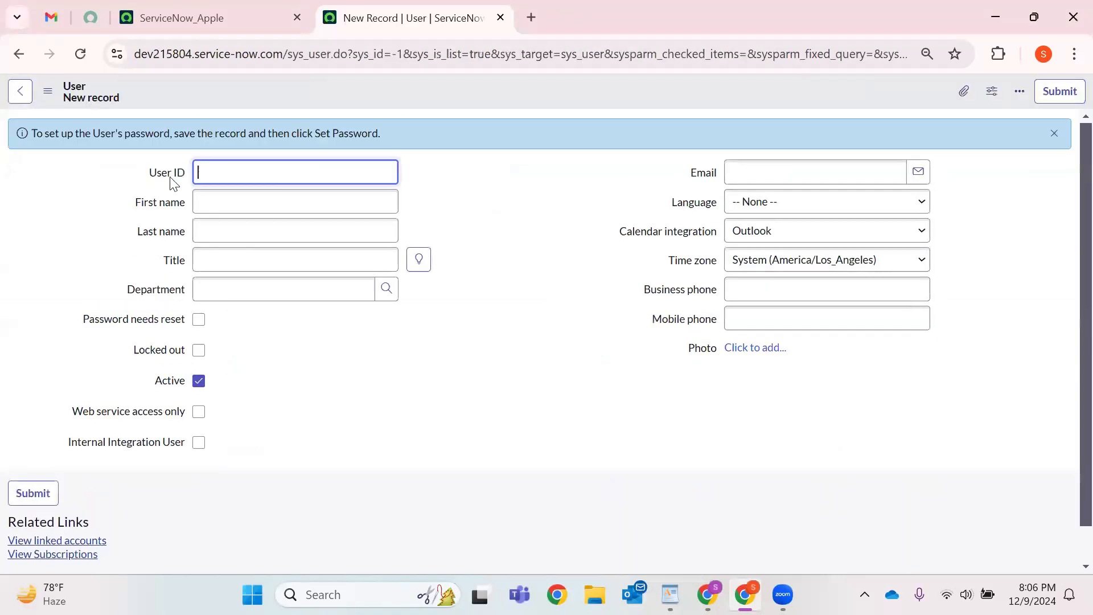
Step: Dismiss the password setup notice and enter the new user's ID and first name
{"action": "left_click", "coordinate": [184, 184]}
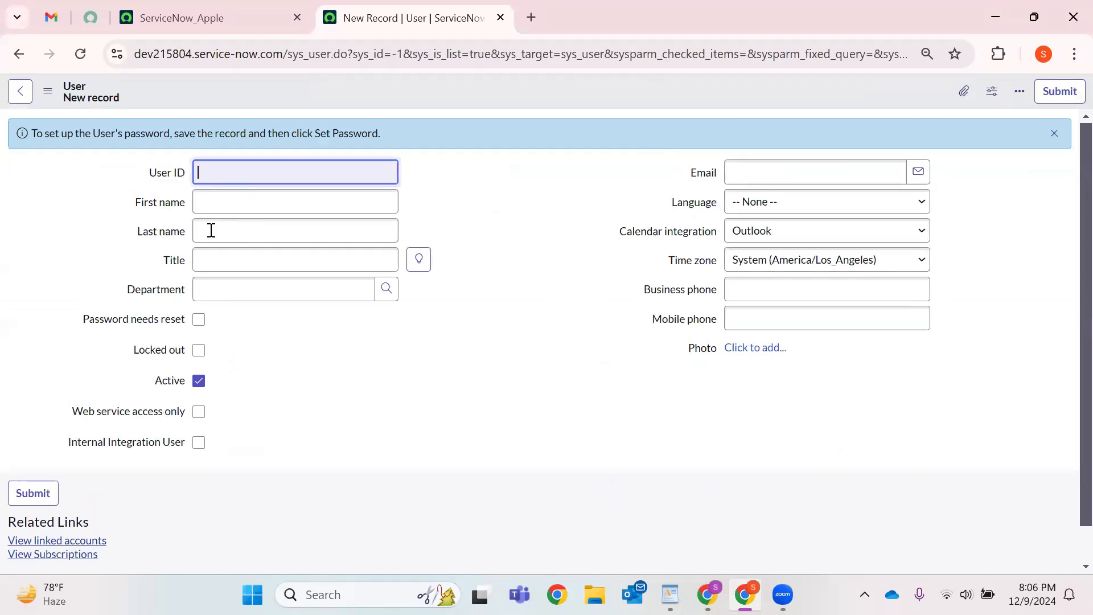
{"action": "key", "text": "Tab"}
{"action": "key", "text": "Tab"}
{"action": "key", "text": "Tab"}
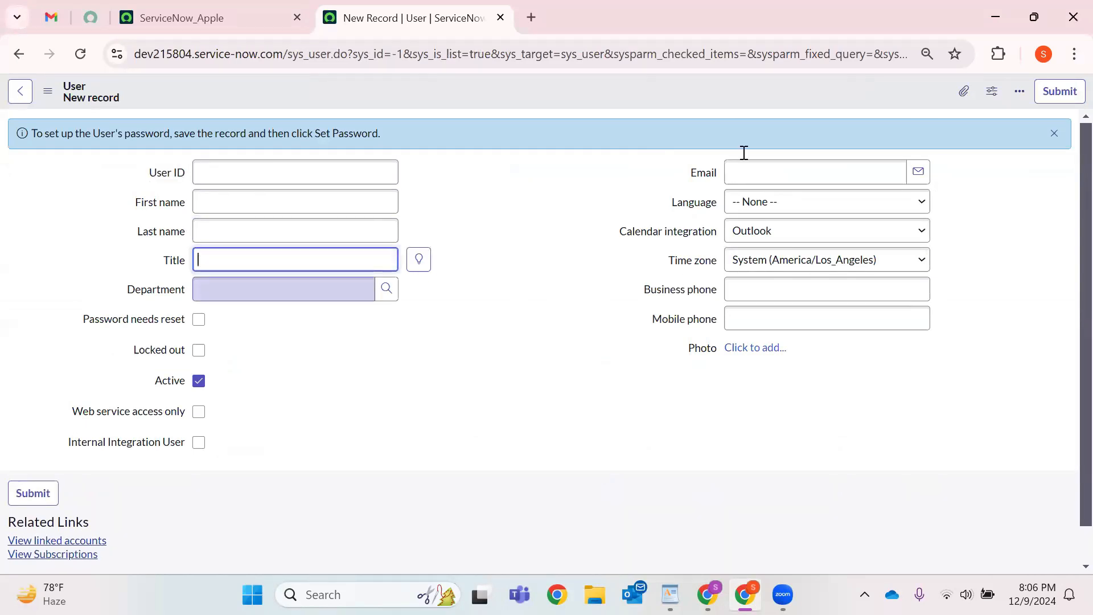
{"action": "left_click", "coordinate": [1054, 133]}
{"action": "left_click", "coordinate": [269, 138]}
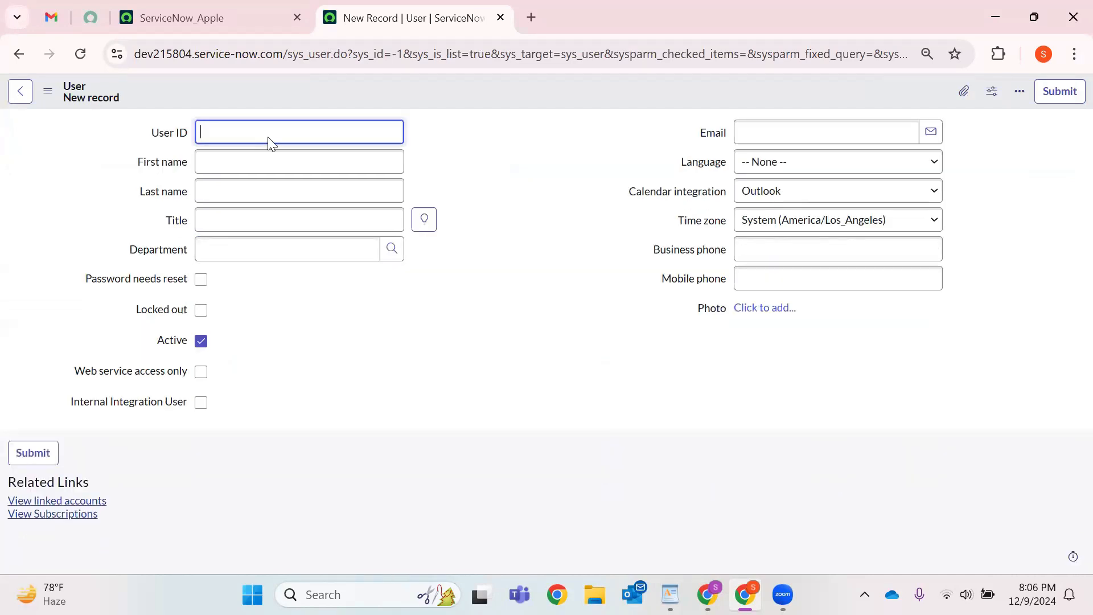
{"action": "type", "text": "Shr"}
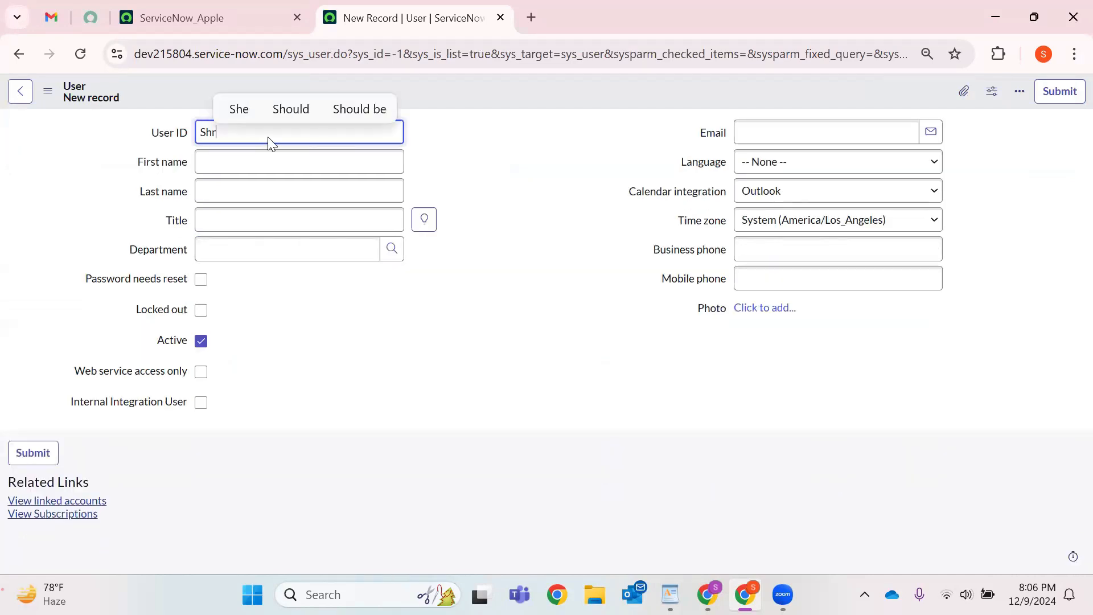
{"action": "type", "text": "eyansh"}
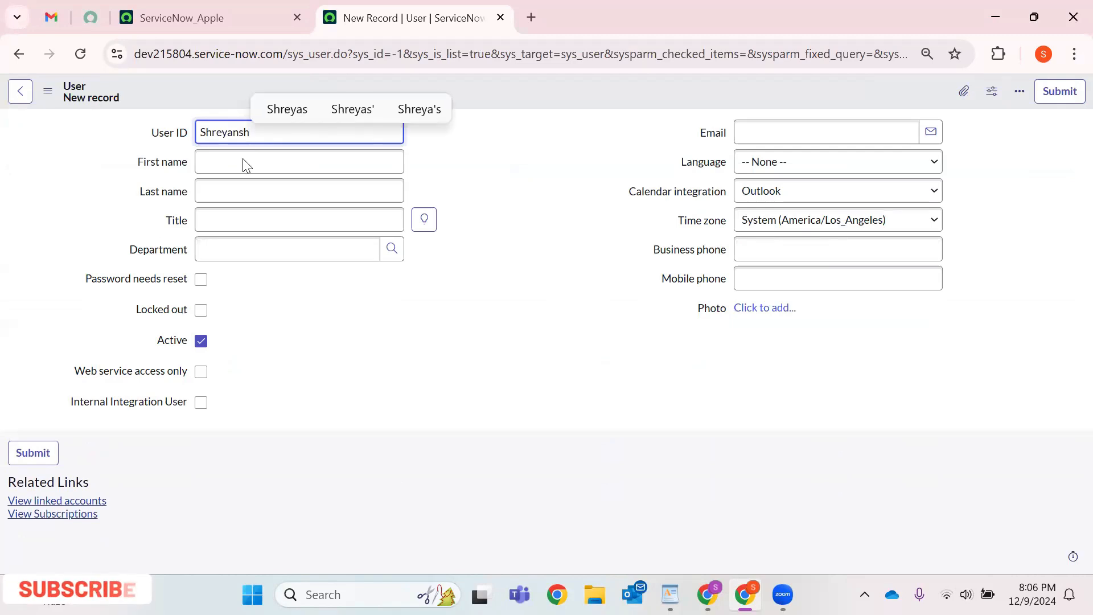
{"action": "left_click", "coordinate": [244, 161]}
{"action": "type", "text": "S"}
{"action": "key", "text": "BackSpace"}
{"action": "type", "text": "R"}
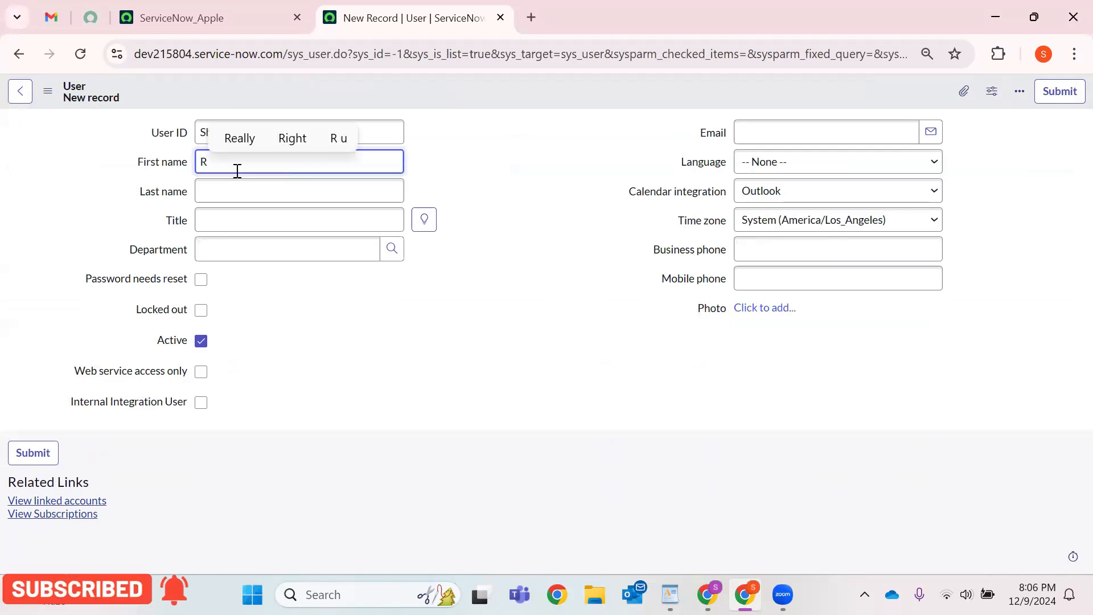
{"action": "key", "text": "Tab"}
{"action": "left_click", "coordinate": [241, 167]}
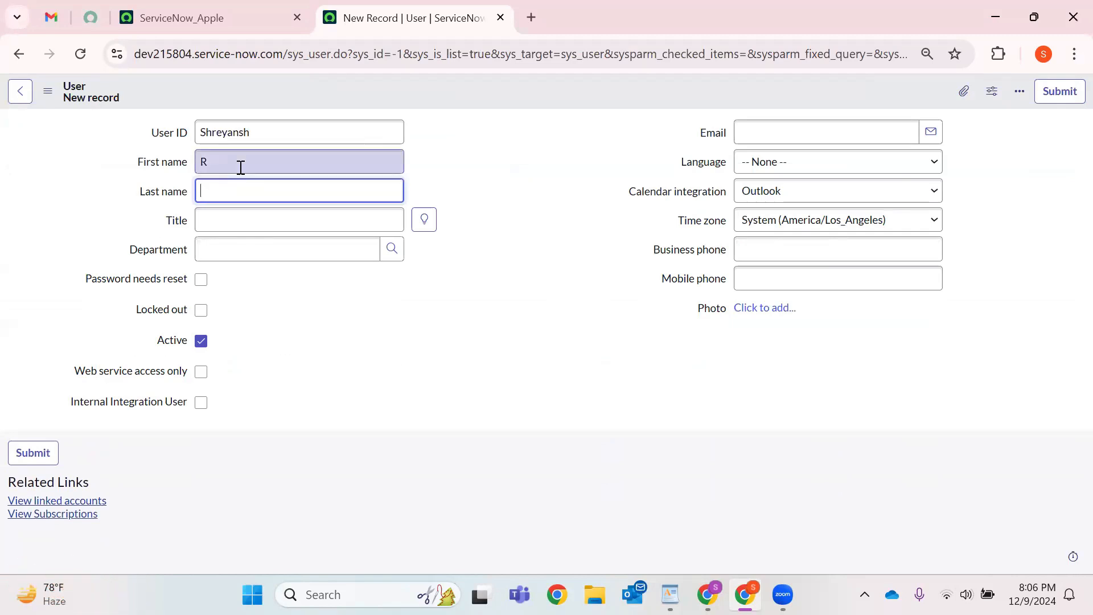
{"action": "key", "text": "BackSpace"}
{"action": "type", "text": "Snow"}
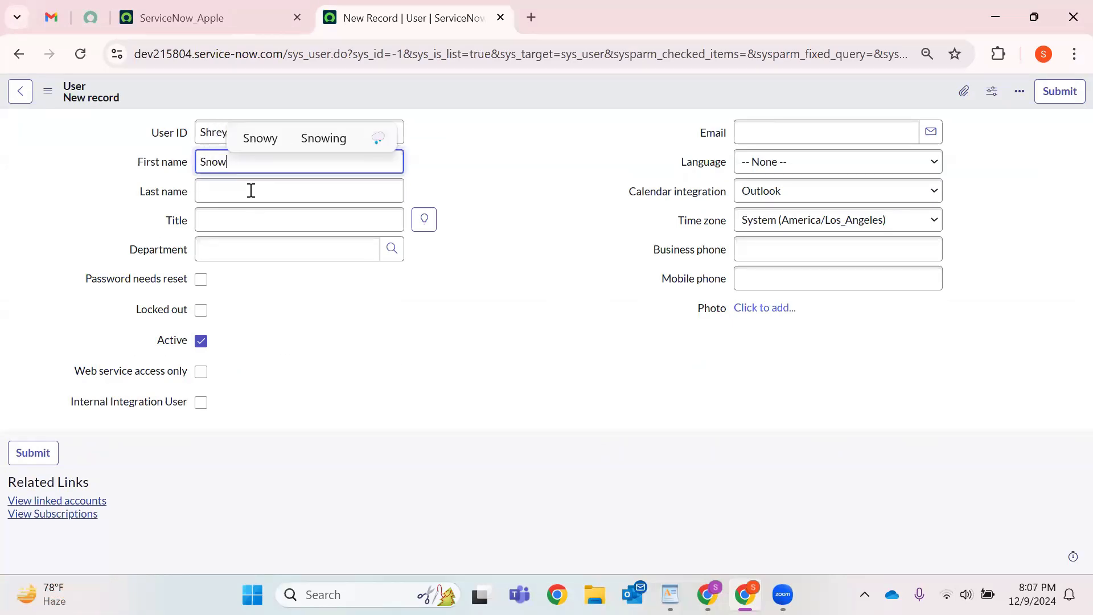
Step: Enter the user's last name, extend the user ID with '.snow', and show suggested titles
{"action": "left_click", "coordinate": [252, 193]}
{"action": "type", "text": "Snow"}
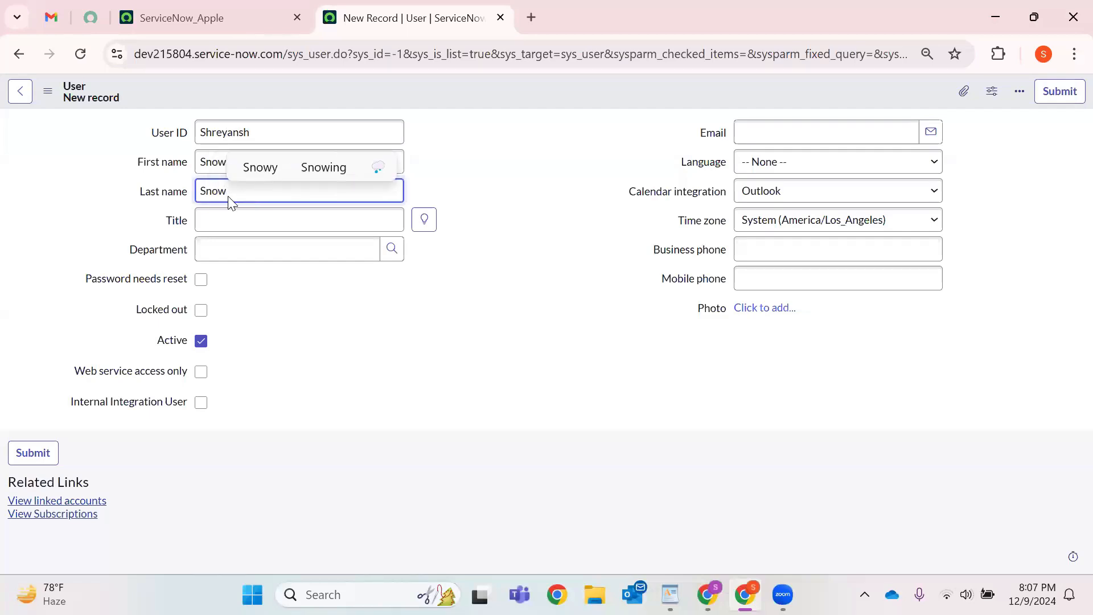
{"action": "key", "text": "BackSpace"}
{"action": "key", "text": "BackSpace"}
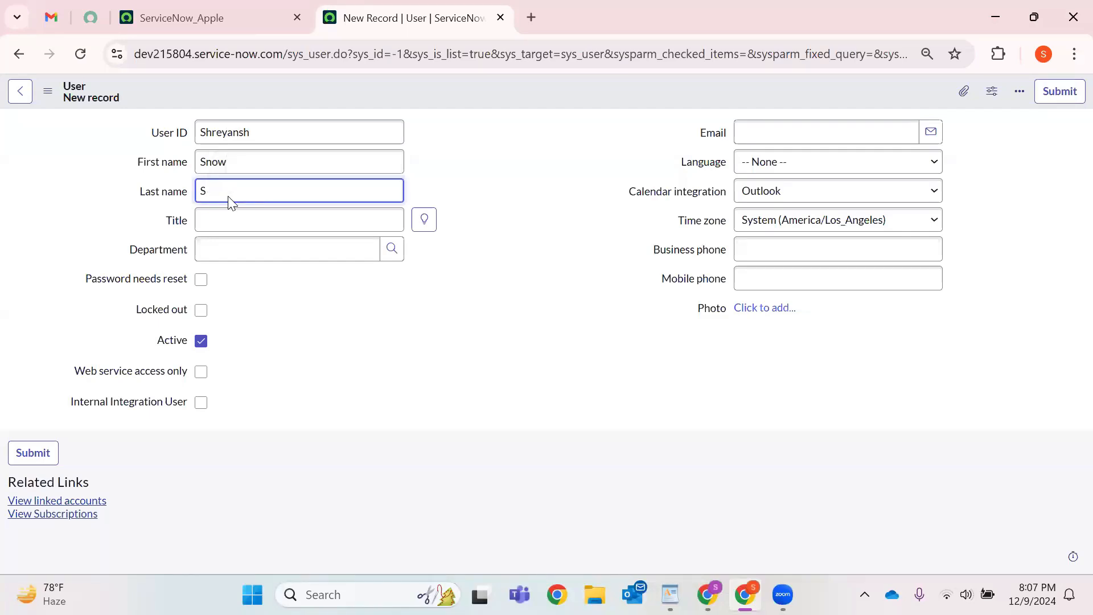
{"action": "type", "text": "hreyansh"}
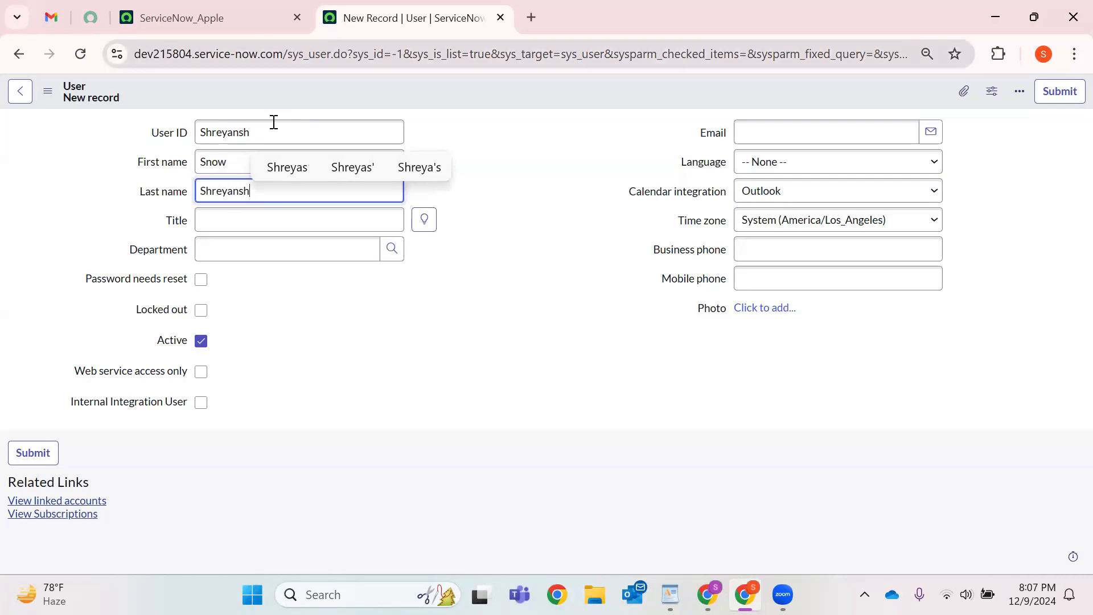
{"action": "left_click", "coordinate": [274, 122]}
{"action": "type", "text": ".snow"}
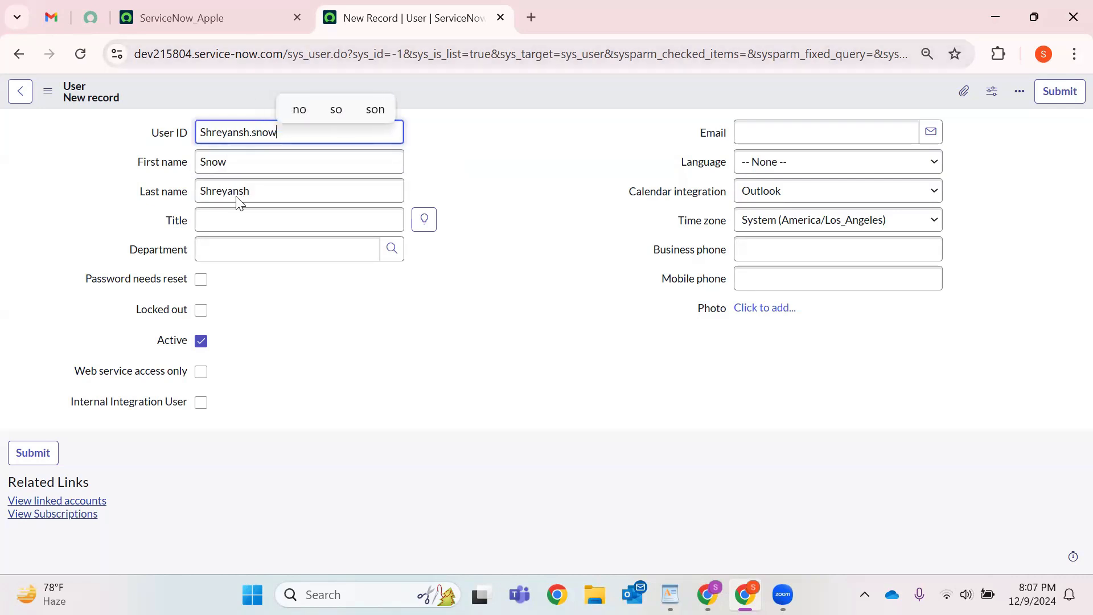
{"action": "left_click", "coordinate": [238, 223]}
{"action": "left_click", "coordinate": [424, 220]}
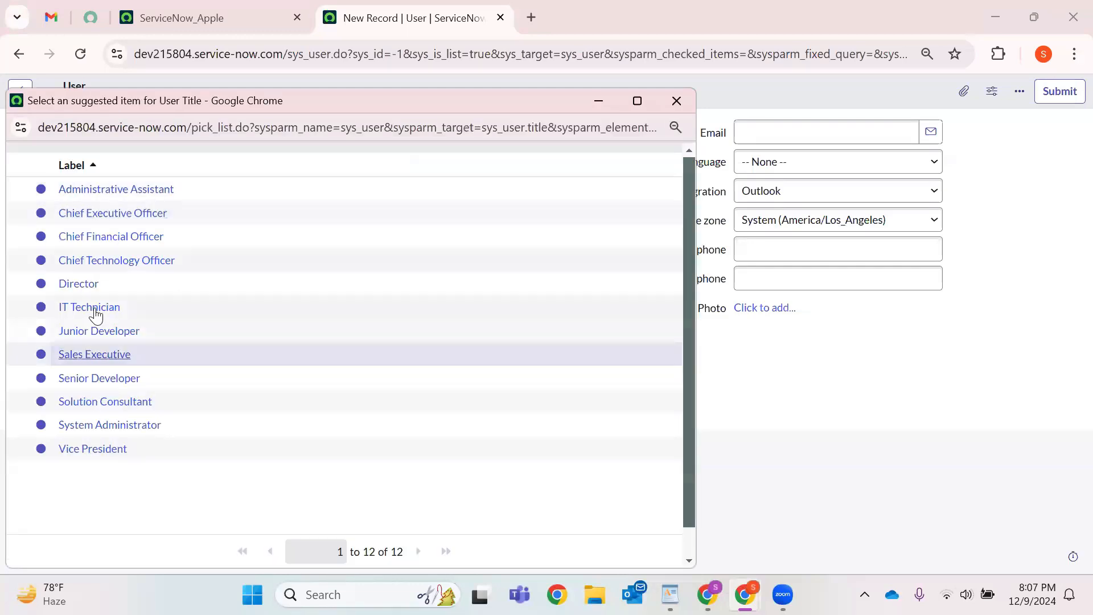
Step: Pick Chief Executive Officer from the title suggestions and IT from the department lookup
{"action": "left_click", "coordinate": [115, 214]}
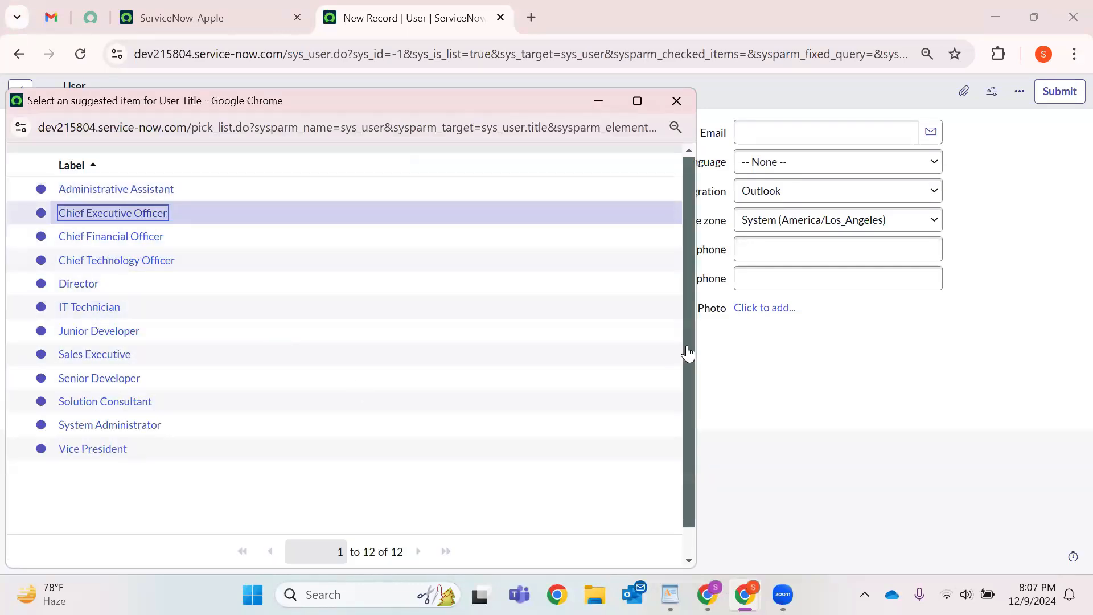
{"action": "left_click", "coordinate": [391, 249]}
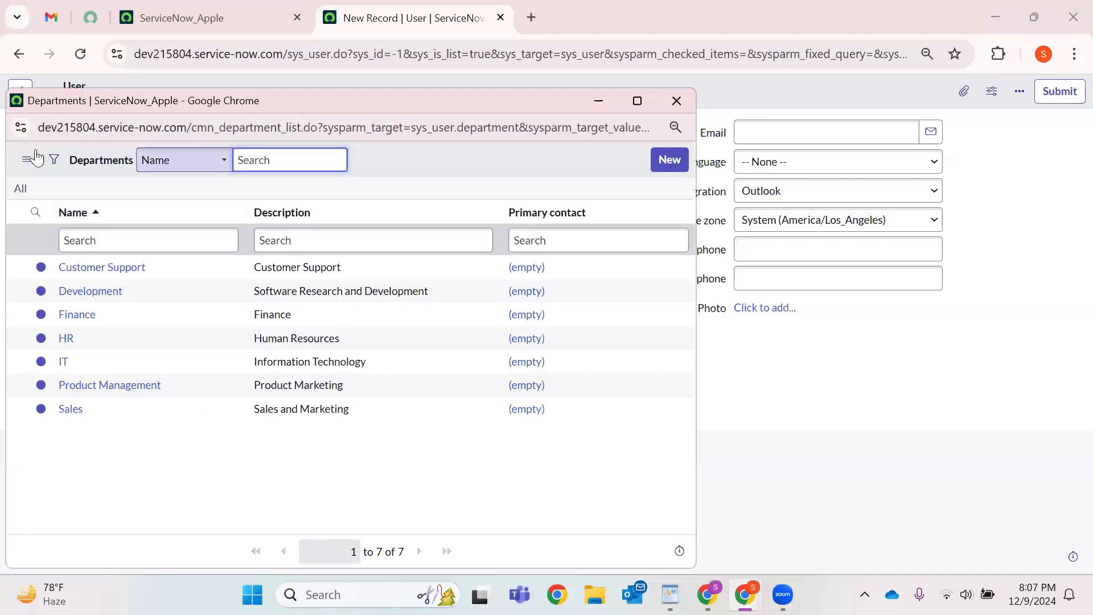
{"action": "double_click", "coordinate": [108, 167]}
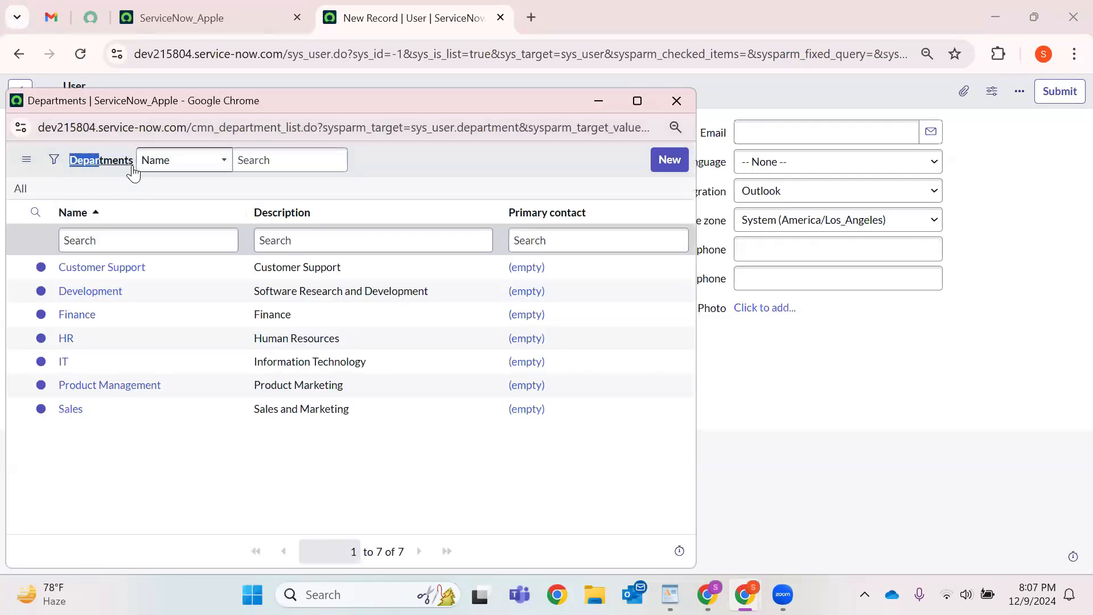
{"action": "double_click", "coordinate": [212, 128]}
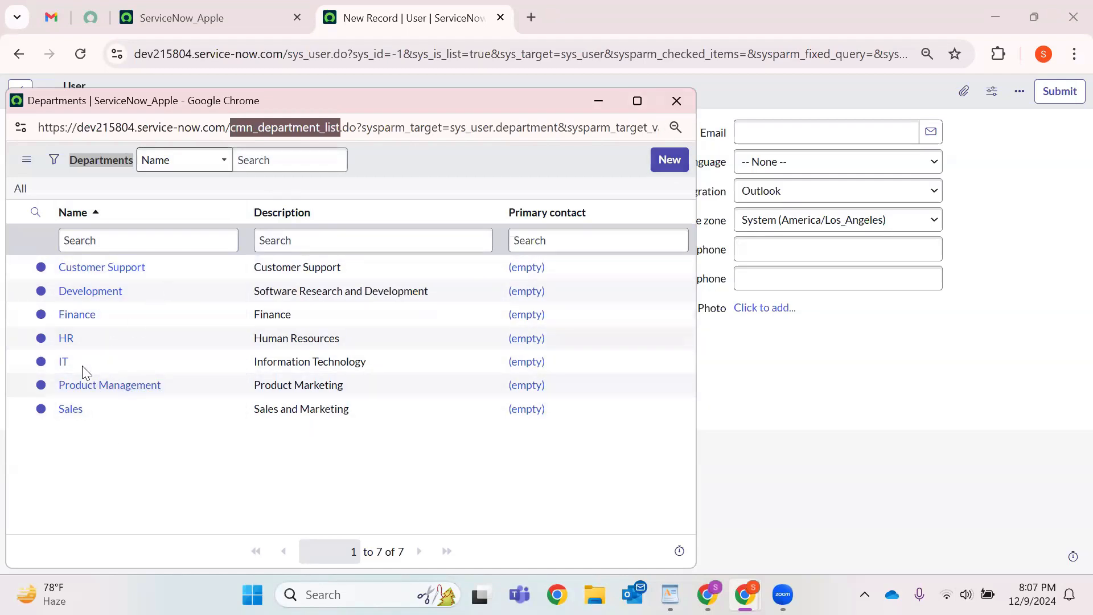
{"action": "left_click", "coordinate": [64, 363]}
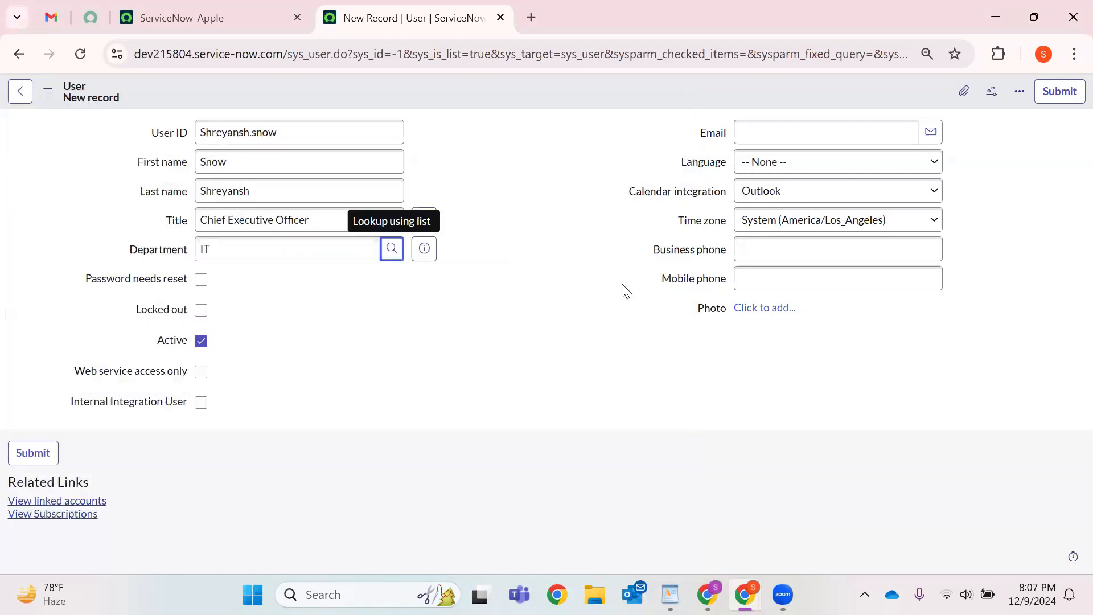
Step: Keep Outlook as calendar integration and set the language to English
{"action": "left_click", "coordinate": [809, 193]}
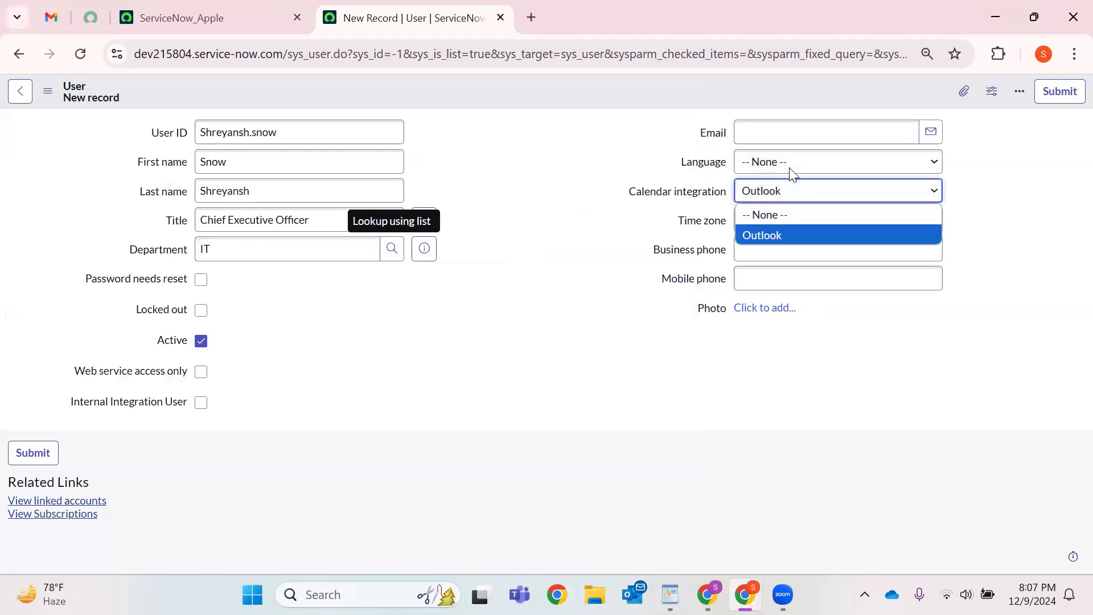
{"action": "left_click", "coordinate": [767, 202]}
{"action": "left_click", "coordinate": [765, 164]}
{"action": "left_click", "coordinate": [760, 135]}
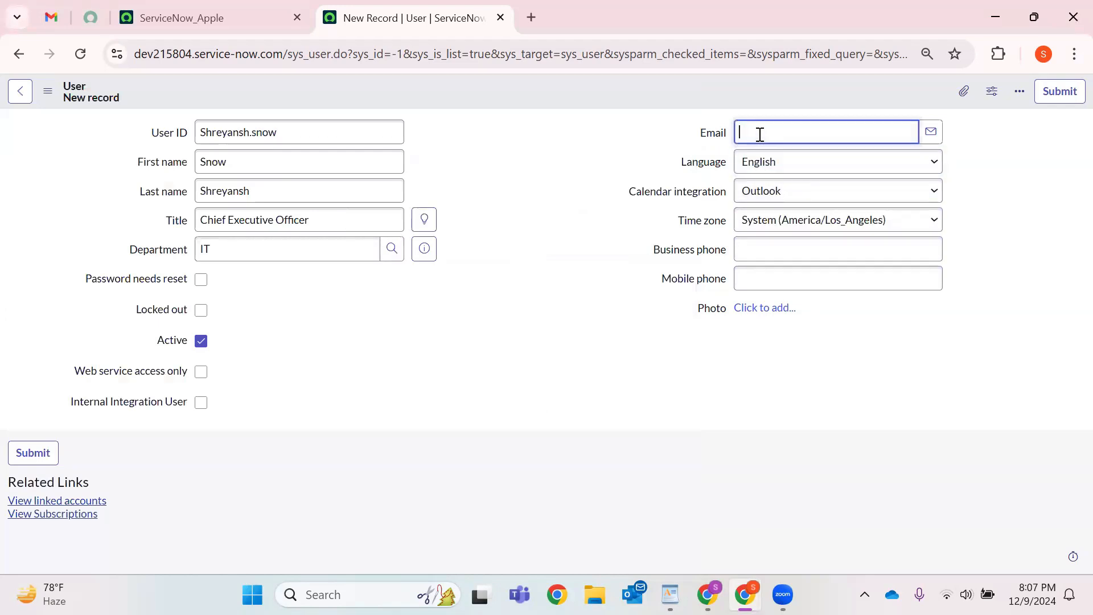
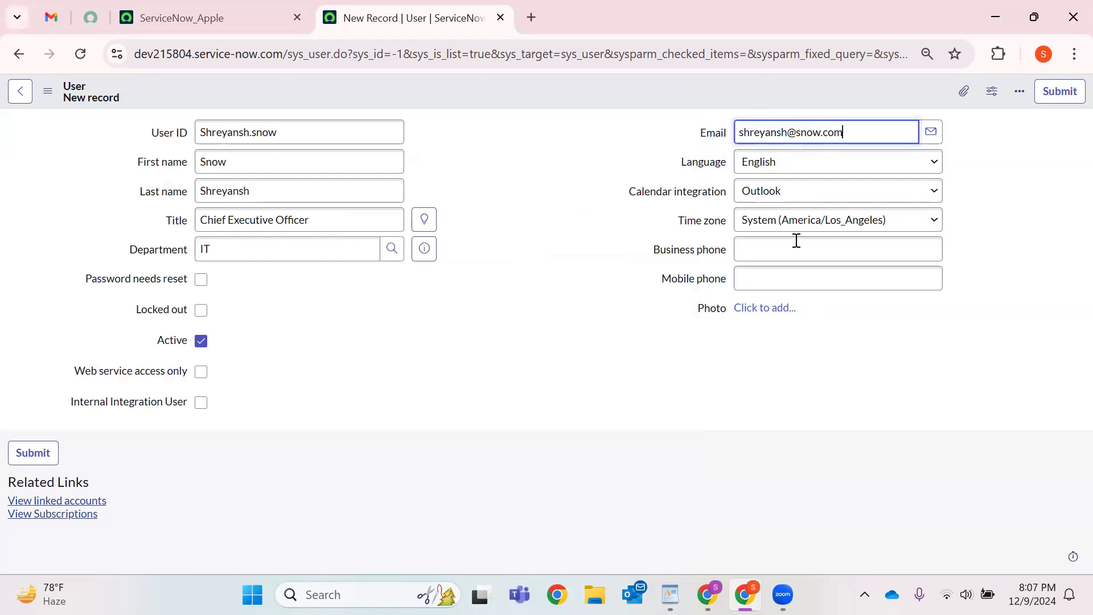
Step: Fill in the user's e-mail address, business phone and mobile phone numbers
{"action": "left_click", "coordinate": [796, 241]}
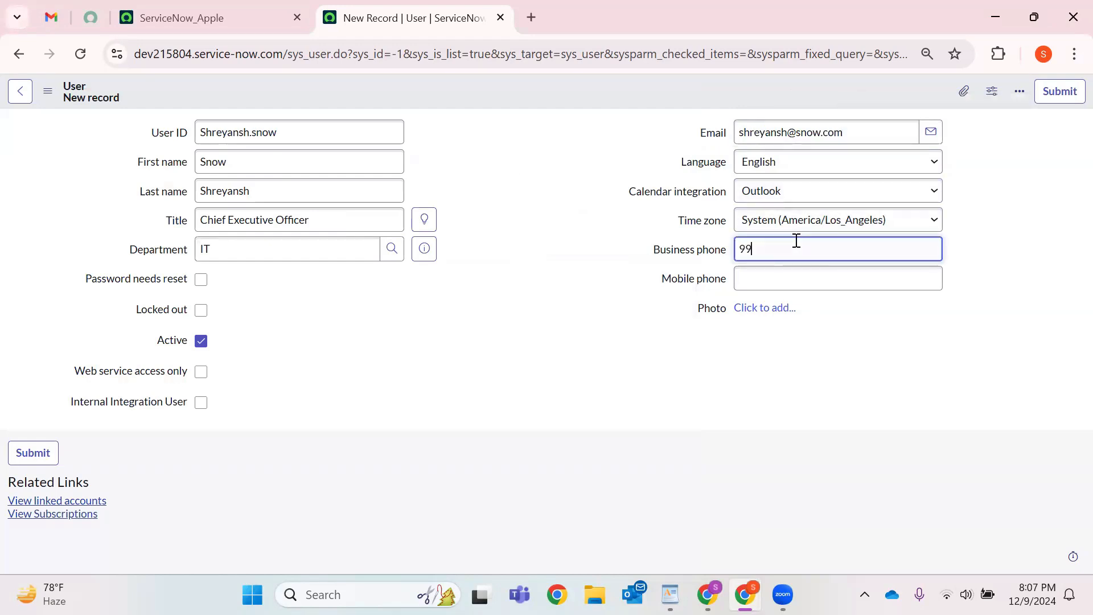
{"action": "key", "text": "Tab"}
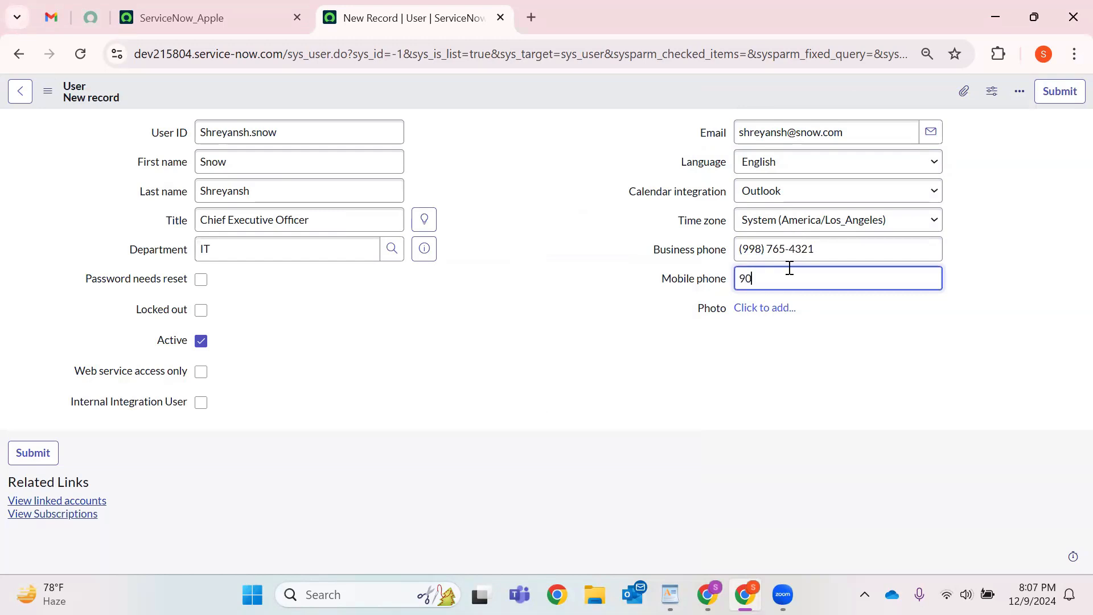
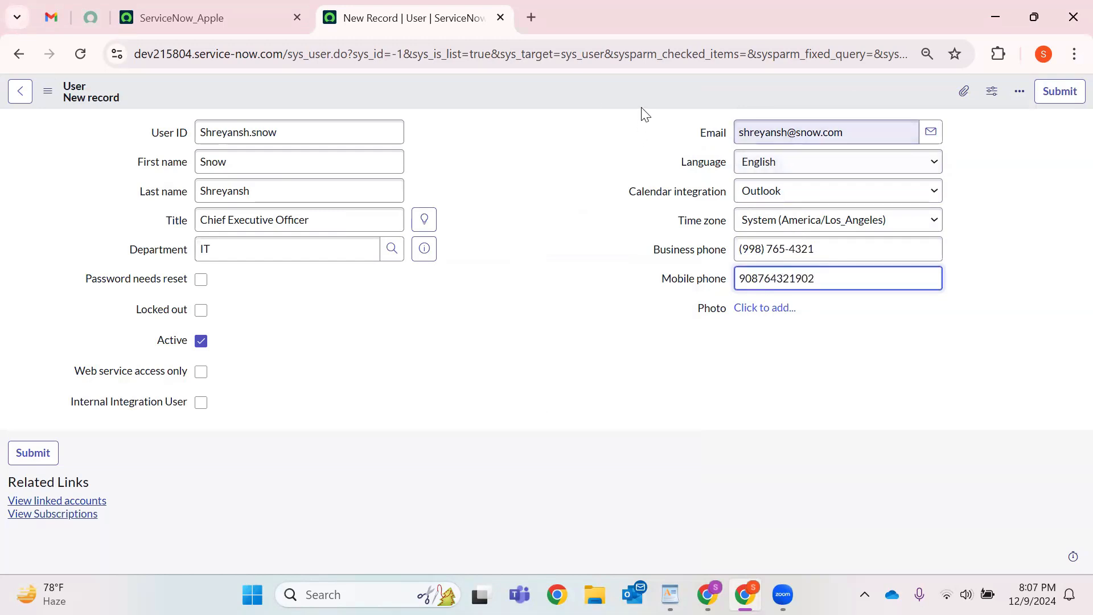
Step: Save the user record, close the email-device notice, and select its sys_id in the address
{"action": "right_click", "coordinate": [641, 110]}
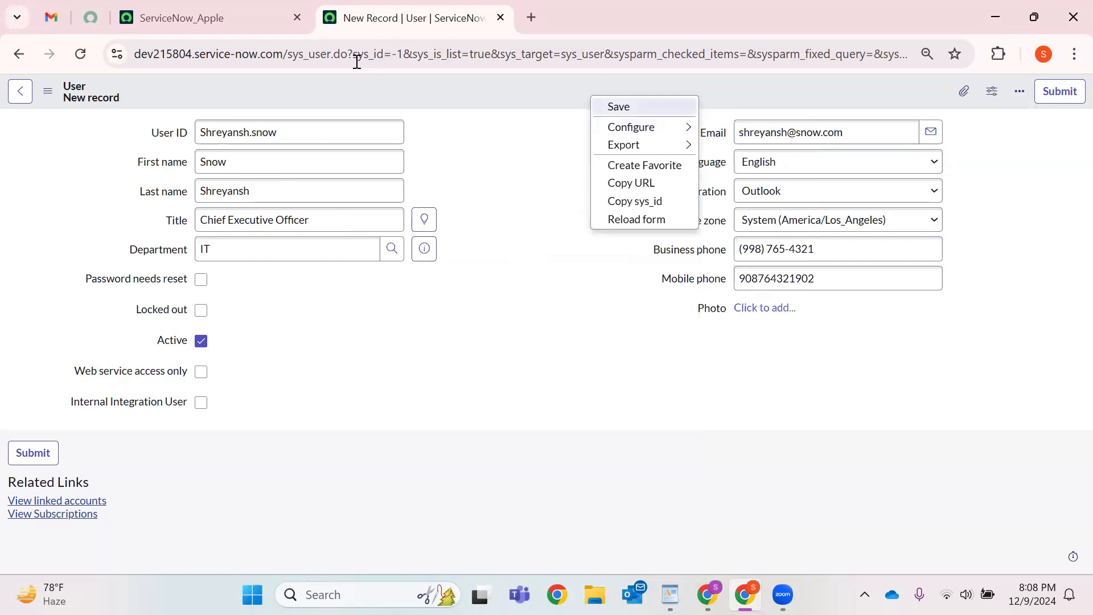
{"action": "left_click_drag", "start_coordinate": [354, 57], "coordinate": [442, 54]}
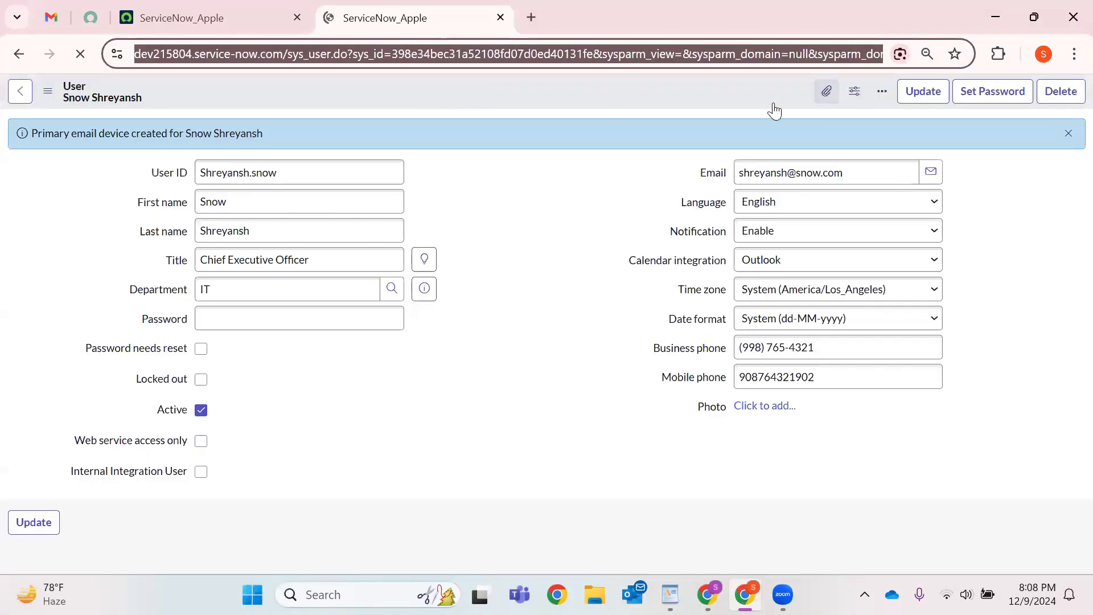
{"action": "left_click", "coordinate": [1068, 134]}
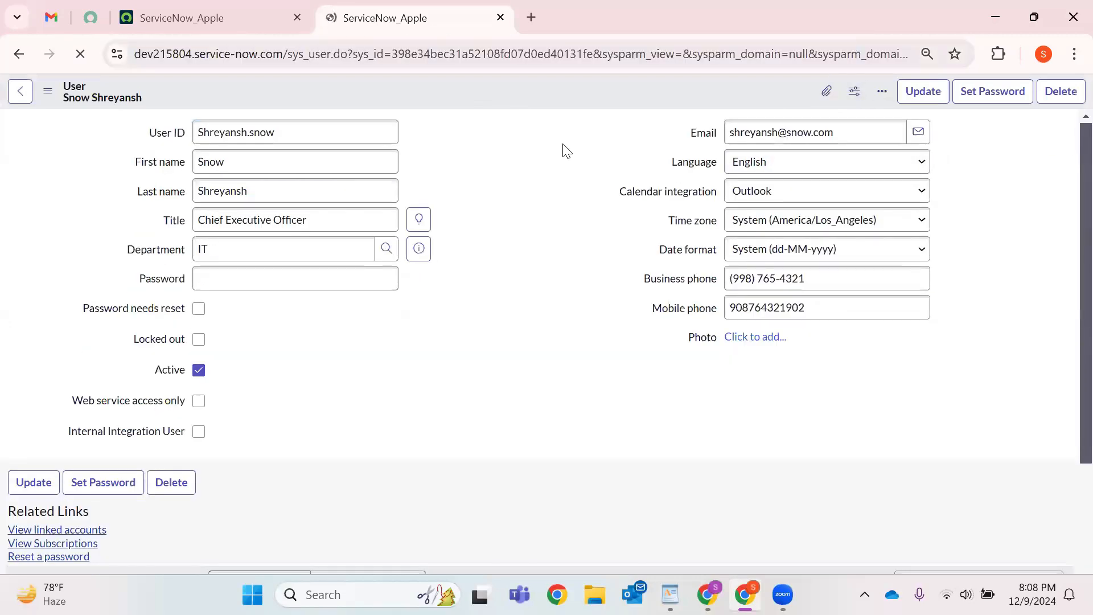
{"action": "double_click", "coordinate": [486, 56]}
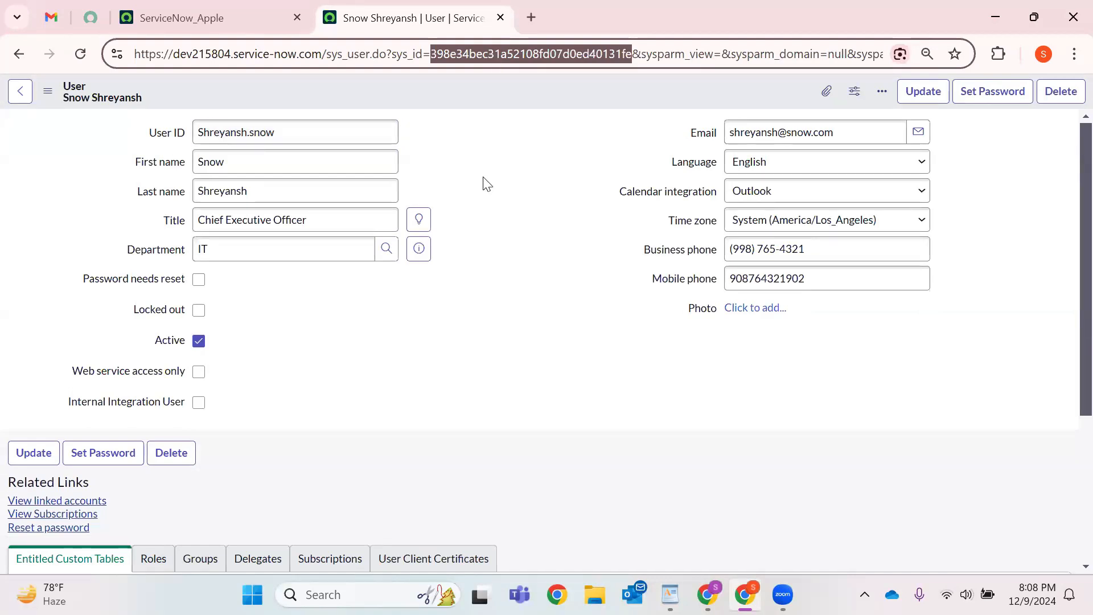
{"action": "left_click_drag", "start_coordinate": [392, 52], "coordinate": [633, 55]}
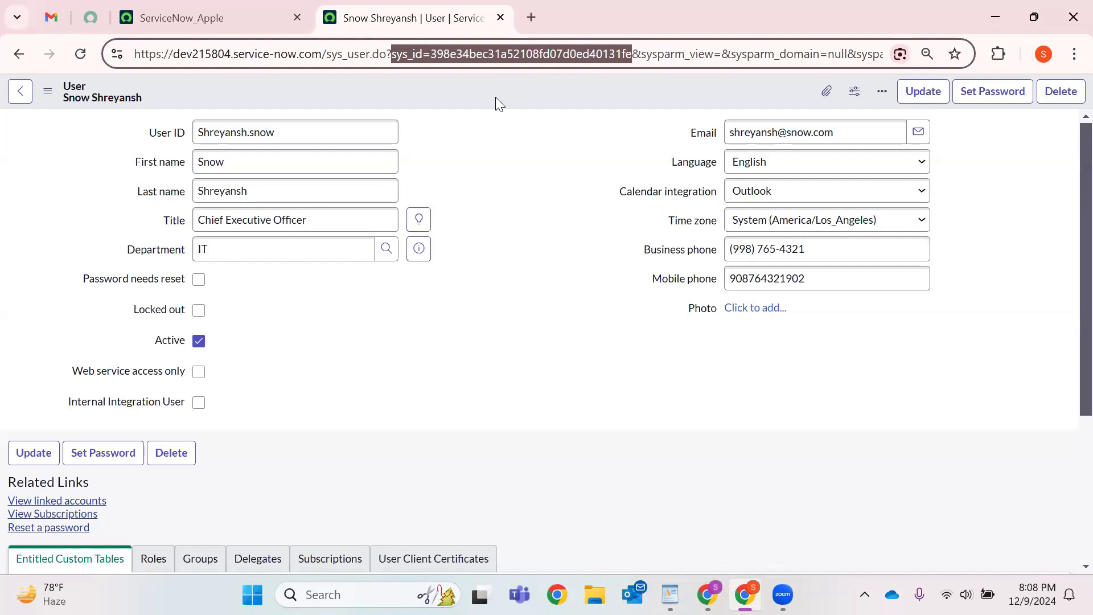
{"action": "left_click", "coordinate": [514, 90]}
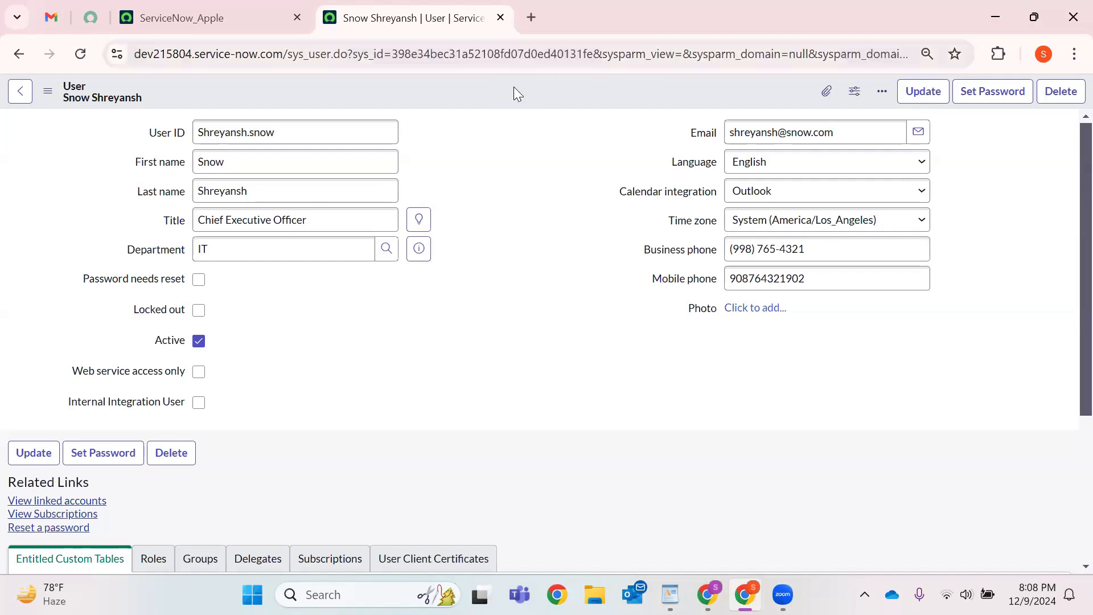
{"action": "left_click", "coordinate": [484, 53]}
{"action": "double_click", "coordinate": [445, 53]}
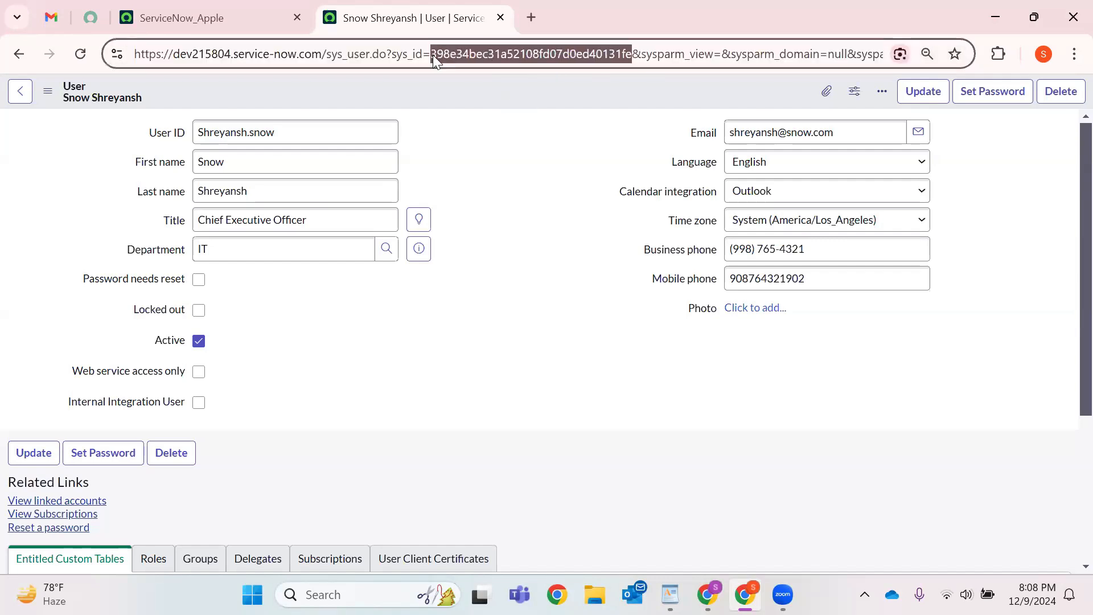
{"action": "right_click", "coordinate": [486, 88]}
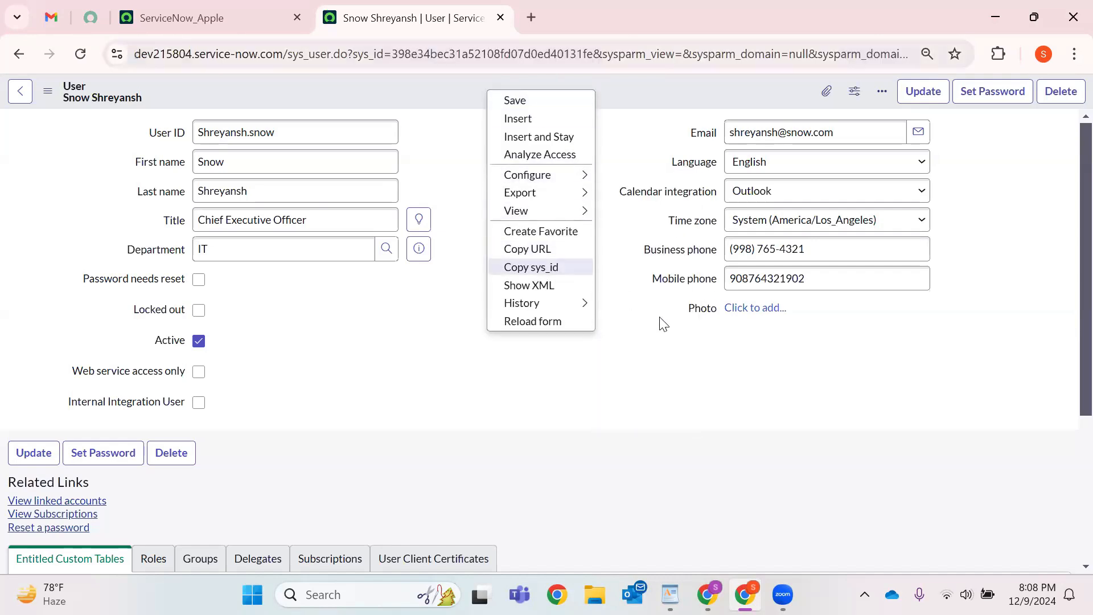
{"action": "left_click", "coordinate": [652, 351]}
{"action": "scroll", "coordinate": [569, 296], "scroll_direction": "down", "scroll_amount": 4}
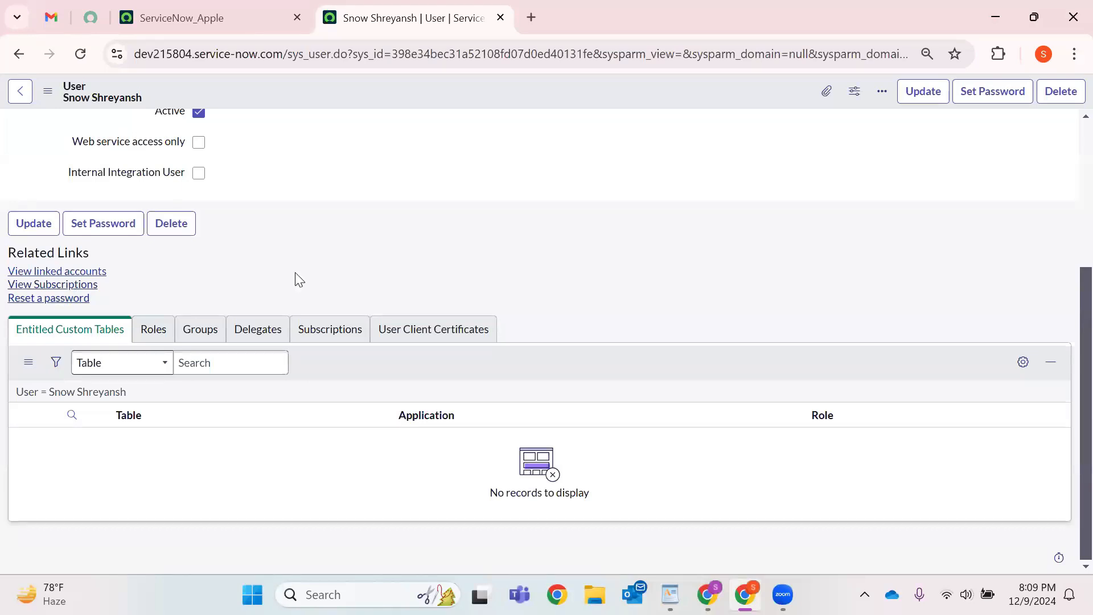
{"action": "scroll", "coordinate": [1070, 156], "scroll_direction": "up", "scroll_amount": 4}
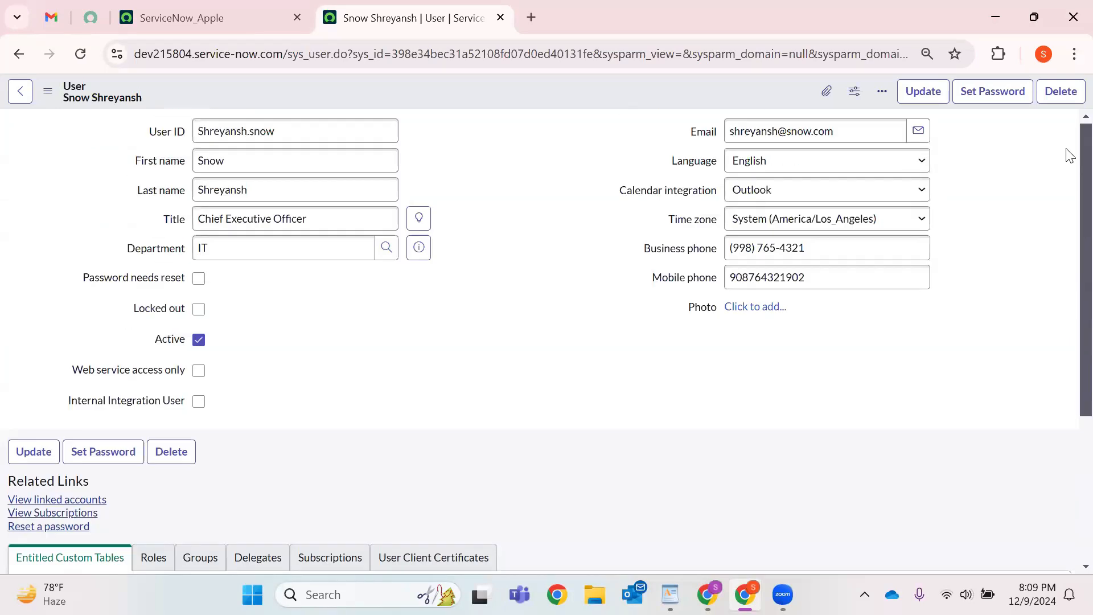
{"action": "left_click", "coordinate": [979, 99]}
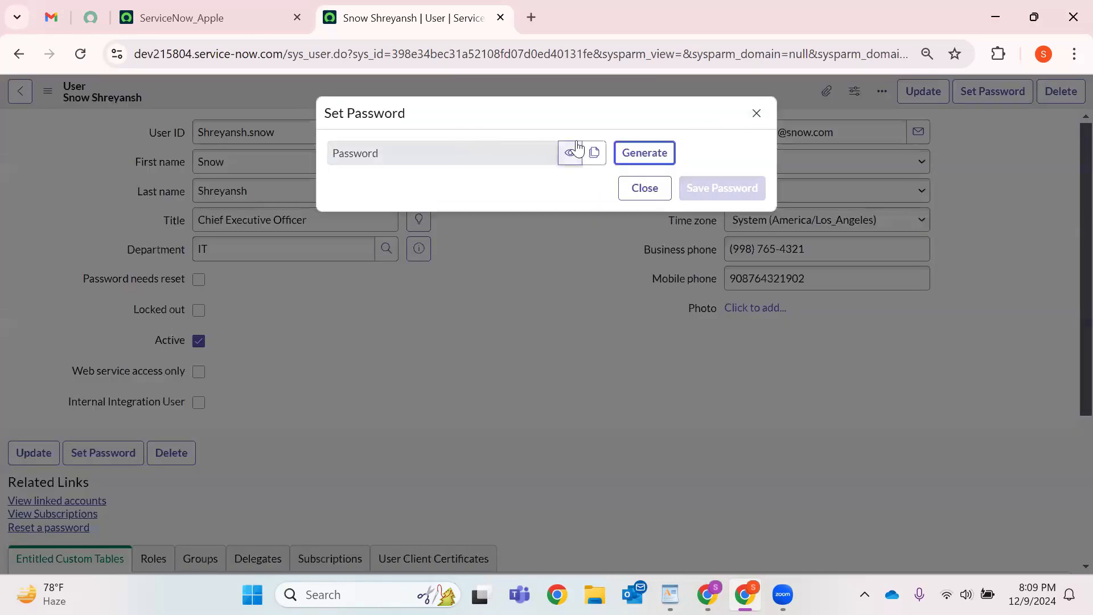
{"action": "left_click", "coordinate": [624, 158]}
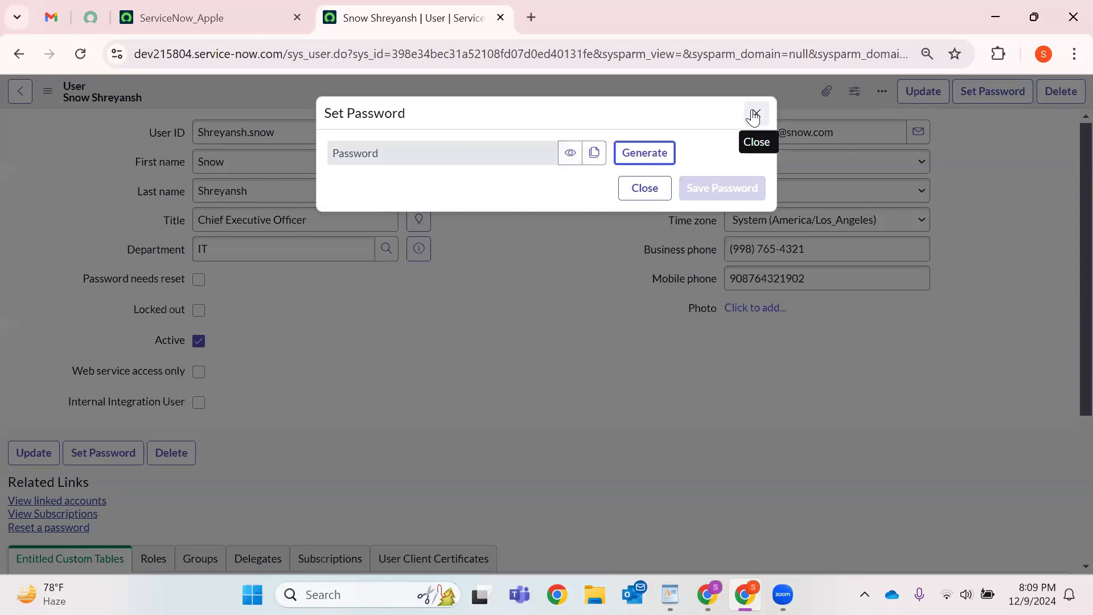
{"action": "left_click", "coordinate": [754, 117]}
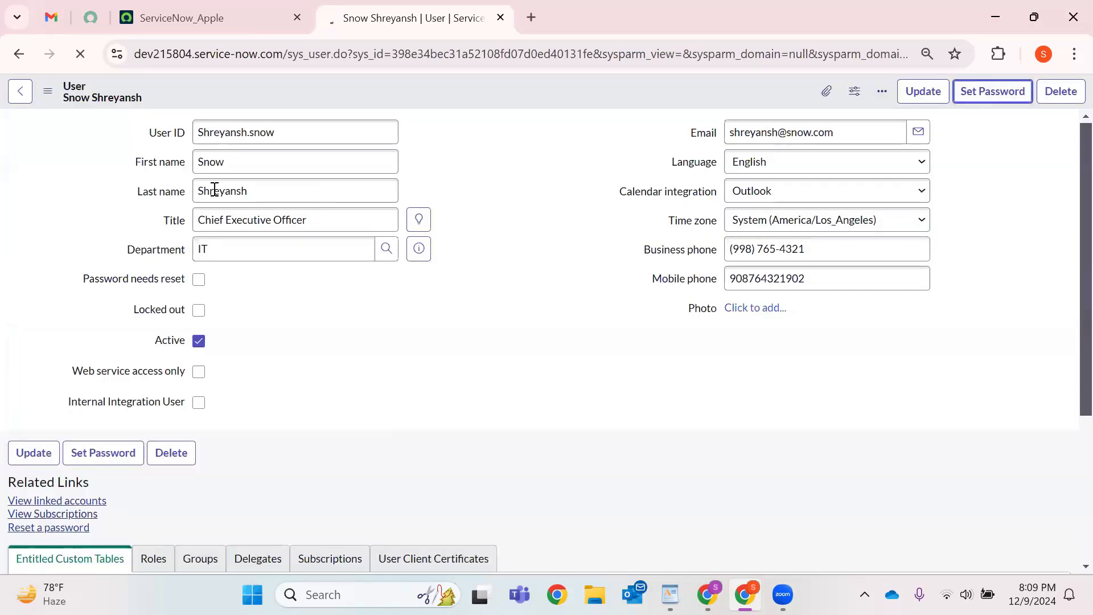
{"action": "left_click_drag", "start_coordinate": [83, 279], "coordinate": [197, 281]}
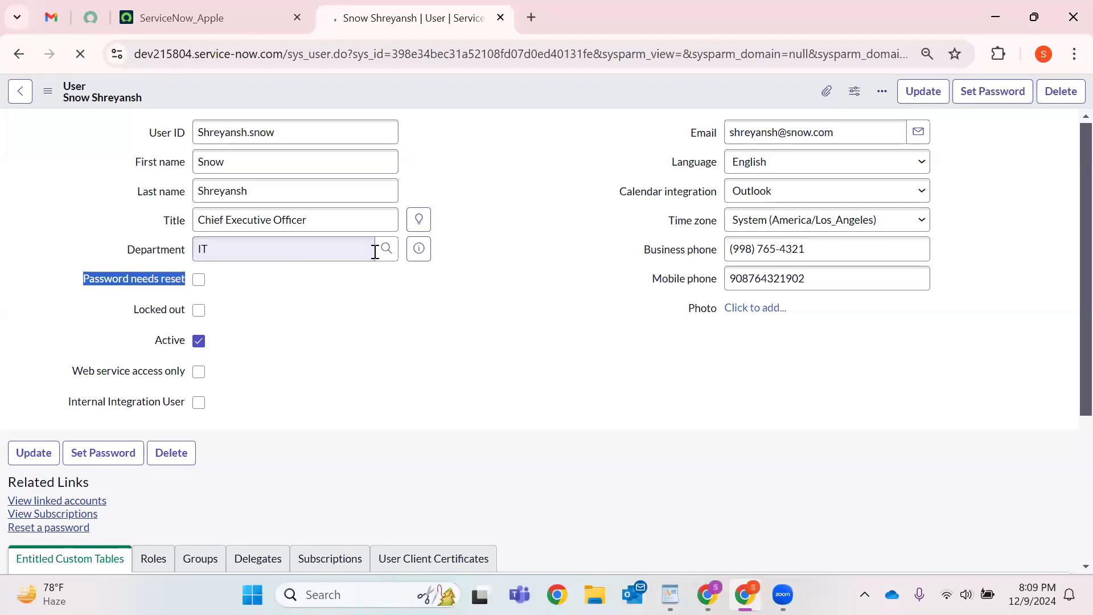
{"action": "left_click", "coordinate": [182, 313]}
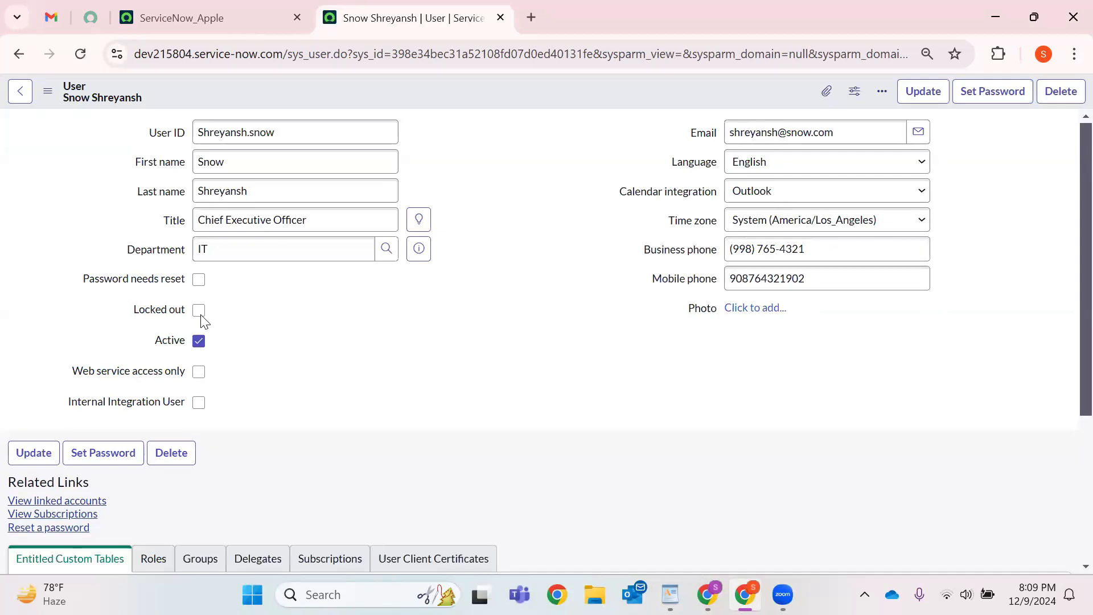
{"action": "double_click", "coordinate": [268, 134]}
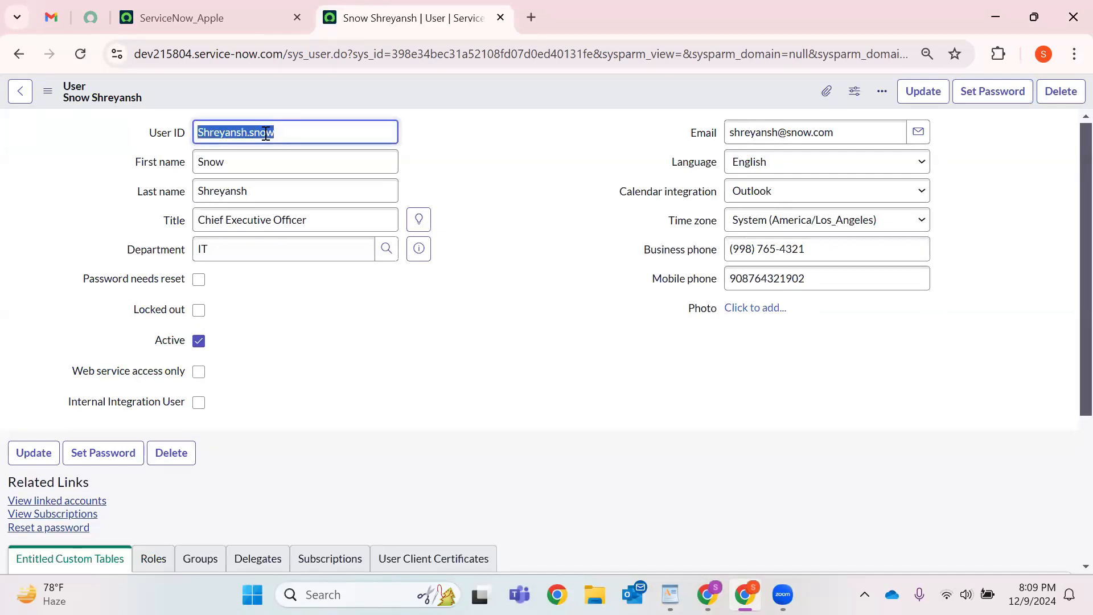
Step: Open the user table with sys_user.LIST from the navigator filter in a new tab
{"action": "double_click", "coordinate": [309, 53]}
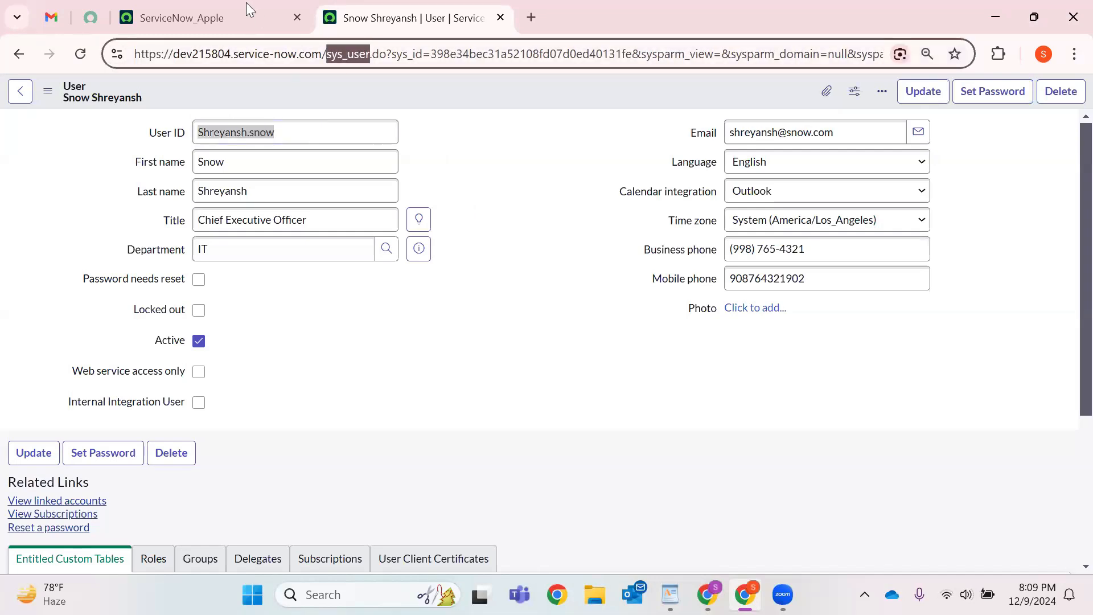
{"action": "key", "text": "ctrl+shift+Tab"}
{"action": "type", "text": "User"}
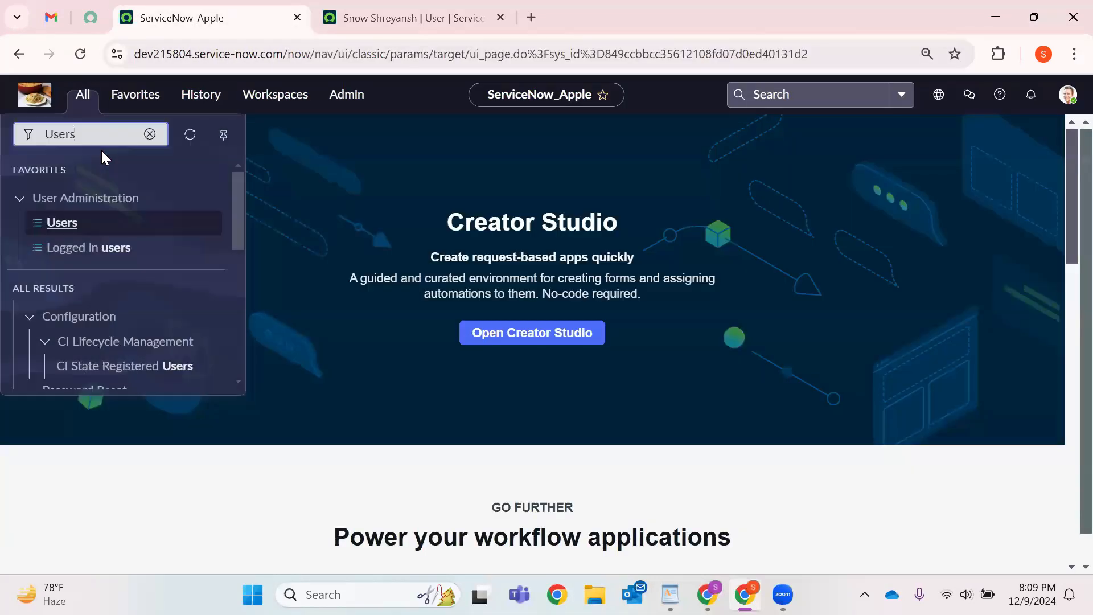
{"action": "key", "text": "ctrl+a"}
{"action": "type", "text": "sys"}
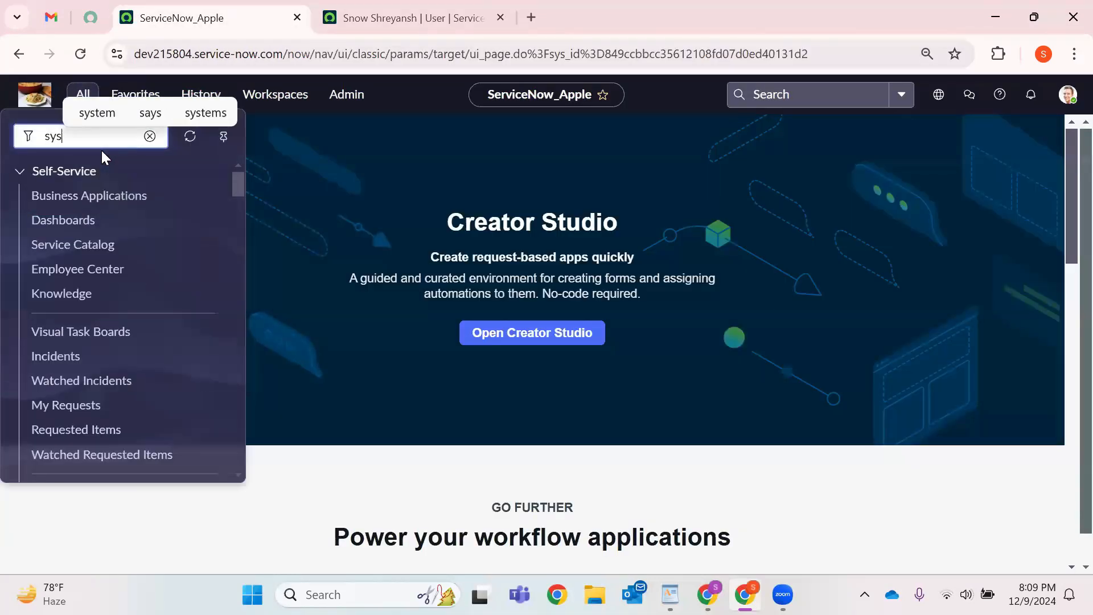
{"action": "type", "text": "_user."}
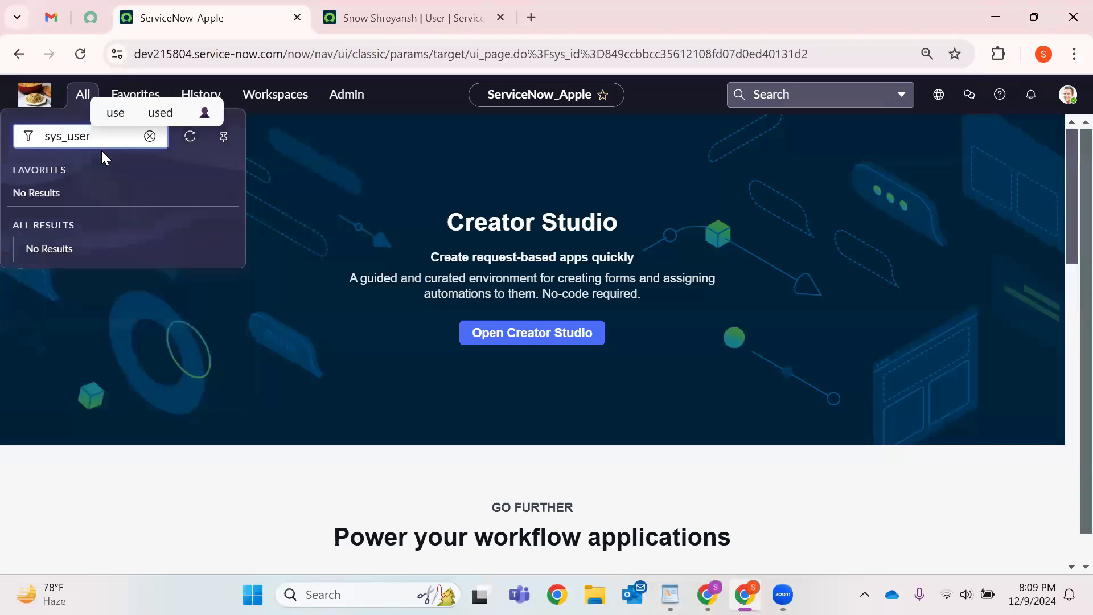
{"action": "left_click", "coordinate": [407, 12]}
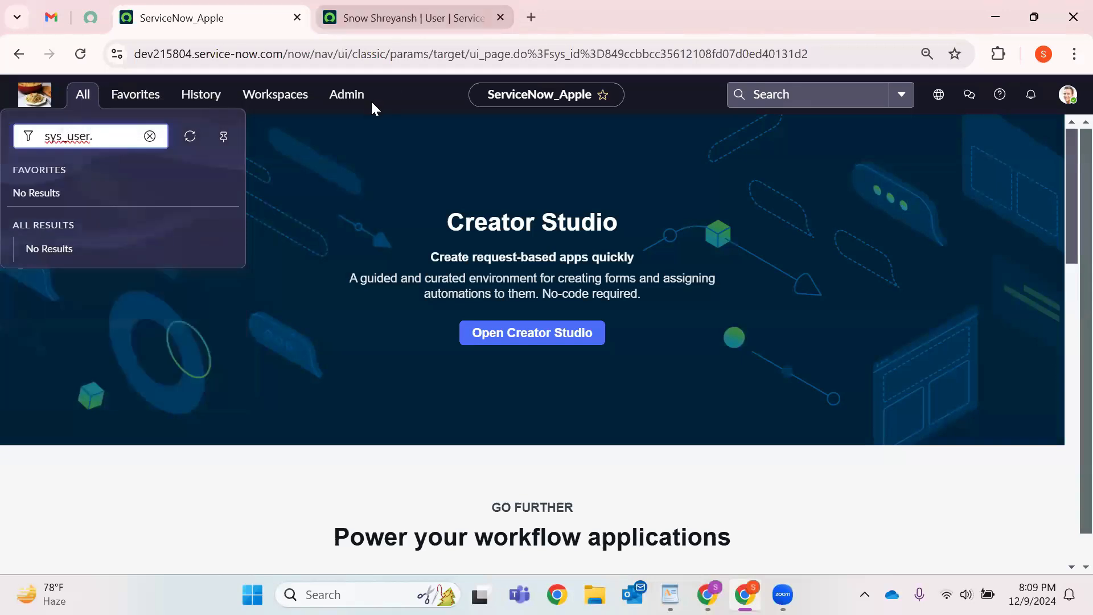
{"action": "double_click", "coordinate": [352, 57]}
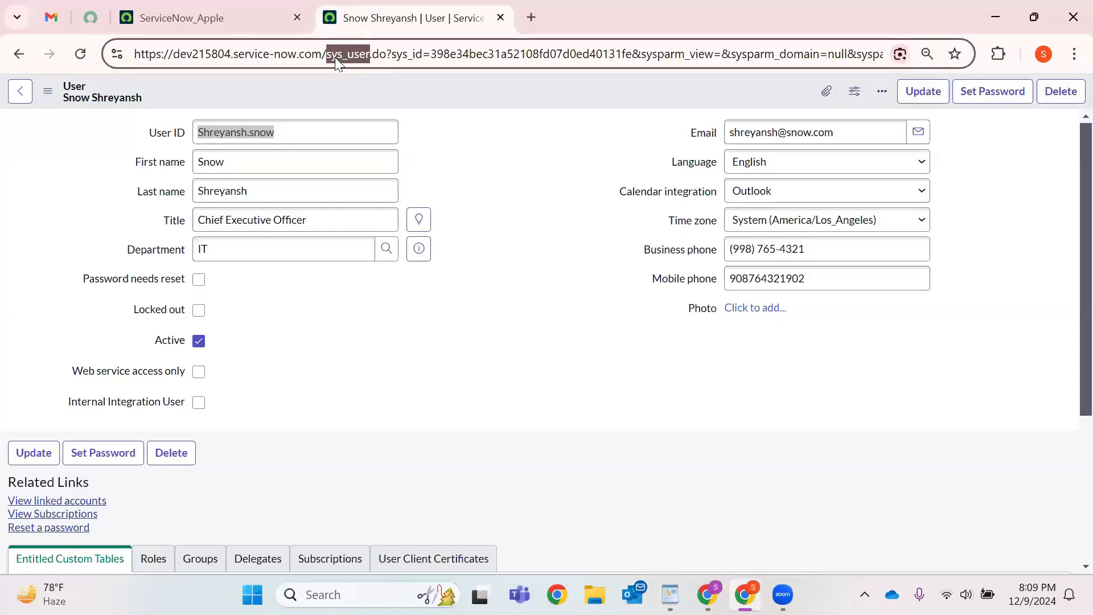
{"action": "left_click", "coordinate": [182, 17]}
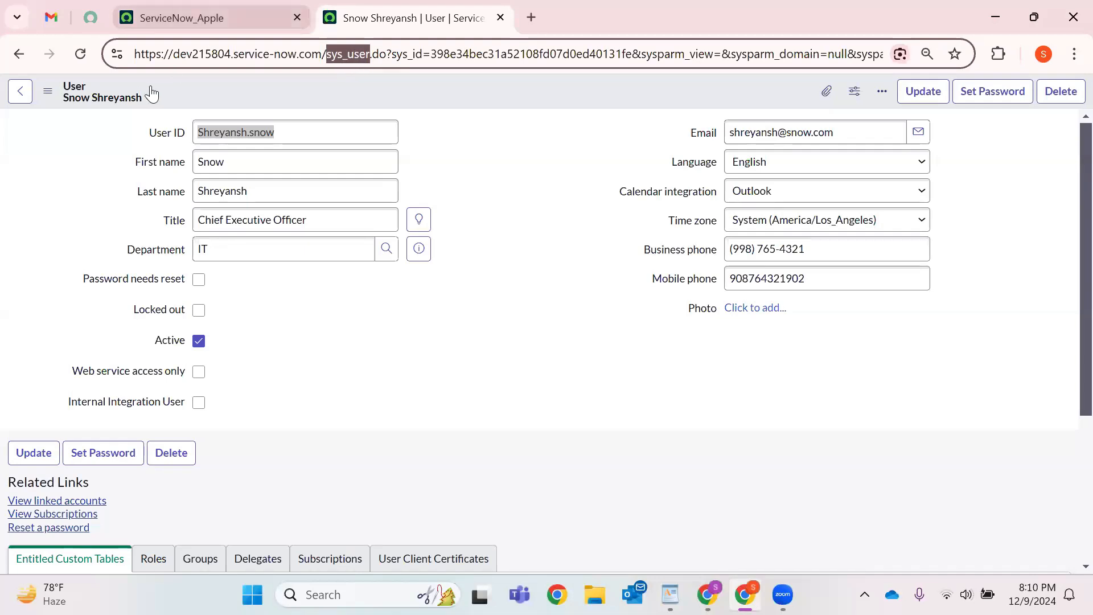
{"action": "left_click", "coordinate": [83, 98]}
{"action": "type", "text": "LIST"}
{"action": "key", "text": "Return"}
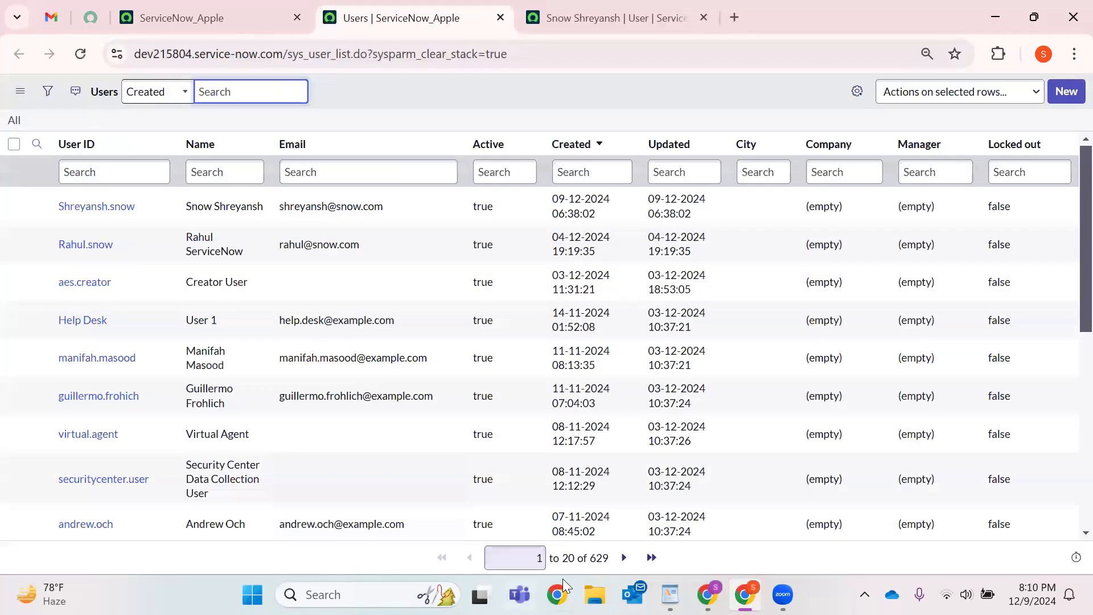
{"action": "left_click", "coordinate": [45, 95]}
{"action": "left_click", "coordinate": [126, 168]}
{"action": "type", "text": "created"}
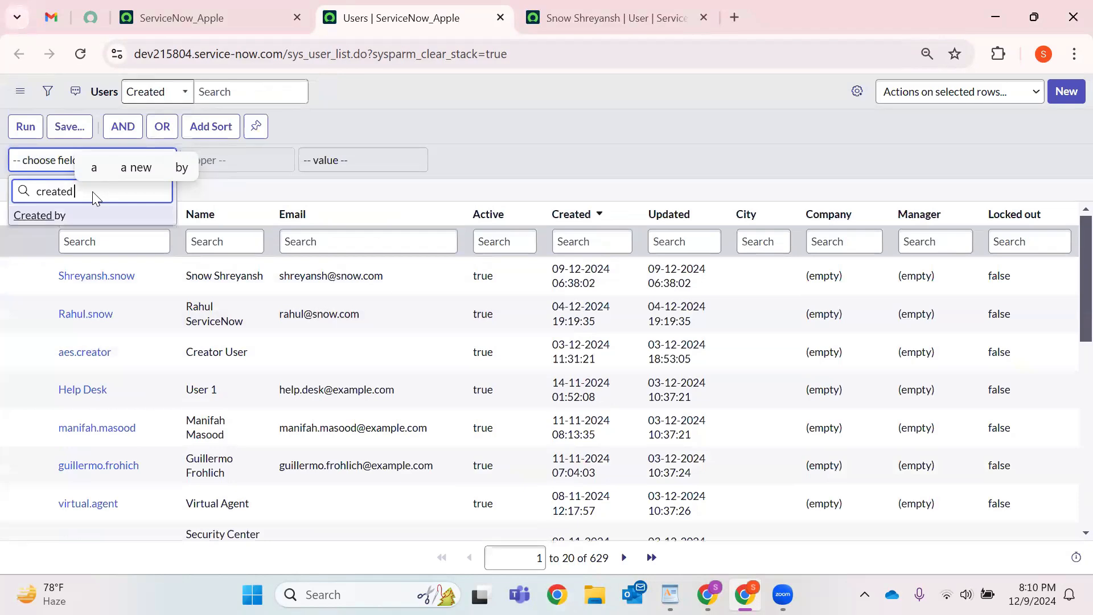
{"action": "key", "text": "BackSpace"}
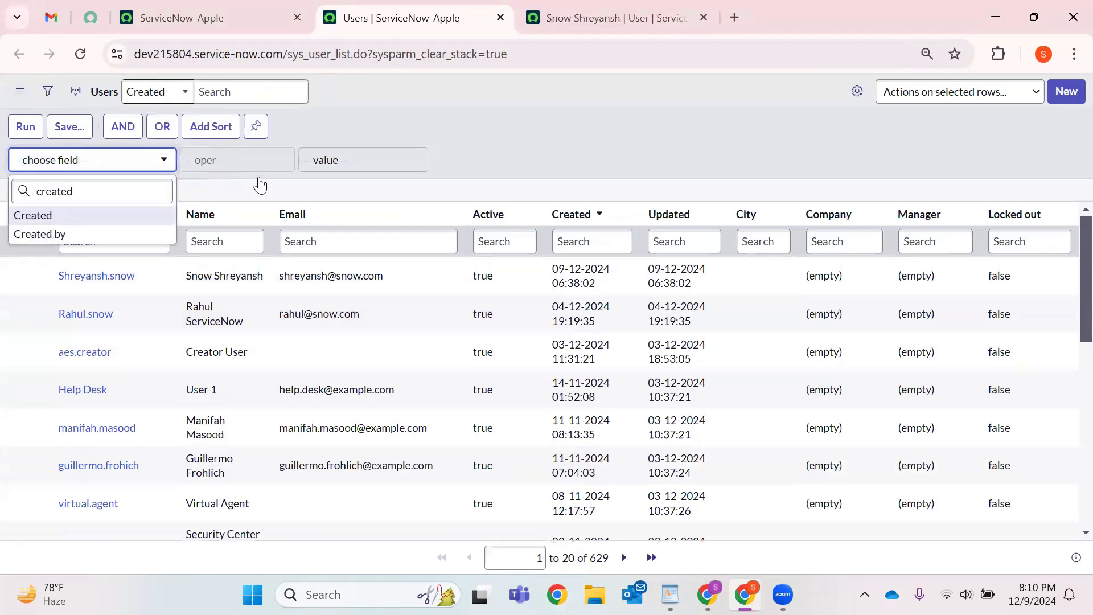
{"action": "key", "text": "Return"}
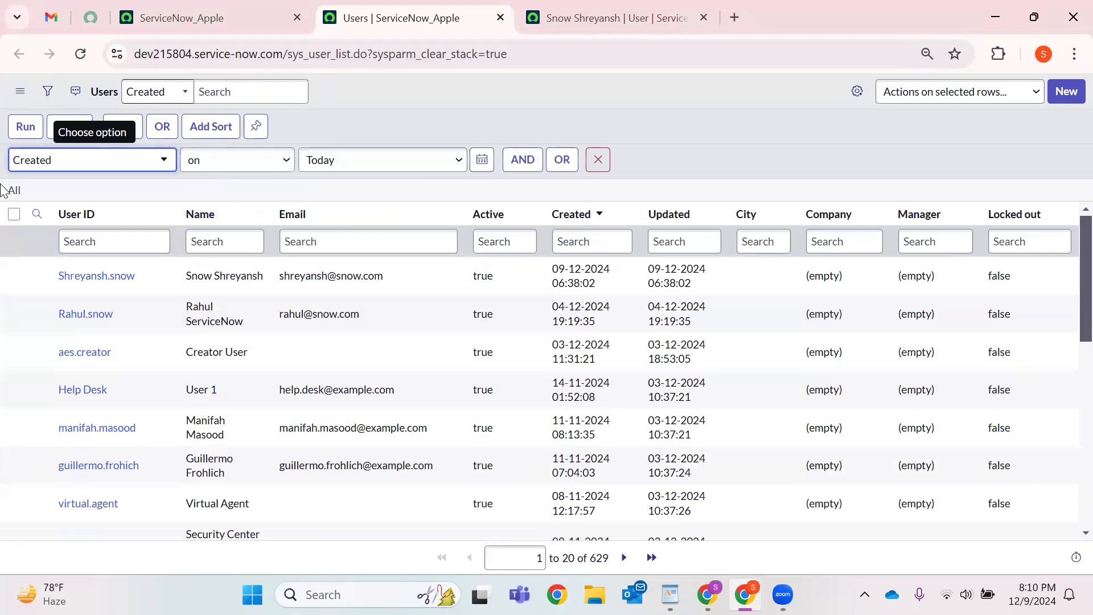
{"action": "left_click", "coordinate": [25, 132]}
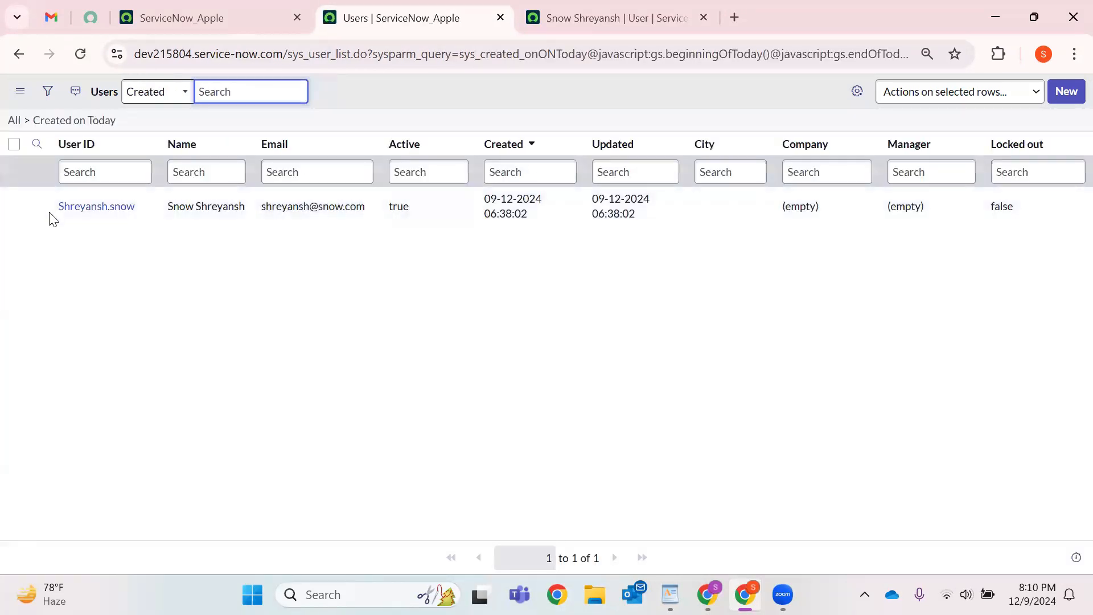
{"action": "left_click_drag", "start_coordinate": [117, 210], "coordinate": [836, 208]}
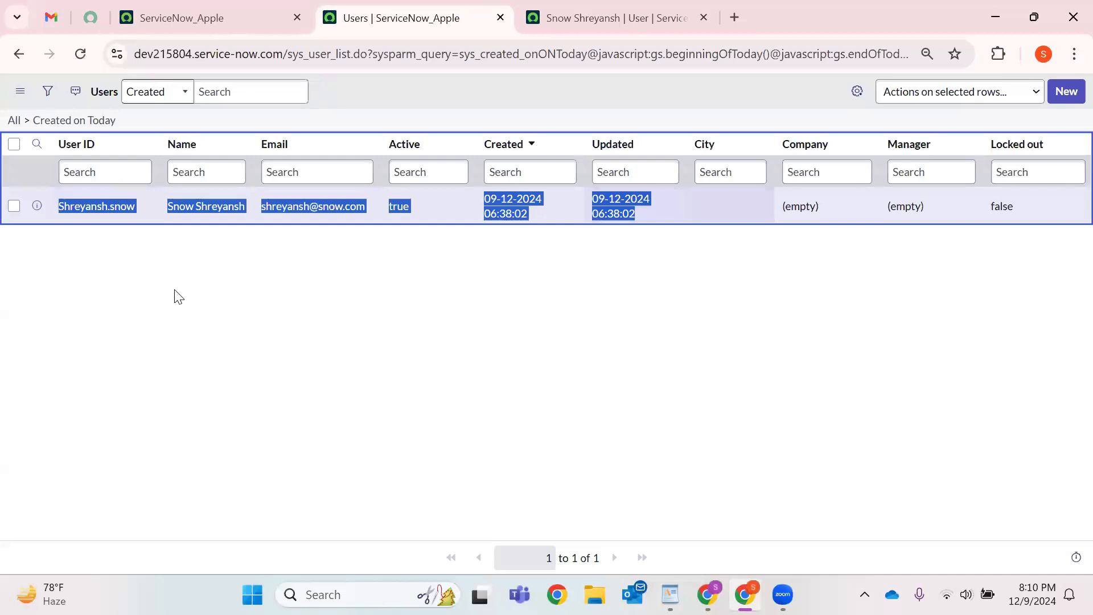
{"action": "left_click", "coordinate": [14, 120]}
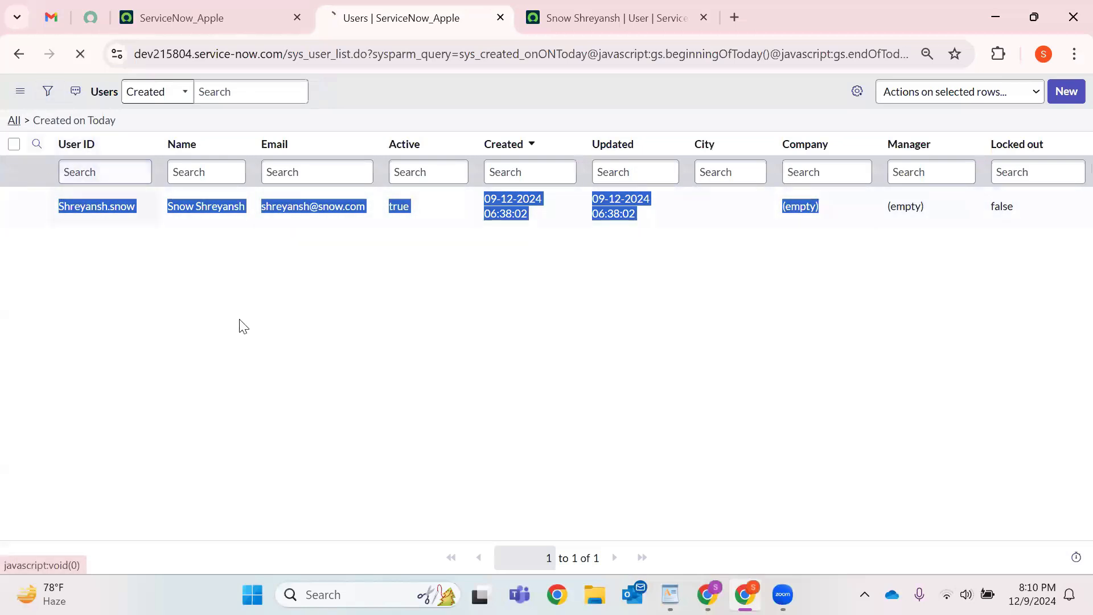
Step: Copy the new user's sys_id from the record's web address
{"action": "left_click", "coordinate": [575, 8]}
{"action": "left_click", "coordinate": [517, 51]}
{"action": "double_click", "coordinate": [516, 51]}
{"action": "right_click", "coordinate": [517, 51]}
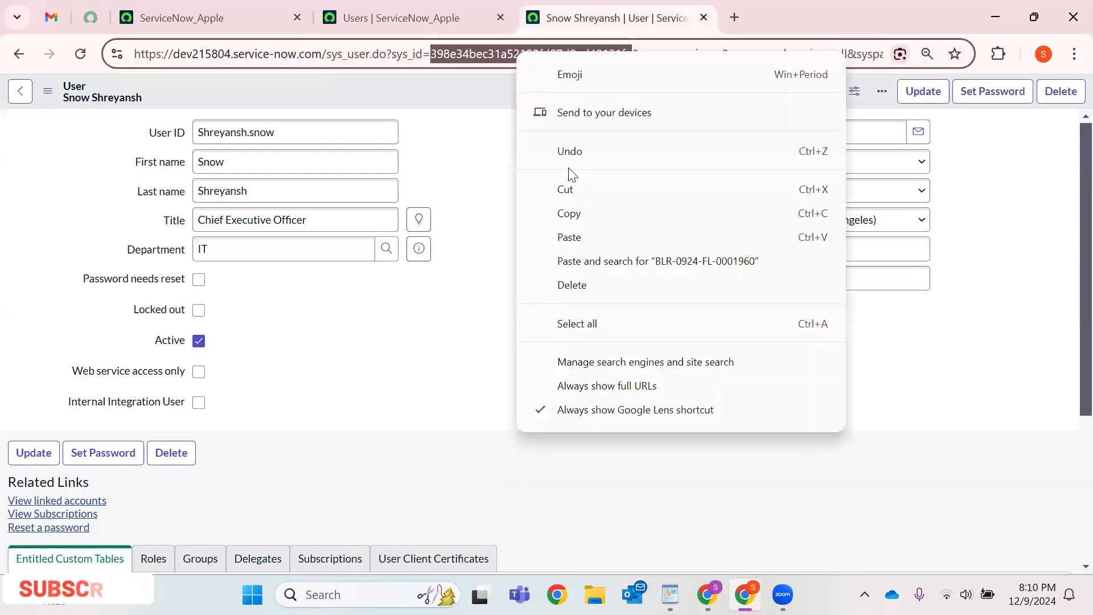
{"action": "left_click", "coordinate": [569, 214]}
Step: Filter the Users list on Sys ID is the pasted sys_id and run it
{"action": "left_click", "coordinate": [441, 7]}
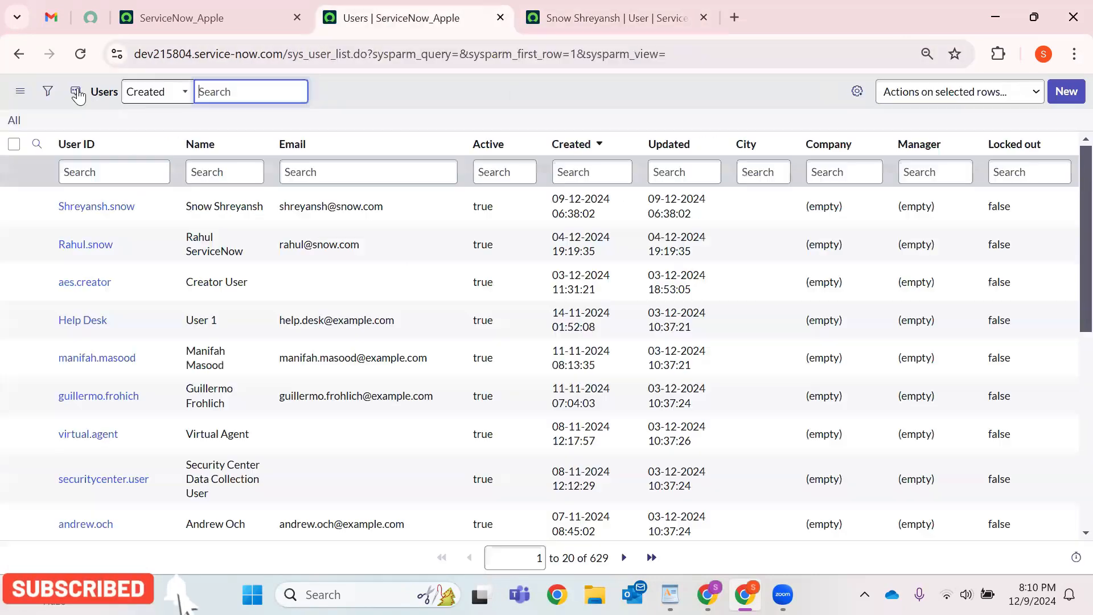
{"action": "left_click", "coordinate": [47, 91]}
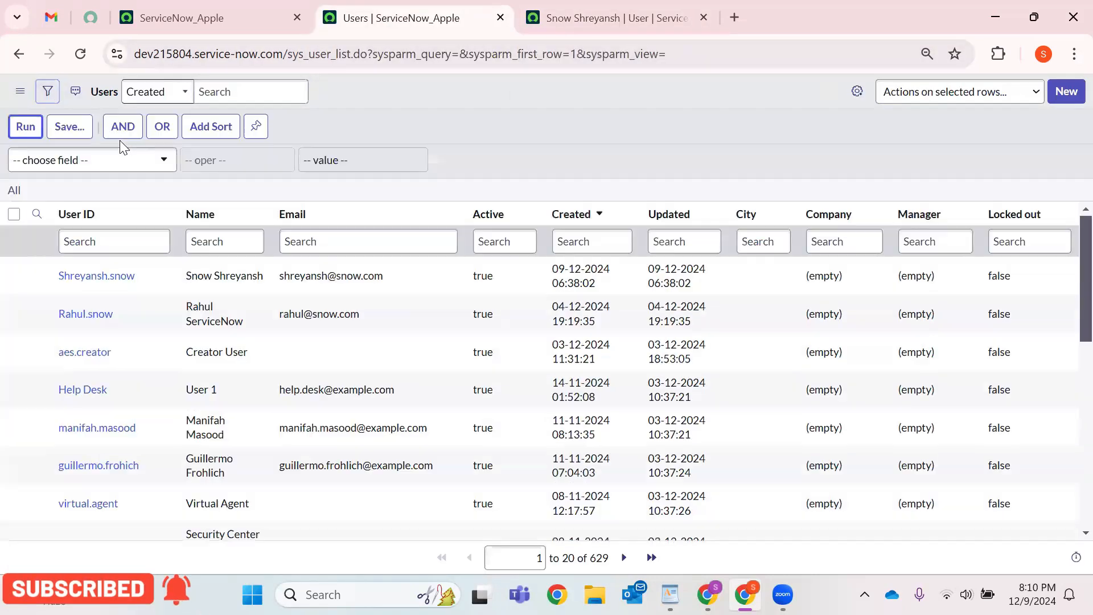
{"action": "left_click", "coordinate": [90, 154]}
{"action": "type", "text": "sys"}
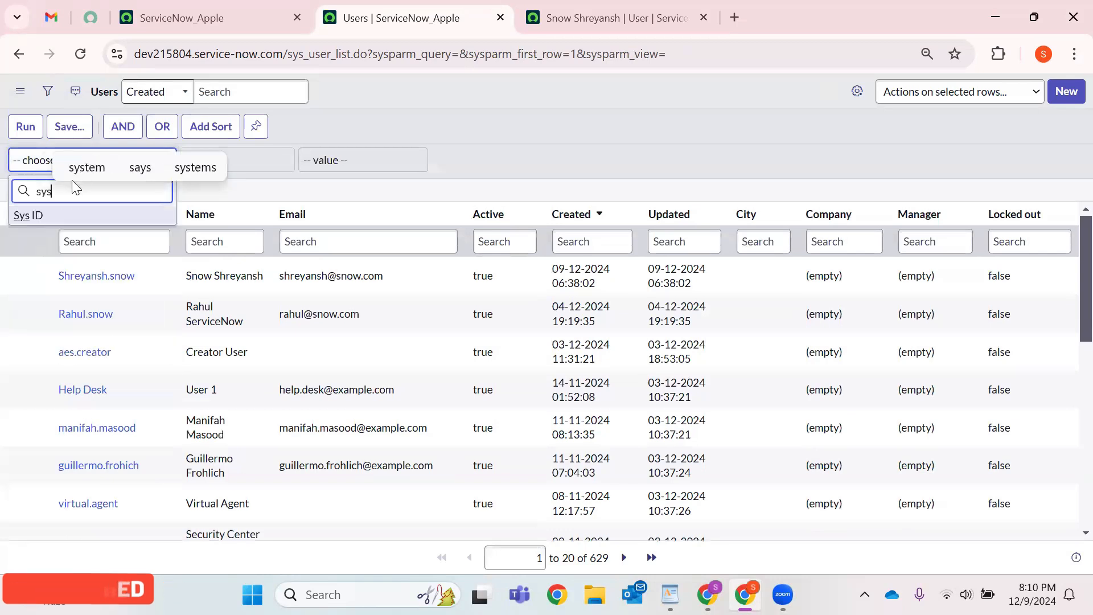
{"action": "left_click", "coordinate": [27, 215]}
{"action": "left_click", "coordinate": [268, 161]}
{"action": "left_click", "coordinate": [232, 266]}
{"action": "left_click", "coordinate": [319, 160]}
{"action": "right_click", "coordinate": [323, 160]}
{"action": "left_click", "coordinate": [349, 331]}
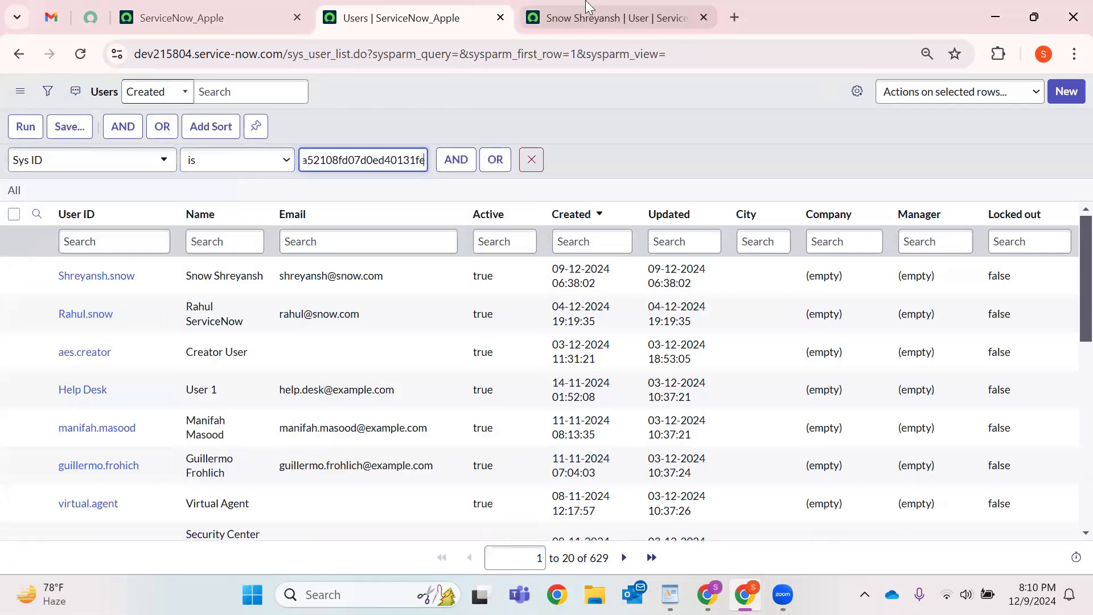
{"action": "left_click", "coordinate": [606, 18]}
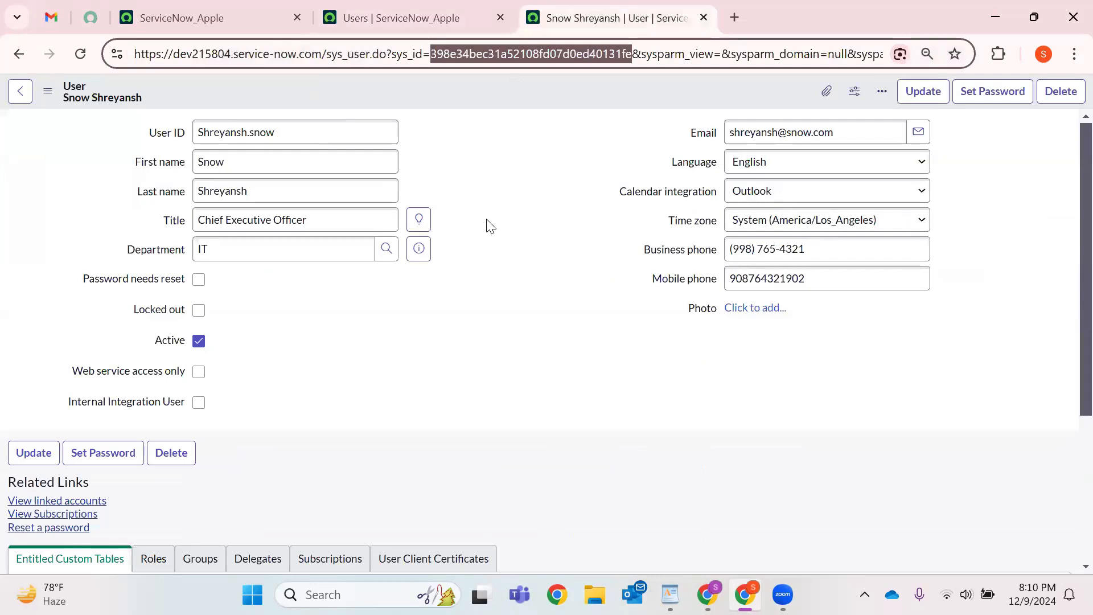
{"action": "left_click", "coordinate": [450, 24]}
{"action": "left_click", "coordinate": [25, 126]}
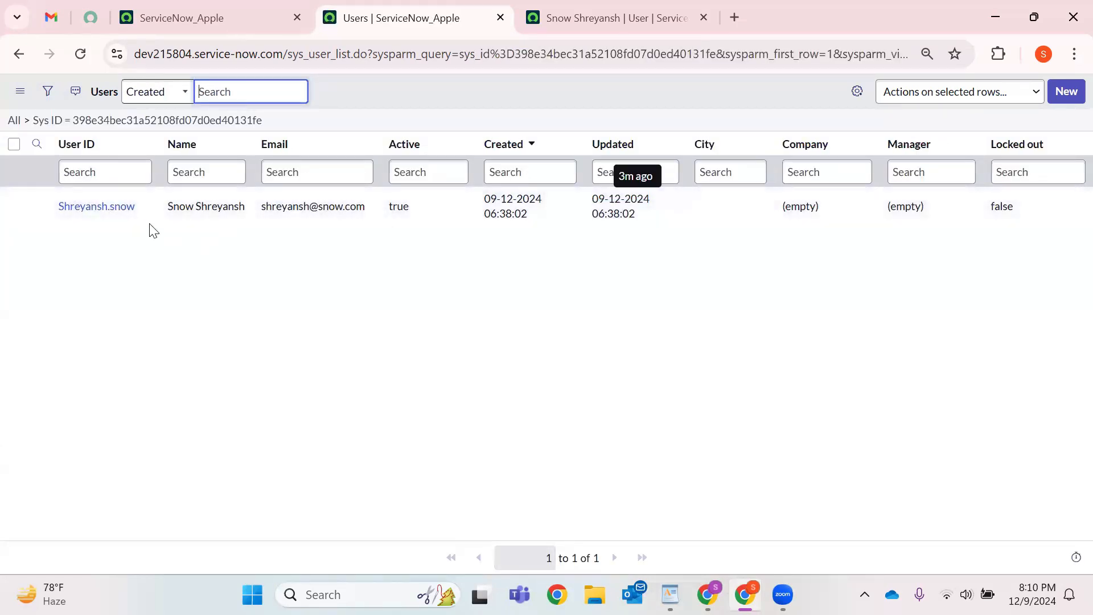
{"action": "left_click", "coordinate": [102, 212]}
{"action": "scroll", "coordinate": [187, 310], "scroll_direction": "down", "scroll_amount": 4}
{"action": "scroll", "coordinate": [187, 310], "scroll_direction": "up", "scroll_amount": 4}
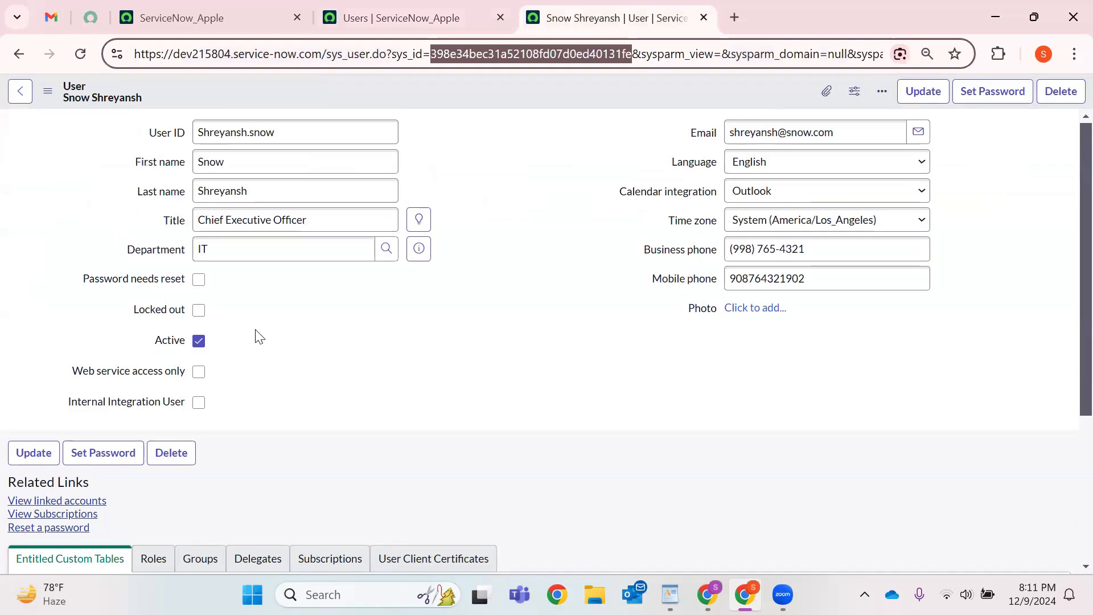
{"action": "left_click_drag", "start_coordinate": [146, 133], "coordinate": [636, 369]}
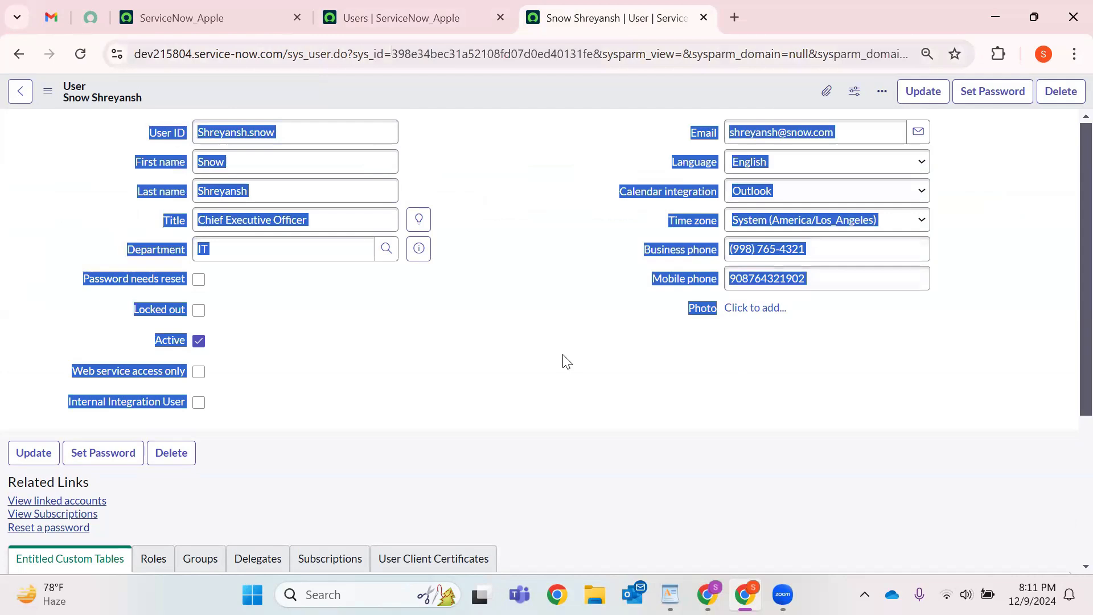
{"action": "left_click", "coordinate": [219, 328]}
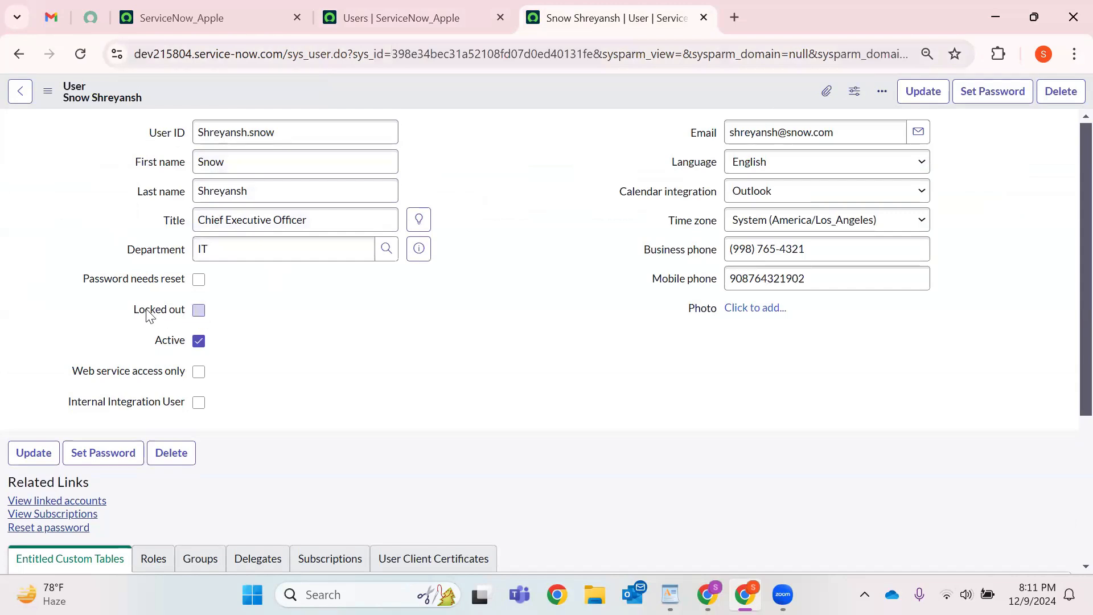
{"action": "left_click_drag", "start_coordinate": [132, 310], "coordinate": [206, 345]}
{"action": "left_click", "coordinate": [152, 342]}
{"action": "left_click", "coordinate": [197, 343]}
{"action": "left_click", "coordinate": [167, 315]}
{"action": "left_click", "coordinate": [199, 310]}
{"action": "left_click", "coordinate": [199, 341]}
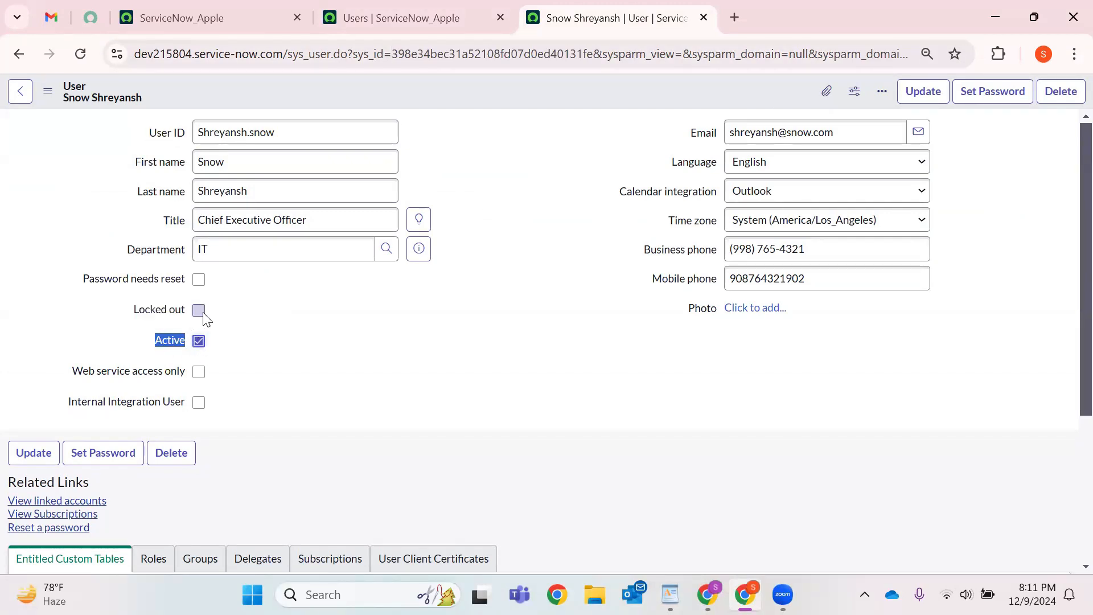
{"action": "left_click_drag", "start_coordinate": [136, 311], "coordinate": [184, 313]}
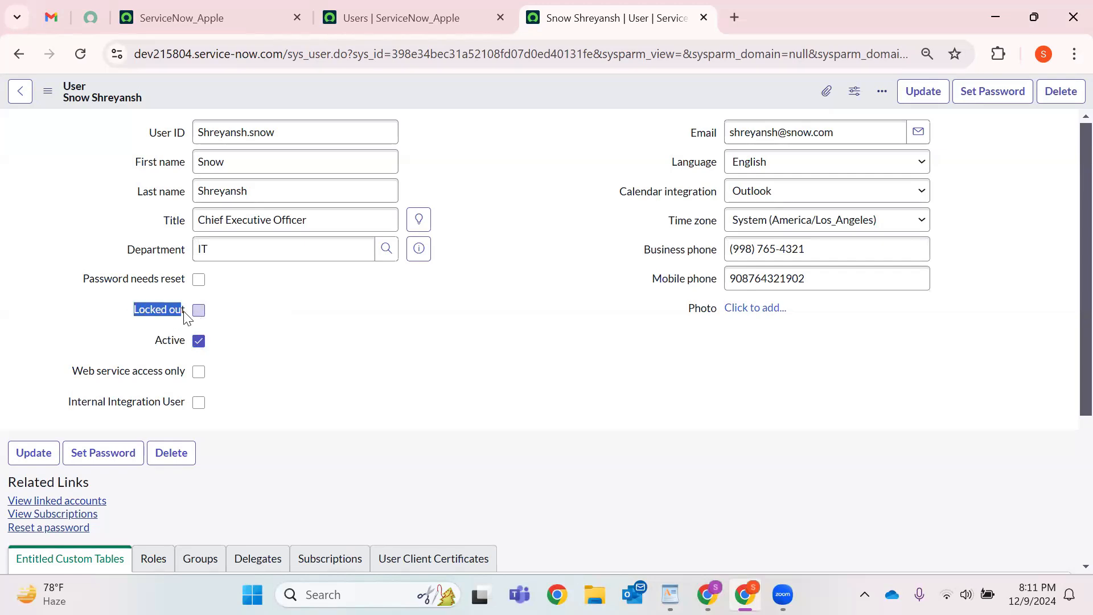
{"action": "left_click", "coordinate": [400, 334]}
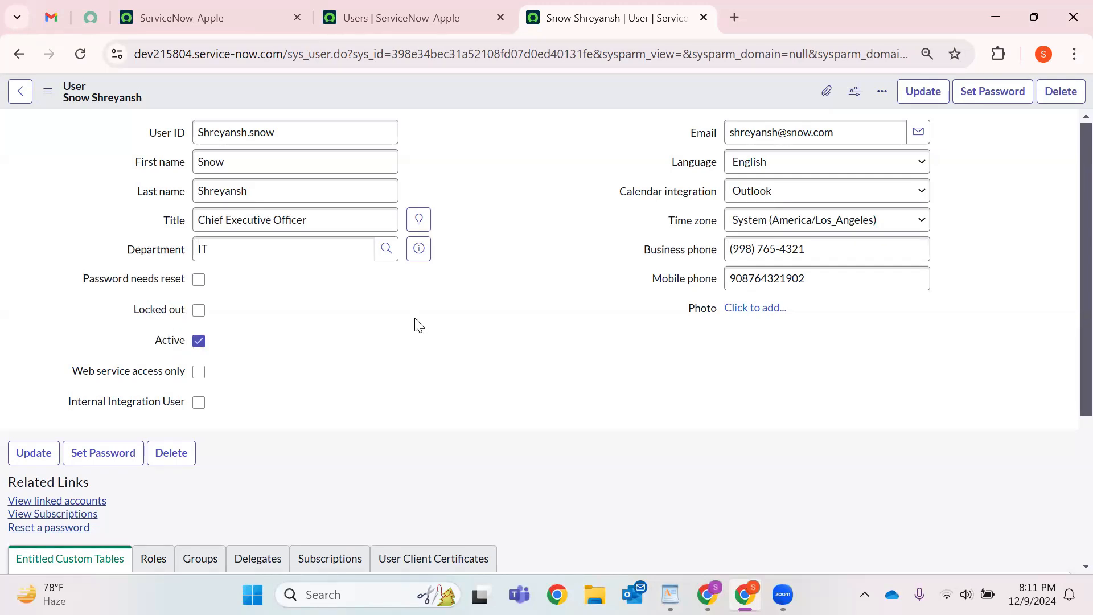
{"action": "scroll", "coordinate": [419, 325], "scroll_direction": "down", "scroll_amount": 2}
{"action": "scroll", "coordinate": [395, 251], "scroll_direction": "up", "scroll_amount": 1}
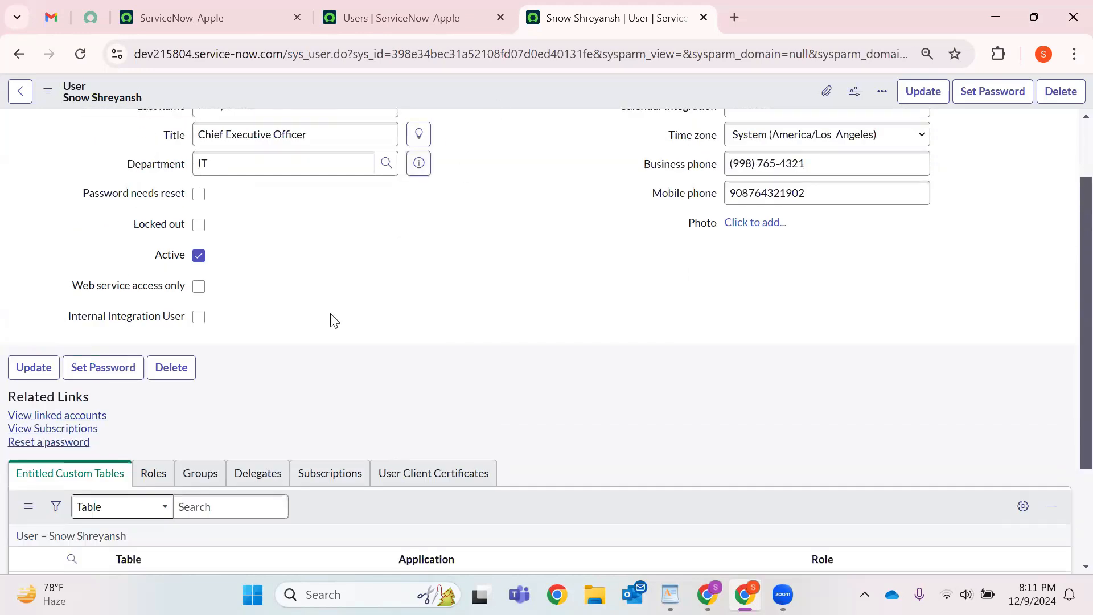
{"action": "left_click", "coordinate": [160, 472]}
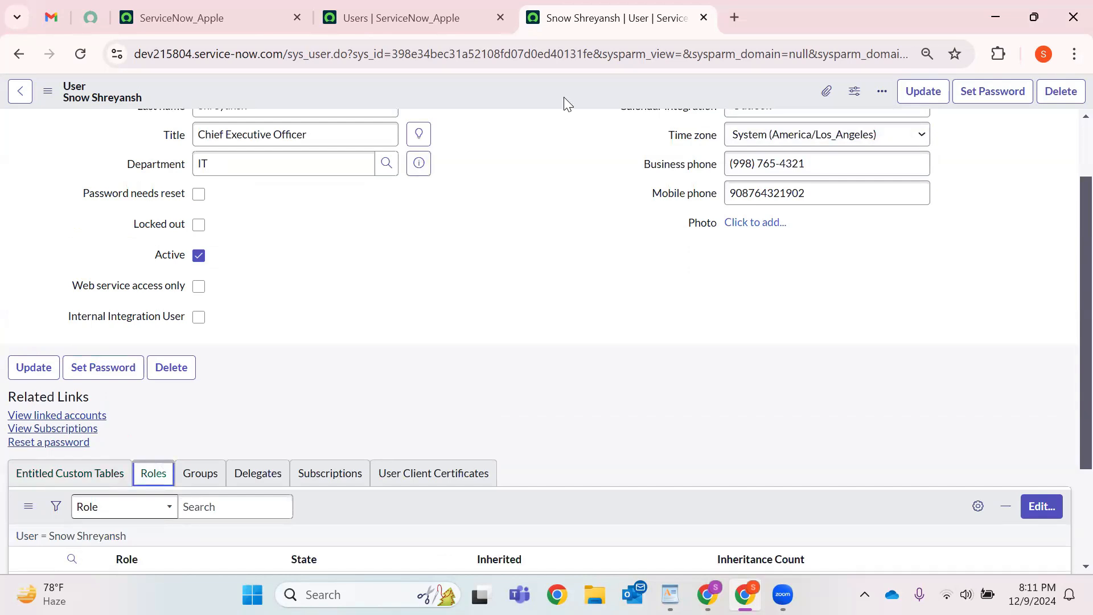
{"action": "left_click", "coordinate": [445, 16]}
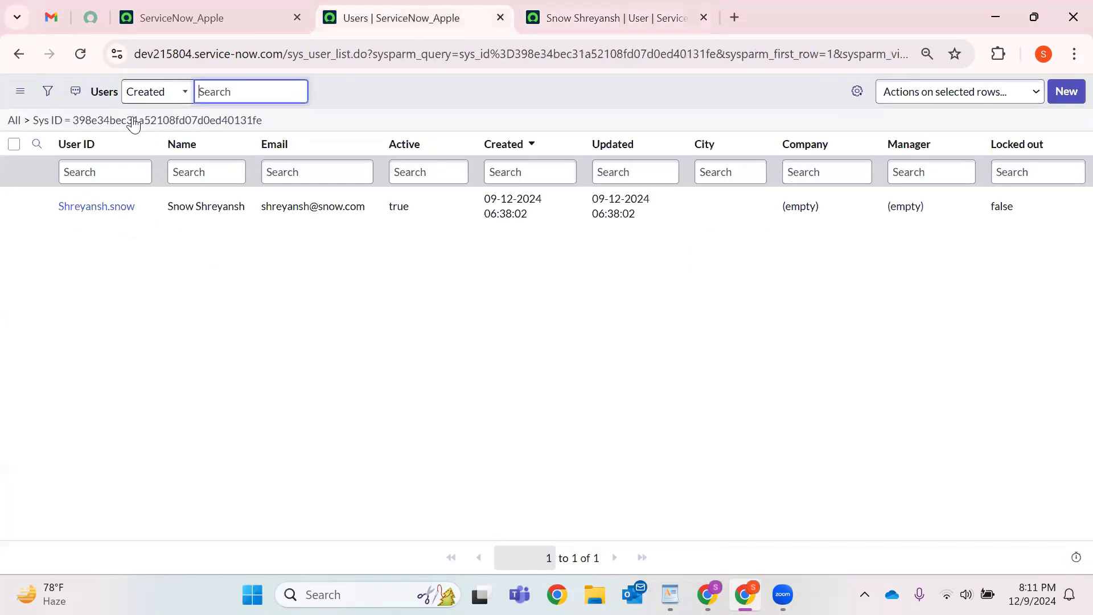
Step: Close the Users list and search the navigator for Roles under User Administration
{"action": "left_click", "coordinate": [499, 17]}
{"action": "left_click", "coordinate": [196, 9]}
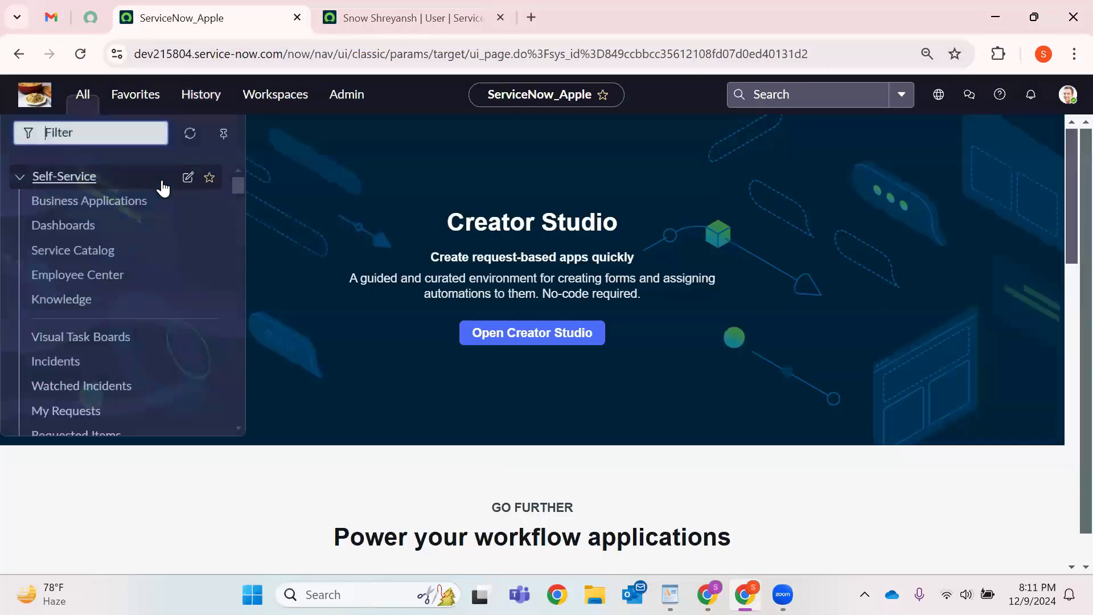
{"action": "type", "text": "Roles"}
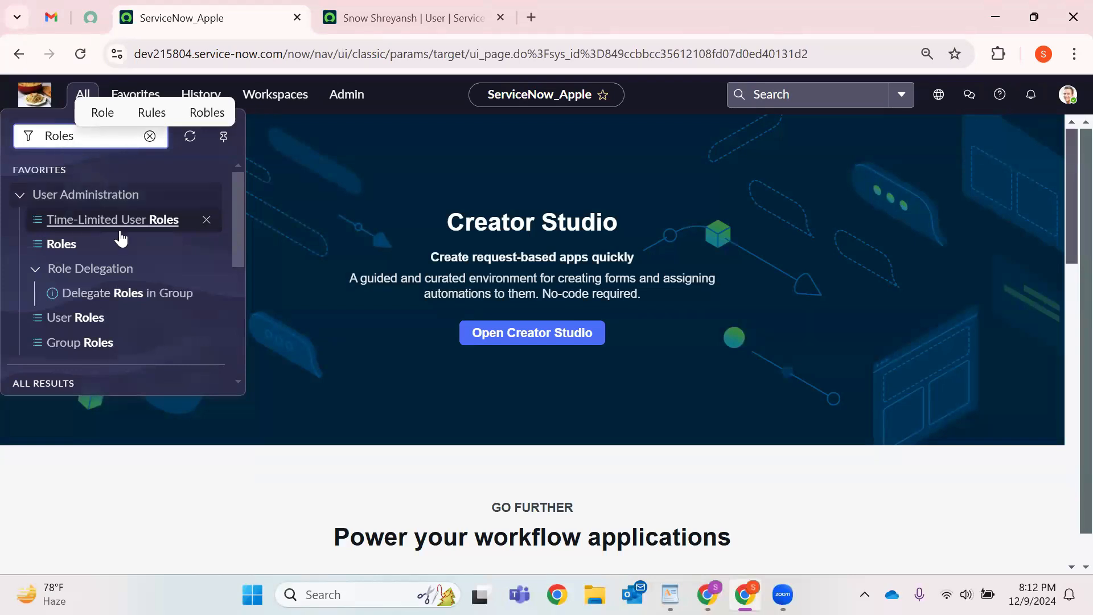
{"action": "scroll", "coordinate": [109, 242], "scroll_direction": "down", "scroll_amount": 5}
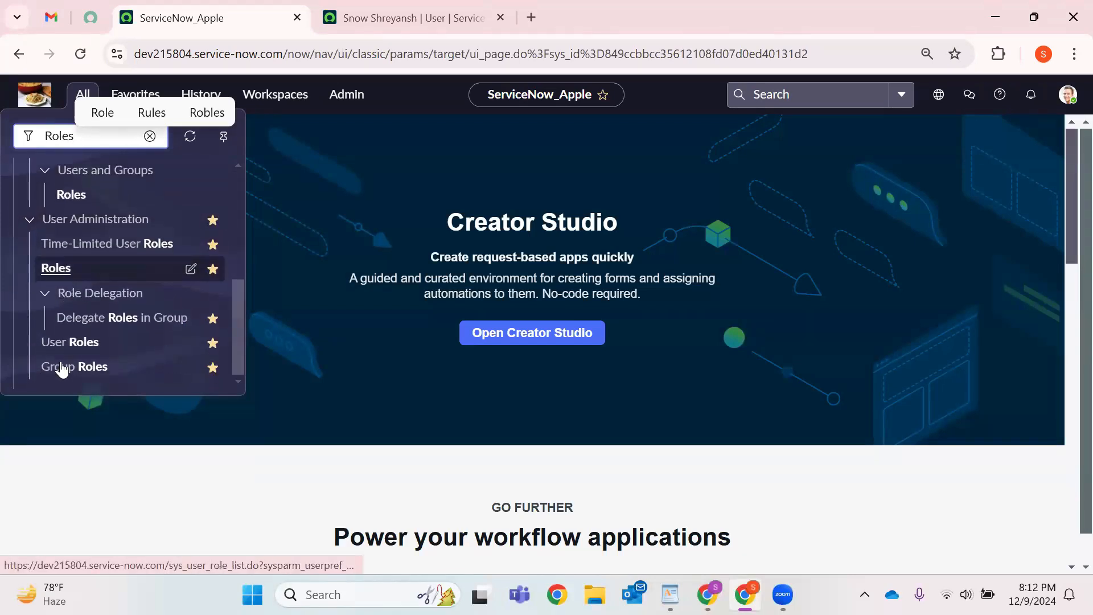
{"action": "left_click", "coordinate": [31, 222]}
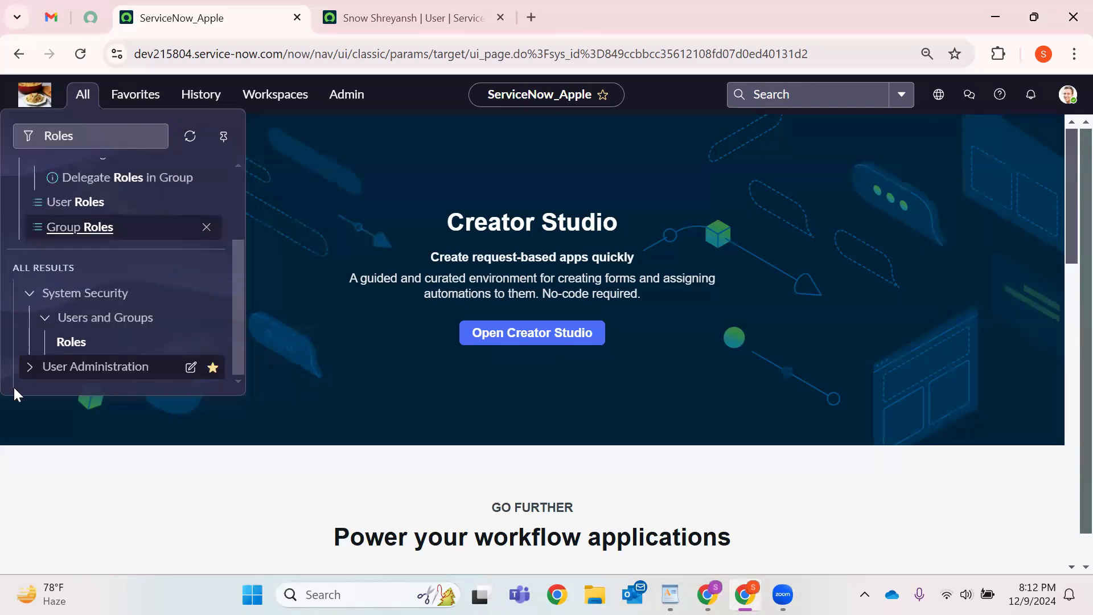
{"action": "left_click", "coordinate": [30, 292]}
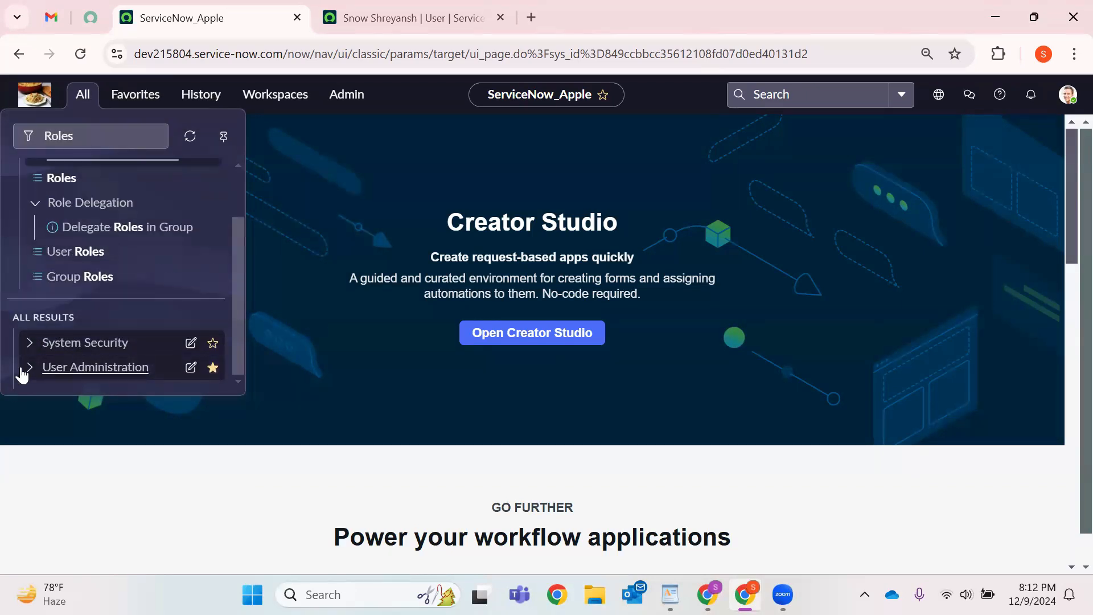
{"action": "left_click", "coordinate": [91, 368]}
{"action": "scroll", "coordinate": [92, 371], "scroll_direction": "down", "scroll_amount": 3}
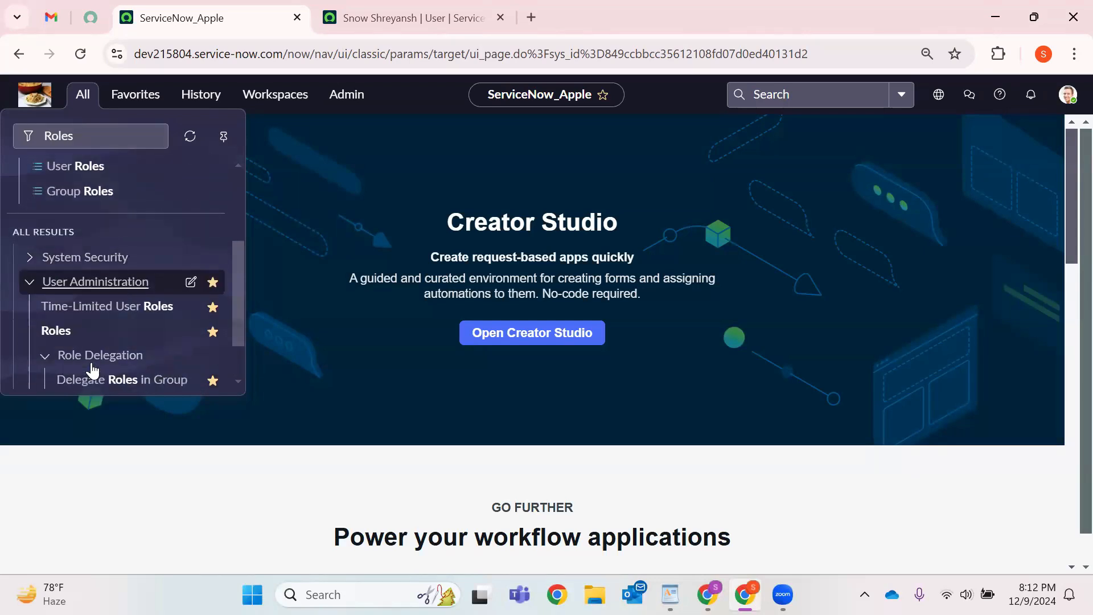
Step: Open the Roles list (sys_user_role_list) in a new tab
{"action": "right_click", "coordinate": [60, 273]}
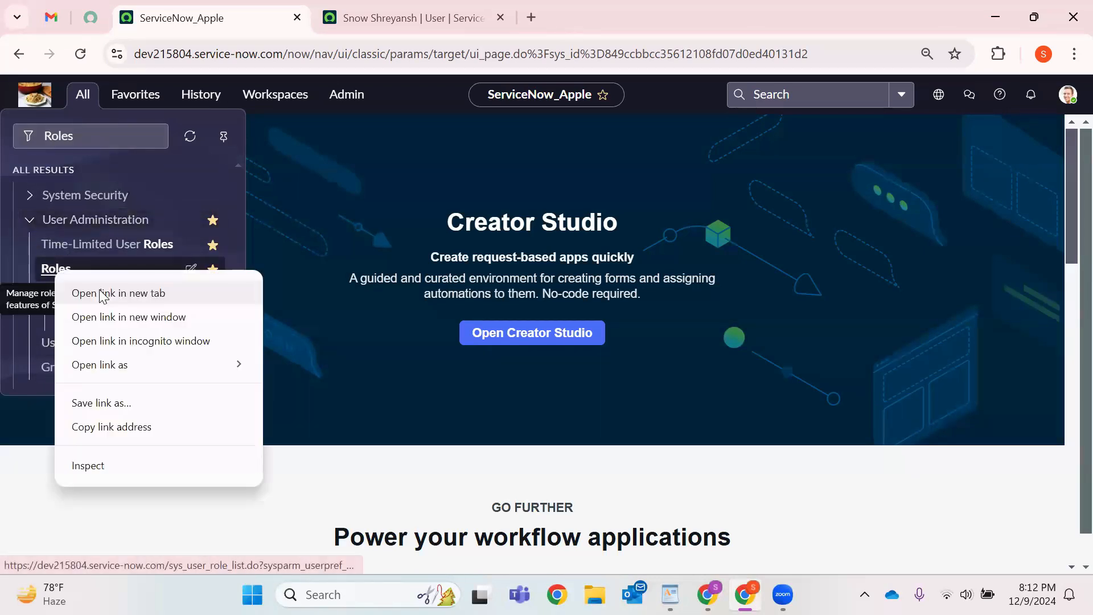
{"action": "left_click", "coordinate": [97, 291]}
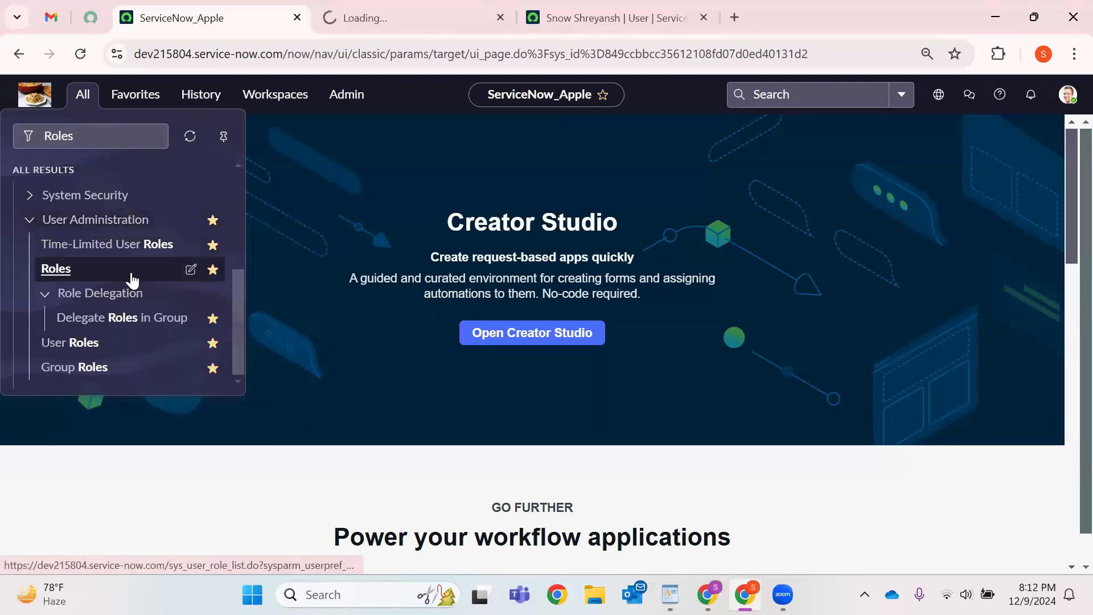
{"action": "left_click", "coordinate": [436, 7]}
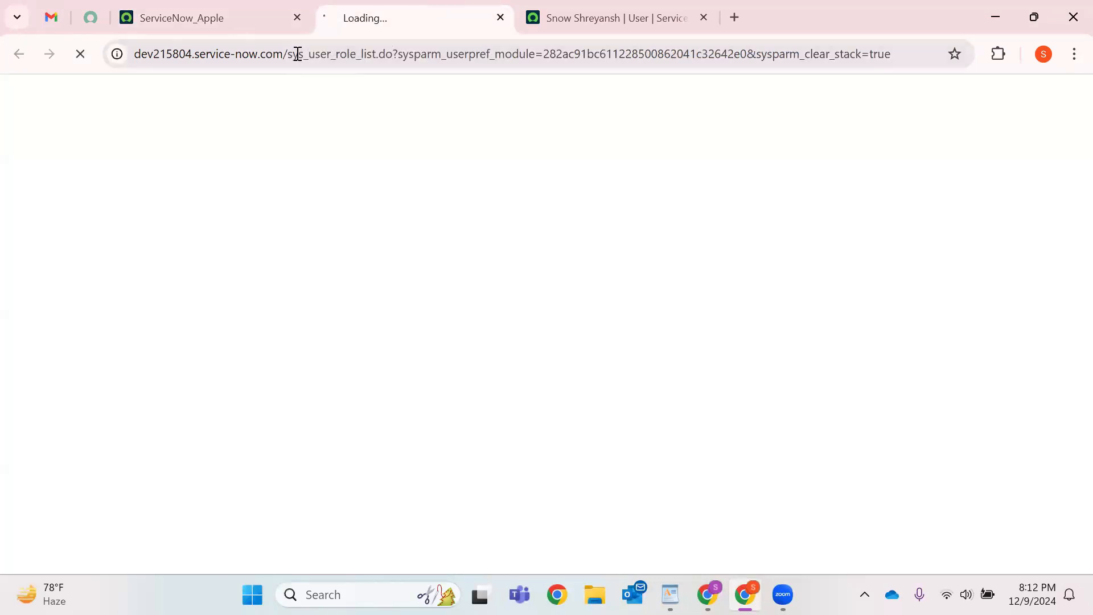
{"action": "double_click", "coordinate": [337, 59]}
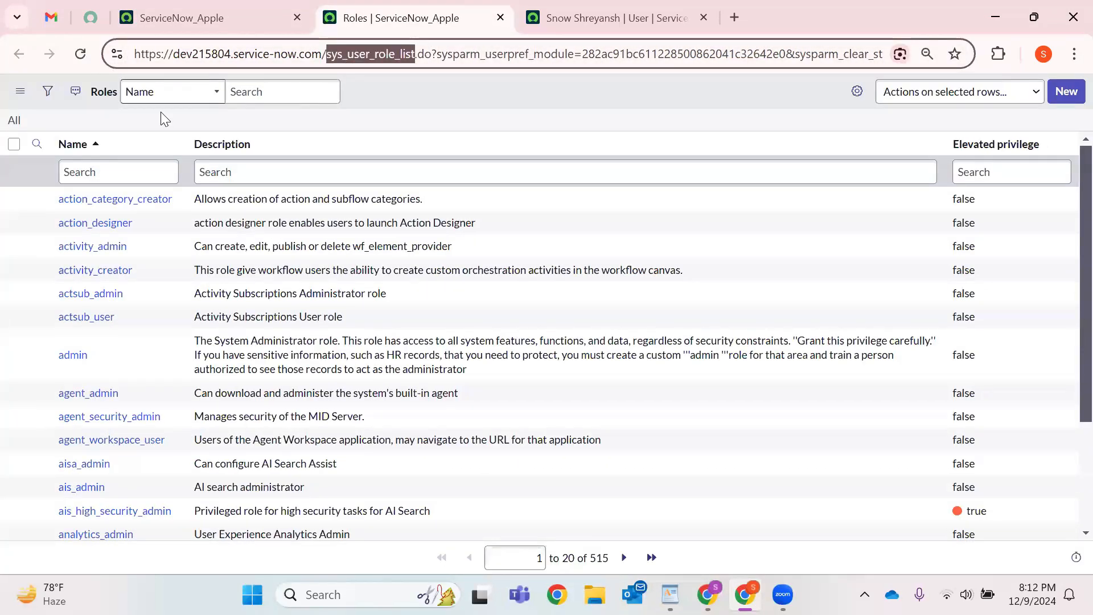
Step: Search the Roles list by name for Admin
{"action": "left_click_drag", "start_coordinate": [89, 92], "coordinate": [118, 93]}
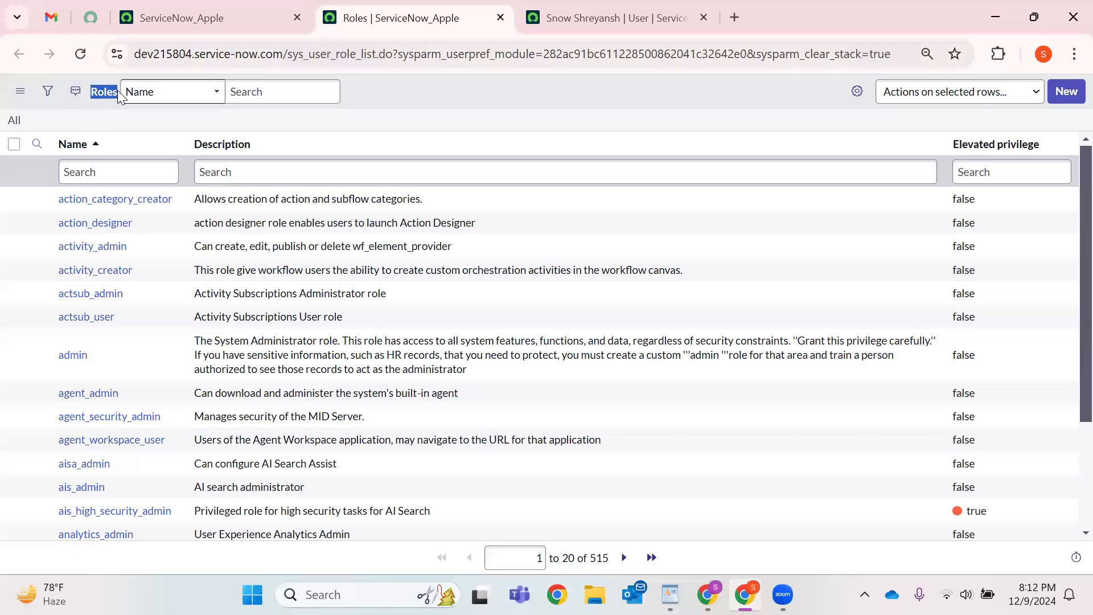
{"action": "left_click", "coordinate": [75, 172]}
{"action": "type", "text": "Admin"}
{"action": "key", "text": "Return"}
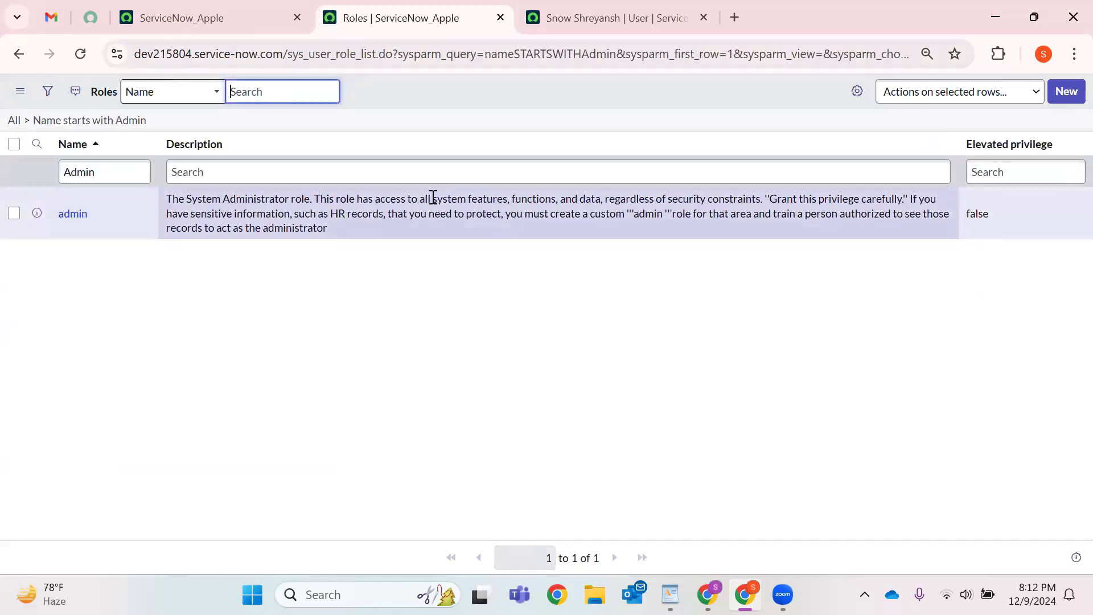
Step: Read the admin role's description, cancel the inline edit, and clear the Name filter
{"action": "left_click_drag", "start_coordinate": [437, 199], "coordinate": [774, 199]}
{"action": "left_click_drag", "start_coordinate": [678, 199], "coordinate": [850, 200]}
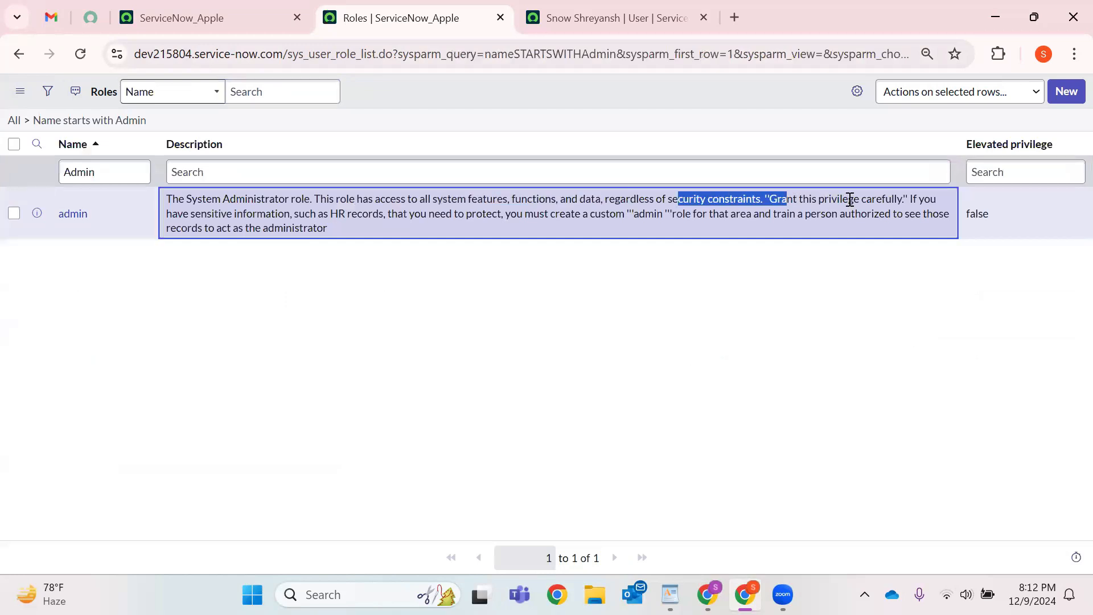
{"action": "double_click", "coordinate": [881, 199]}
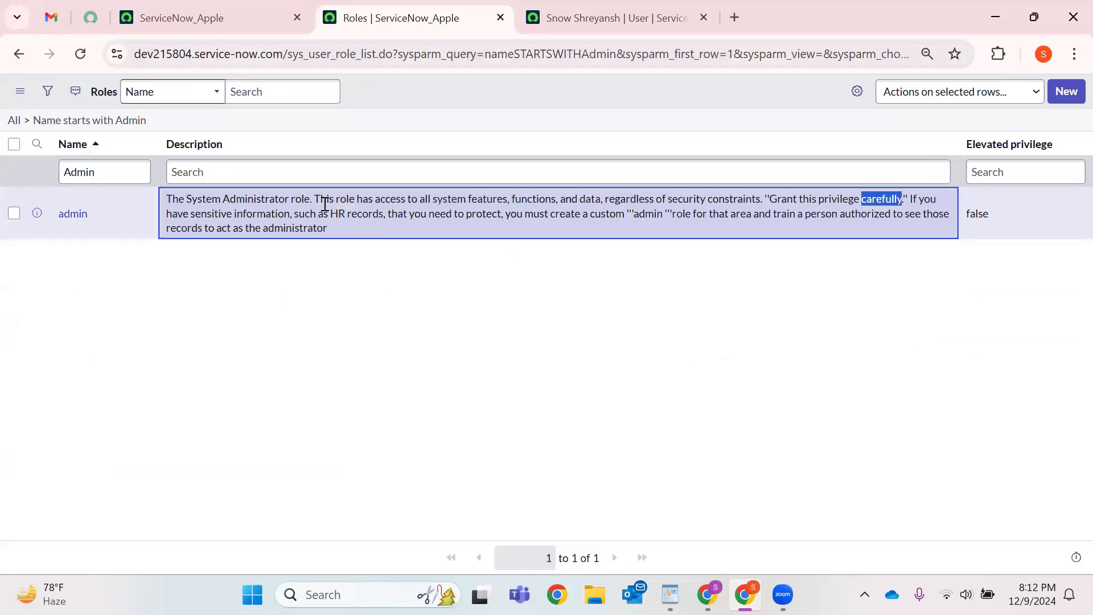
{"action": "left_click", "coordinate": [337, 195]}
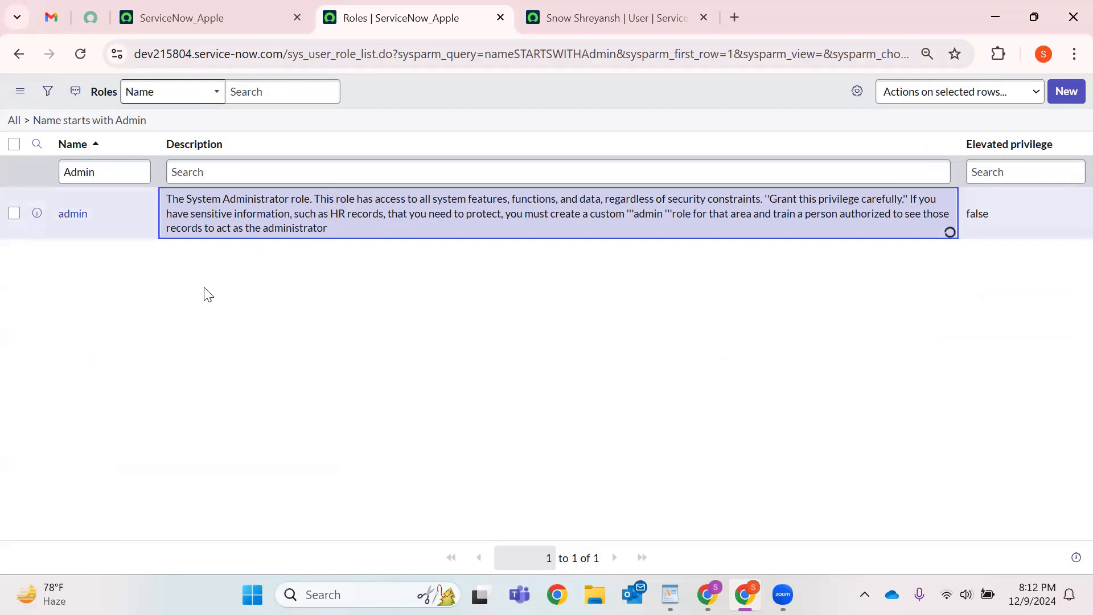
{"action": "left_click", "coordinate": [353, 208]}
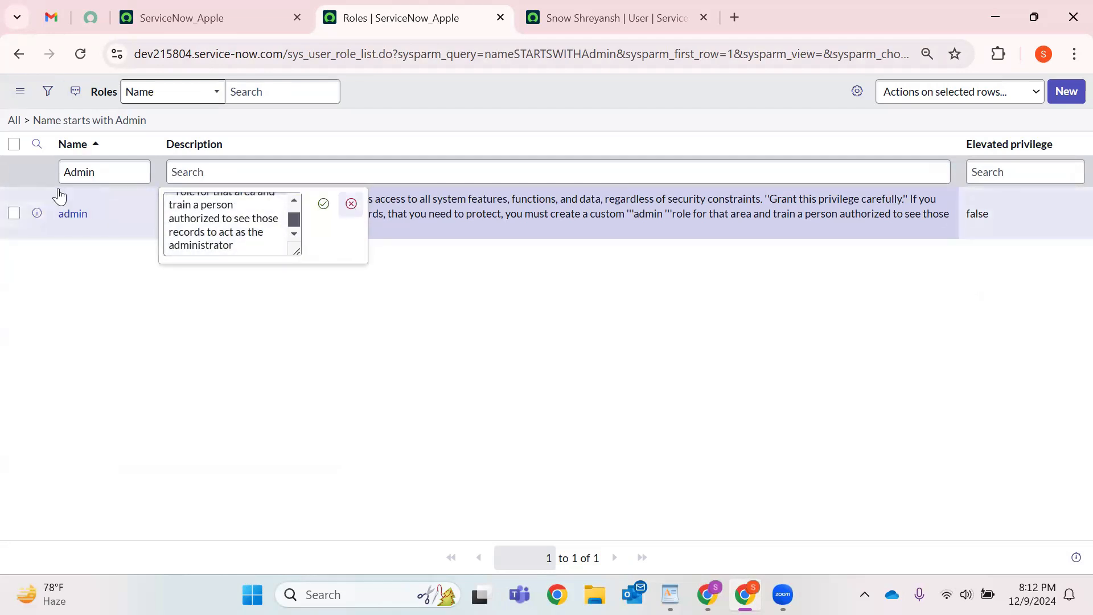
{"action": "left_click", "coordinate": [26, 122]}
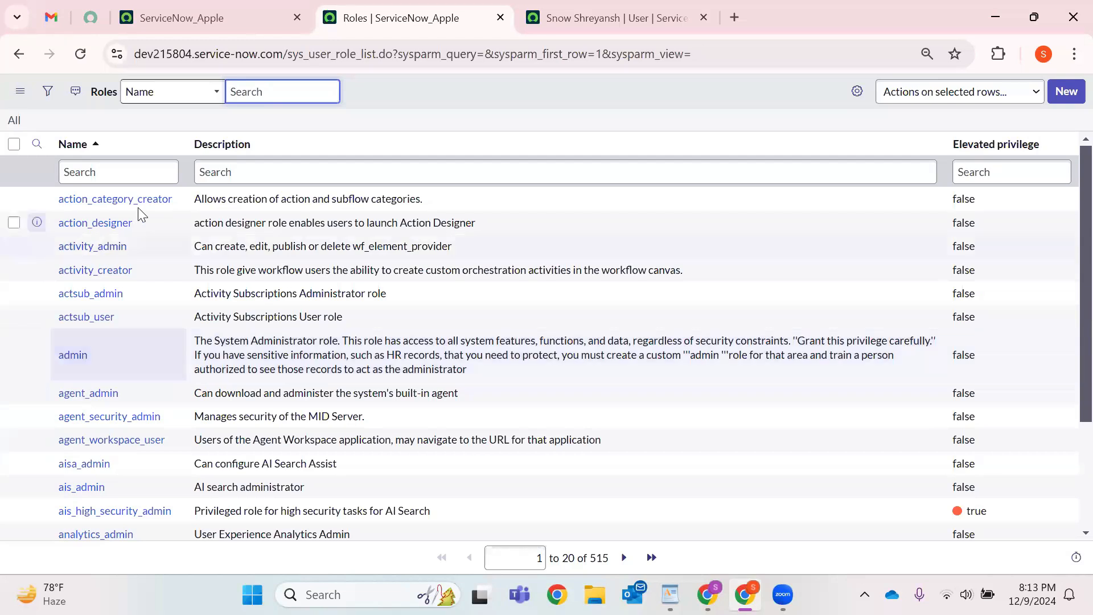
Step: Search the Name column for ITIL to list the itil and itil_admin roles
{"action": "left_click_drag", "start_coordinate": [48, 204], "coordinate": [172, 199]}
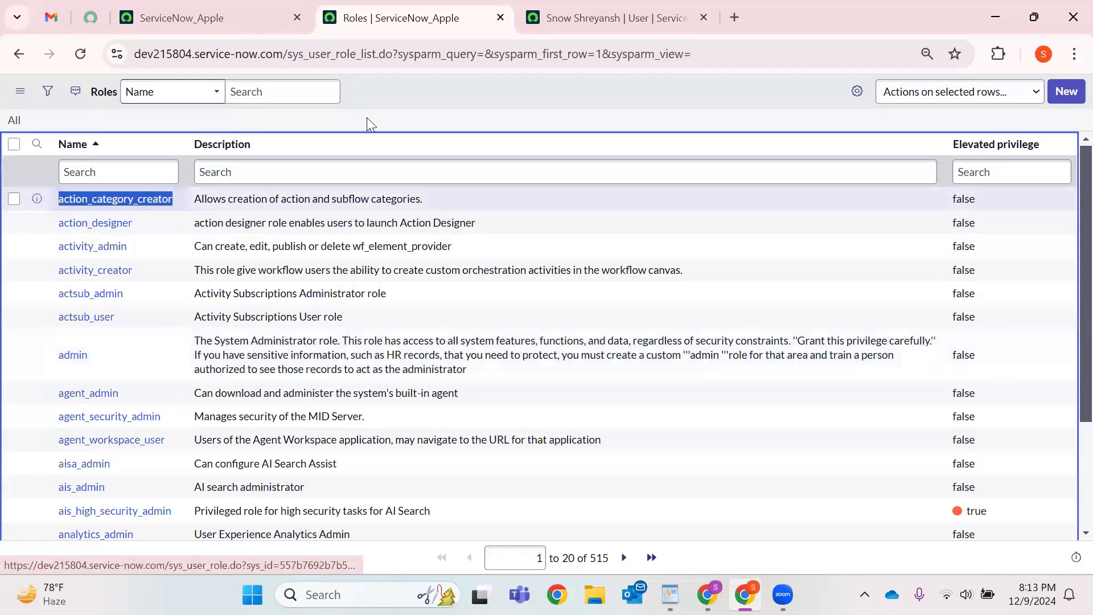
{"action": "left_click", "coordinate": [397, 117]}
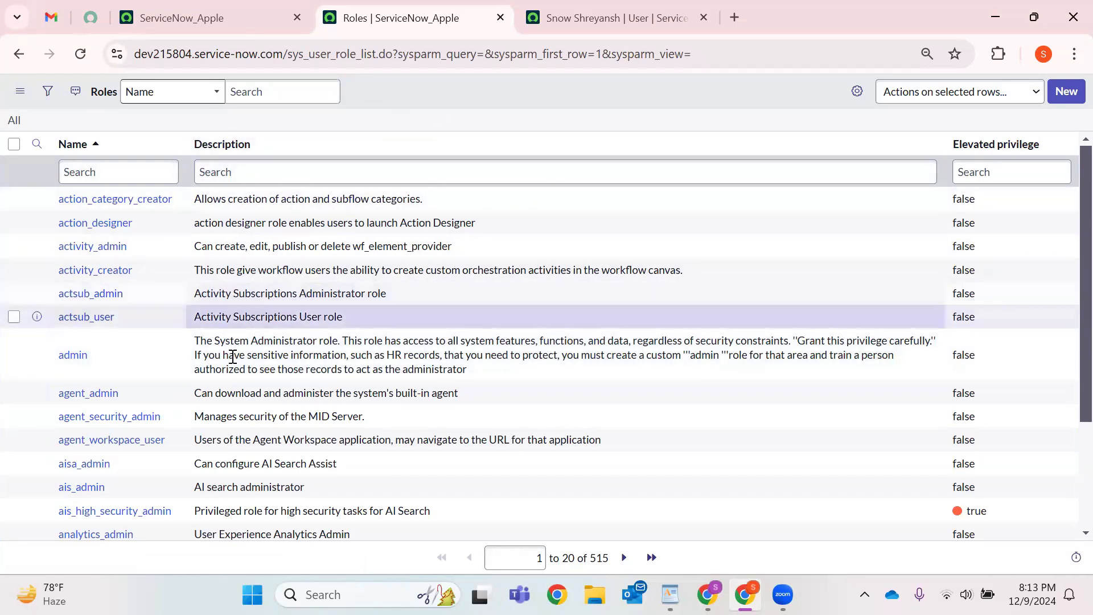
{"action": "scroll", "coordinate": [231, 398], "scroll_direction": "down", "scroll_amount": 3}
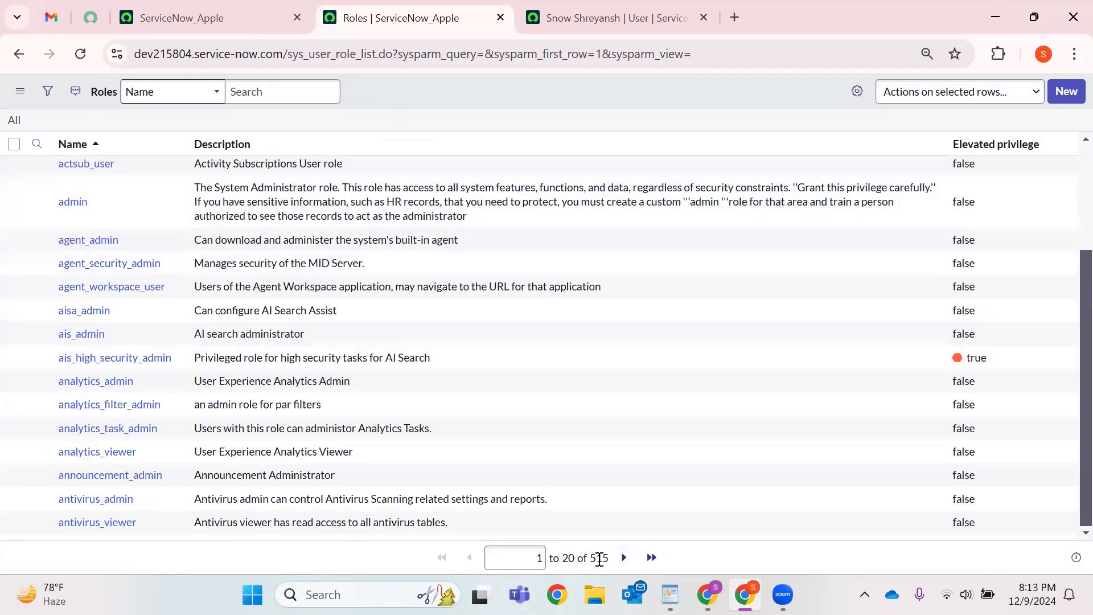
{"action": "double_click", "coordinate": [600, 560]}
{"action": "scroll", "coordinate": [199, 227], "scroll_direction": "up", "scroll_amount": 3}
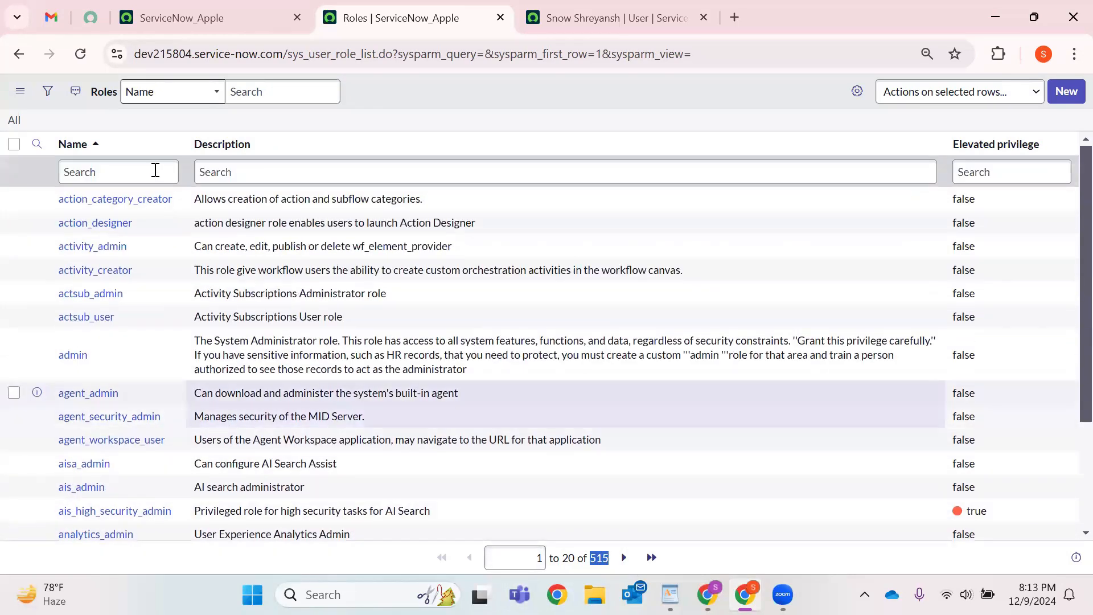
{"action": "left_click", "coordinate": [154, 171]}
{"action": "type", "text": "ITIL"}
{"action": "key", "text": "Return"}
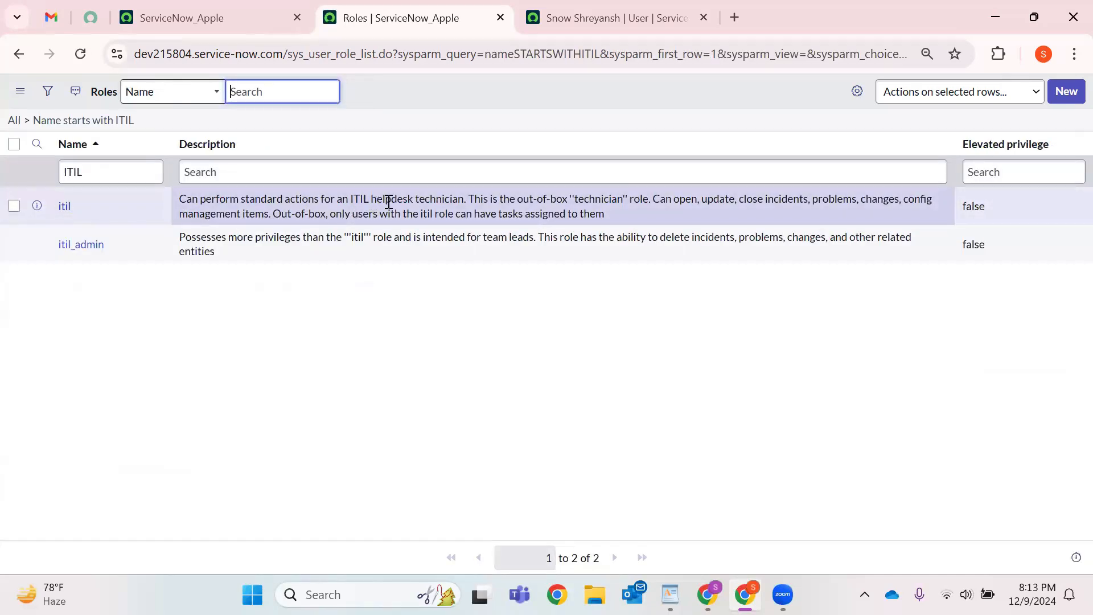
Step: Read the itil role's description on technicians and assigned tasks, cancelling the inline edit unchanged
{"action": "double_click", "coordinate": [447, 198]}
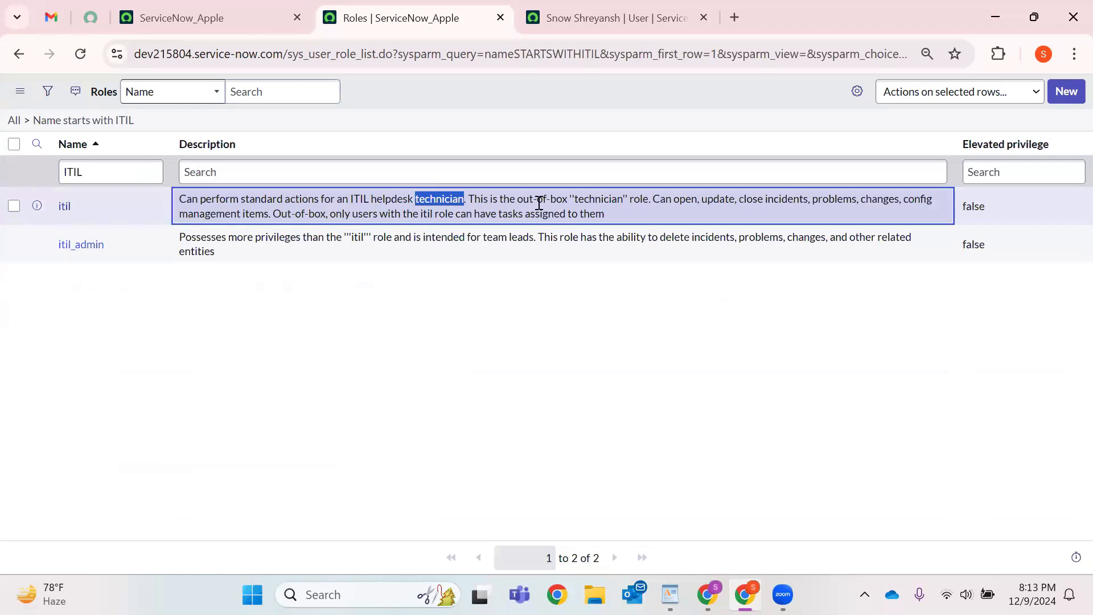
{"action": "double_click", "coordinate": [598, 200]}
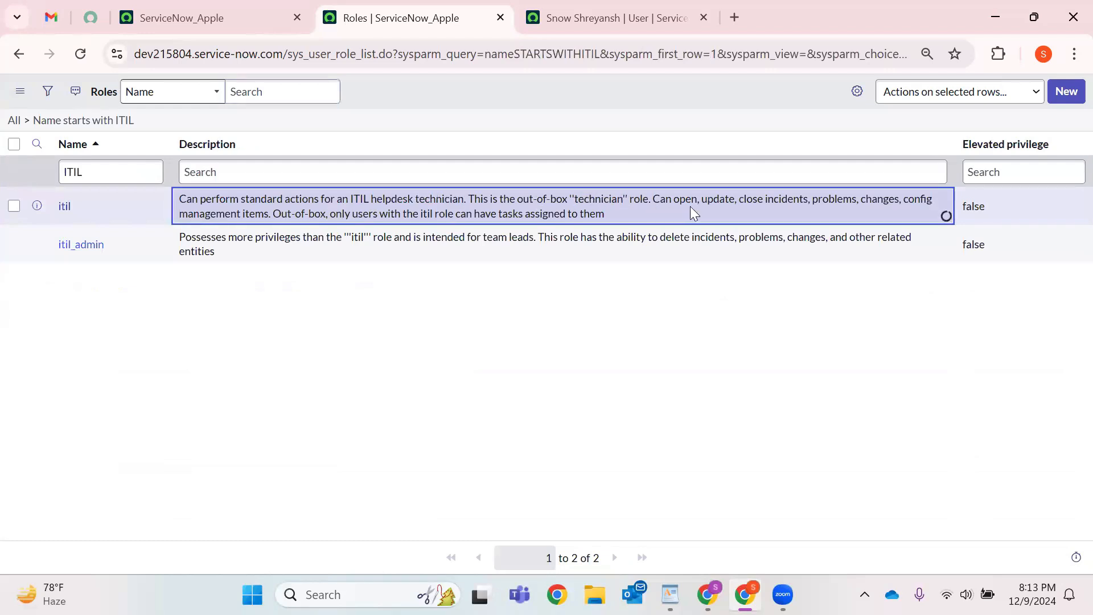
{"action": "left_click", "coordinate": [888, 204]}
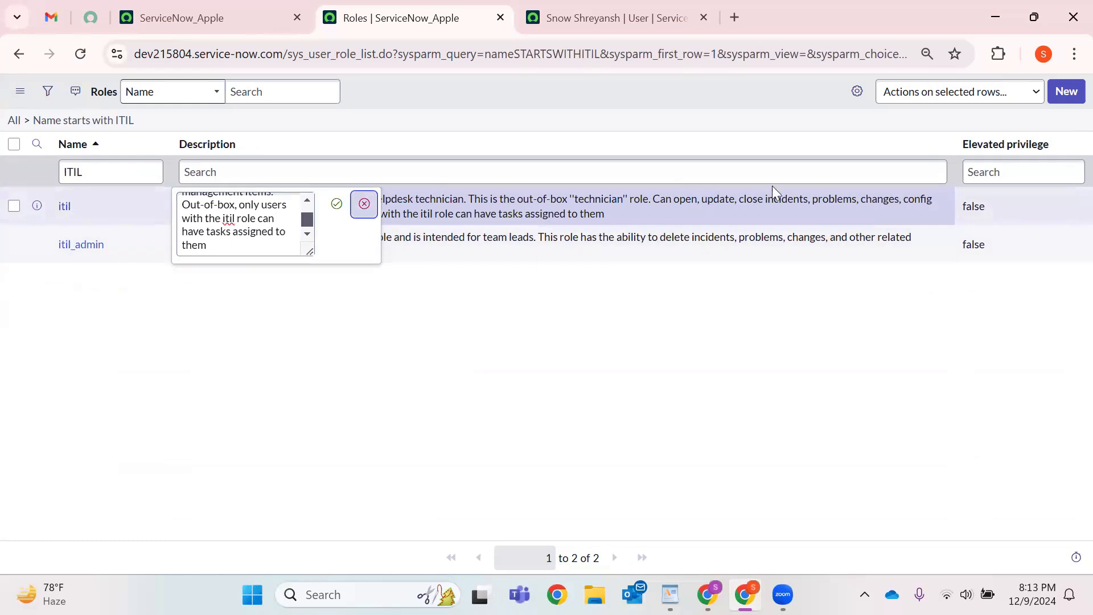
{"action": "left_click", "coordinate": [364, 203]}
{"action": "left_click_drag", "start_coordinate": [273, 216], "coordinate": [263, 214]}
{"action": "left_click_drag", "start_coordinate": [196, 197], "coordinate": [181, 199]}
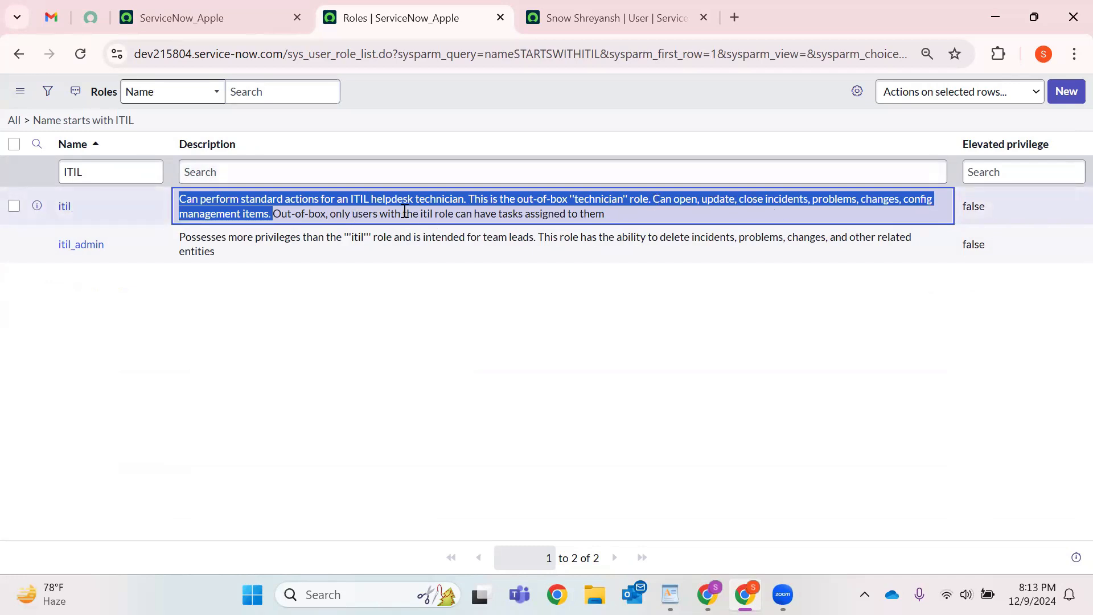
{"action": "left_click_drag", "start_coordinate": [420, 213], "coordinate": [611, 215]}
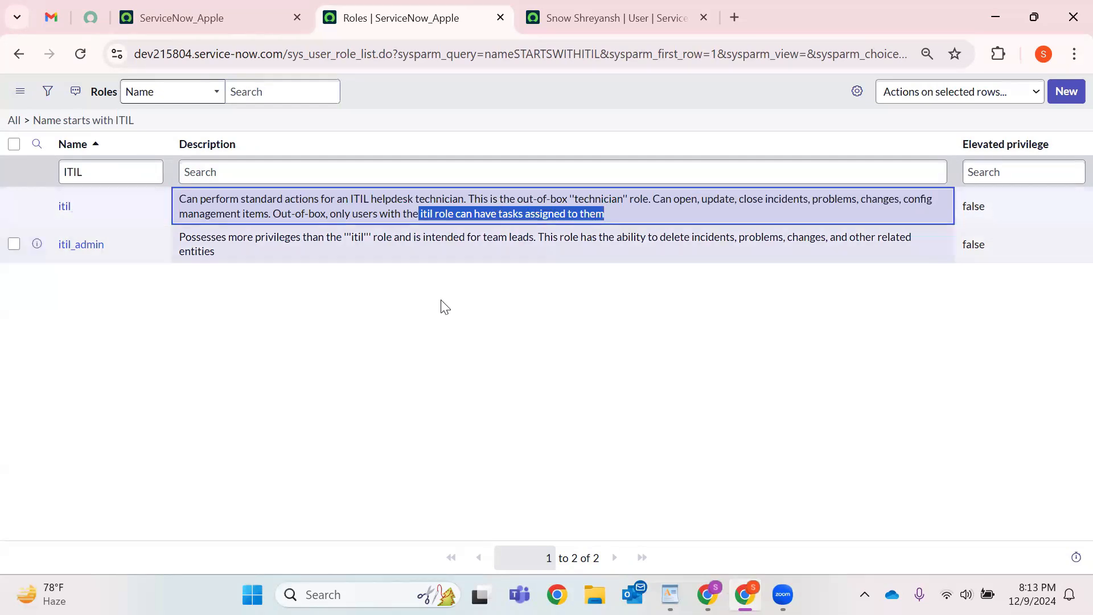
{"action": "left_click_drag", "start_coordinate": [85, 206], "coordinate": [57, 206]}
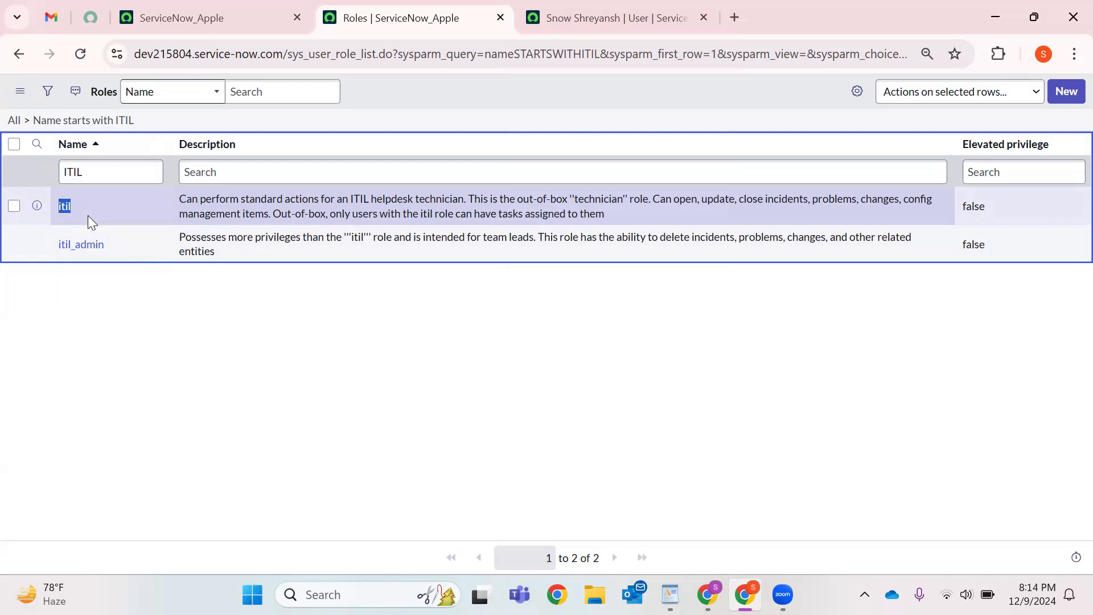
Step: Read the itil_admin description, then remove the ITIL name filter to list all 515 roles
{"action": "left_click_drag", "start_coordinate": [215, 252], "coordinate": [177, 238]}
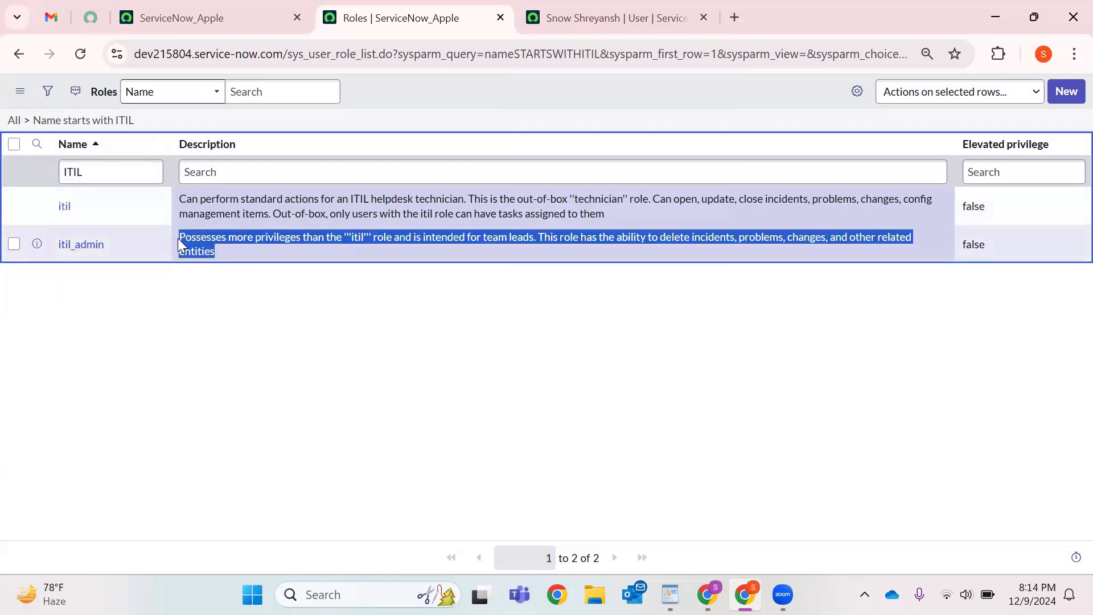
{"action": "left_click", "coordinate": [220, 238]}
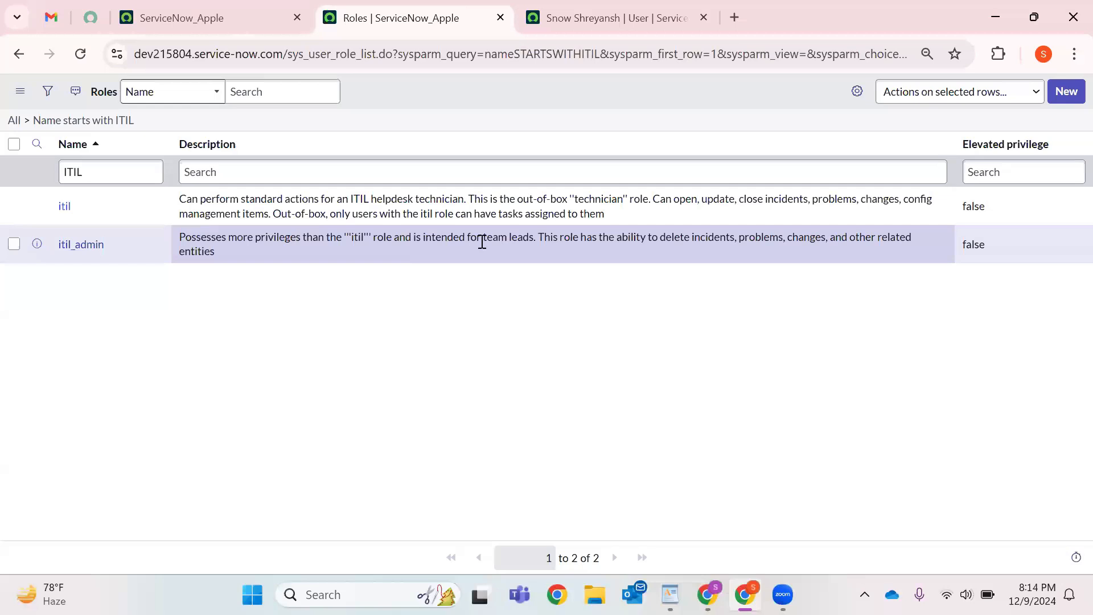
{"action": "left_click_drag", "start_coordinate": [537, 238], "coordinate": [177, 238]}
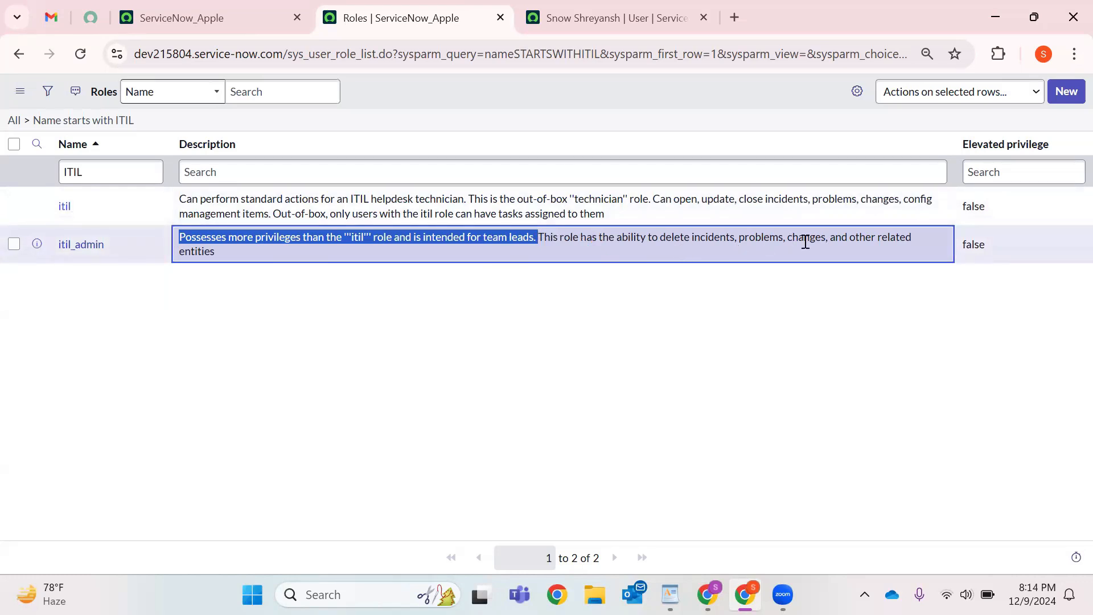
{"action": "triple_click", "coordinate": [187, 253]}
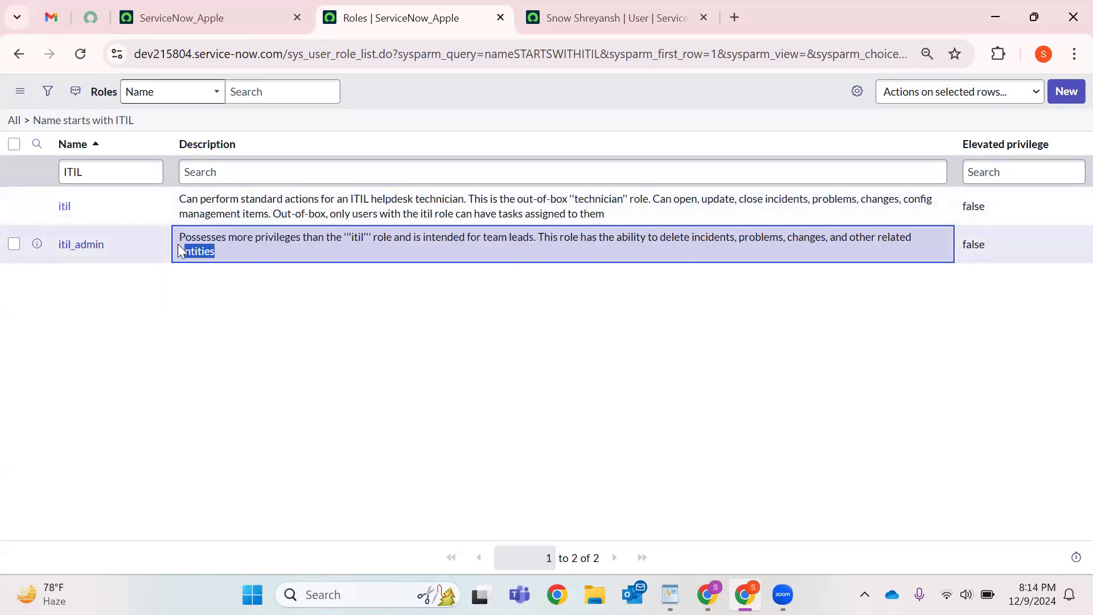
{"action": "left_click", "coordinate": [209, 298]}
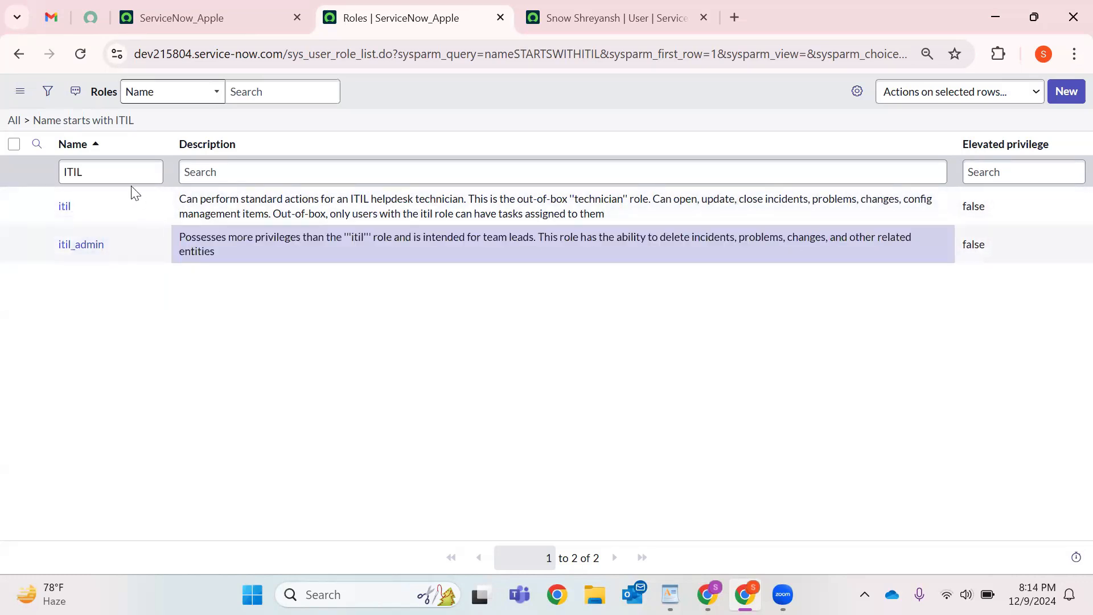
{"action": "left_click", "coordinate": [27, 120]}
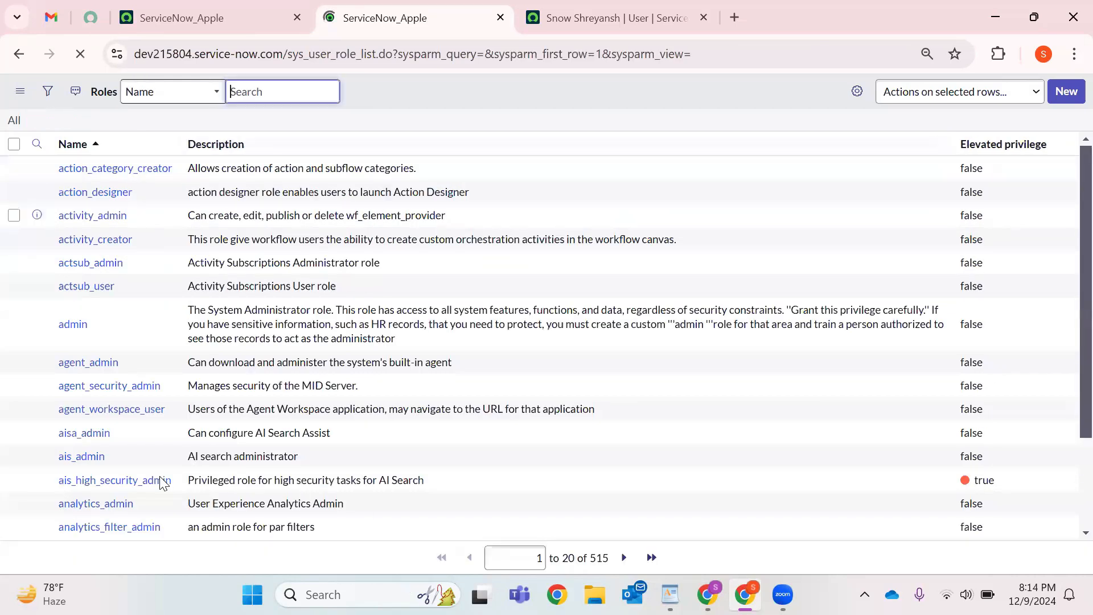
Step: Filter the Roles list by name 'report', correcting the 'resport' typo
{"action": "scroll", "coordinate": [143, 458], "scroll_direction": "down", "scroll_amount": 3}
{"action": "scroll", "coordinate": [165, 377], "scroll_direction": "up", "scroll_amount": 3}
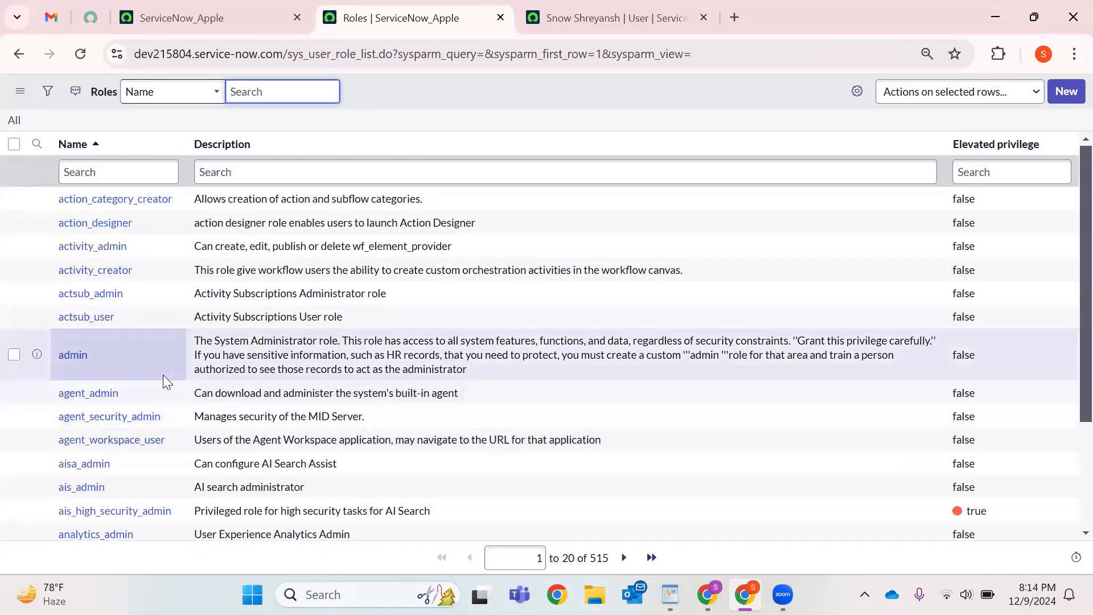
{"action": "left_click", "coordinate": [96, 169]}
{"action": "type", "text": "resport"}
{"action": "key", "text": "Return"}
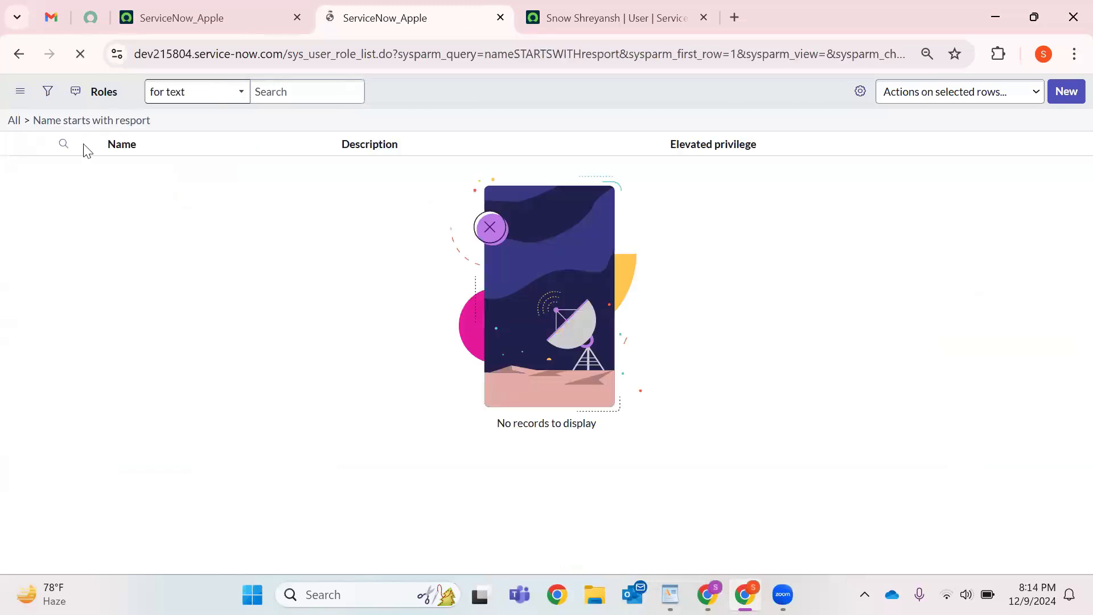
{"action": "left_click", "coordinate": [131, 171]}
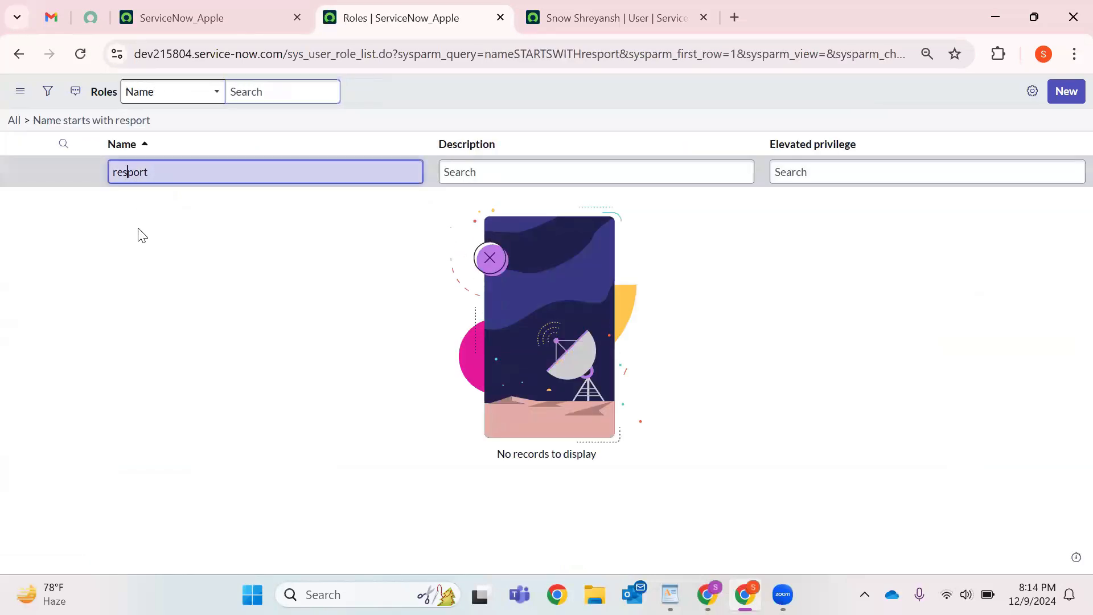
{"action": "key", "text": "BackSpace"}
{"action": "key", "text": "Return"}
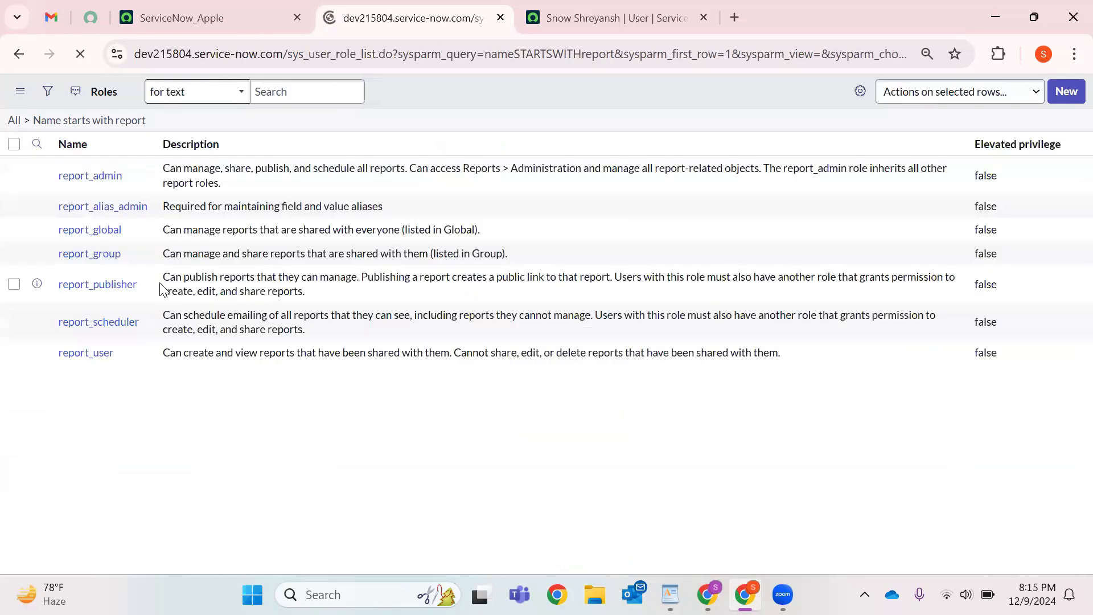
Step: Review the seven report role names and report_admin's full description
{"action": "left_click_drag", "start_coordinate": [55, 207], "coordinate": [132, 209]}
{"action": "left_click_drag", "start_coordinate": [55, 262], "coordinate": [43, 290]}
{"action": "left_click_drag", "start_coordinate": [194, 199], "coordinate": [299, 215]}
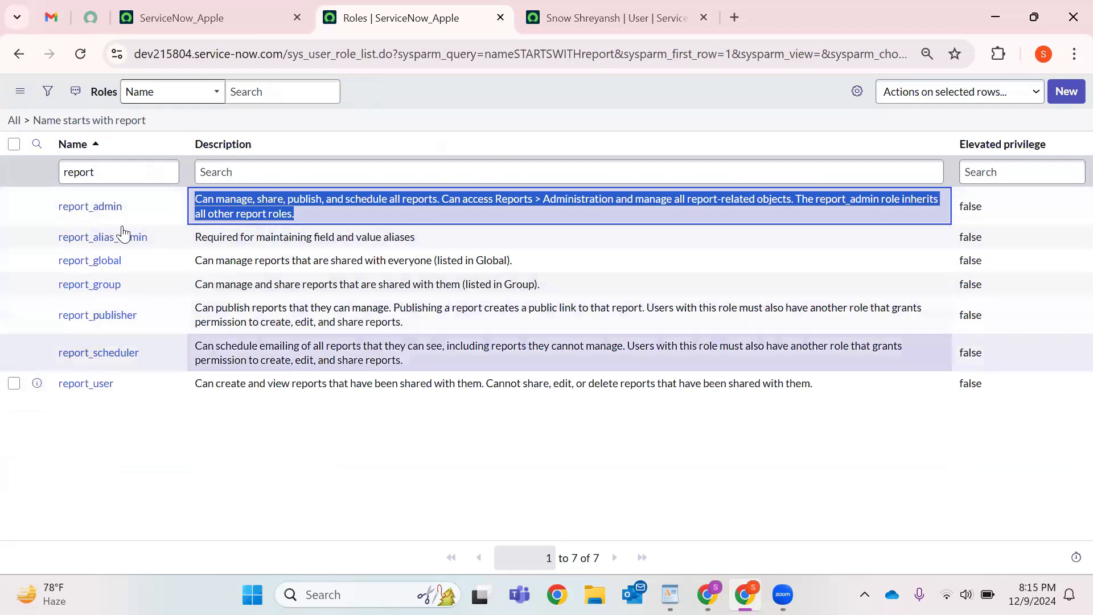
{"action": "left_click_drag", "start_coordinate": [125, 206], "coordinate": [35, 214]}
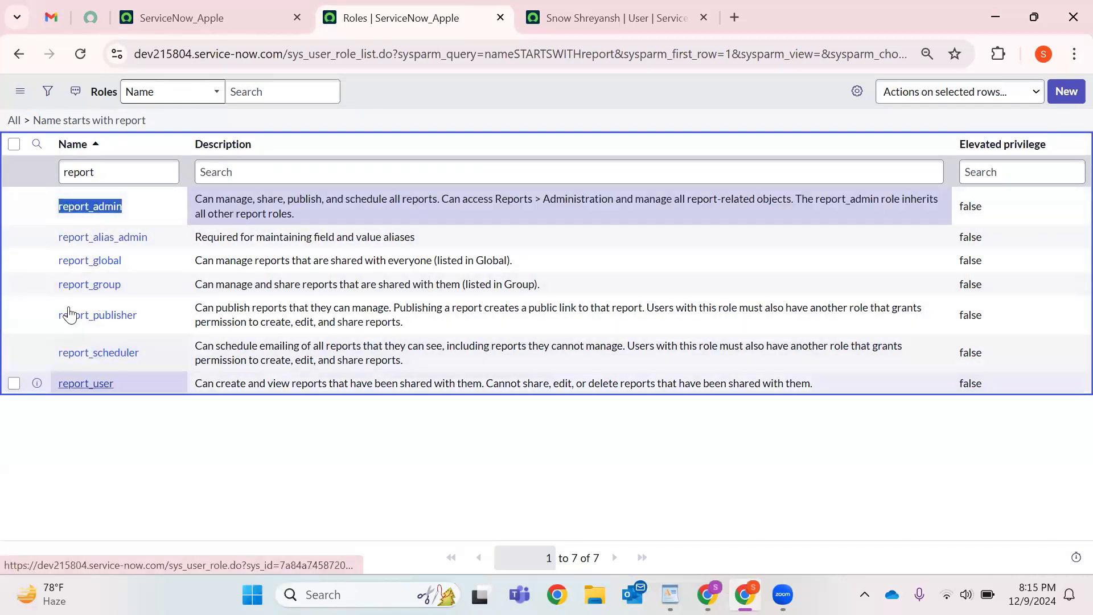
{"action": "right_click", "coordinate": [94, 206]}
{"action": "left_click", "coordinate": [149, 227]}
{"action": "left_click", "coordinate": [640, 1]}
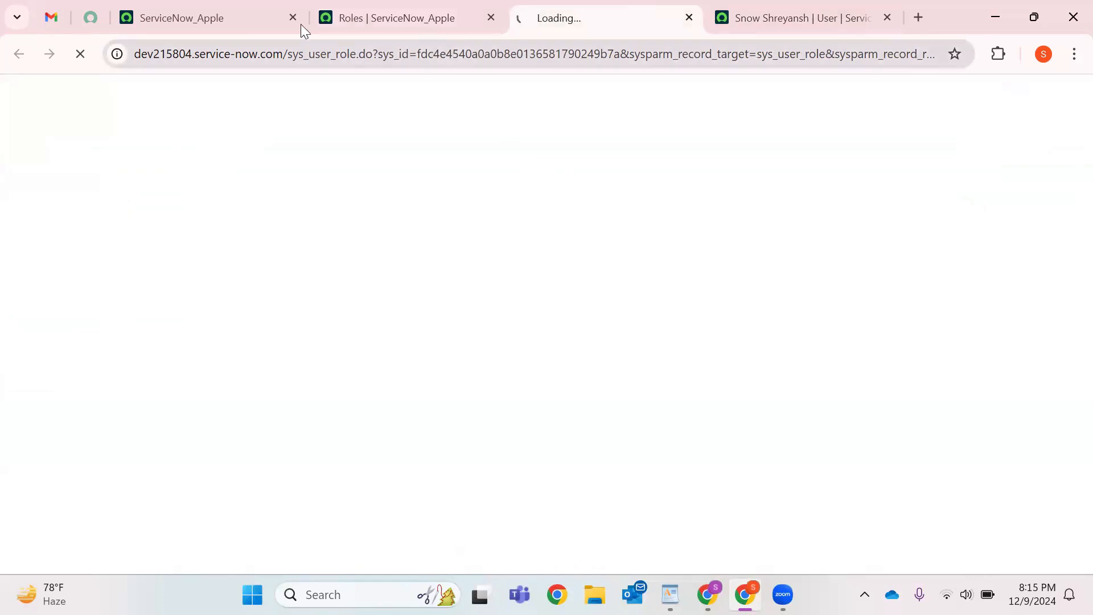
{"action": "left_click", "coordinate": [249, 18]}
{"action": "right_click", "coordinate": [250, 18]}
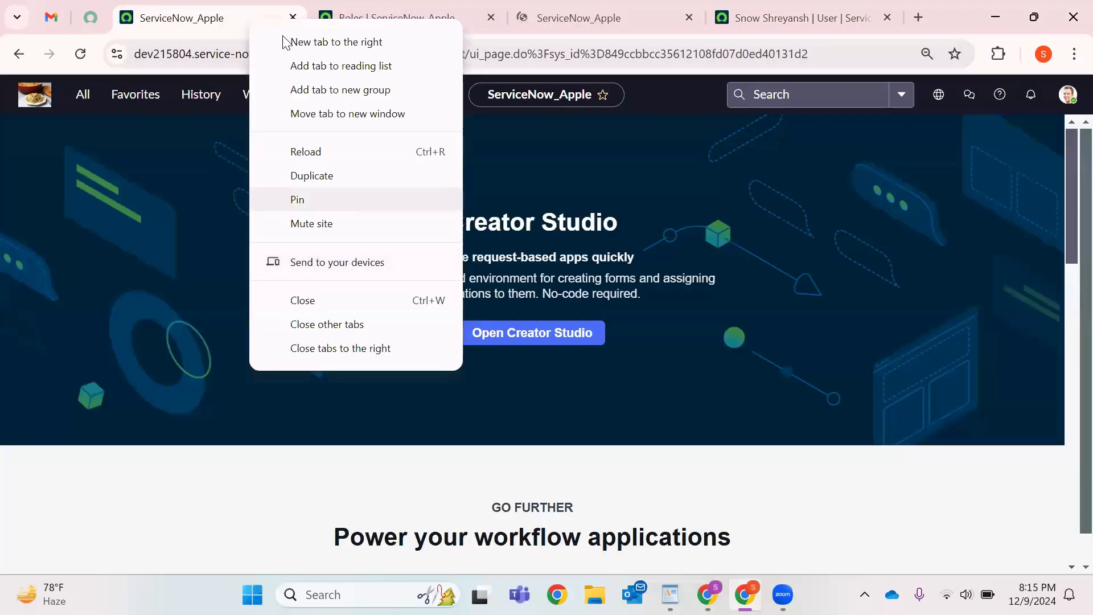
{"action": "left_click", "coordinate": [297, 199]}
{"action": "left_click", "coordinate": [445, 22]}
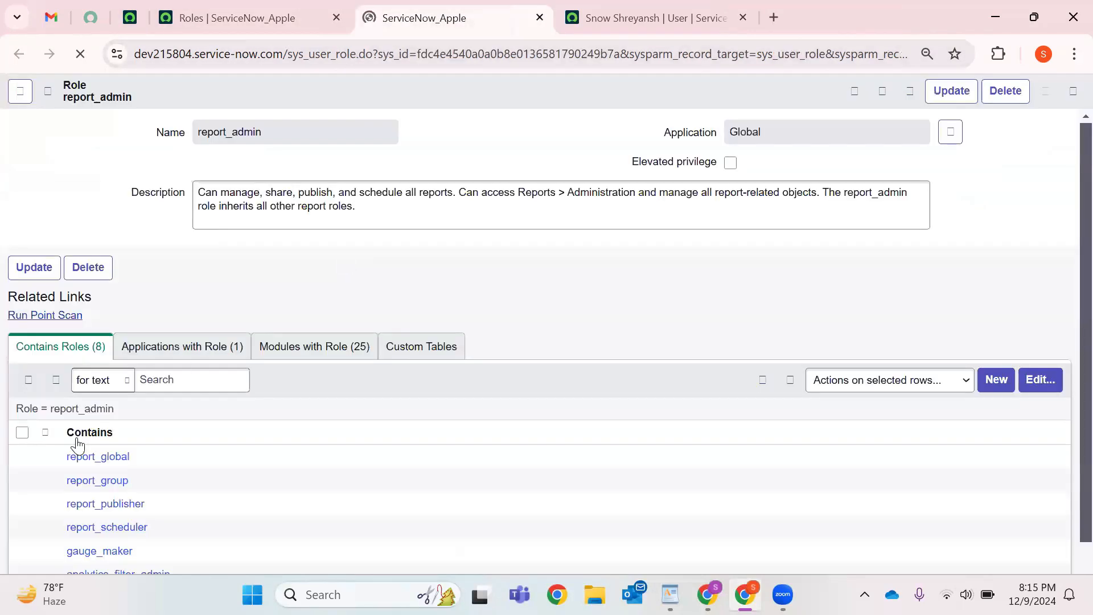
{"action": "scroll", "coordinate": [156, 403], "scroll_direction": "down", "scroll_amount": 3}
{"action": "left_click_drag", "start_coordinate": [142, 484], "coordinate": [68, 294]}
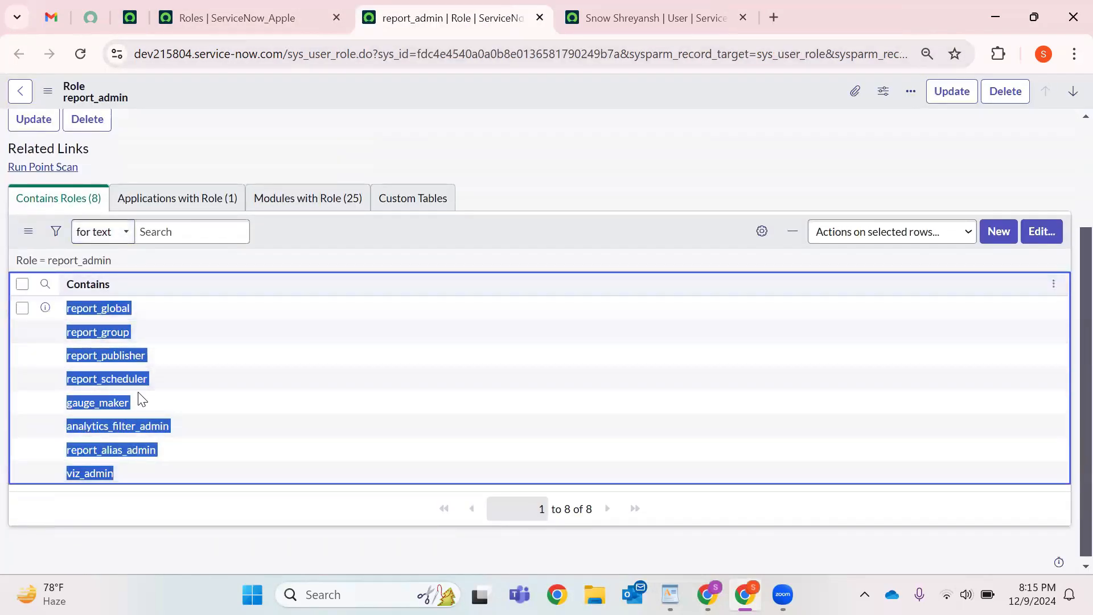
{"action": "scroll", "coordinate": [319, 138], "scroll_direction": "up", "scroll_amount": 3}
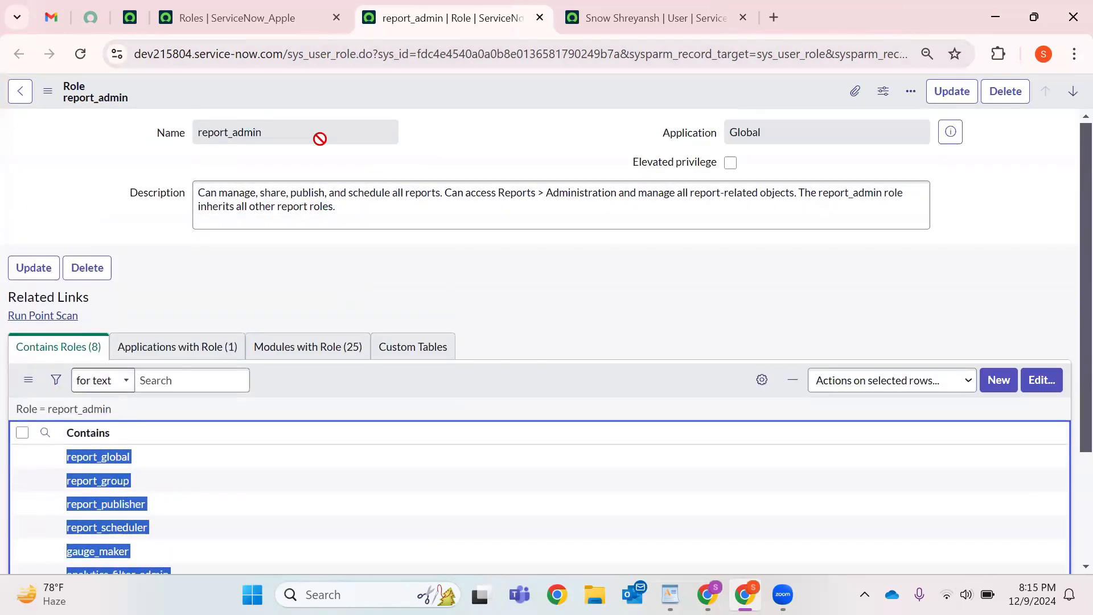
{"action": "double_click", "coordinate": [288, 133]}
{"action": "scroll", "coordinate": [174, 324], "scroll_direction": "down", "scroll_amount": 3}
{"action": "left_click_drag", "start_coordinate": [149, 296], "coordinate": [146, 490]}
{"action": "left_click", "coordinate": [553, 186]}
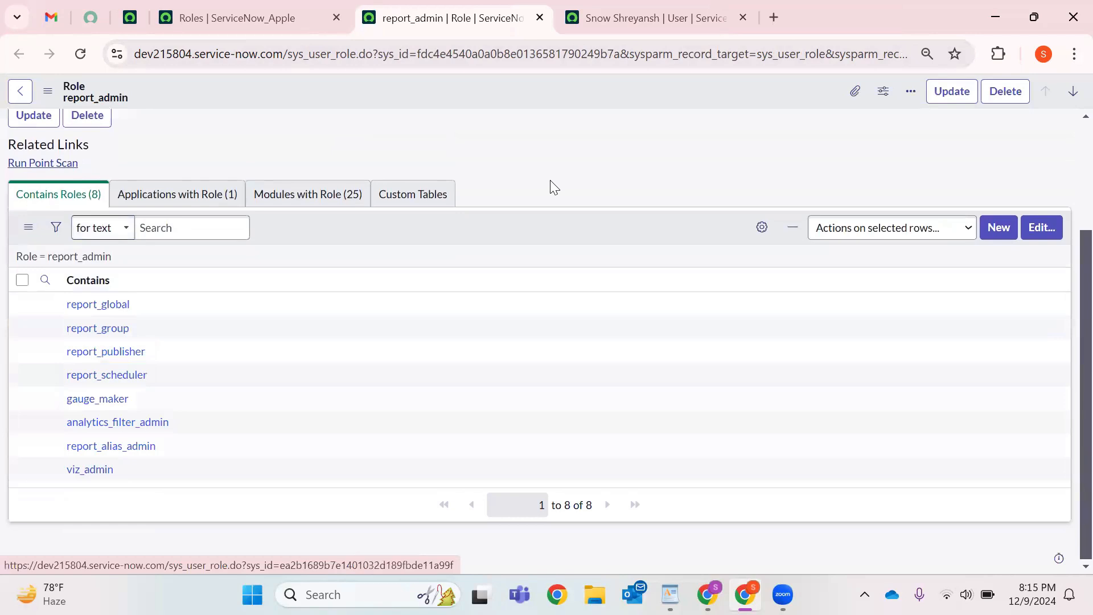
{"action": "scroll", "coordinate": [245, 135], "scroll_direction": "up", "scroll_amount": 3}
{"action": "double_click", "coordinate": [238, 134]}
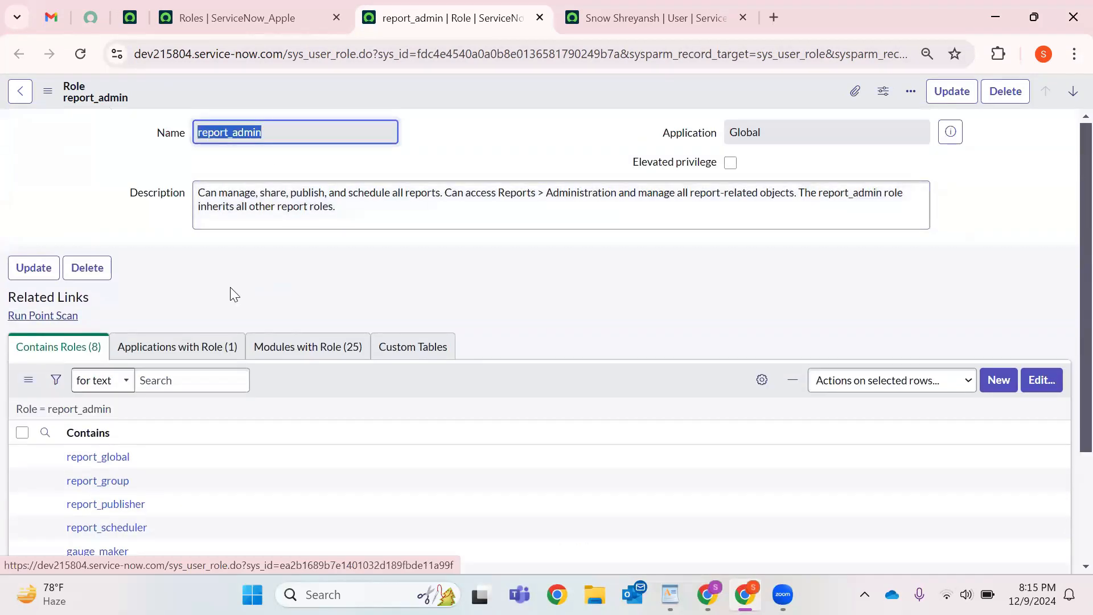
{"action": "scroll", "coordinate": [229, 293], "scroll_direction": "down", "scroll_amount": 3}
{"action": "left_click_drag", "start_coordinate": [125, 475], "coordinate": [472, 209]}
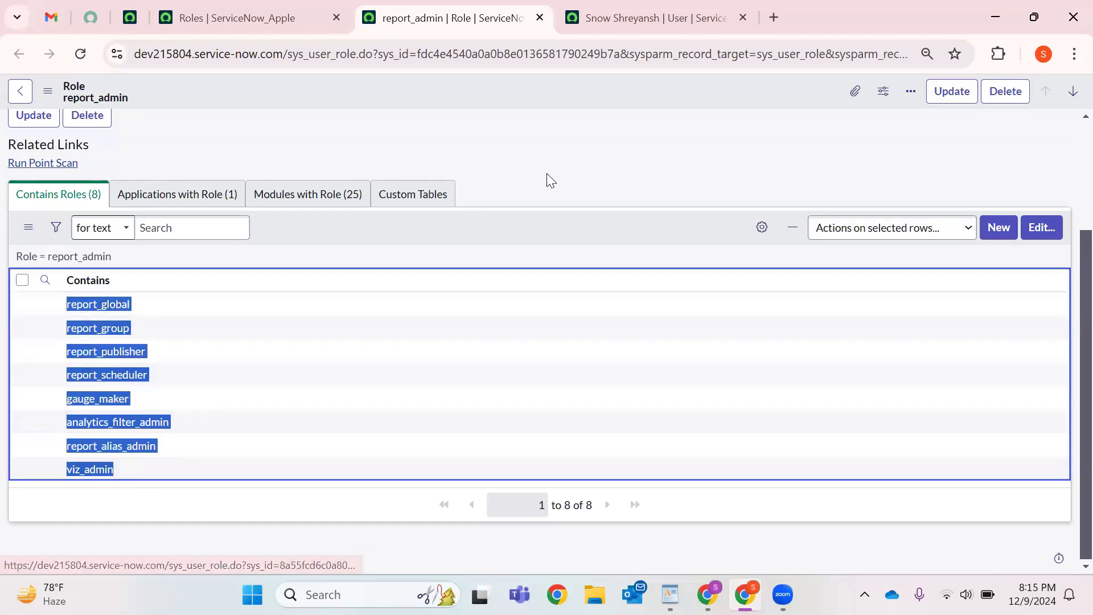
{"action": "left_click", "coordinate": [536, 192]}
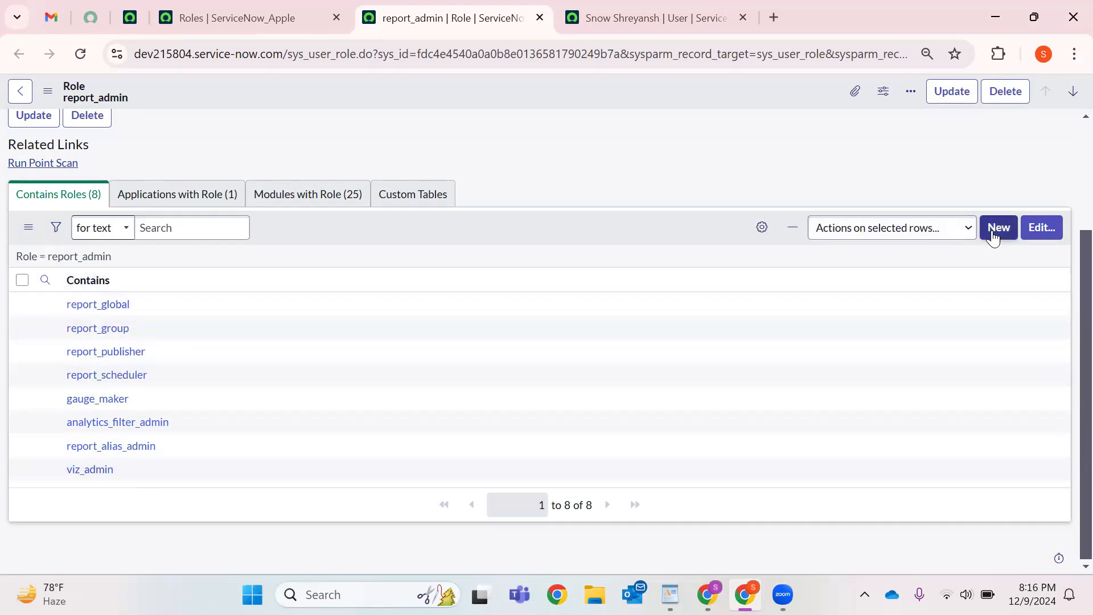
Step: Review report_admin's Applications with Role and Modules with Role related lists
{"action": "left_click", "coordinate": [234, 199]}
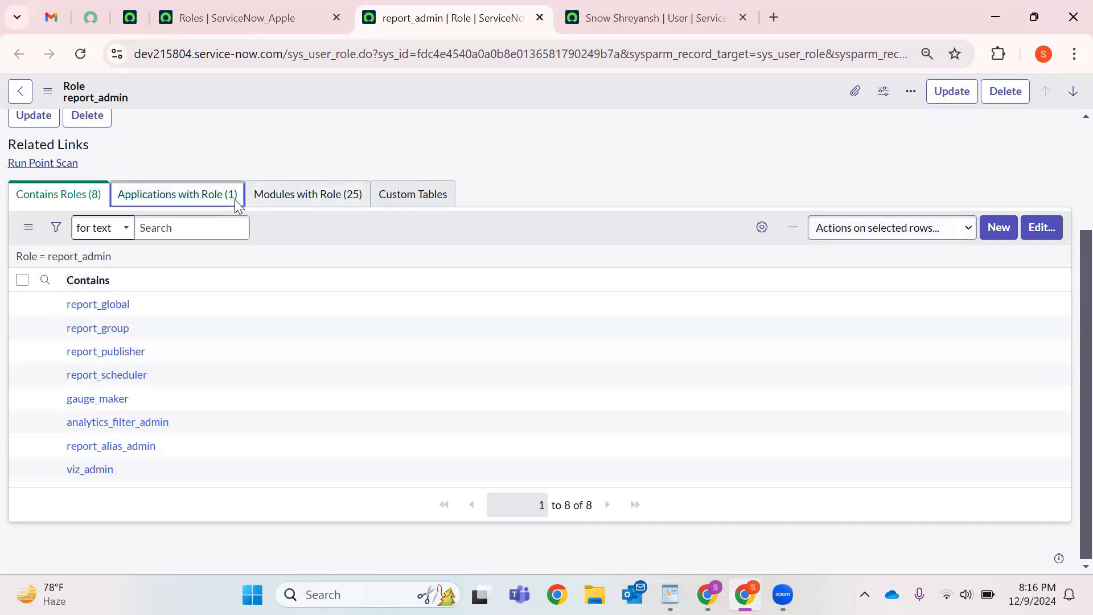
{"action": "left_click_drag", "start_coordinate": [59, 430], "coordinate": [236, 129]}
{"action": "double_click", "coordinate": [237, 131]}
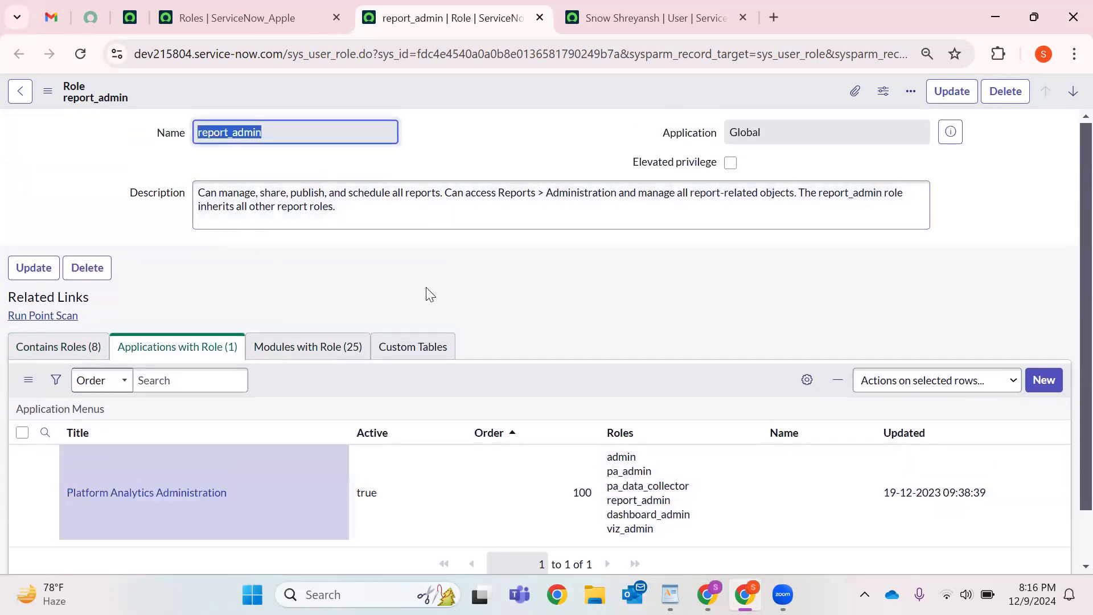
{"action": "left_click", "coordinate": [315, 344]}
{"action": "scroll", "coordinate": [336, 371], "scroll_direction": "down", "scroll_amount": 1}
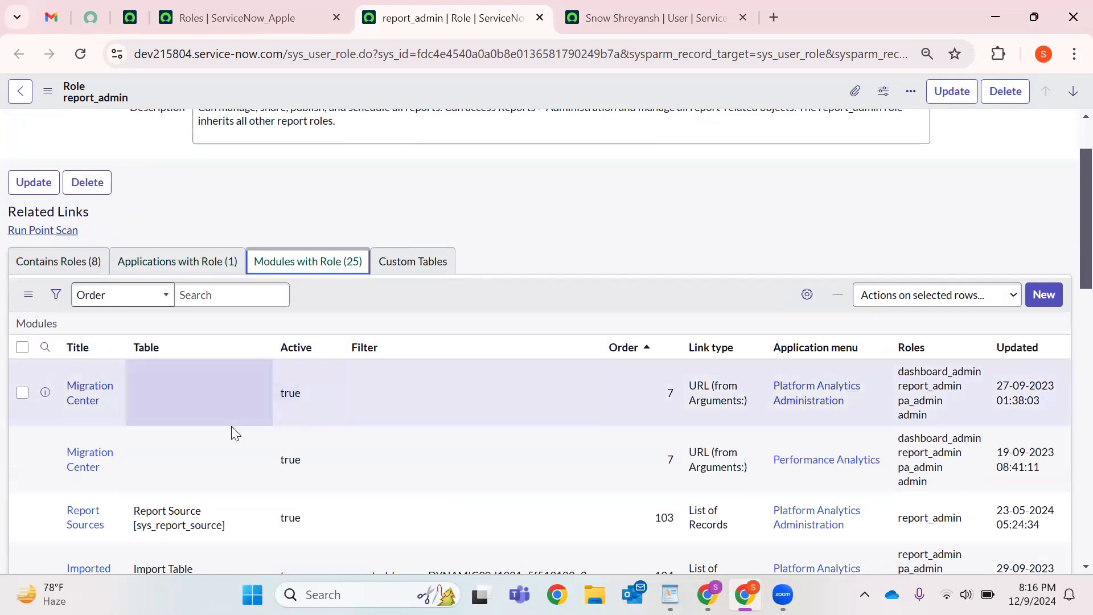
{"action": "scroll", "coordinate": [231, 430], "scroll_direction": "down", "scroll_amount": 3}
{"action": "scroll", "coordinate": [237, 417], "scroll_direction": "down", "scroll_amount": 3}
{"action": "scroll", "coordinate": [237, 417], "scroll_direction": "down", "scroll_amount": 5}
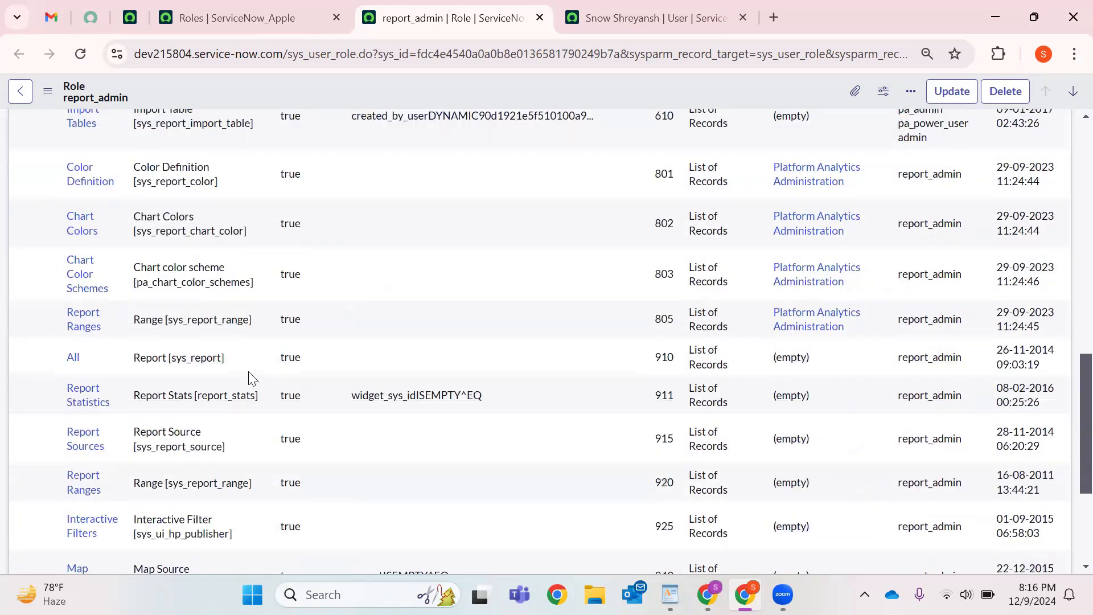
{"action": "scroll", "coordinate": [246, 377], "scroll_direction": "up", "scroll_amount": 13}
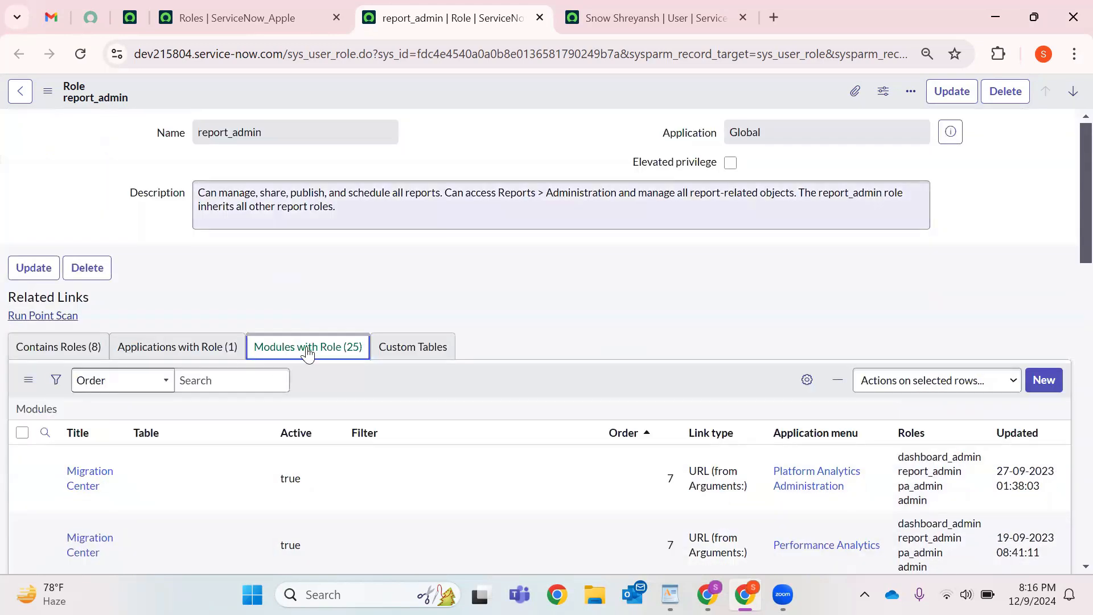
Step: Check report_admin's Custom Tables and Contains Roles lists, then close the report_admin tab
{"action": "left_click", "coordinate": [418, 345]}
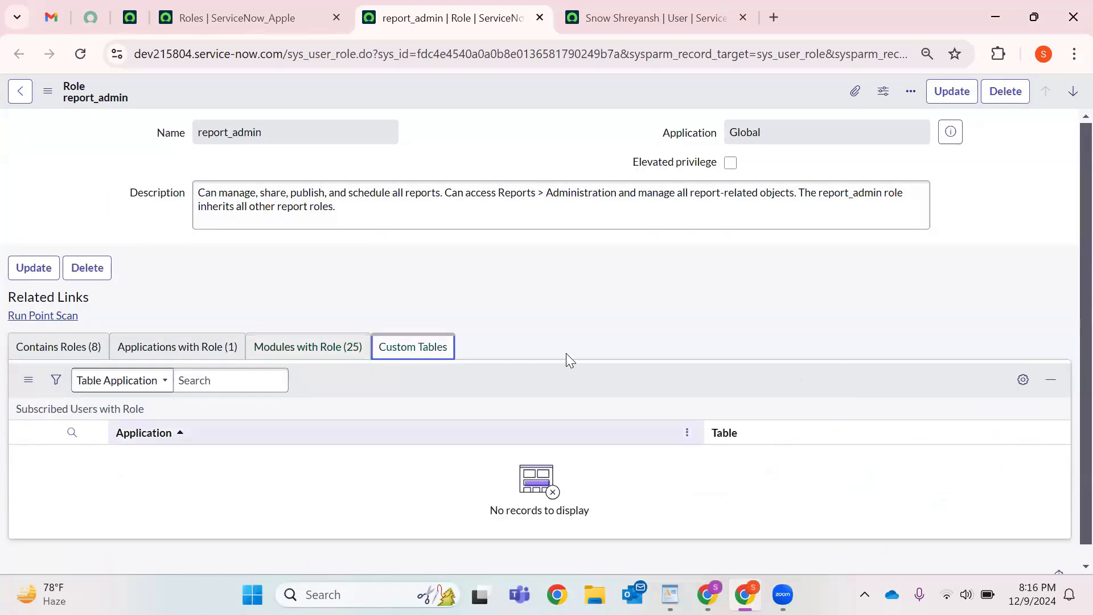
{"action": "left_click", "coordinate": [228, 134]}
{"action": "key", "text": "ctrl+a"}
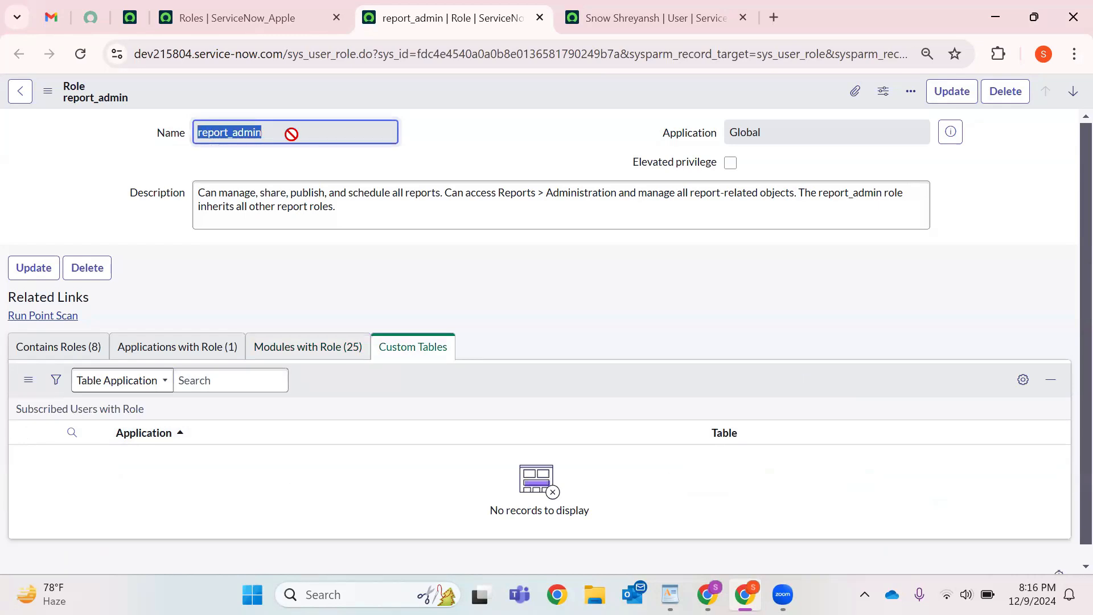
{"action": "left_click", "coordinate": [178, 345]}
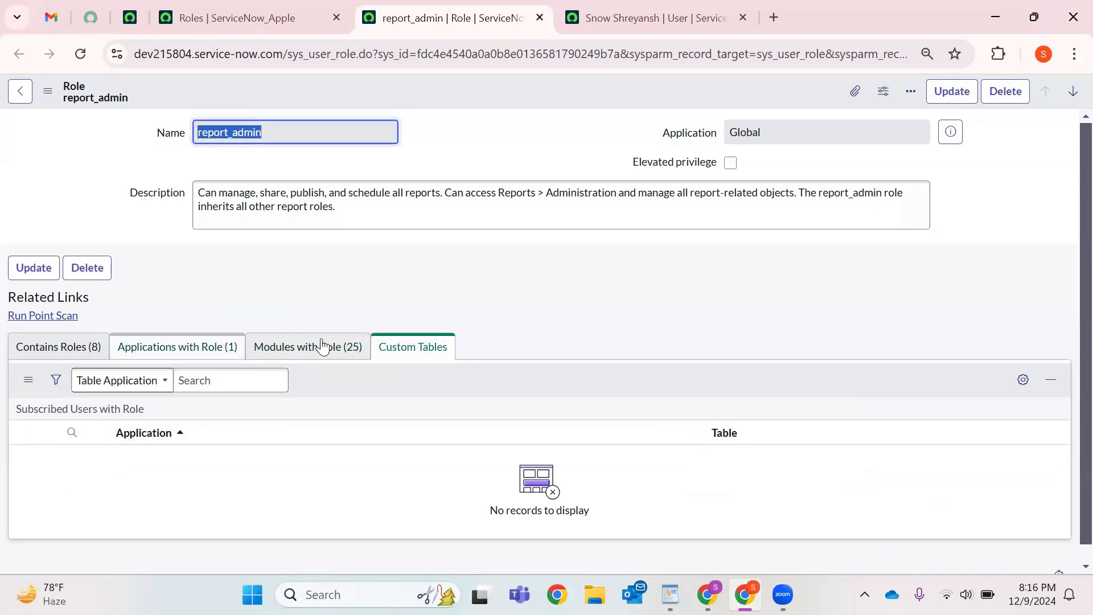
{"action": "left_click", "coordinate": [320, 345]}
{"action": "left_click", "coordinate": [110, 350]}
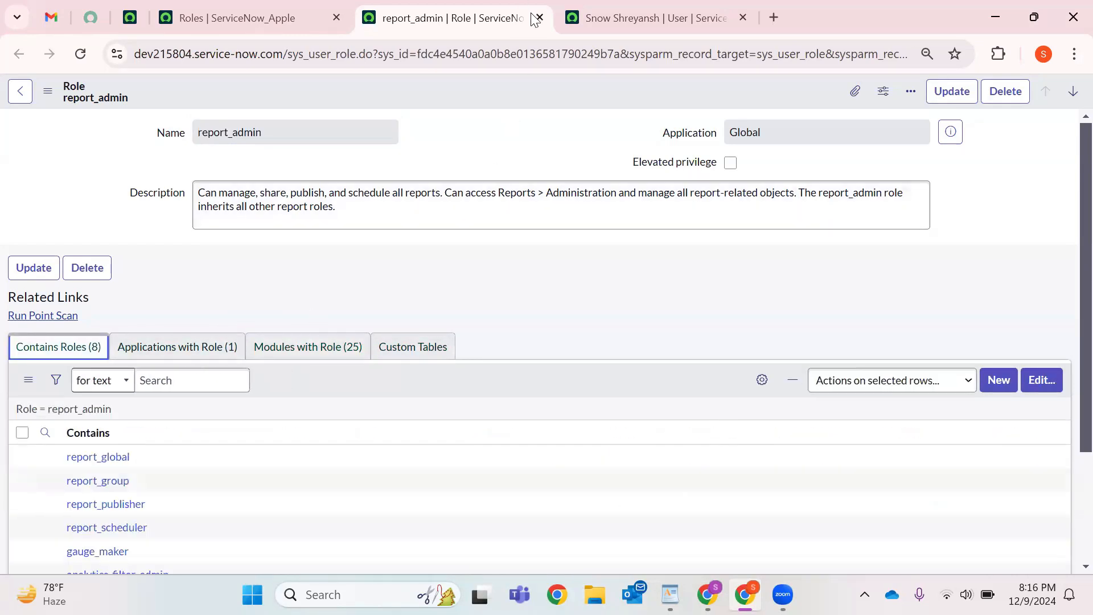
{"action": "left_click", "coordinate": [539, 17]}
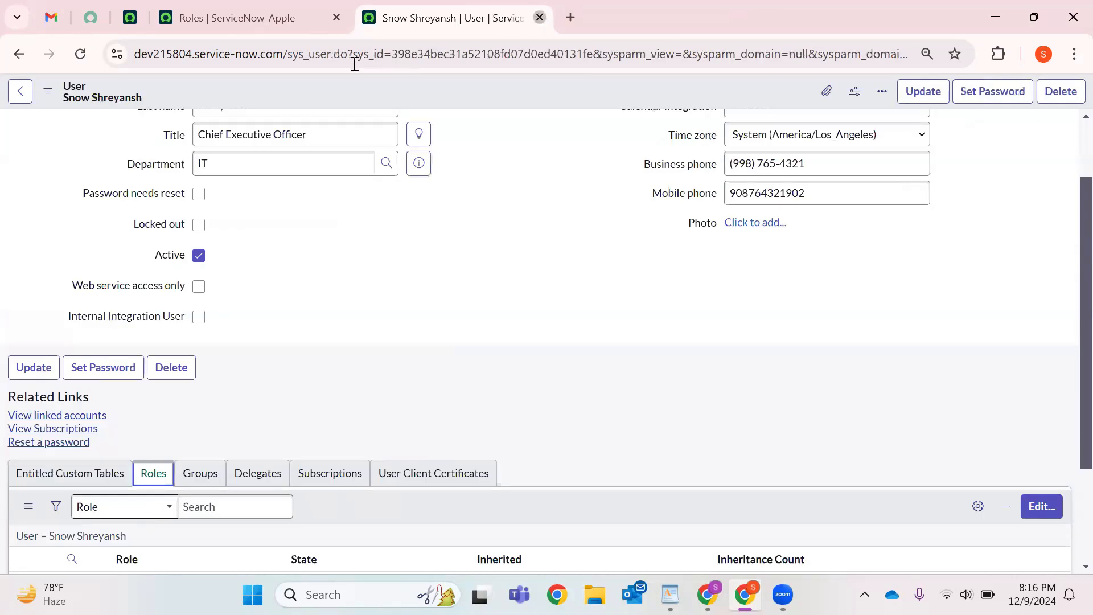
Step: Close the user record tab and reload the report-filtered Roles list
{"action": "key", "text": "ctrl+w"}
{"action": "left_click", "coordinate": [80, 54]}
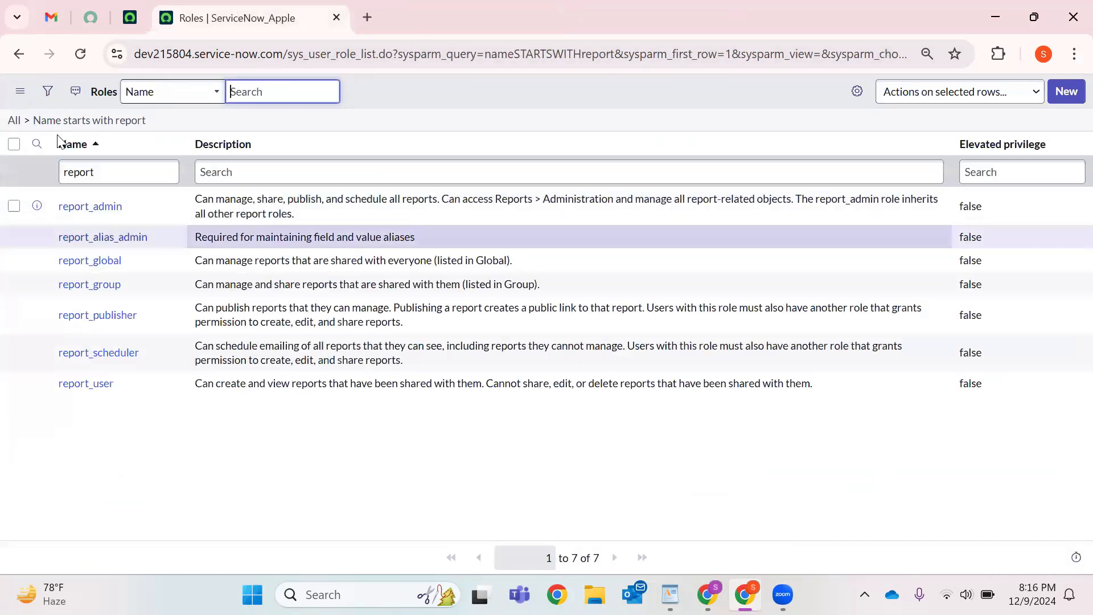
{"action": "left_click", "coordinate": [110, 202]}
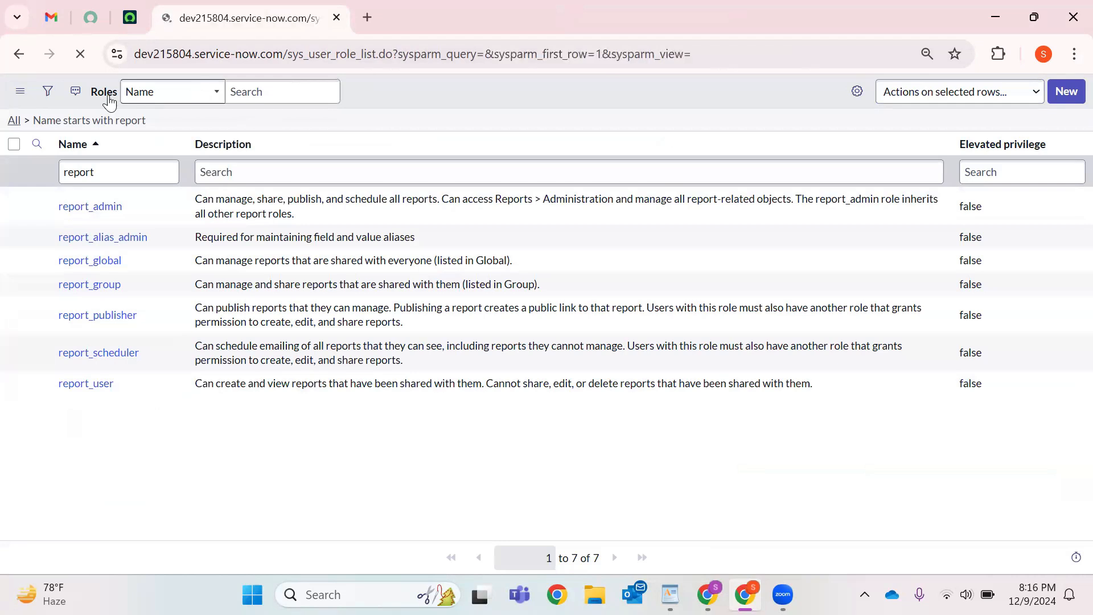
Step: Open the Roles module in a new tab from the navigator's 'Roles' search
{"action": "left_click", "coordinate": [129, 18]}
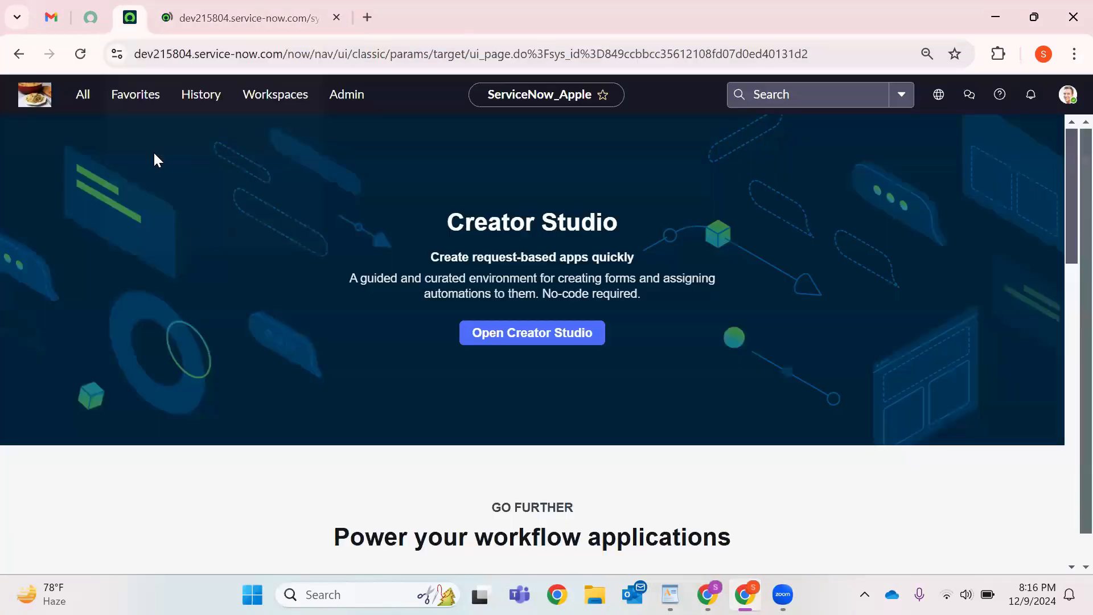
{"action": "key", "text": "BackSpace"}
{"action": "key", "text": "BackSpace"}
{"action": "key", "text": "BackSpace"}
{"action": "key", "text": "BackSpace"}
{"action": "key", "text": "BackSpace"}
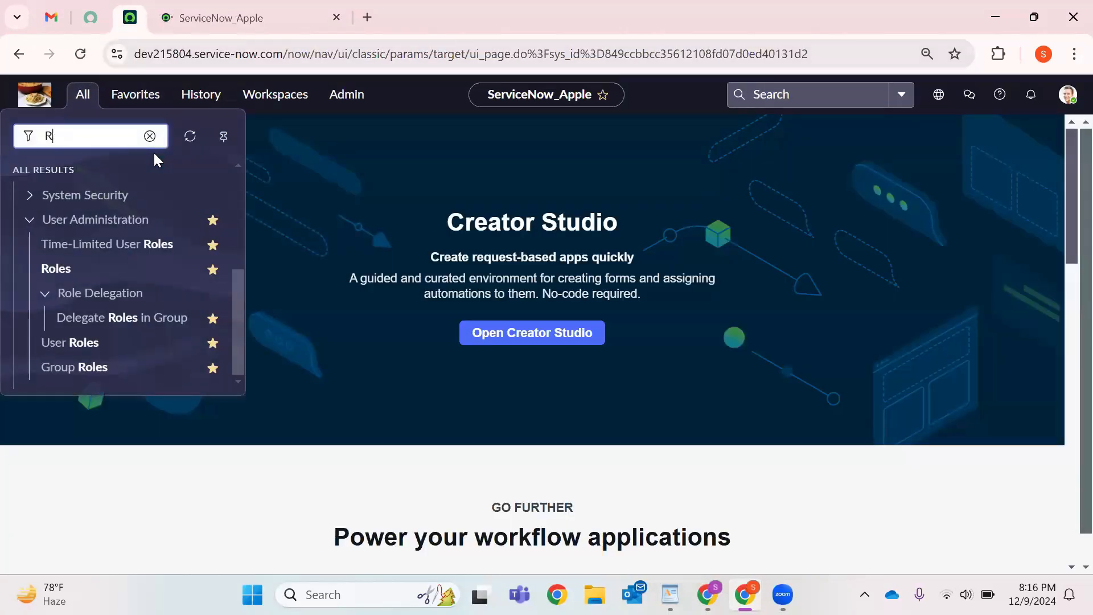
{"action": "type", "text": "Roles"}
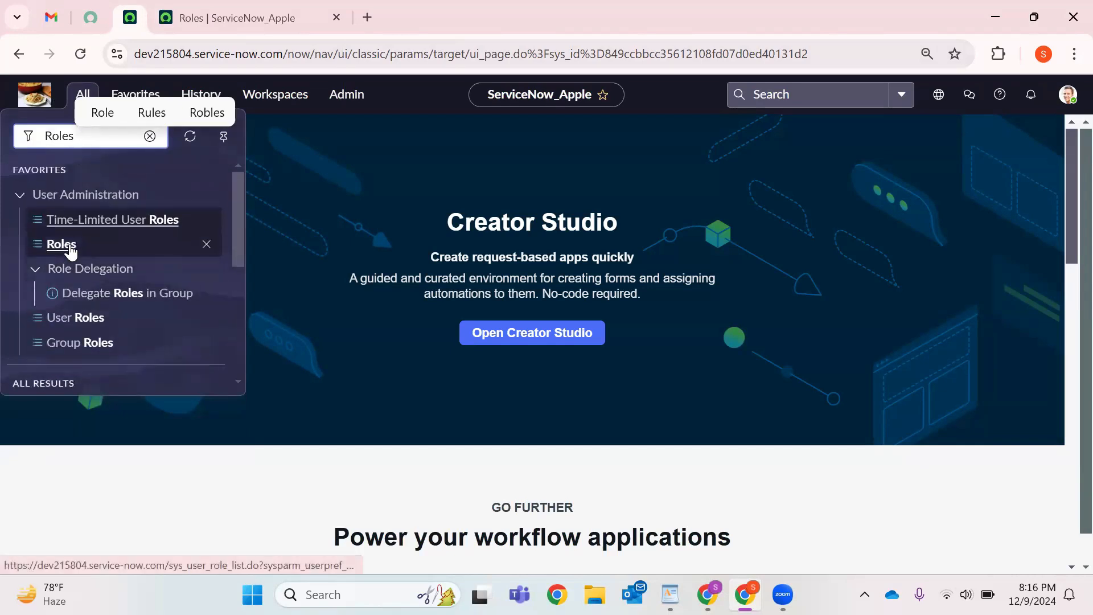
{"action": "middle_click", "coordinate": [138, 257]}
Step: Open sys_user_role.LIST for the unfiltered 515-role list and close the extra Roles tabs
{"action": "double_click", "coordinate": [102, 136]}
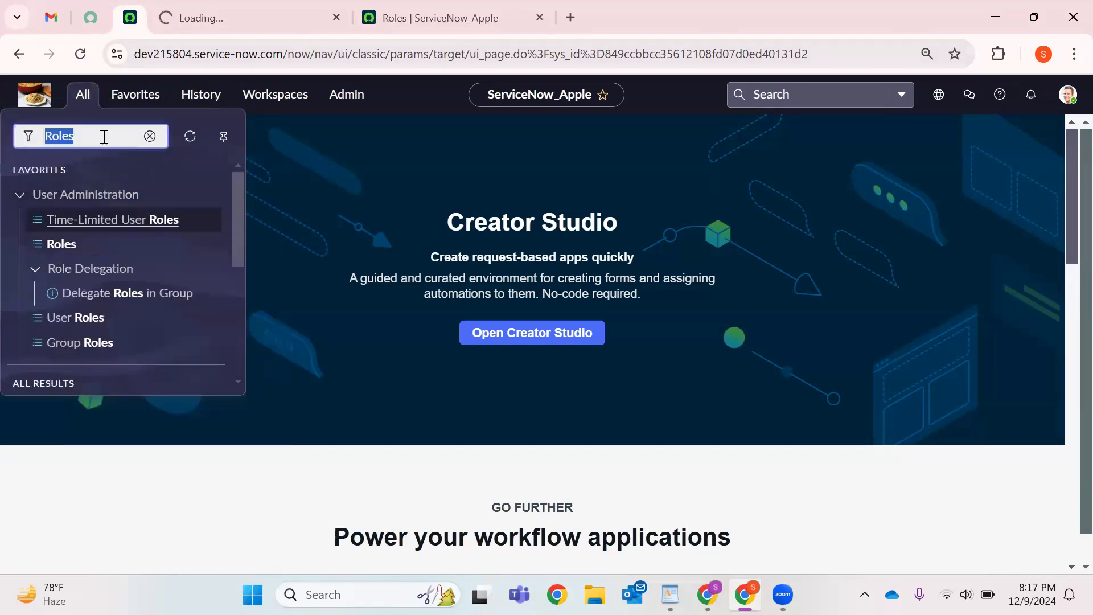
{"action": "key", "text": "BackSpace"}
{"action": "type", "text": "sy"}
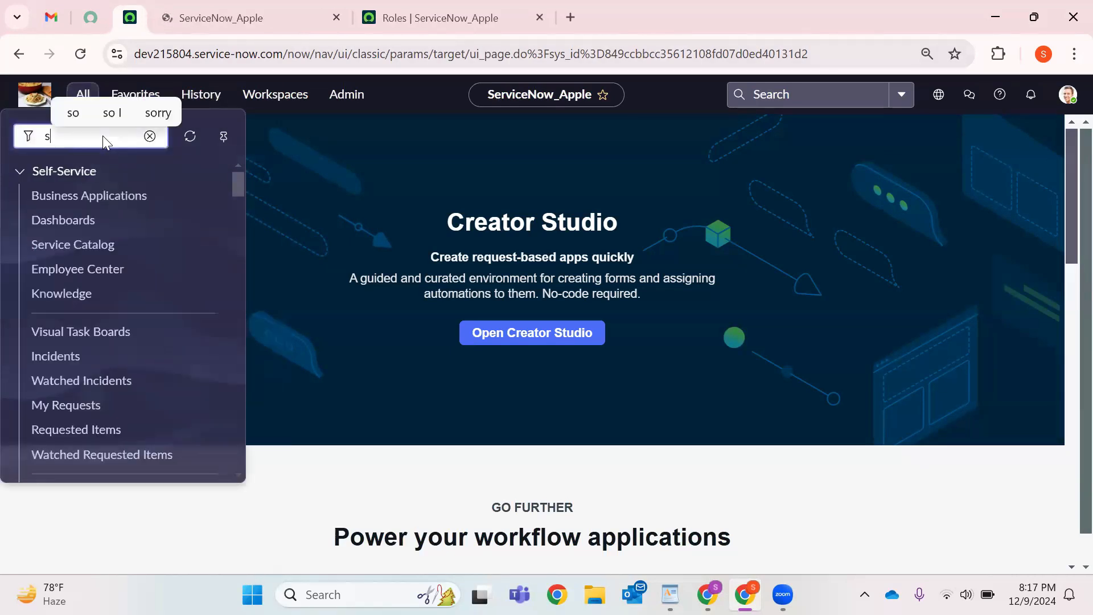
{"action": "type", "text": "s)_"}
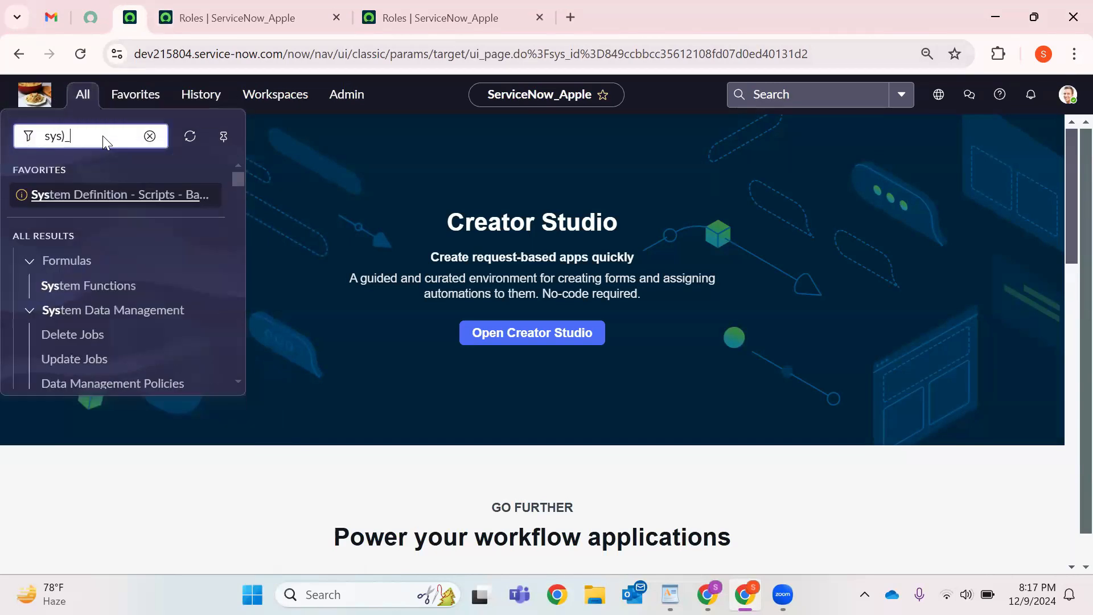
{"action": "key", "text": "BackSpace"}
{"action": "key", "text": "BackSpace"}
{"action": "type", "text": "_u"}
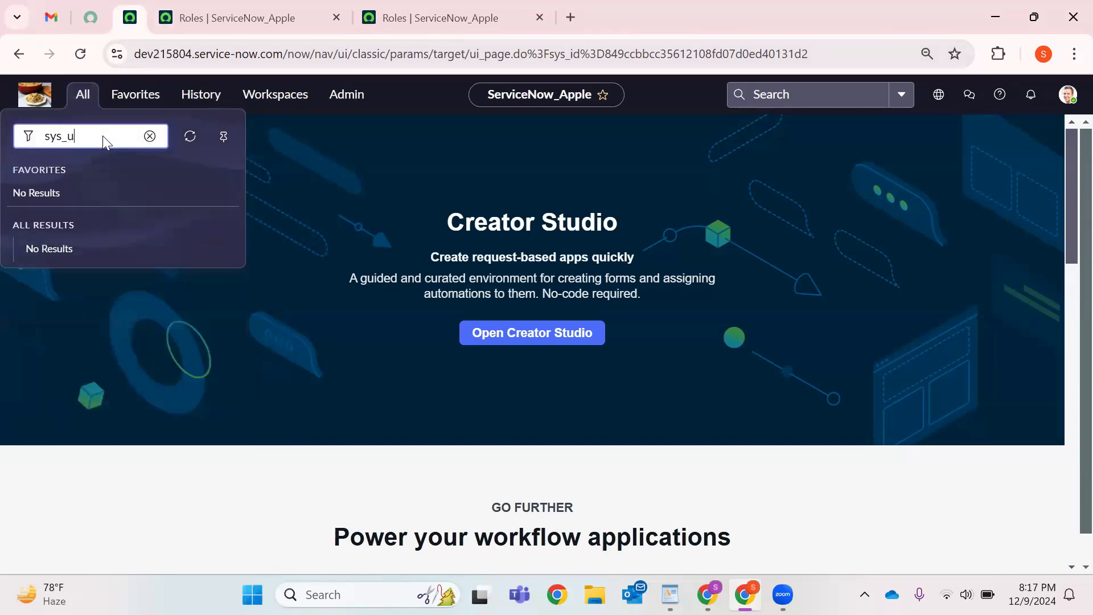
{"action": "type", "text": "ser_role.LIST"}
{"action": "key", "text": "Return"}
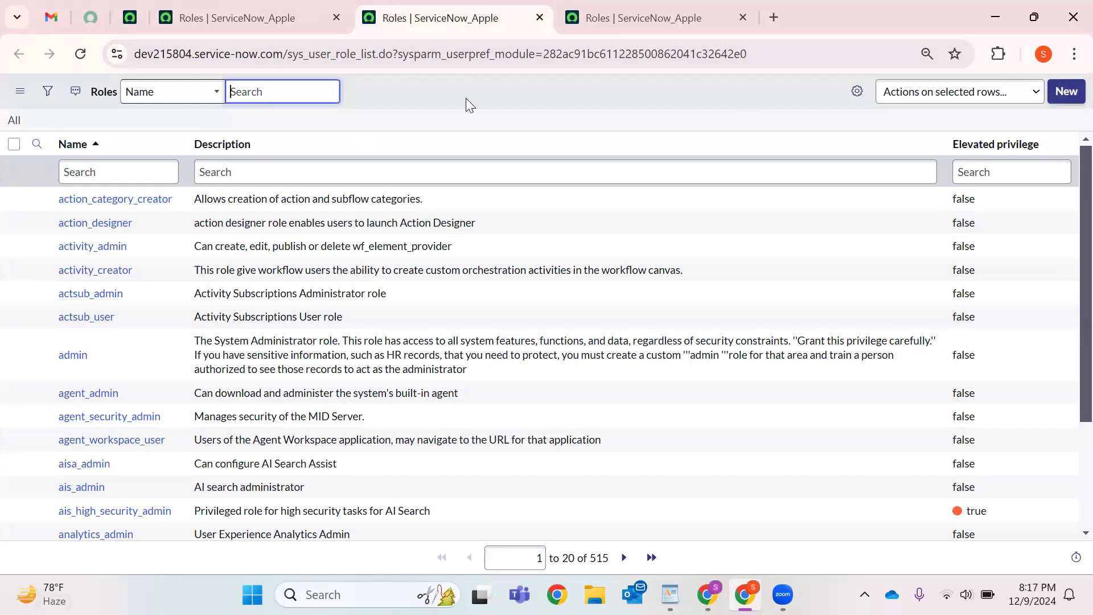
{"action": "key", "text": "ctrl+shift+Tab"}
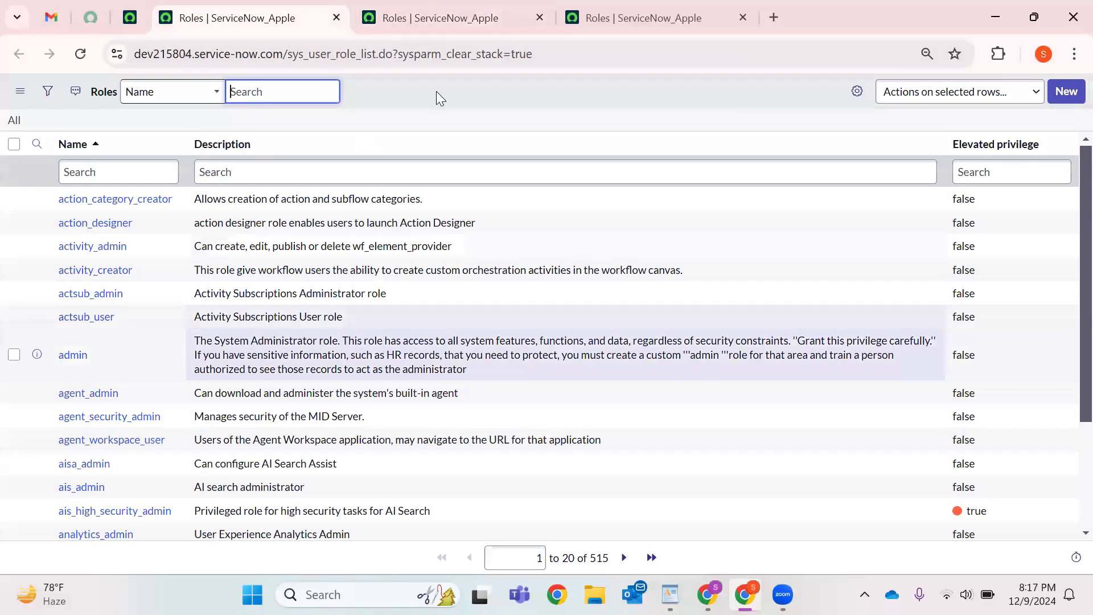
{"action": "key", "text": "ctrl+Tab"}
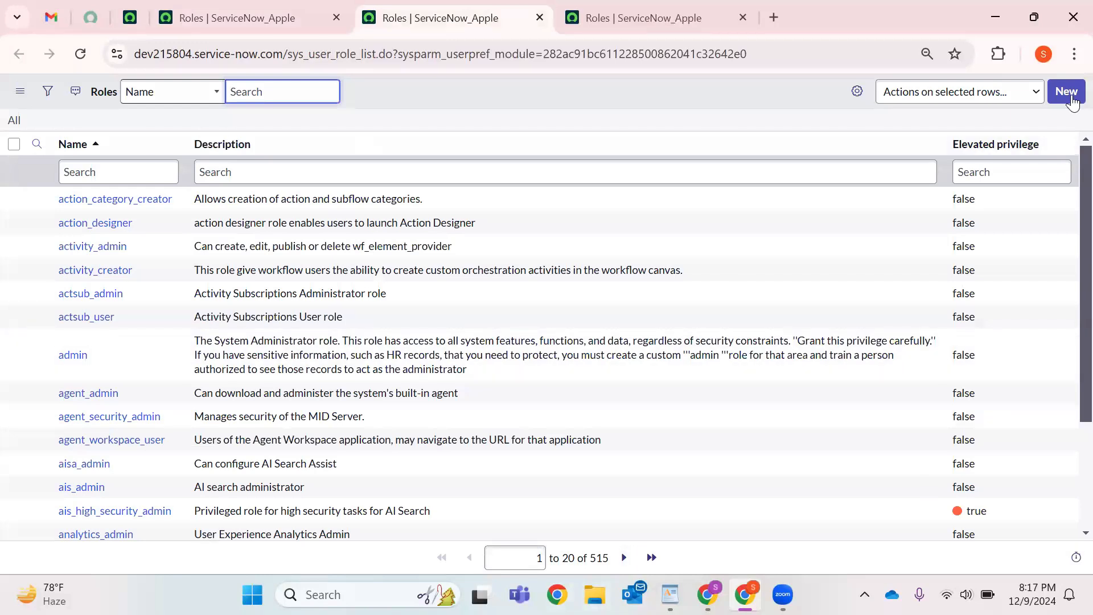
{"action": "key", "text": "ctrl+w"}
{"action": "key", "text": "ctrl+w"}
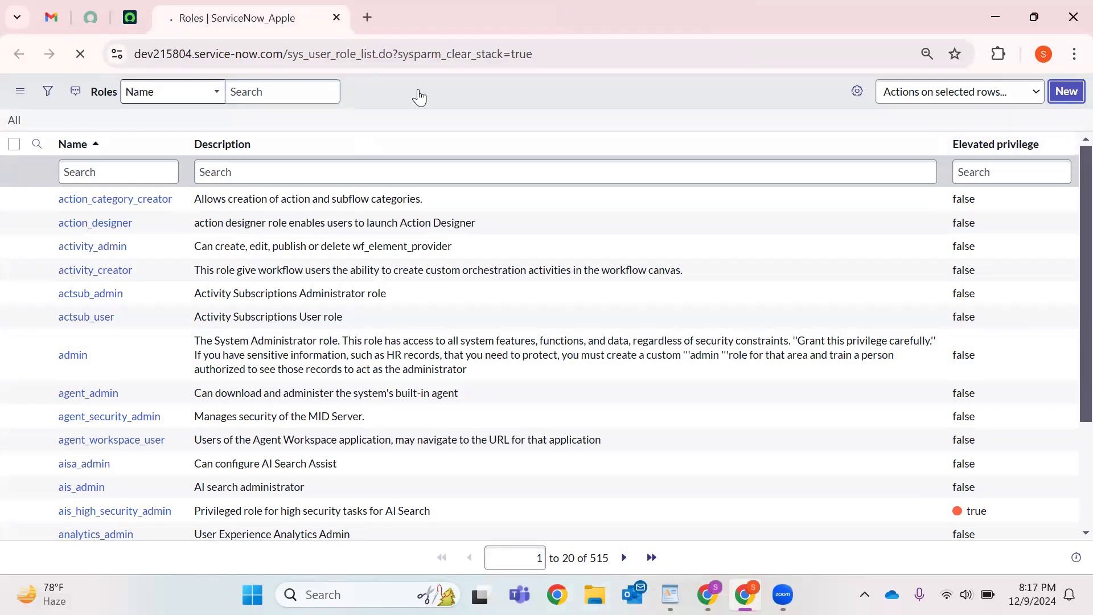
{"action": "left_click", "coordinate": [271, 136]}
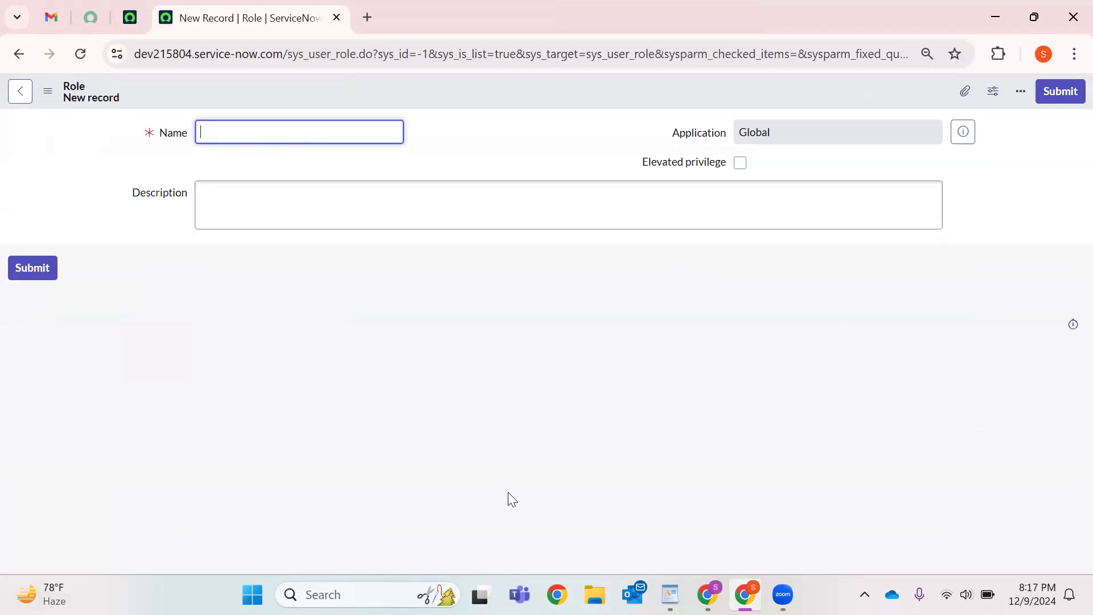
{"action": "key", "text": "alt+Tab"}
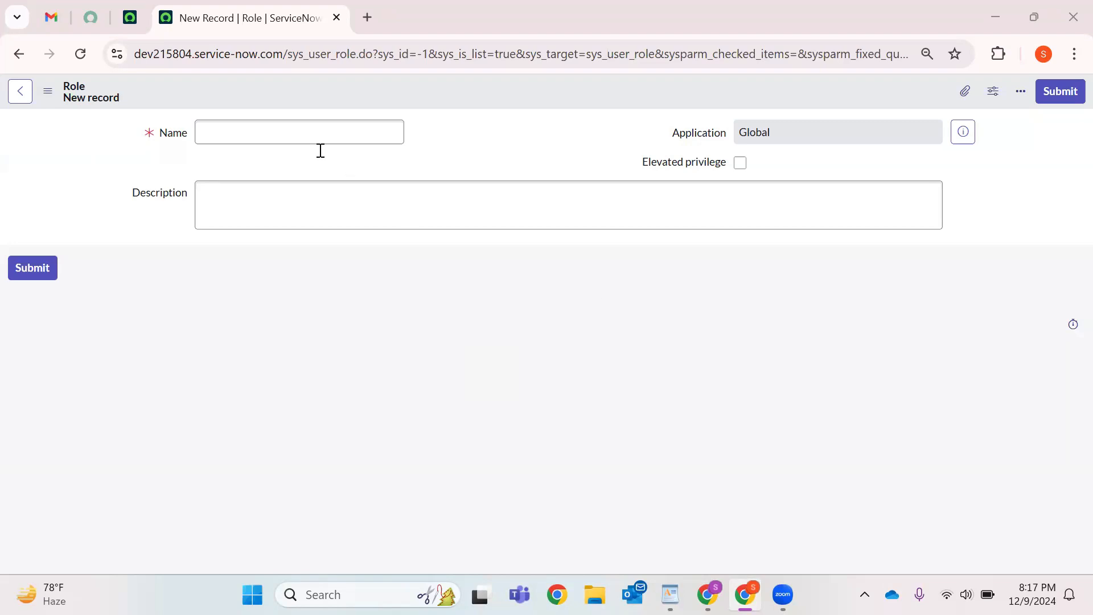
{"action": "left_click", "coordinate": [400, 194]}
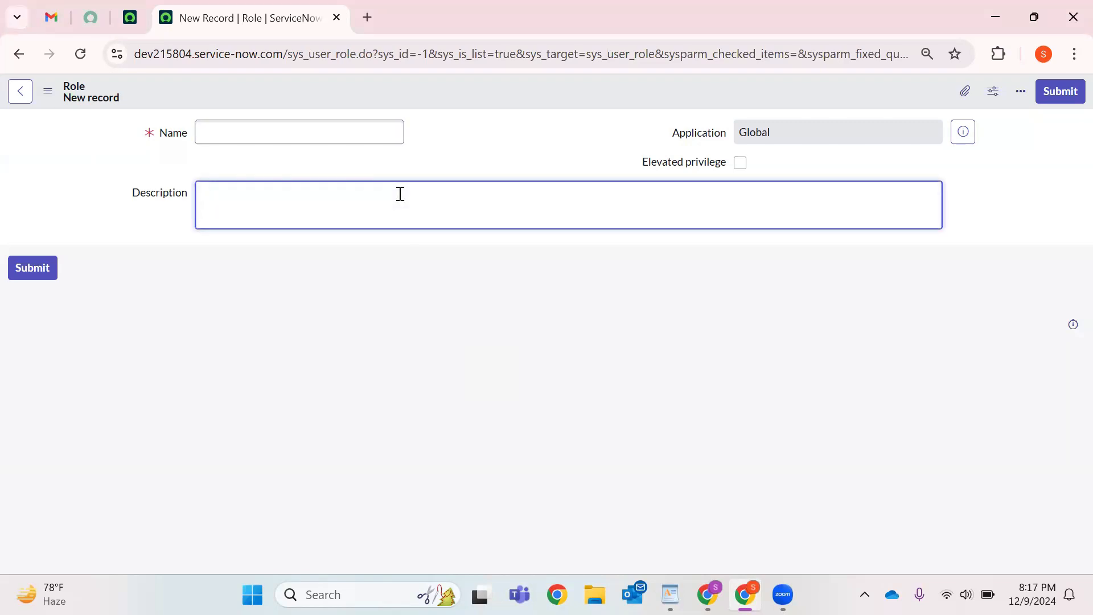
{"action": "left_click", "coordinate": [336, 136]}
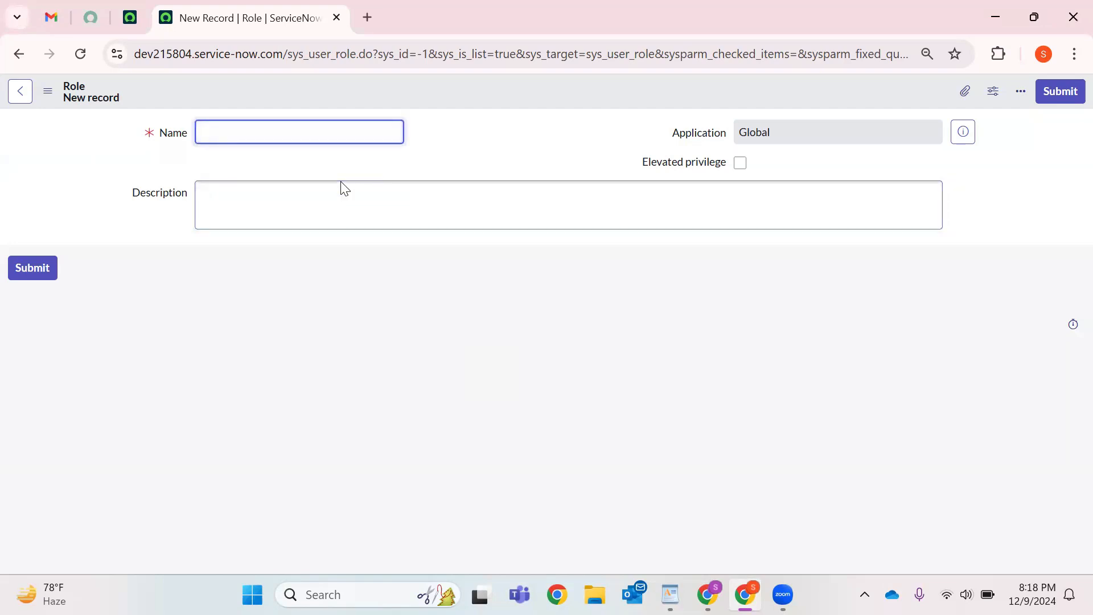
{"action": "left_click", "coordinate": [68, 119]}
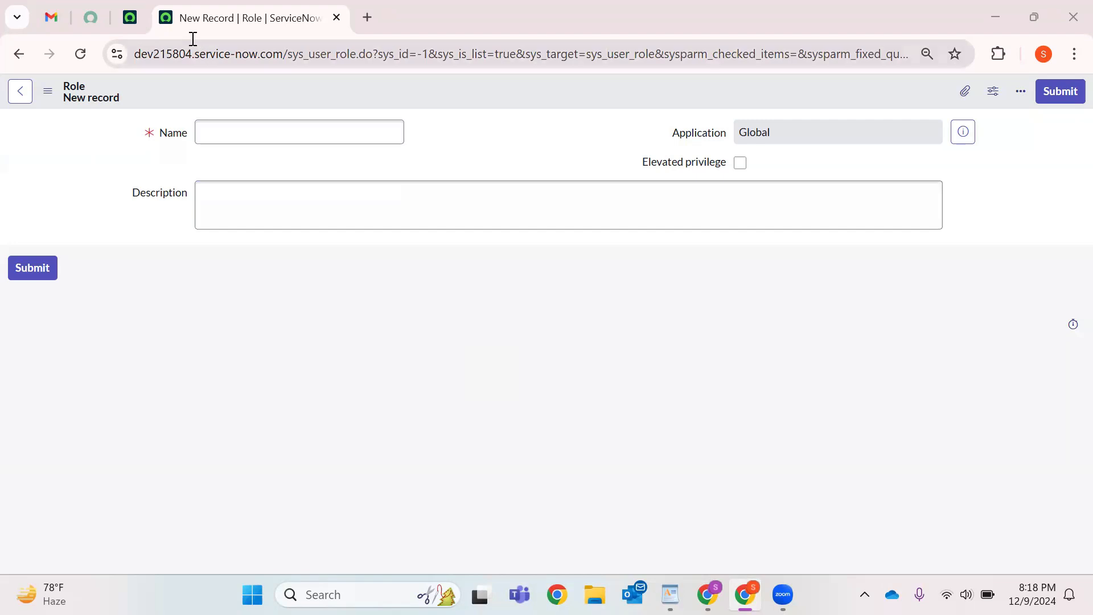
{"action": "key", "text": "alt+Left"}
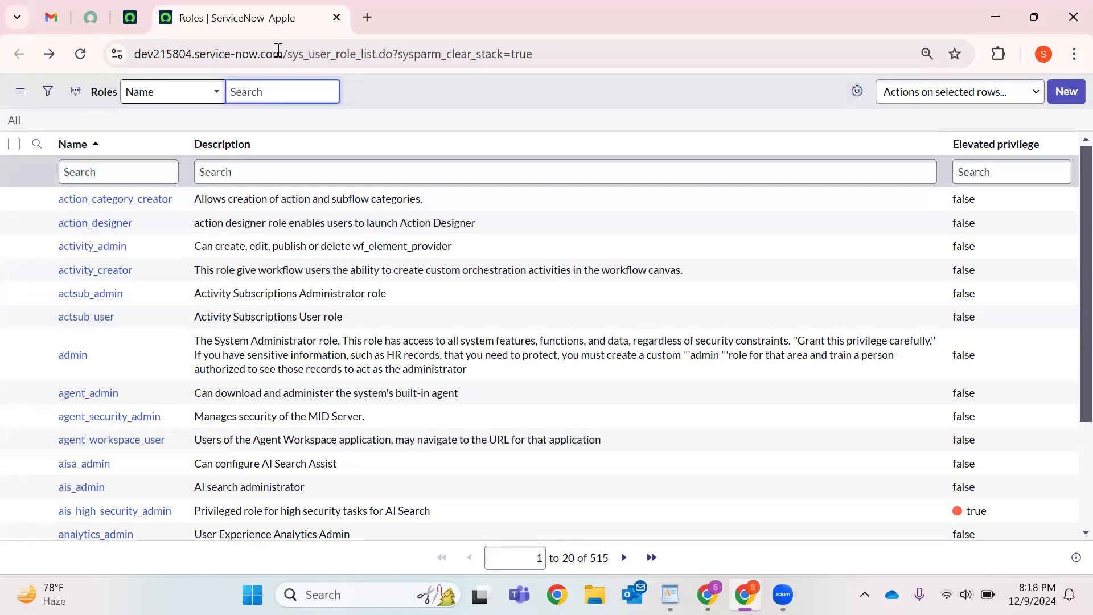
Step: Search the navigator for Roles, then reload the Roles tab to get a blank Role form
{"action": "left_click_drag", "start_coordinate": [287, 55], "coordinate": [361, 58]}
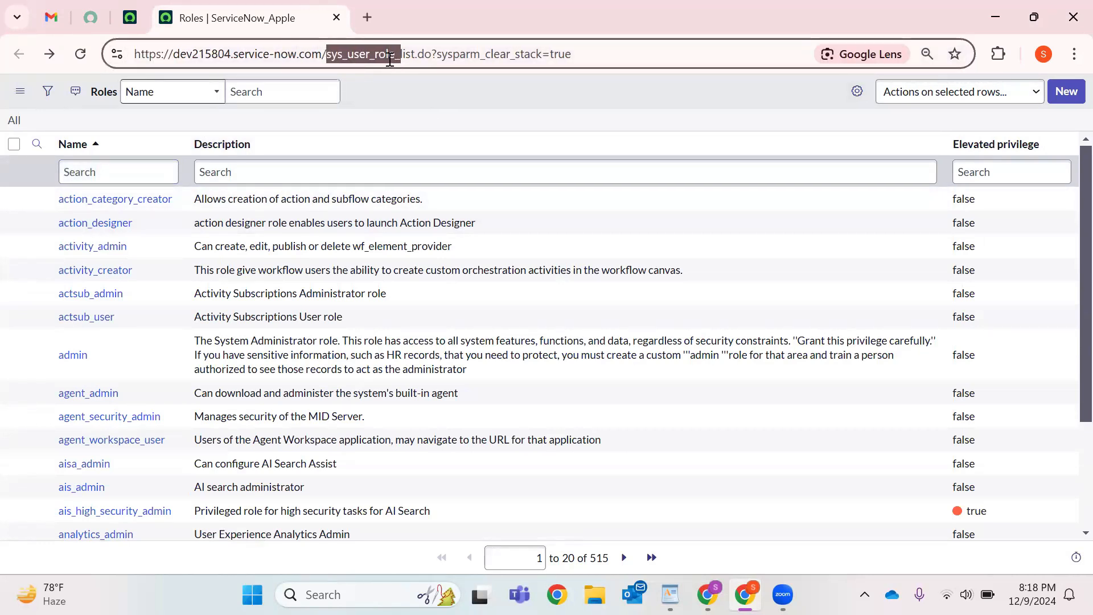
{"action": "left_click", "coordinate": [130, 17]}
{"action": "left_click", "coordinate": [83, 94]}
{"action": "type", "text": "Roles"}
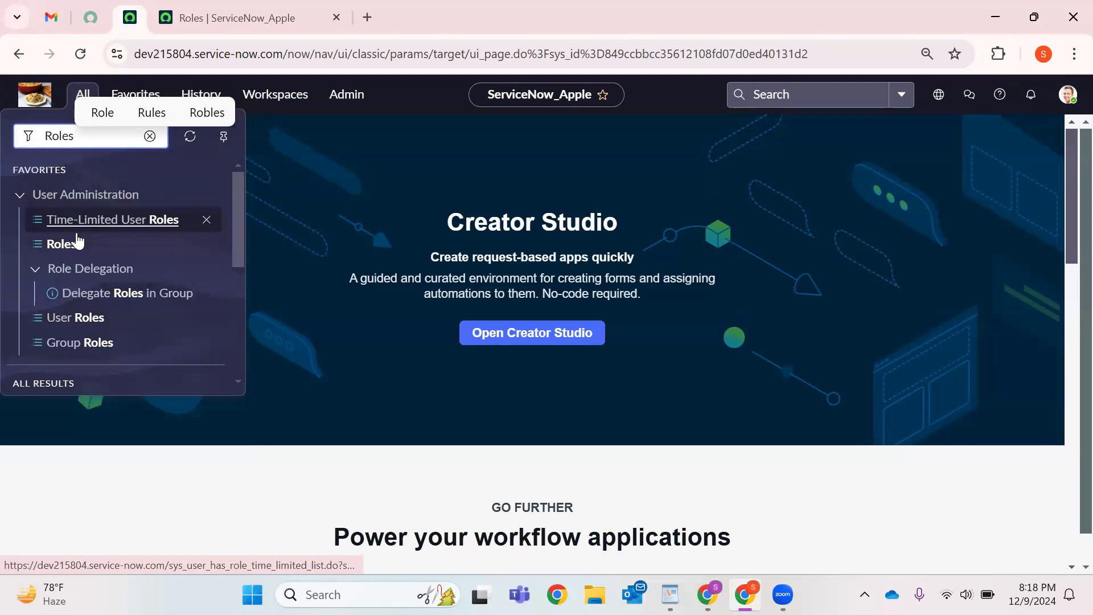
{"action": "left_click", "coordinate": [271, 3]}
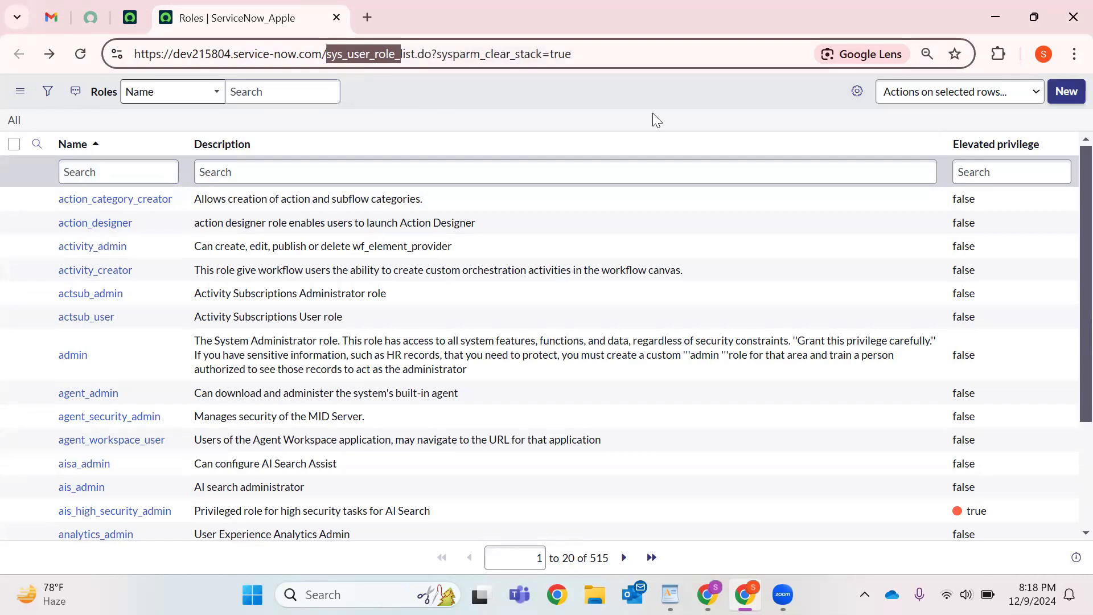
{"action": "key", "text": "Return"}
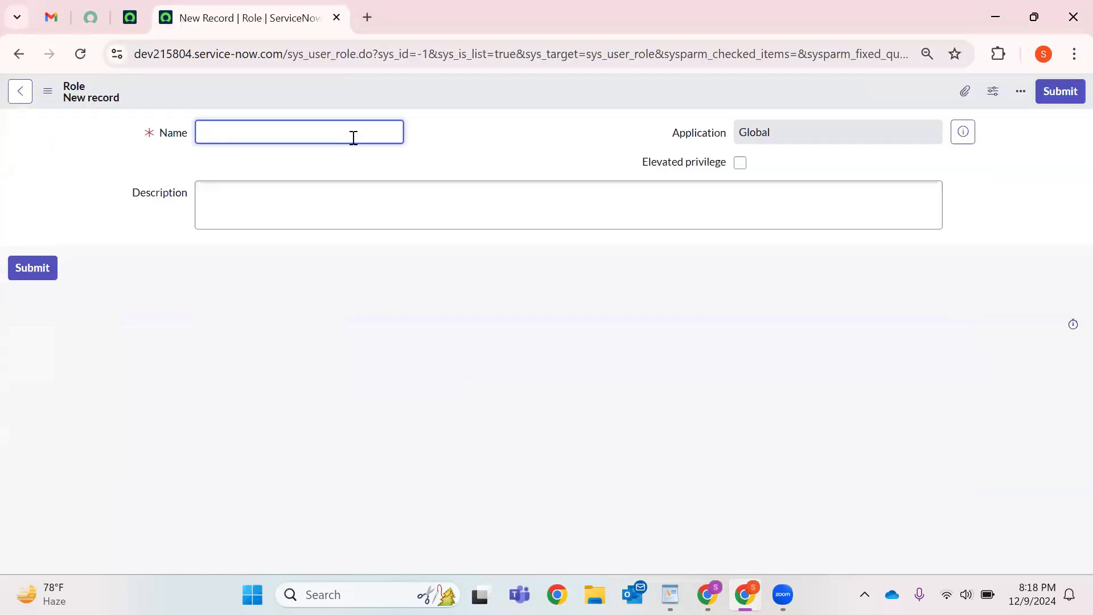
Step: Enter Survey_Admin as the role name and confirm the application scope is Global
{"action": "type", "text": "Survey_Admin"}
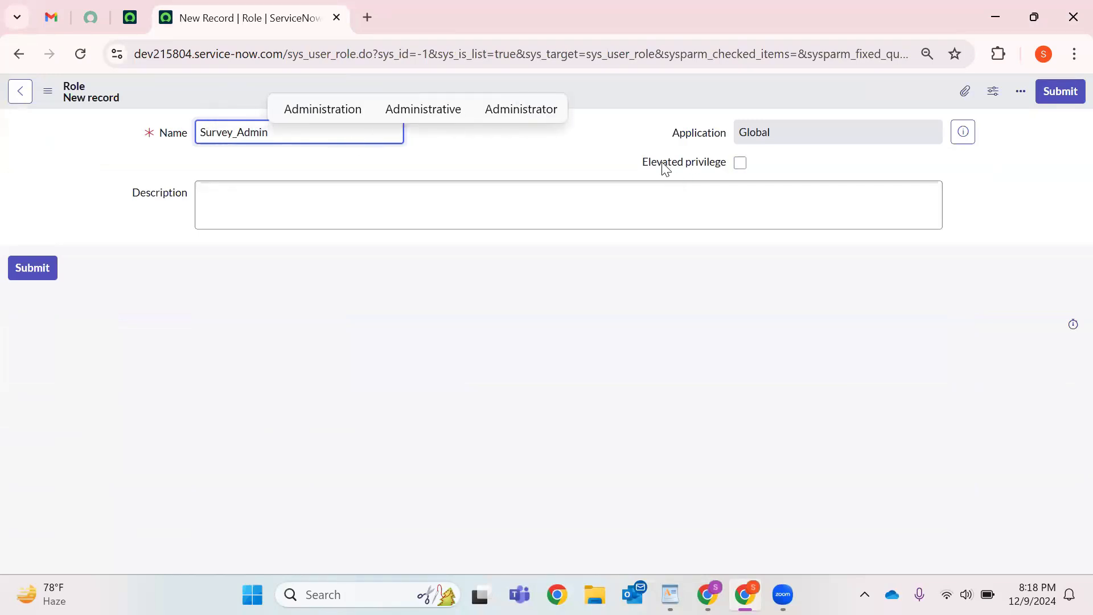
{"action": "left_click_drag", "start_coordinate": [643, 165], "coordinate": [721, 165]}
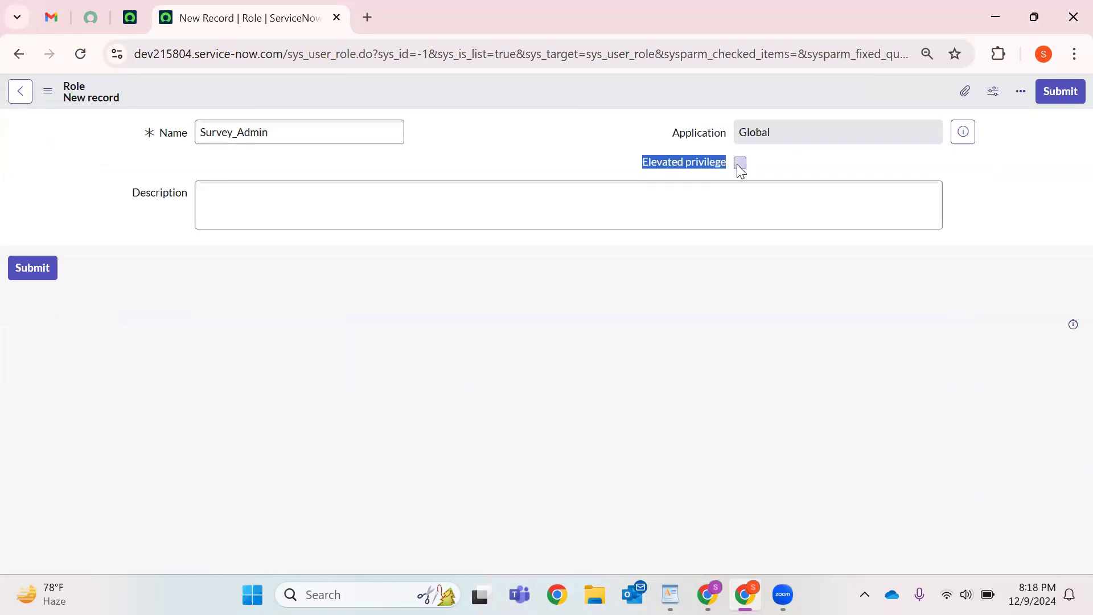
{"action": "left_click_drag", "start_coordinate": [673, 137], "coordinate": [747, 134]}
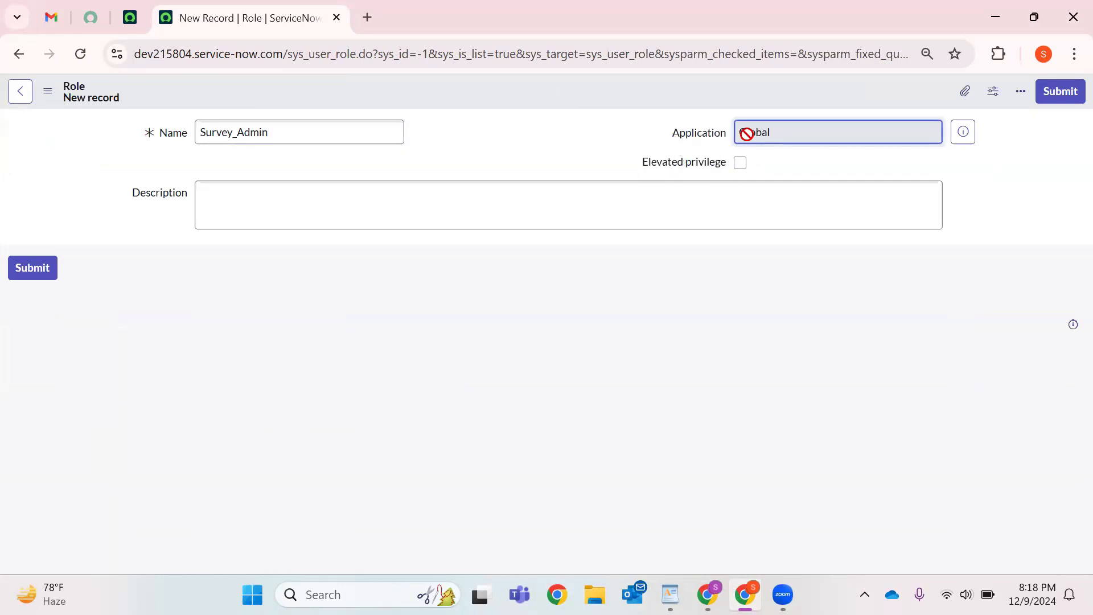
{"action": "left_click_drag", "start_coordinate": [479, 88], "coordinate": [31, 3]}
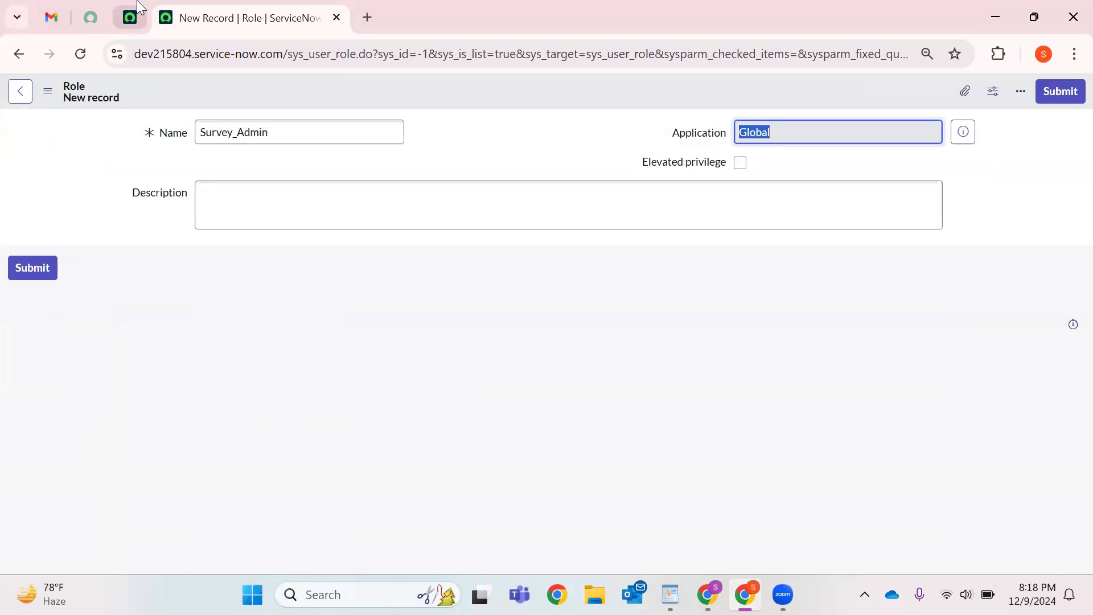
{"action": "key", "text": "ctrl+shift+Tab"}
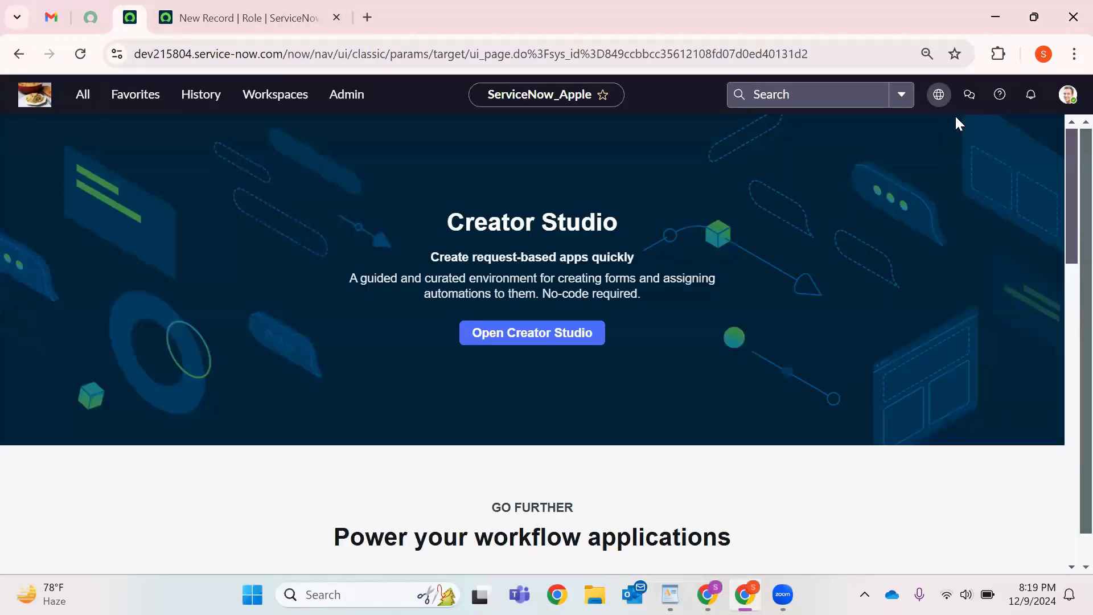
{"action": "left_click", "coordinate": [939, 94]}
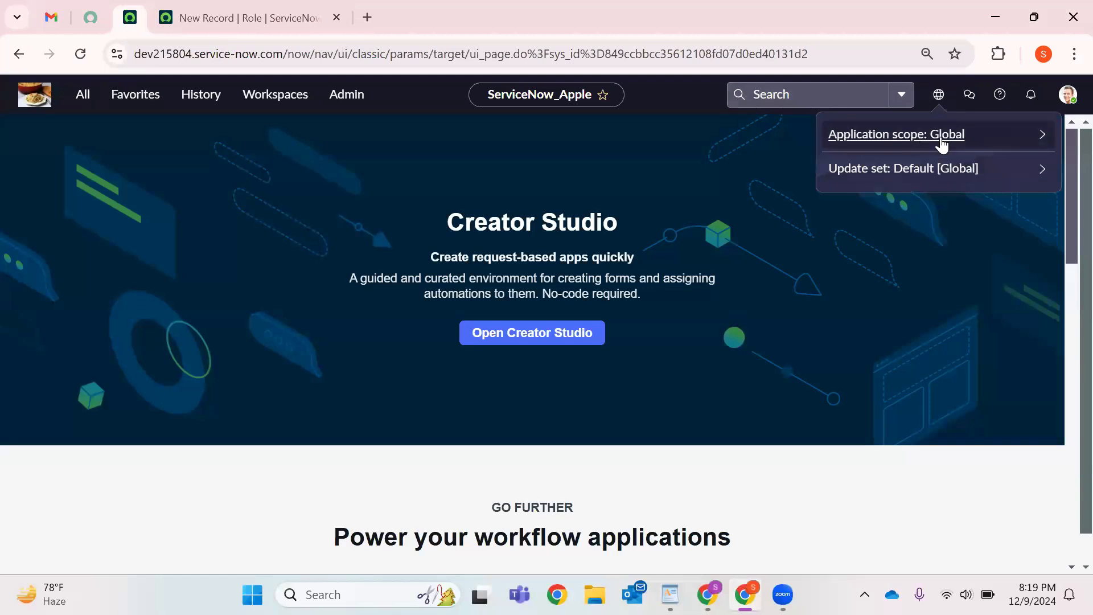
{"action": "left_click", "coordinate": [253, 17]}
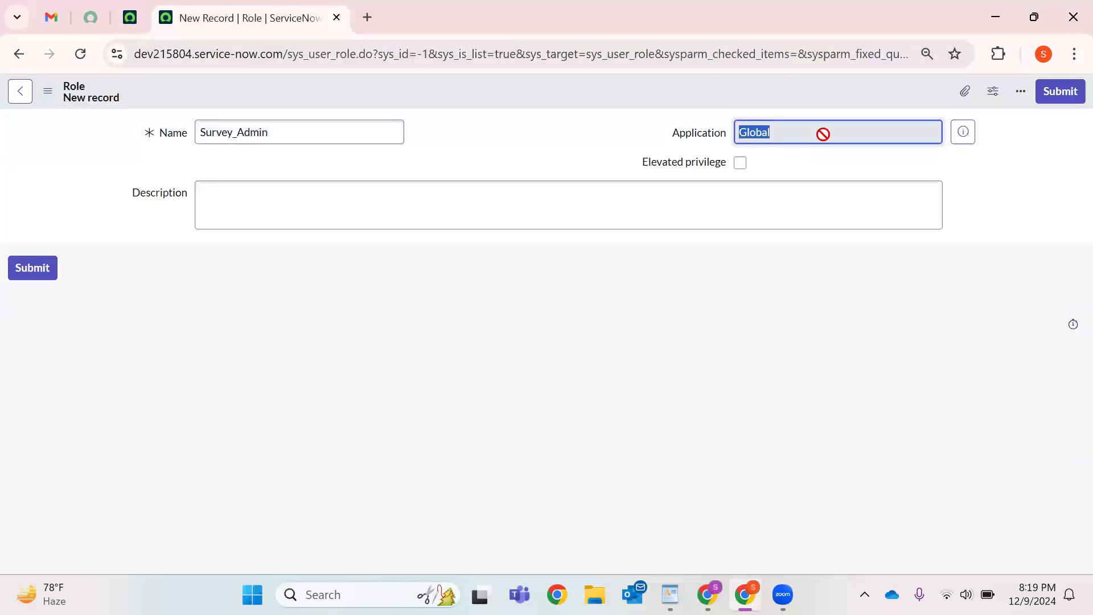
{"action": "left_click", "coordinate": [551, 218]}
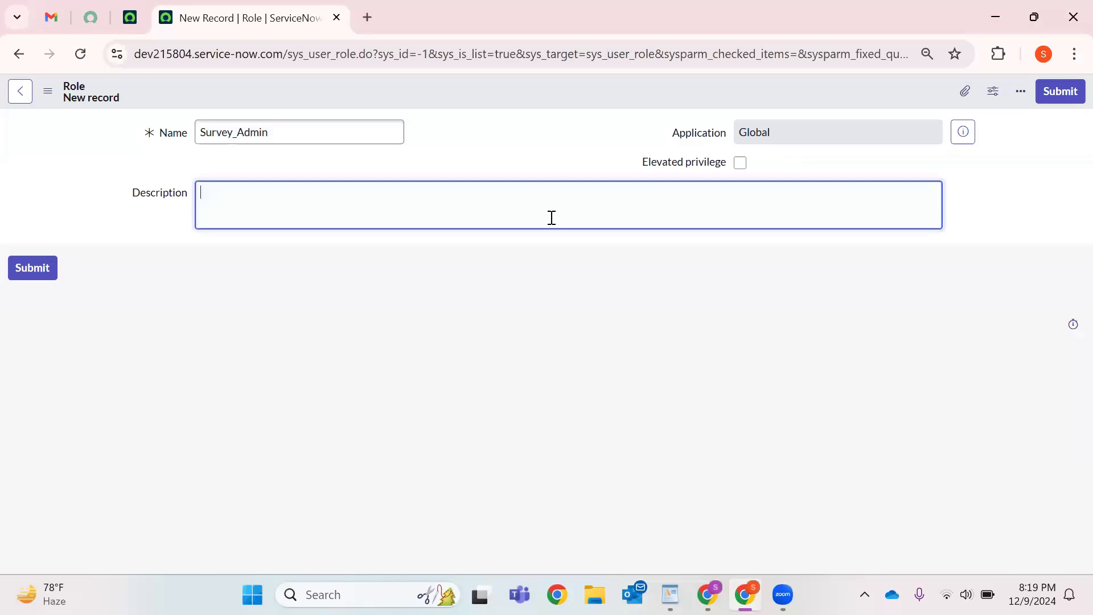
Step: Describe the role as 'To Create Survey, To manage the exisiting Seurvey's etc' and save it
{"action": "type", "text": "Su"}
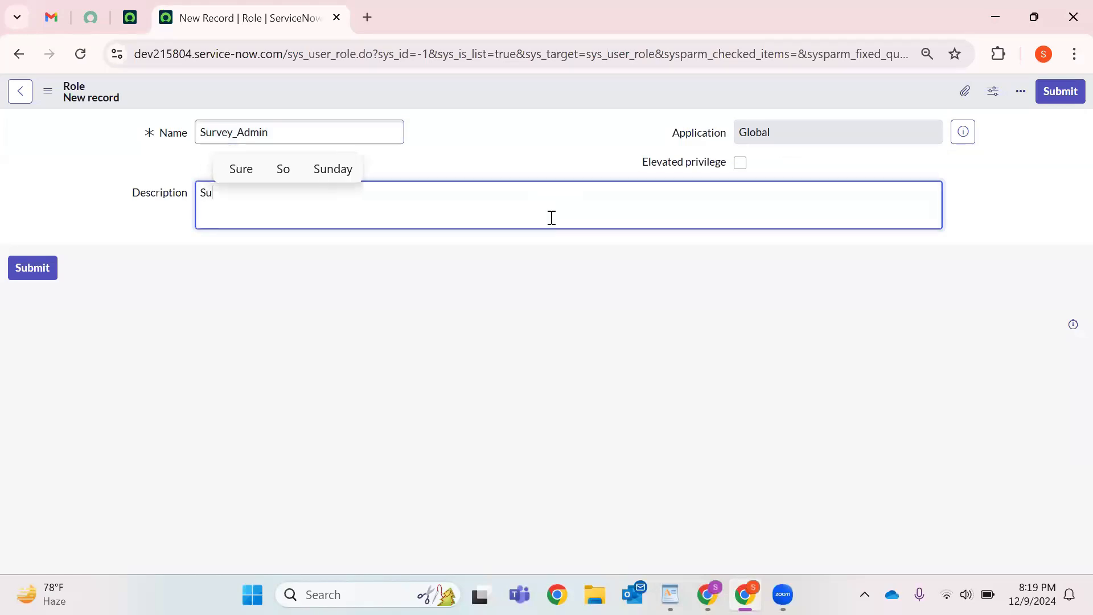
{"action": "key", "text": "BackSpace"}
{"action": "key", "text": "BackSpace"}
{"action": "type", "text": "To "}
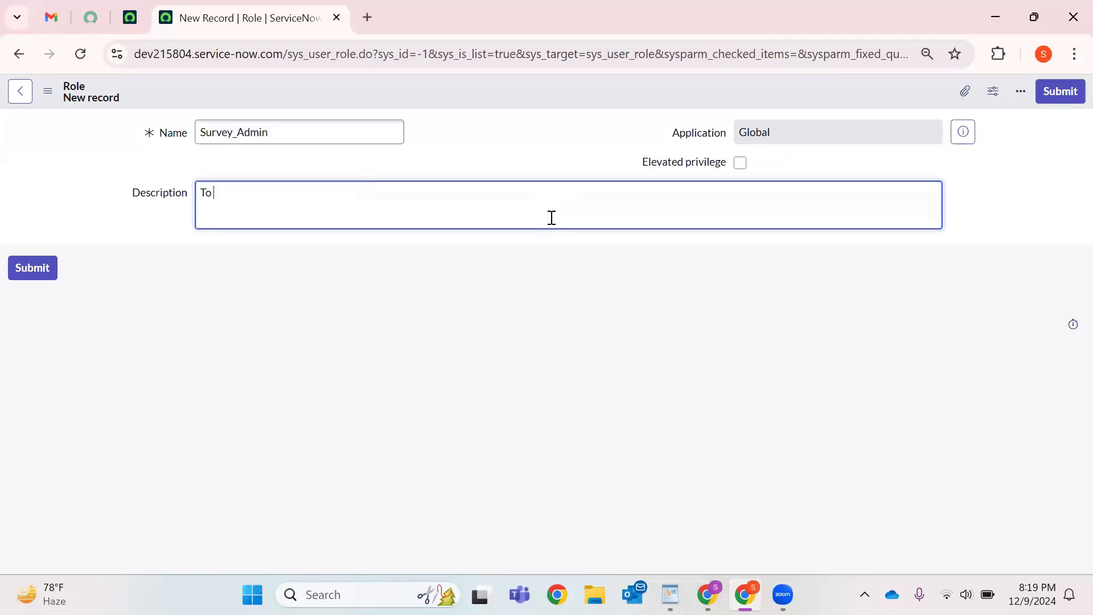
{"action": "type", "text": "Create "}
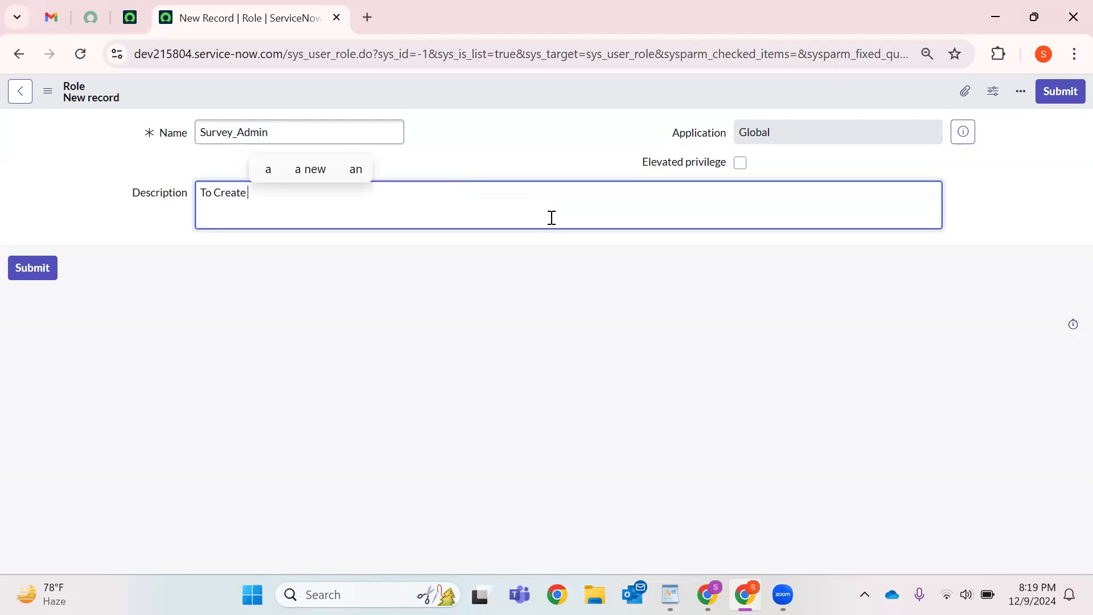
{"action": "type", "text": "Survey,"}
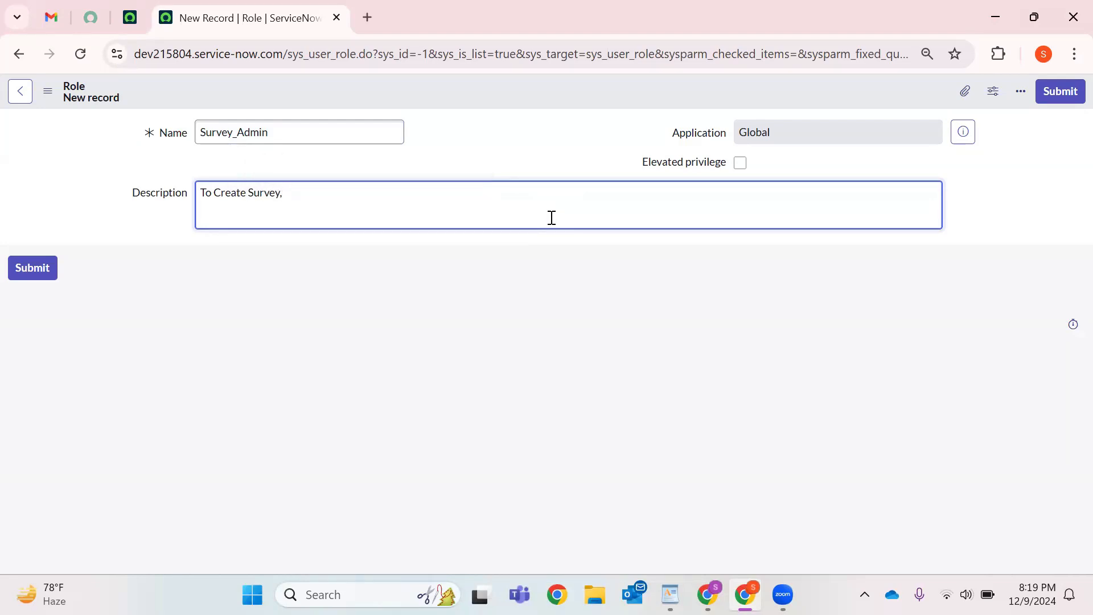
{"action": "type", "text": " To manage the exisiting "}
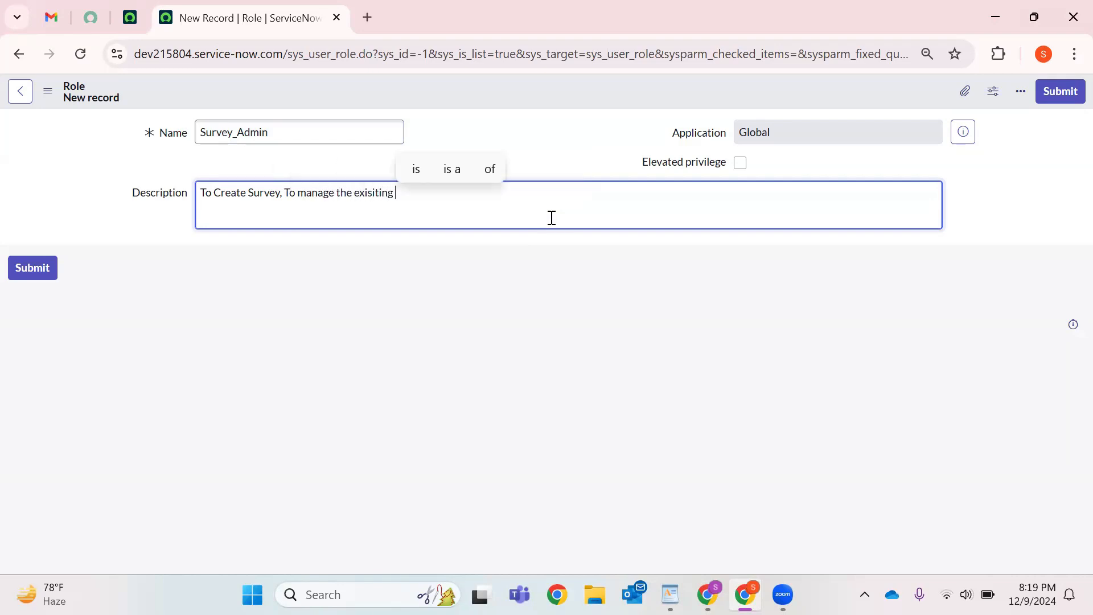
{"action": "type", "text": "Seurvey"}
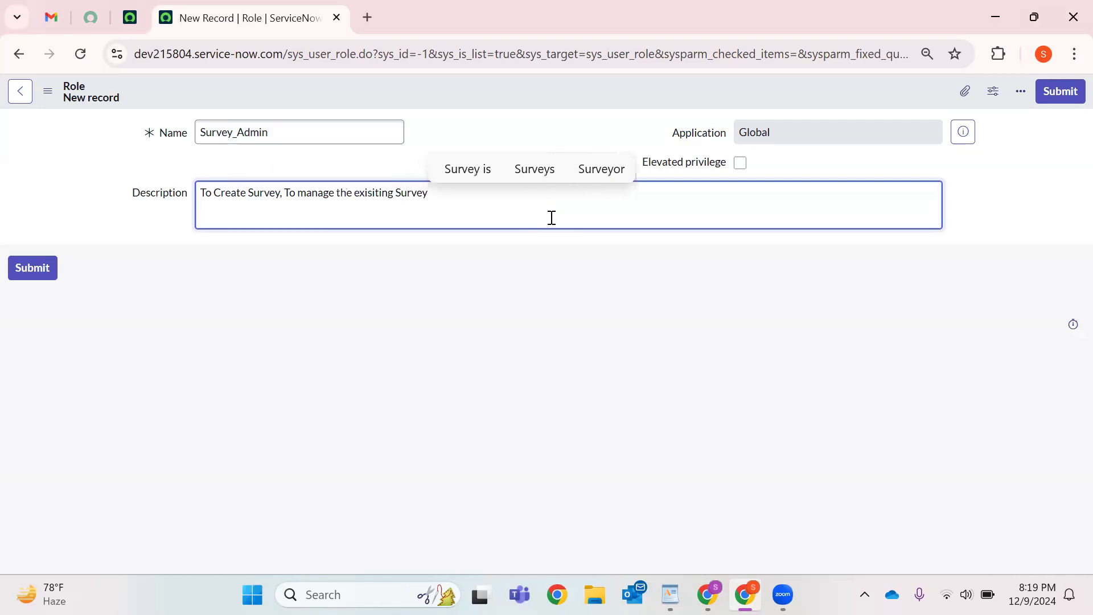
{"action": "type", "text": "'s etc"}
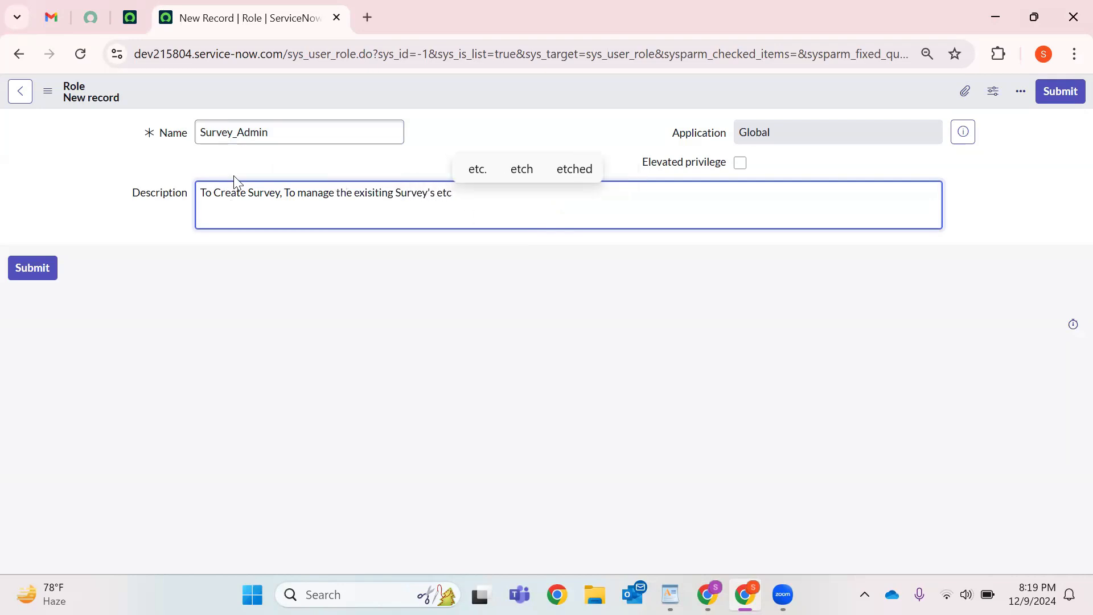
{"action": "double_click", "coordinate": [250, 191]}
{"action": "right_click", "coordinate": [515, 116]}
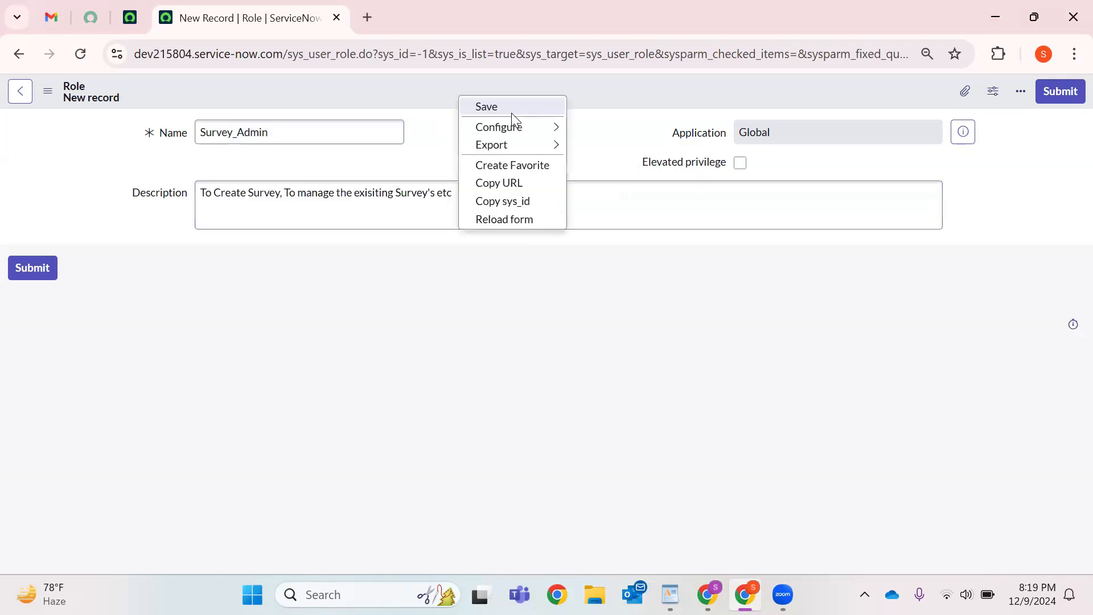
{"action": "key", "text": "Return"}
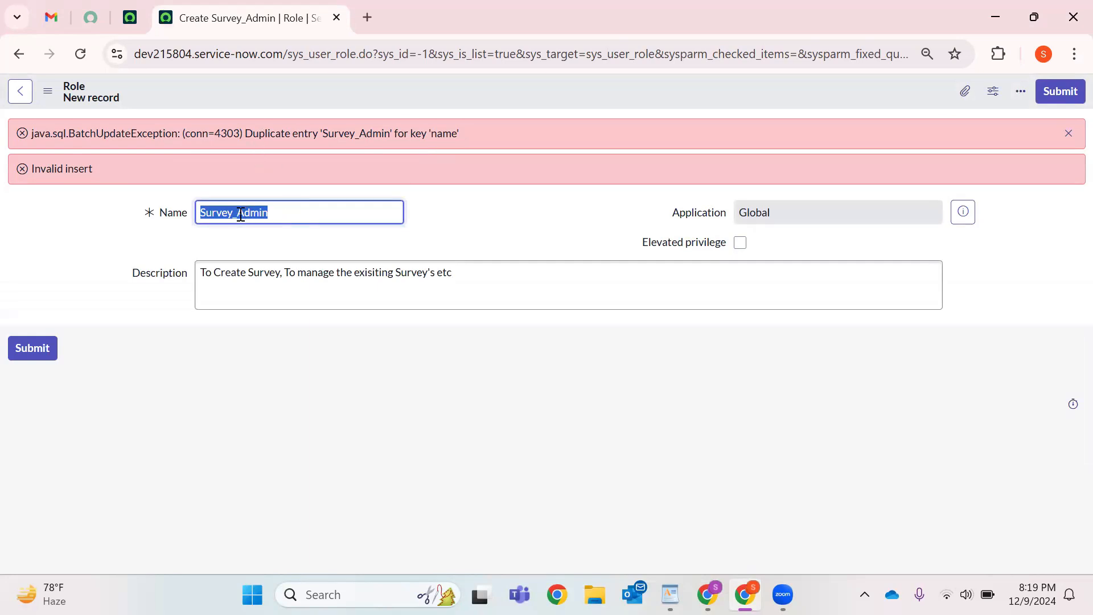
Step: Rename the role to Survey_pro_admin, save it, and reload the Roles list
{"action": "left_click", "coordinate": [370, 218]}
{"action": "key", "text": "shift+End"}
{"action": "key", "text": "BackSpace"}
{"action": "type", "text": "pro_admin"}
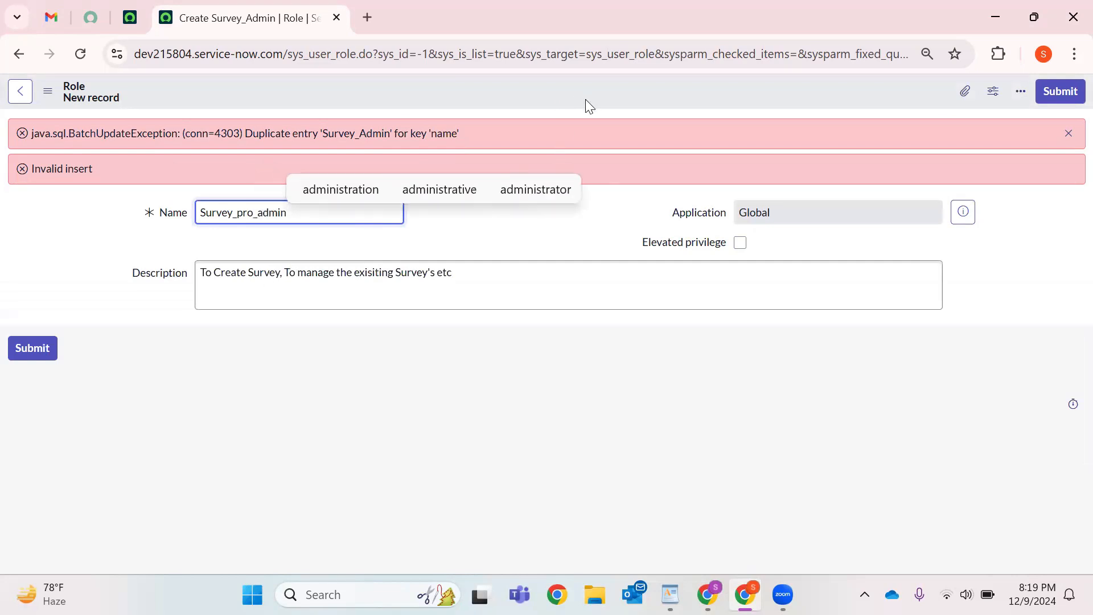
{"action": "right_click", "coordinate": [556, 93]}
{"action": "left_click", "coordinate": [584, 103]}
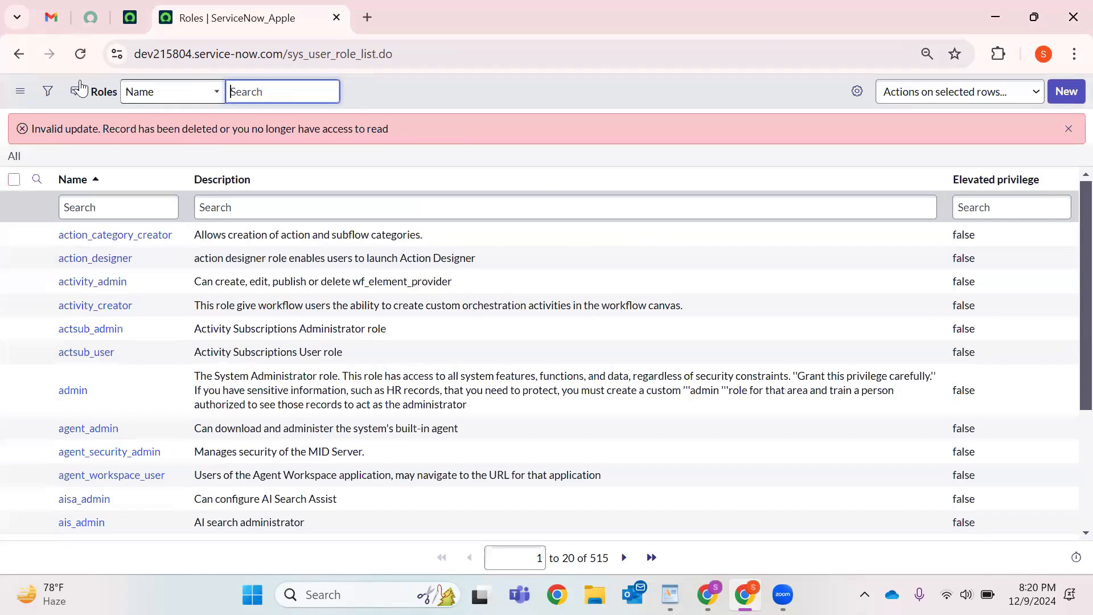
{"action": "left_click", "coordinate": [80, 54]}
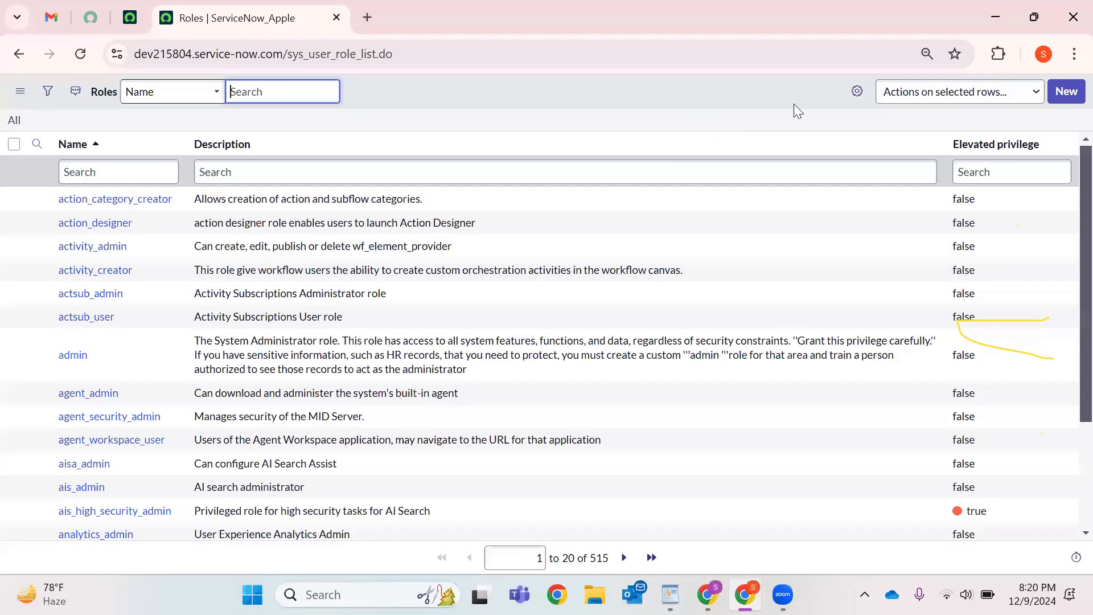
Step: Add Created, Created by, Updated and Updated by columns to the Roles list layout
{"action": "left_click", "coordinate": [862, 98]}
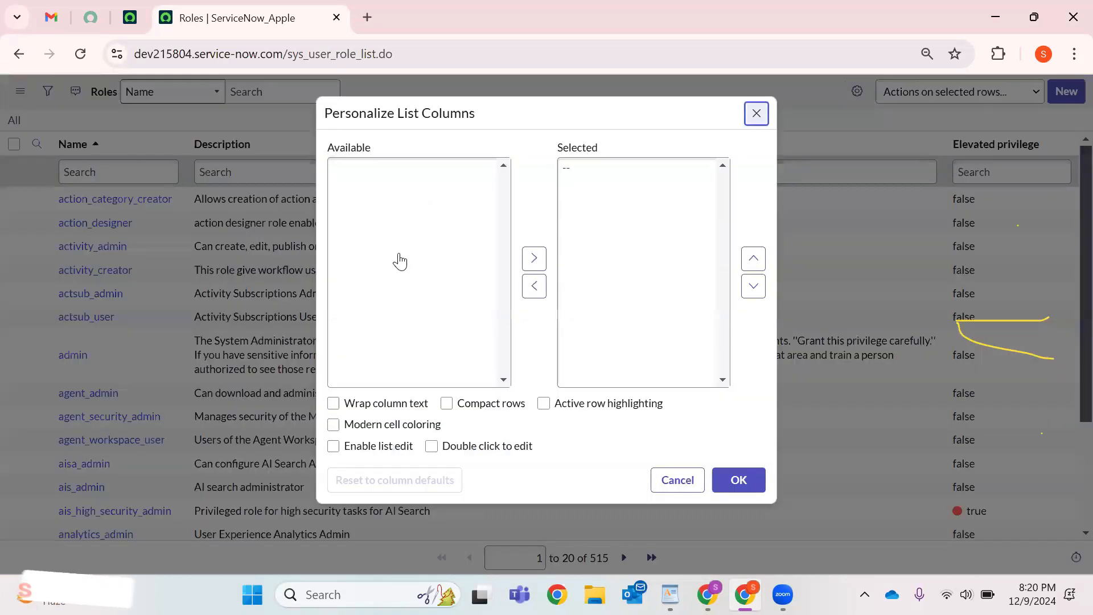
{"action": "left_click", "coordinate": [371, 238]}
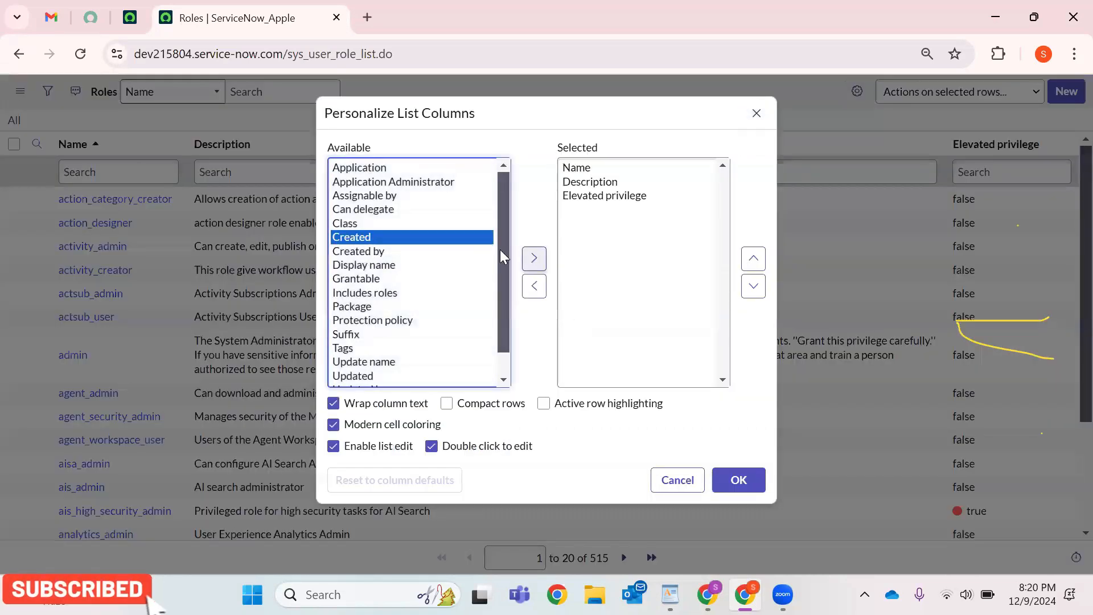
{"action": "left_click", "coordinate": [534, 259]}
{"action": "left_click", "coordinate": [385, 238]}
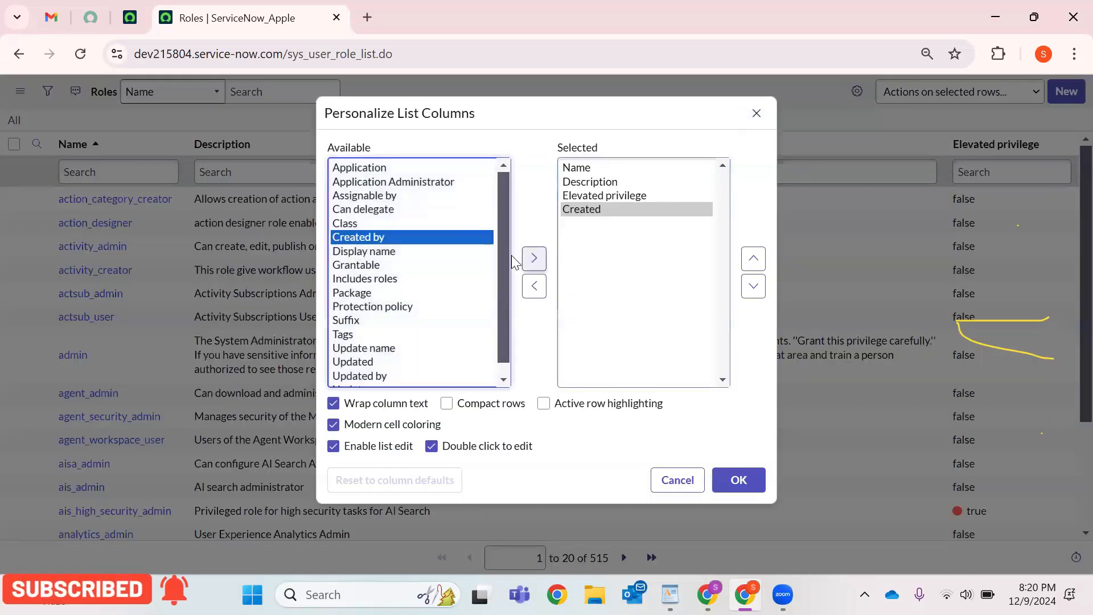
{"action": "left_click", "coordinate": [534, 259]}
{"action": "left_click", "coordinate": [369, 349]}
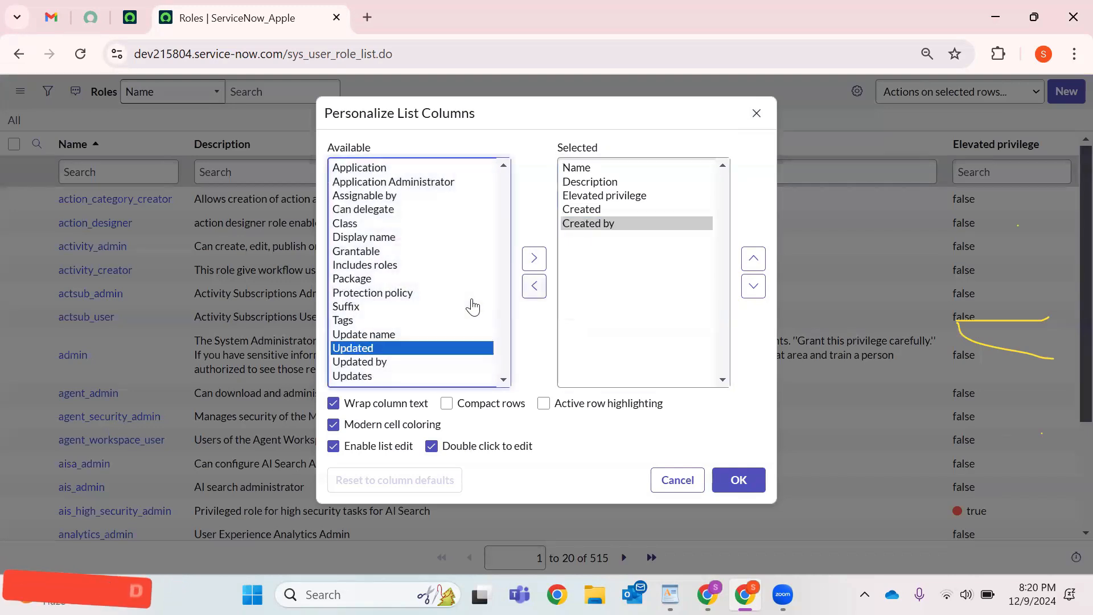
{"action": "left_click", "coordinate": [534, 258]}
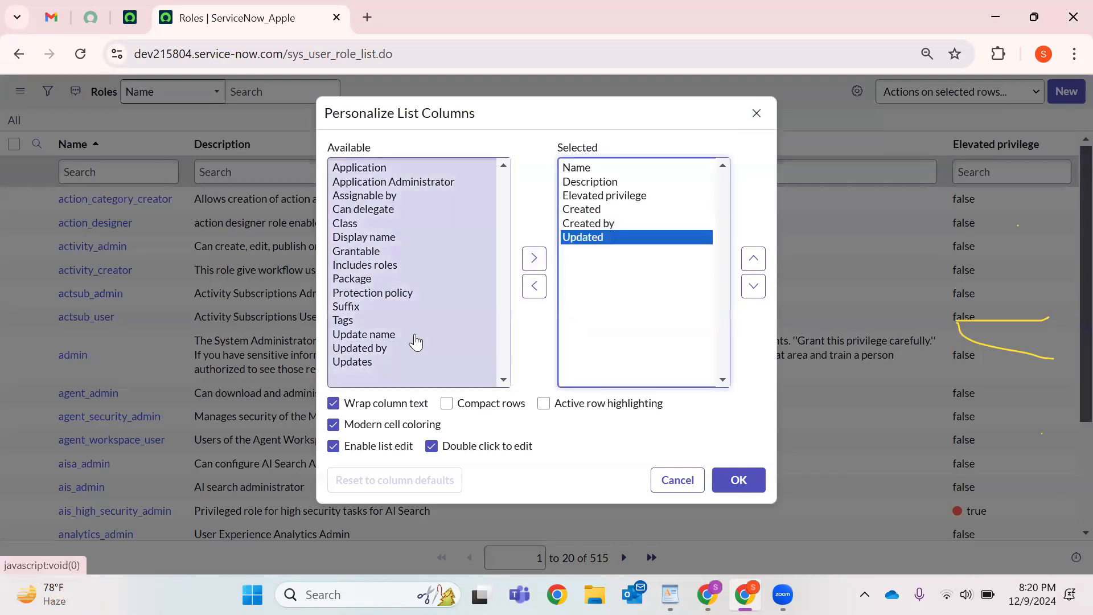
{"action": "double_click", "coordinate": [360, 347]}
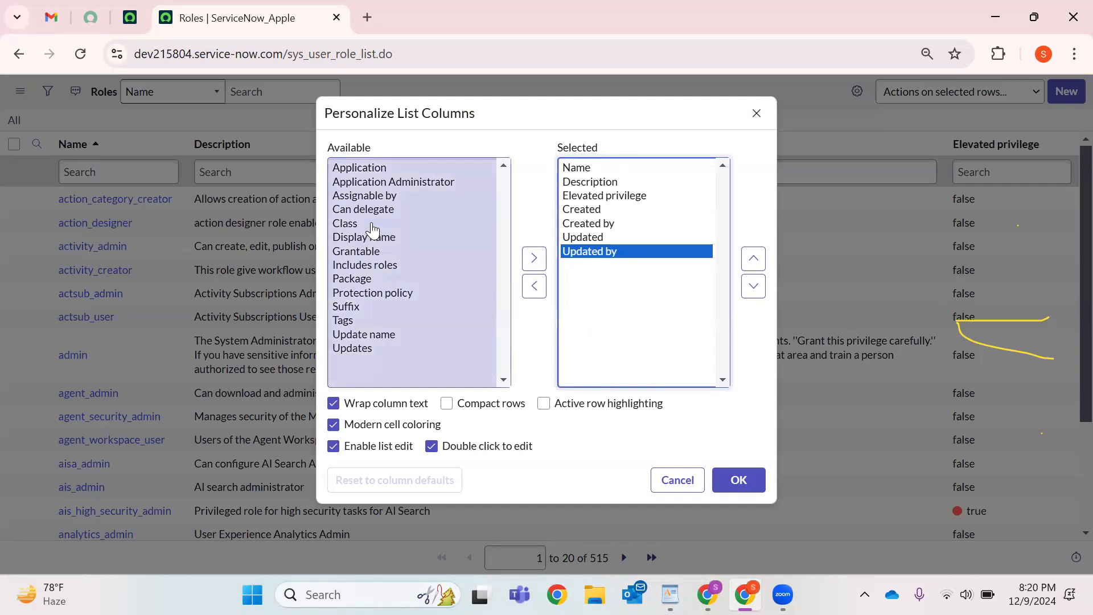
{"action": "left_click", "coordinate": [372, 224]}
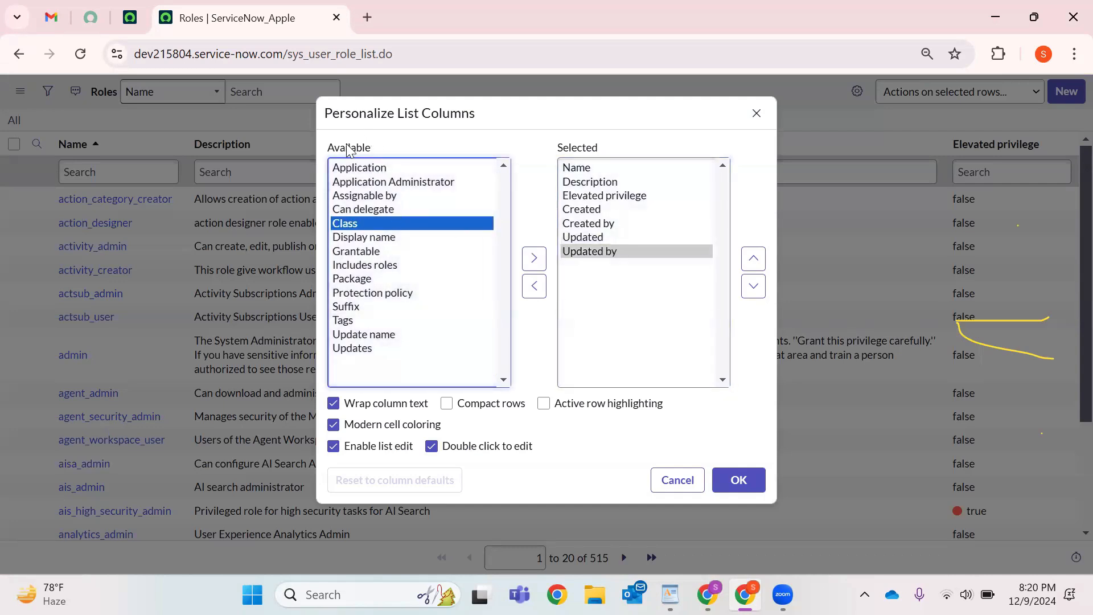
{"action": "left_click", "coordinate": [590, 166]}
{"action": "left_click", "coordinate": [600, 251]}
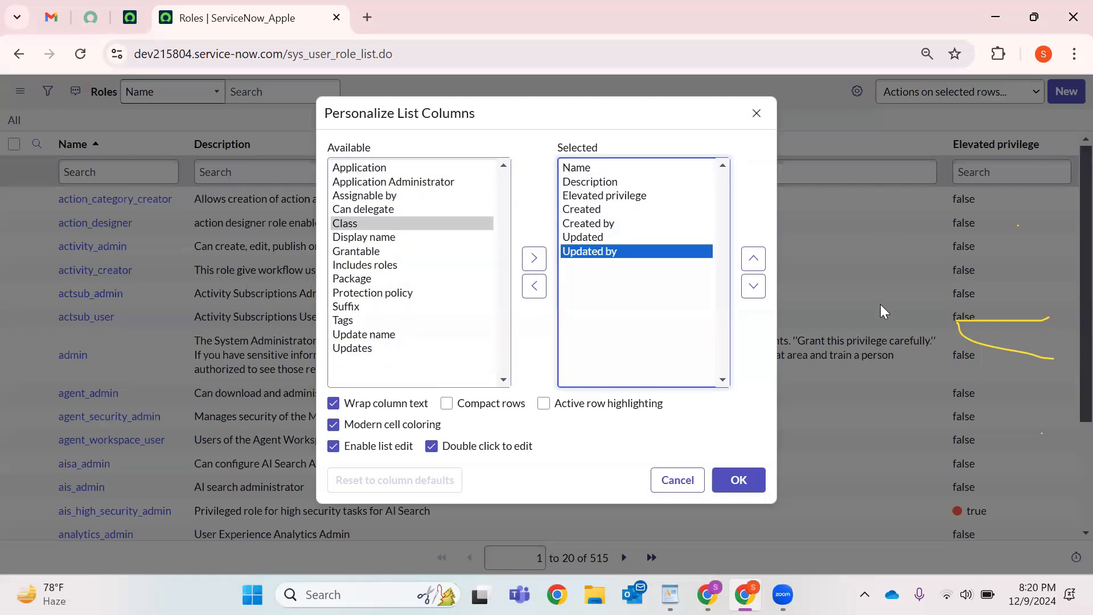
{"action": "left_click", "coordinate": [750, 495]}
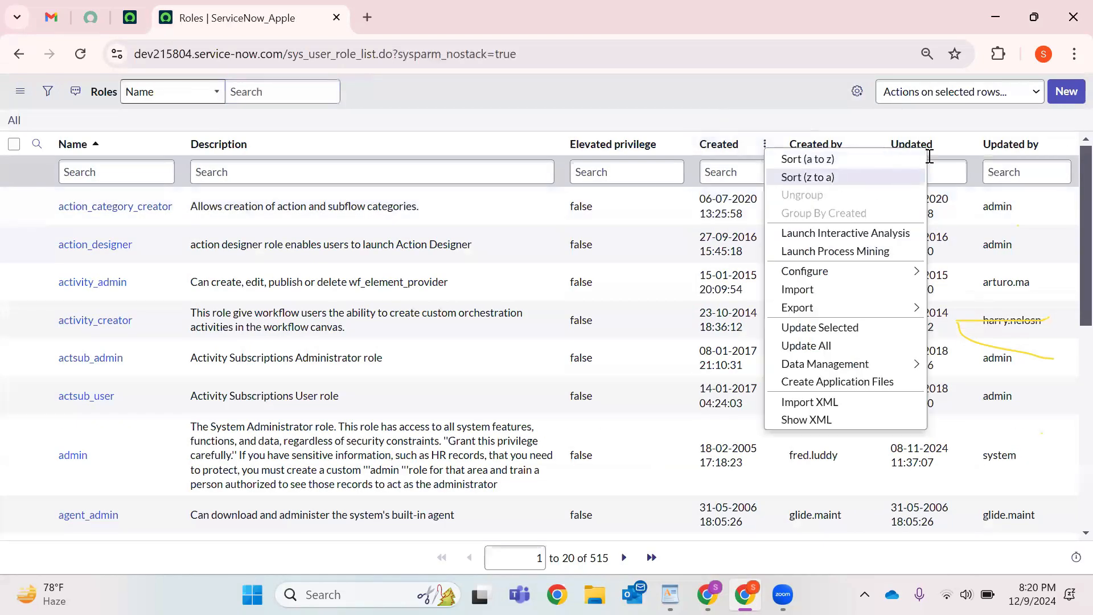
Step: Close the Created column menu and bring up a blank new Role form, Application Global
{"action": "left_click", "coordinate": [920, 160]}
{"action": "key", "text": "shift+Tab"}
{"action": "key", "text": "shift+Tab"}
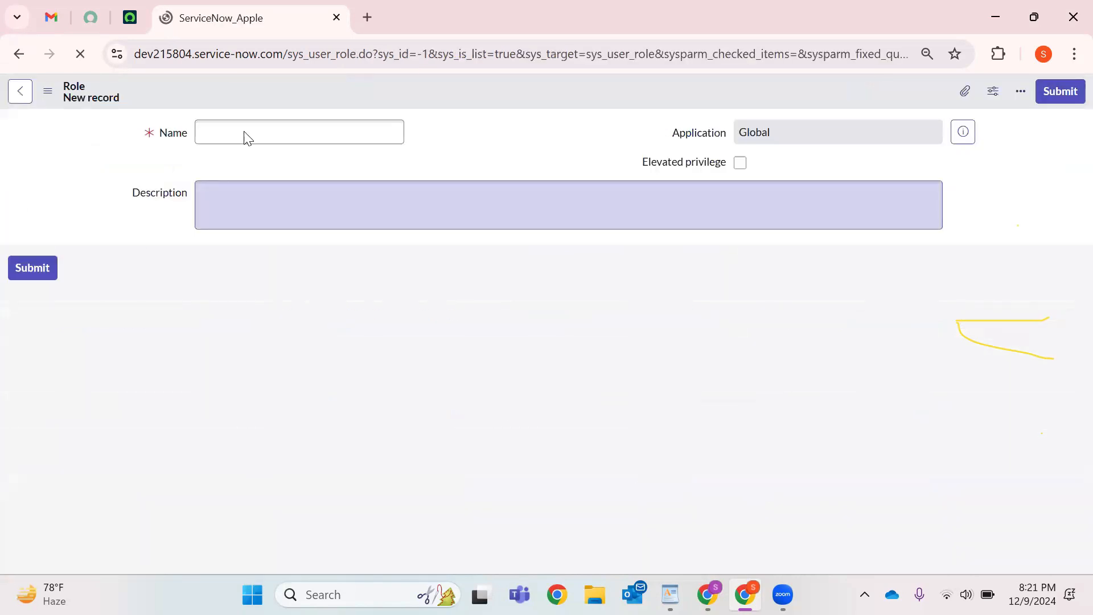
Step: Name the new role survey_pro_admin
{"action": "left_click", "coordinate": [245, 132]}
{"action": "type", "text": "sy"}
{"action": "key", "text": "BackSpace"}
{"action": "type", "text": "urvey_pro_admi"}
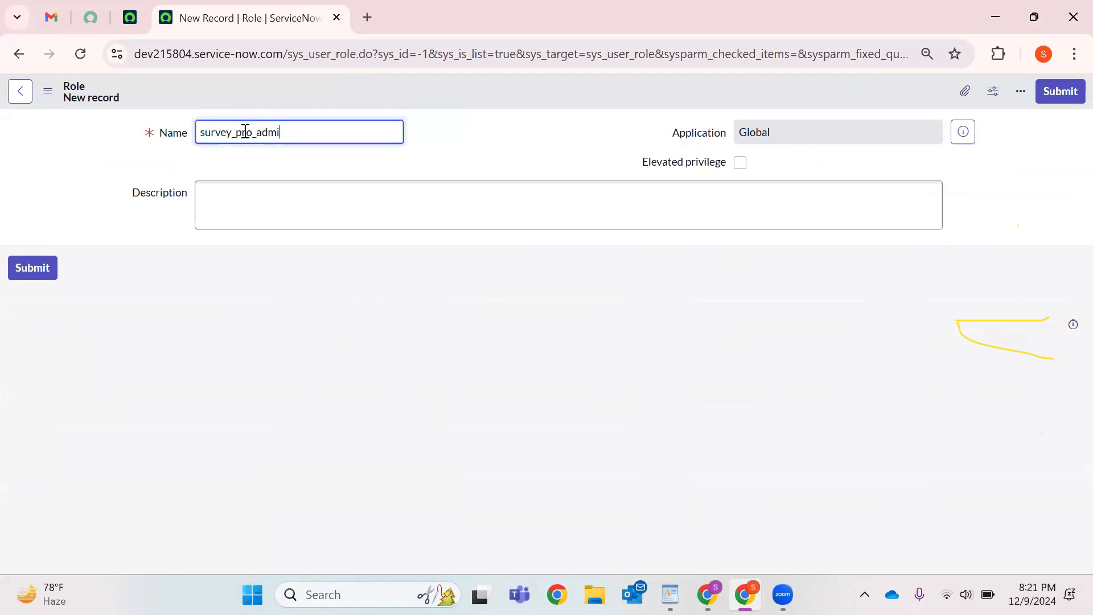
{"action": "type", "text": "n"}
Step: Describe the role as creating new surveys, setting survey trigger conditions and managing surveys
{"action": "left_click", "coordinate": [218, 195]}
{"action": "type", "text": "T"}
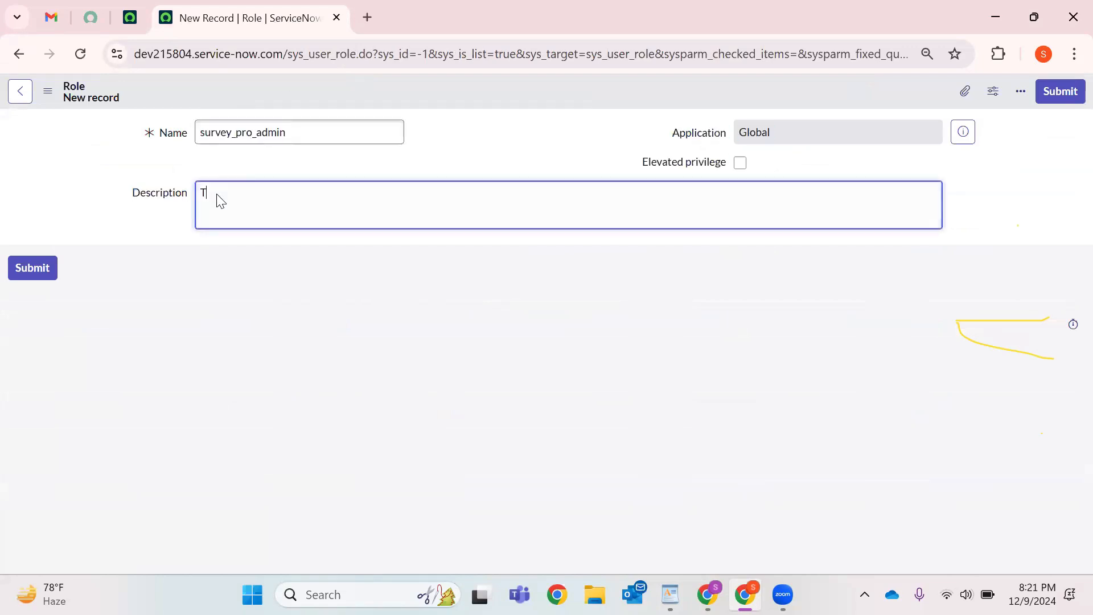
{"action": "type", "text": "o Create New Si"}
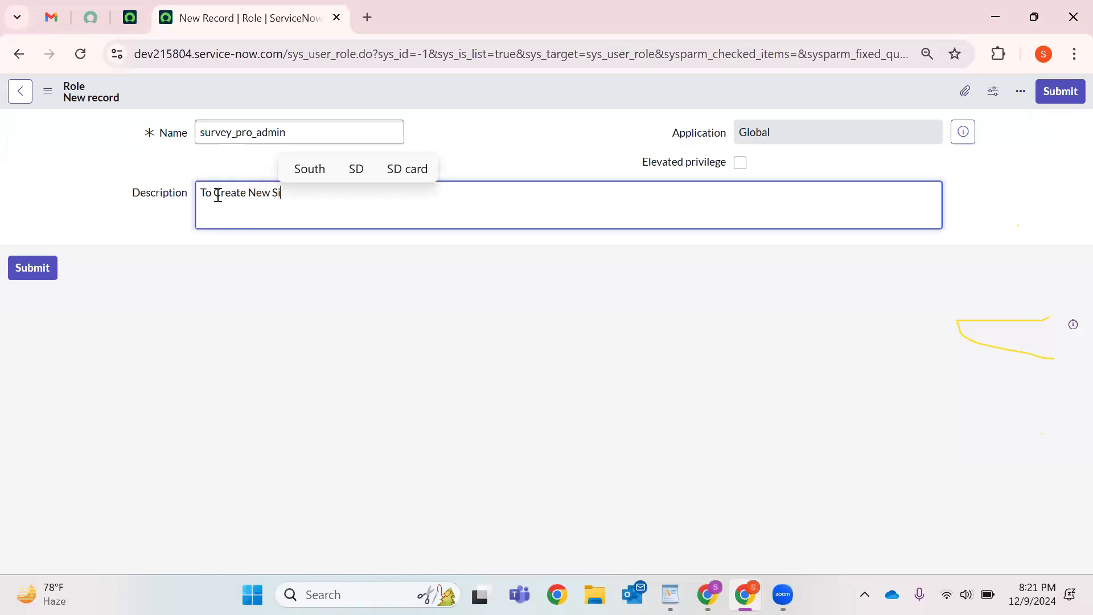
{"action": "key", "text": "BackSpace"}
{"action": "type", "text": "urvey and to Trigger t"}
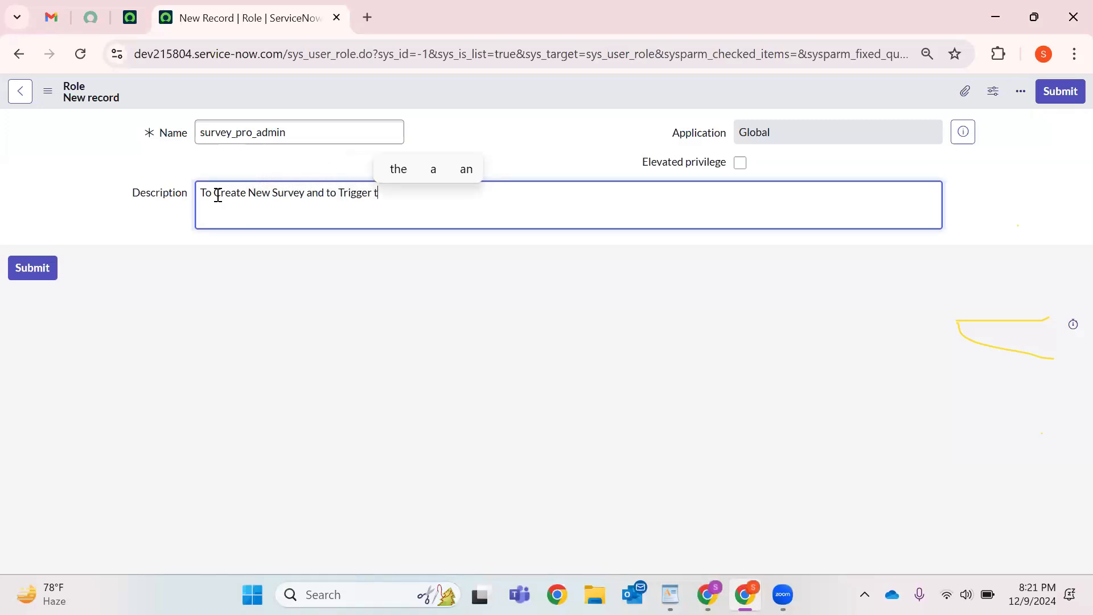
{"action": "key", "text": "BackSpace"}
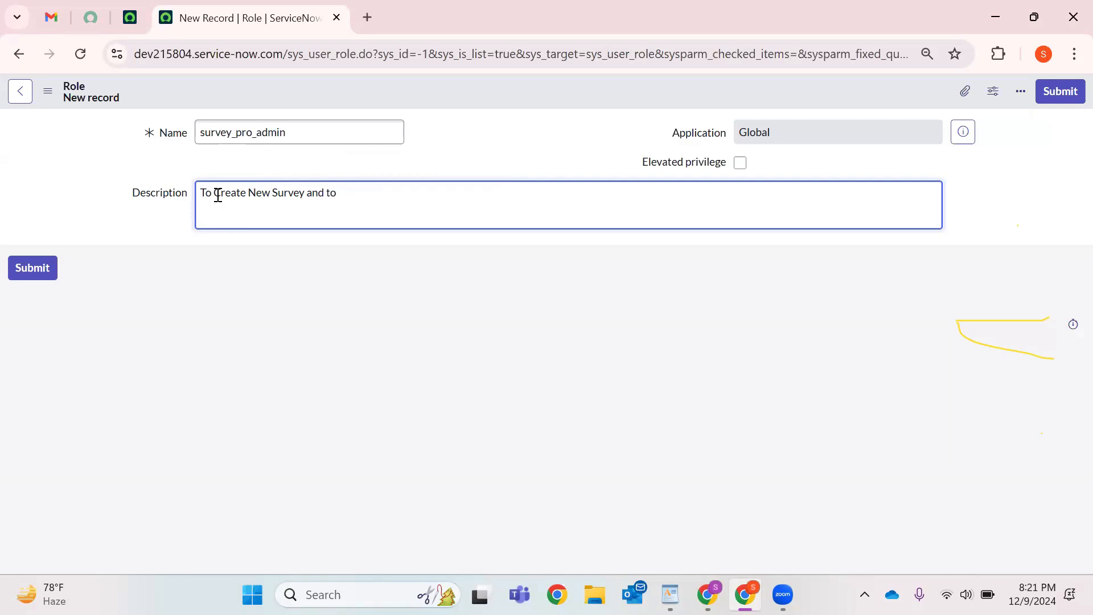
{"action": "type", "text": "et the S"}
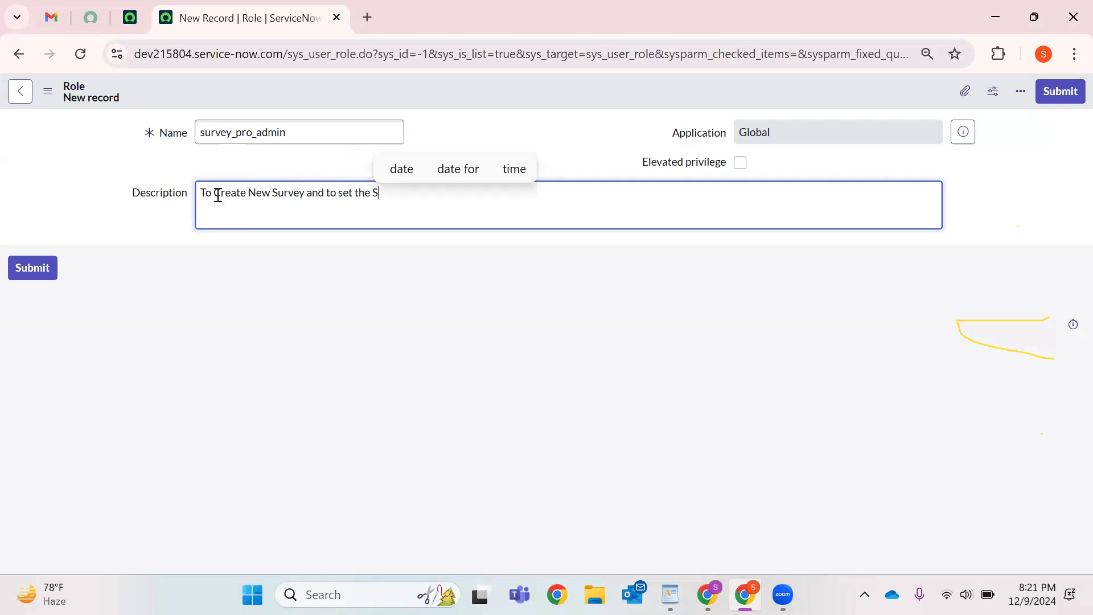
{"action": "type", "text": "urvey Tri"}
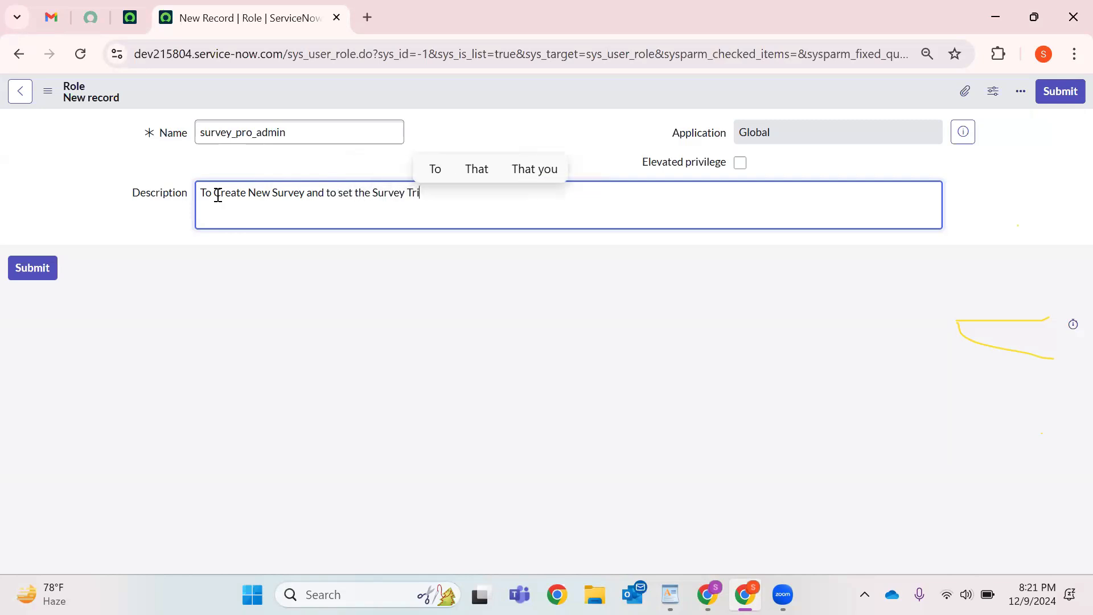
{"action": "type", "text": "gger condi"}
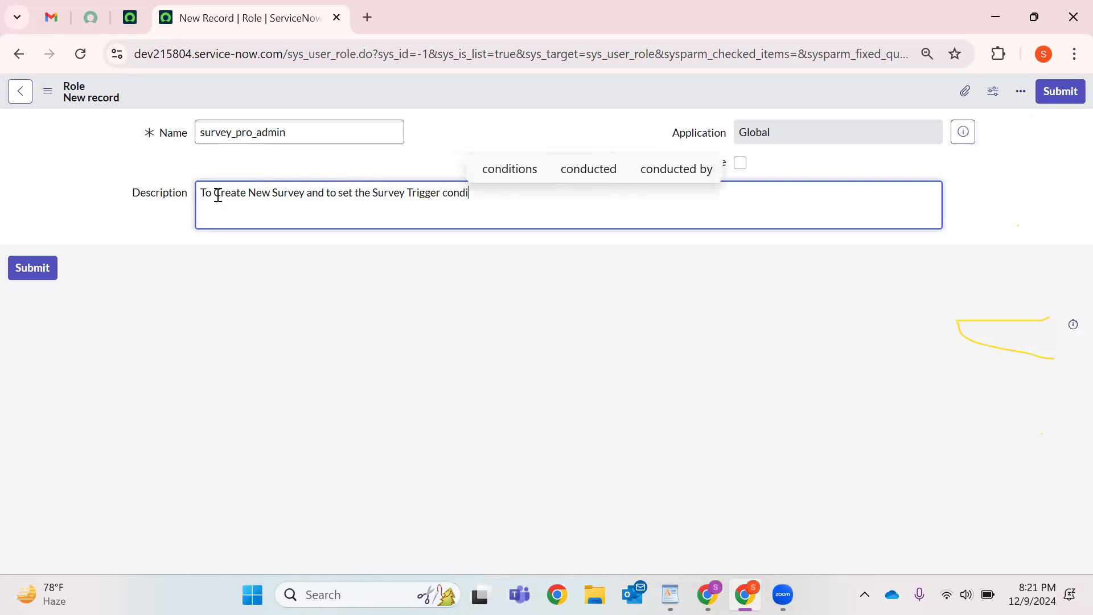
{"action": "type", "text": "tions, To"}
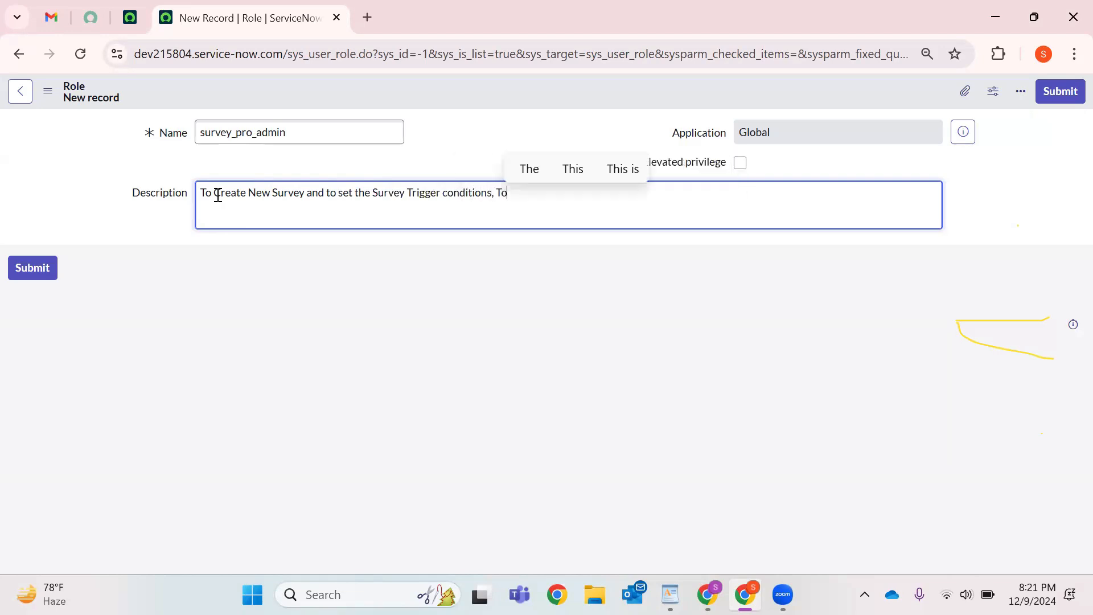
{"action": "type", "text": " Manag"}
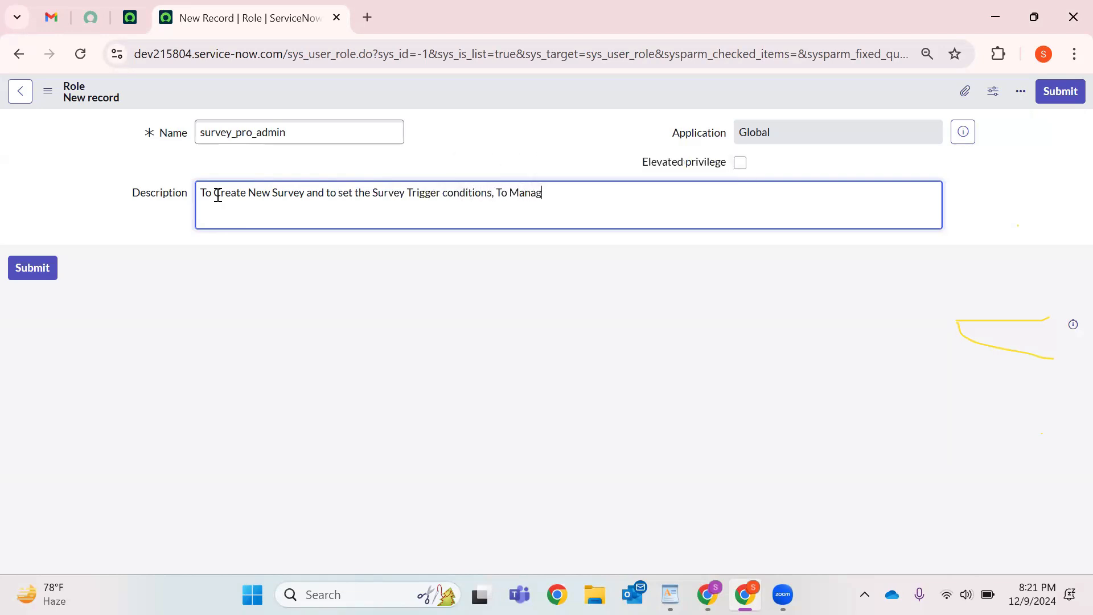
{"action": "type", "text": "e the Survey's etc"}
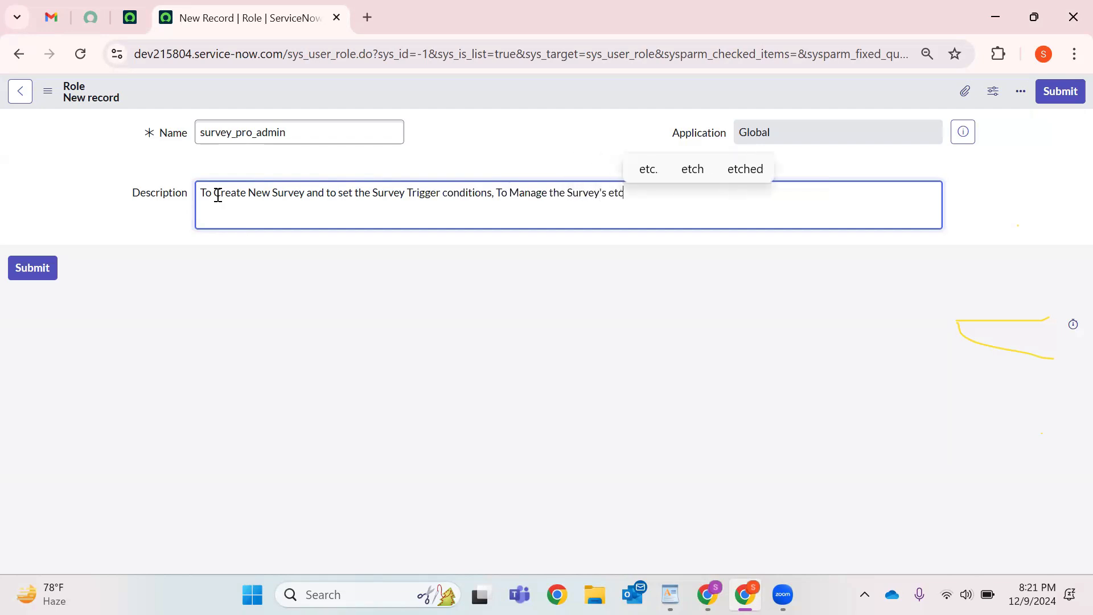
{"action": "type", "text": "."}
Step: Save the survey_pro_admin role record from the form header menu
{"action": "triple_click", "coordinate": [287, 192]}
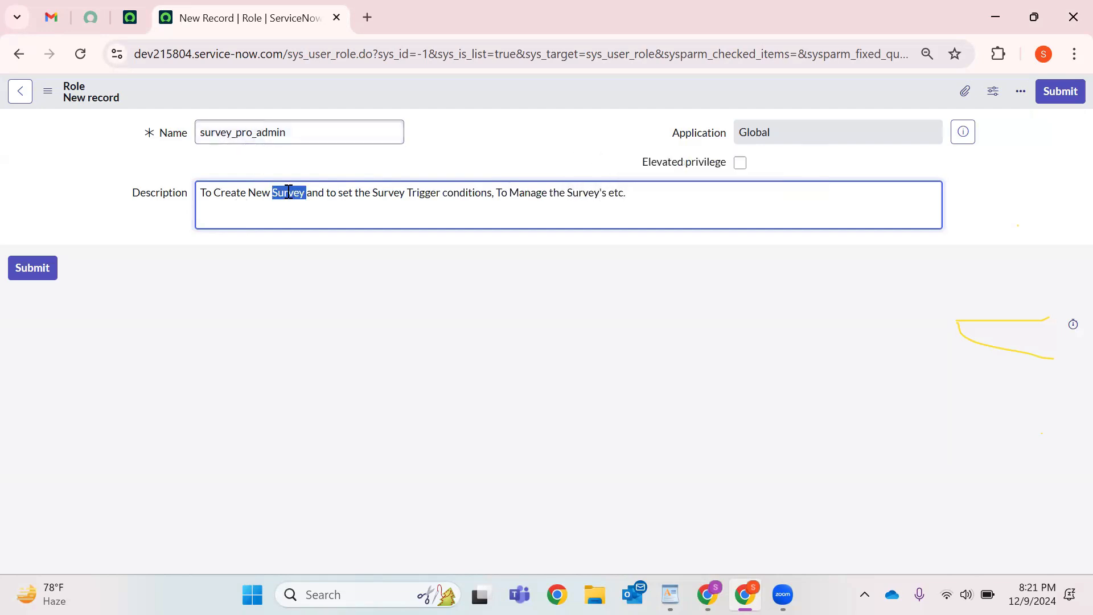
{"action": "right_click", "coordinate": [490, 108]}
{"action": "left_click", "coordinate": [489, 107]}
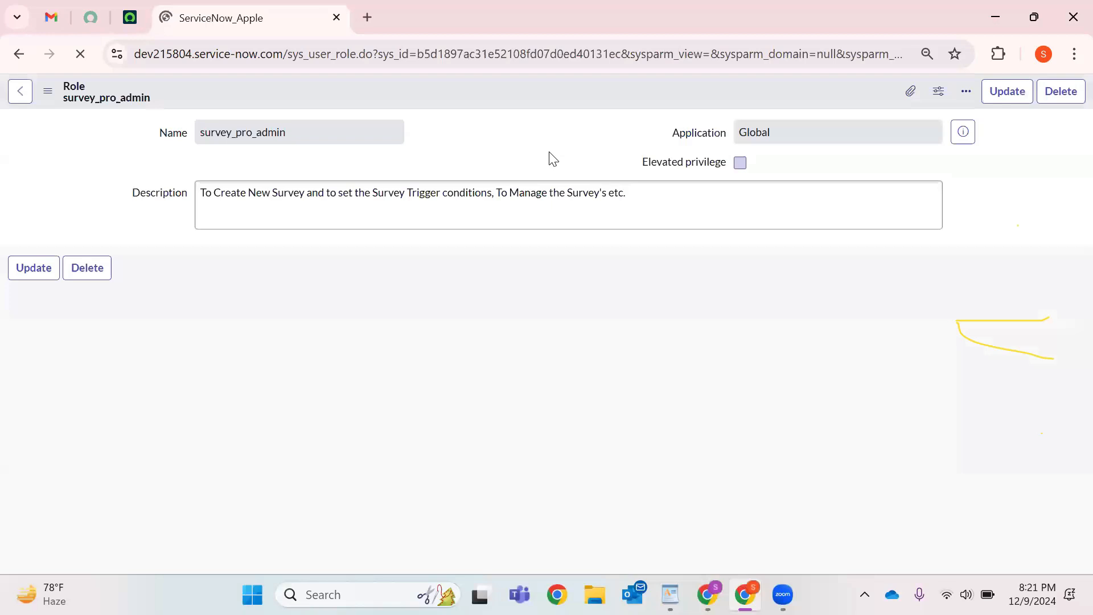
{"action": "double_click", "coordinate": [447, 55]}
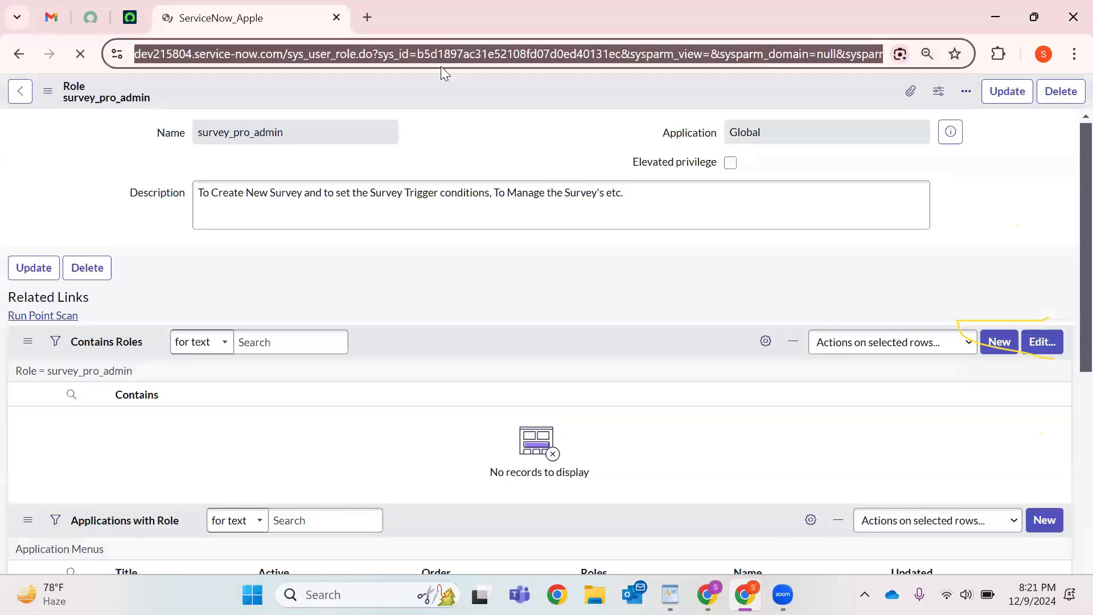
{"action": "double_click", "coordinate": [272, 132]}
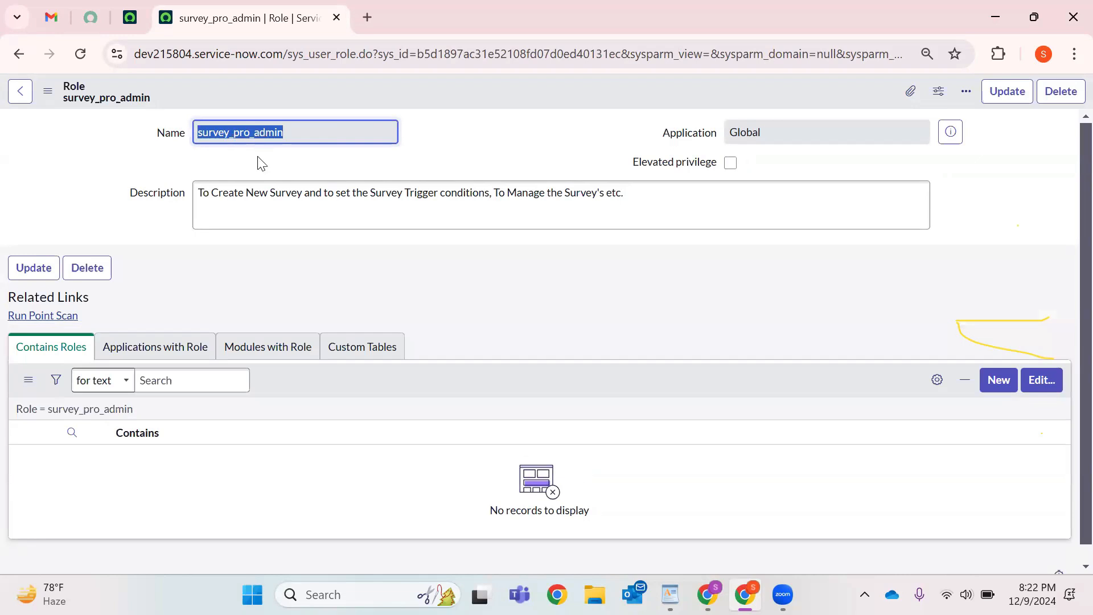
{"action": "triple_click", "coordinate": [325, 194]}
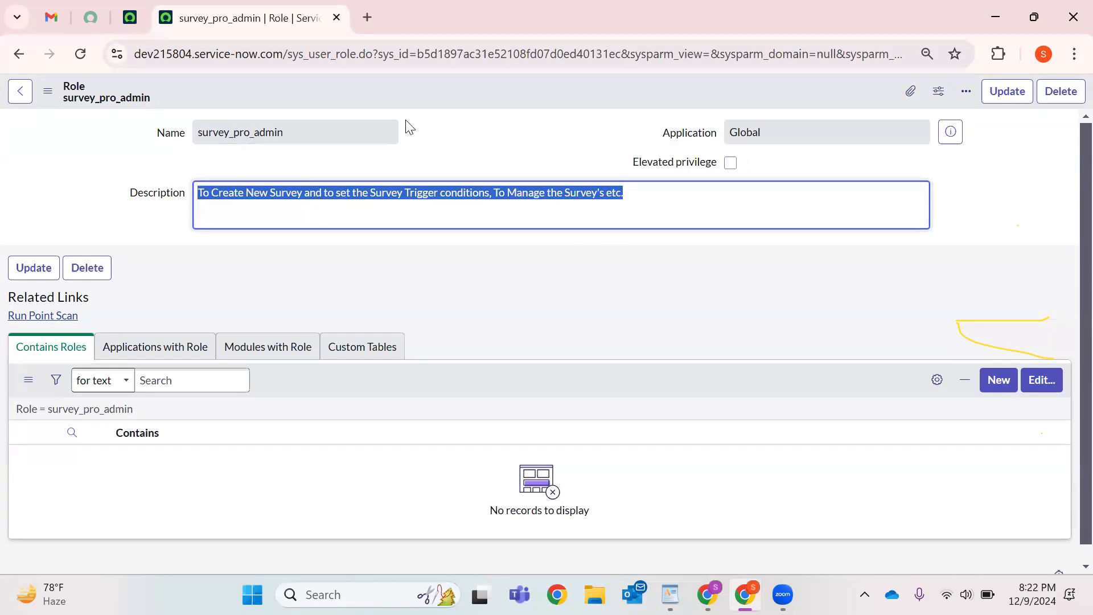
{"action": "double_click", "coordinate": [293, 127]}
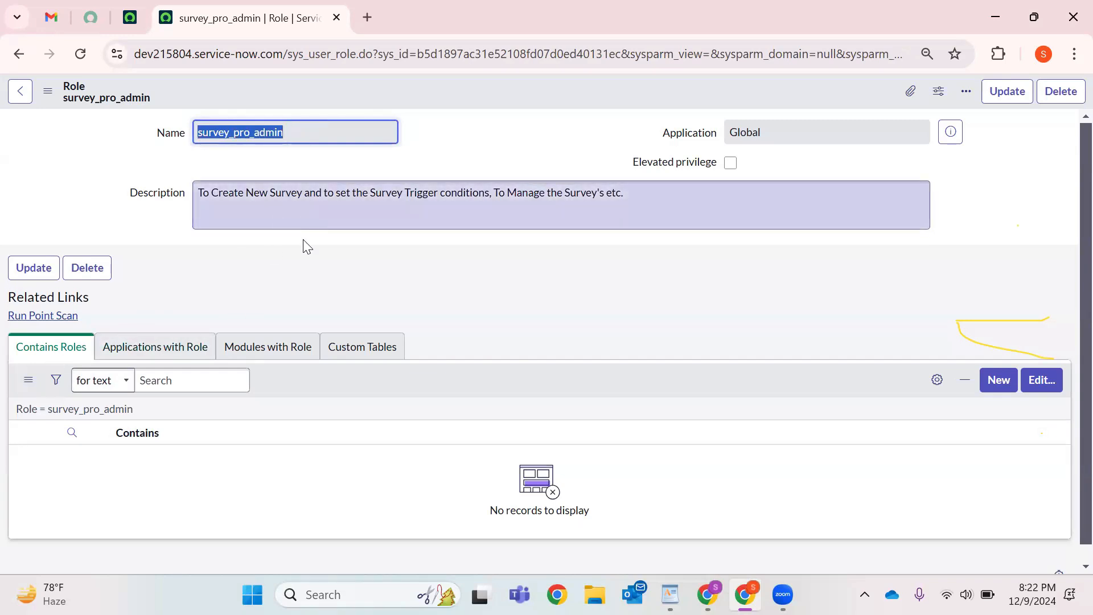
Step: Open the previously visited Users list from the navigator history in a new browser tab
{"action": "left_click", "coordinate": [130, 18]}
{"action": "left_click", "coordinate": [88, 112]}
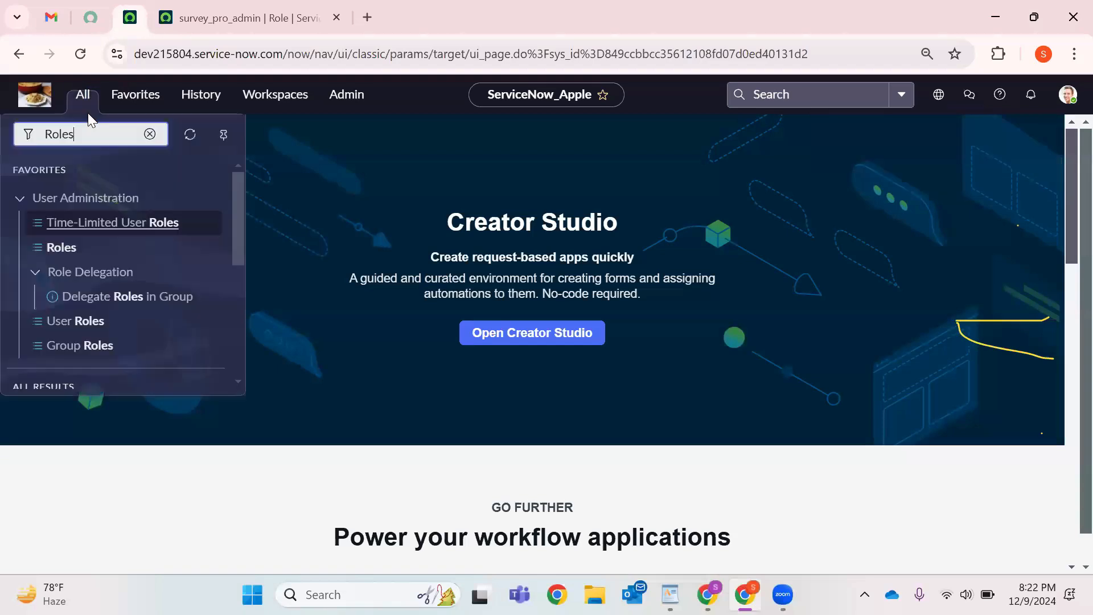
{"action": "key", "text": "BackSpace"}
{"action": "key", "text": "BackSpace"}
{"action": "key", "text": "BackSpace"}
{"action": "key", "text": "BackSpace"}
{"action": "key", "text": "BackSpace"}
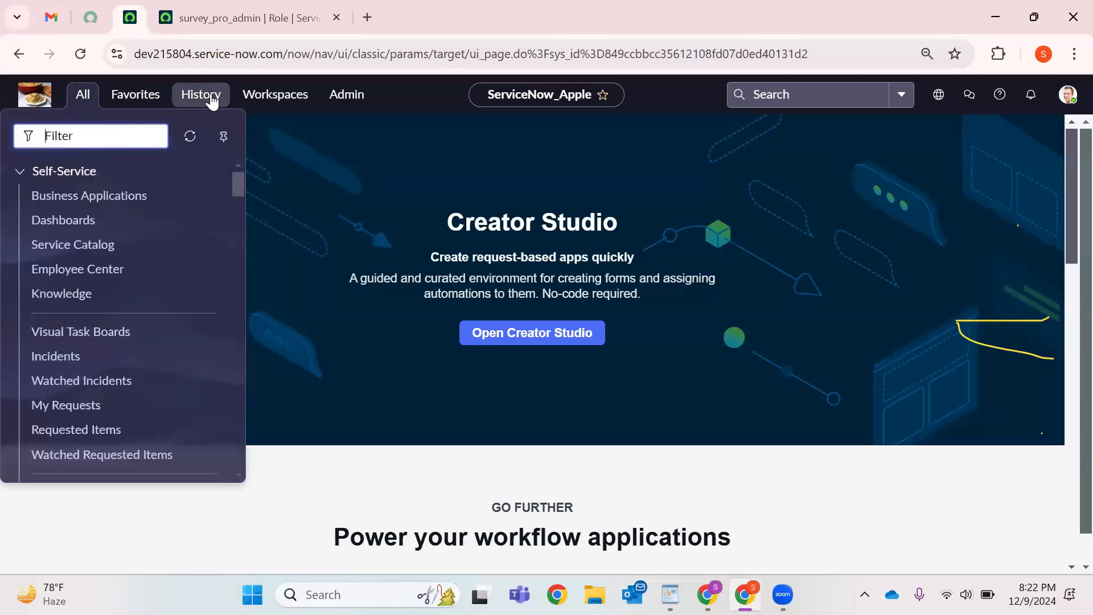
{"action": "left_click", "coordinate": [210, 98]}
{"action": "scroll", "coordinate": [130, 246], "scroll_direction": "down", "scroll_amount": 5}
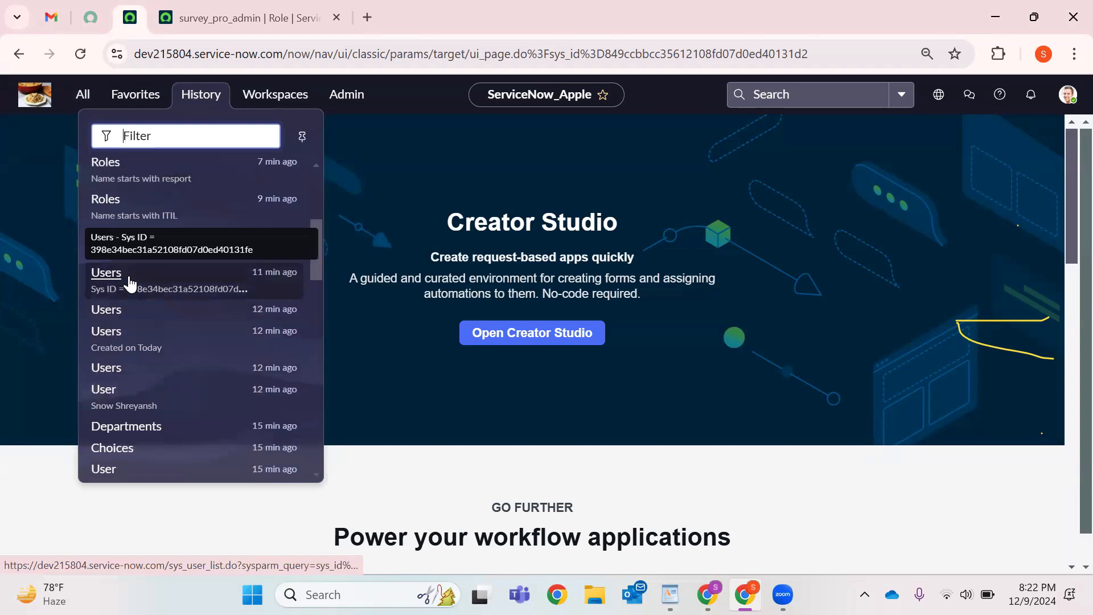
{"action": "right_click", "coordinate": [118, 311]}
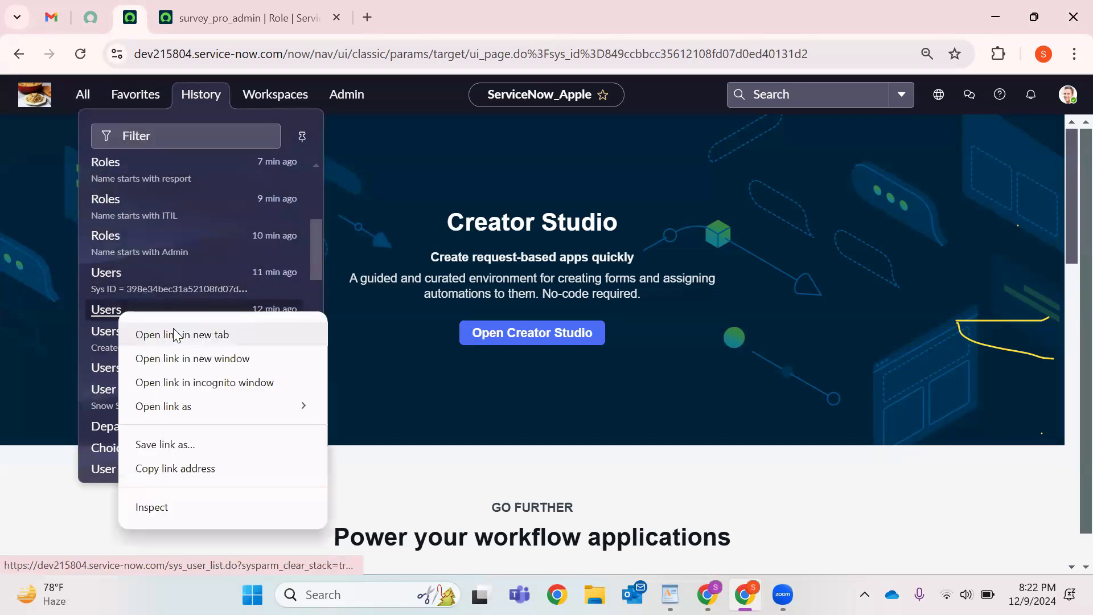
{"action": "left_click", "coordinate": [172, 334]}
{"action": "scroll", "coordinate": [131, 293], "scroll_direction": "up", "scroll_amount": 1}
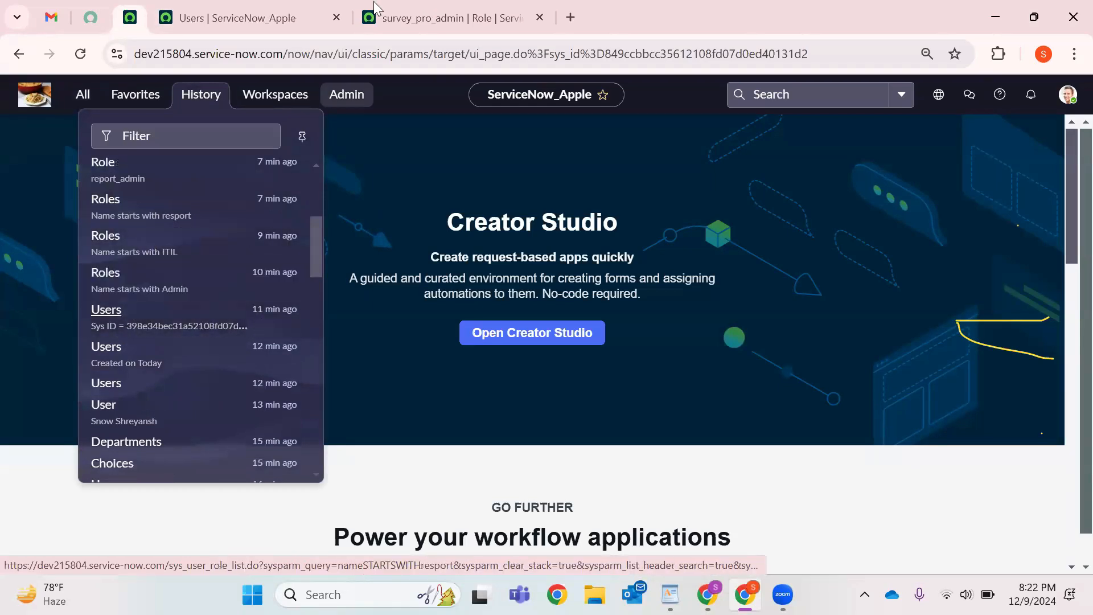
Step: Open the newest user's record in a new tab and scroll to its empty Roles list
{"action": "left_click", "coordinate": [245, 18]}
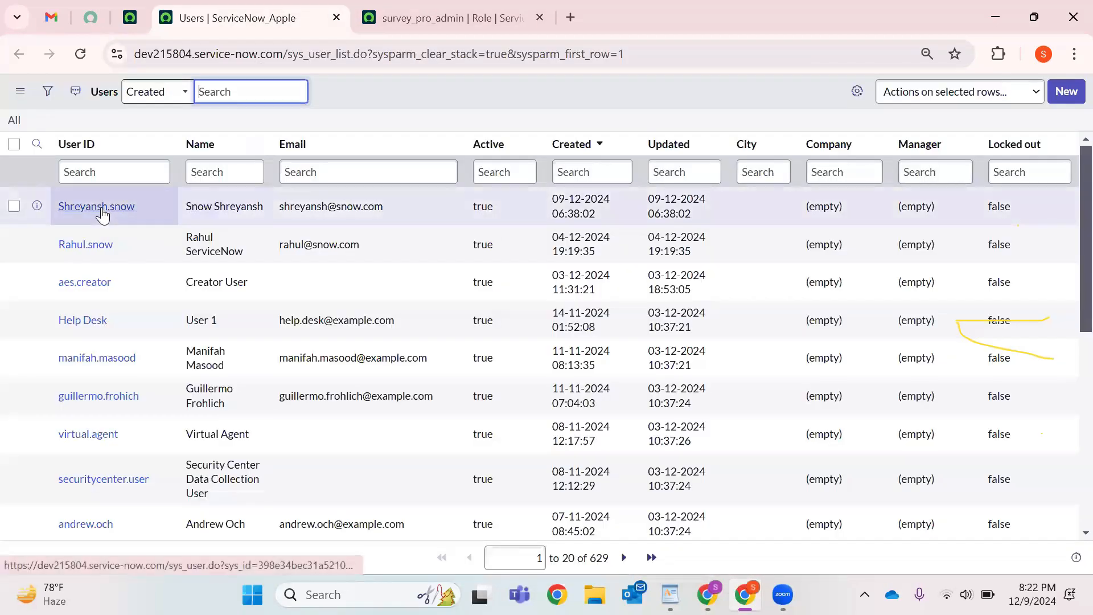
{"action": "right_click", "coordinate": [102, 215]}
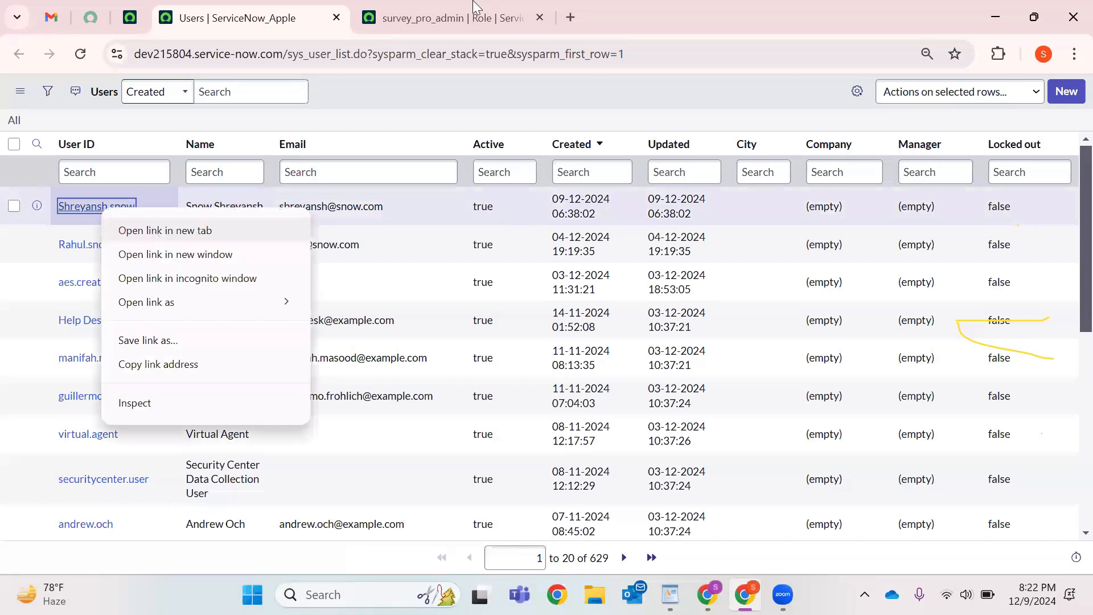
{"action": "left_click", "coordinate": [152, 230]}
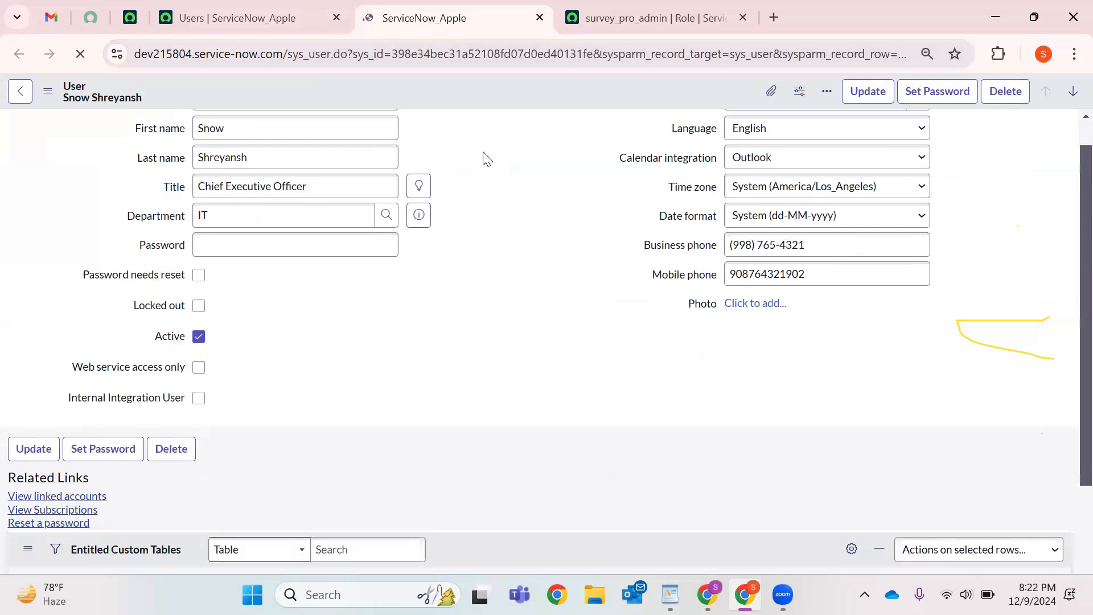
{"action": "scroll", "coordinate": [483, 154], "scroll_direction": "down", "scroll_amount": 3}
{"action": "scroll", "coordinate": [484, 159], "scroll_direction": "down", "scroll_amount": 1}
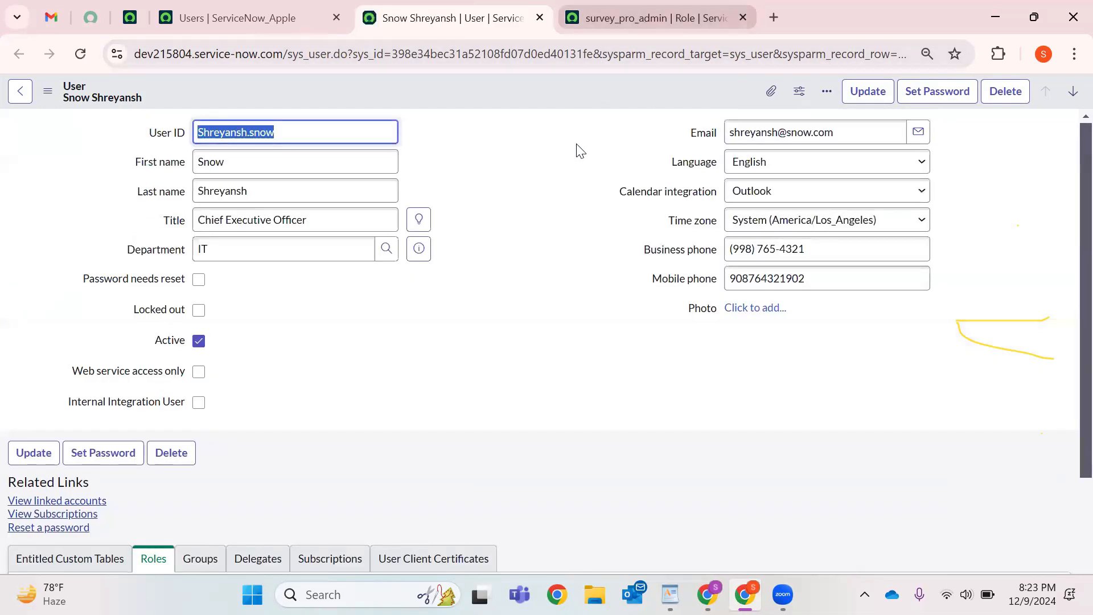
{"action": "scroll", "coordinate": [547, 190], "scroll_direction": "down", "scroll_amount": 4}
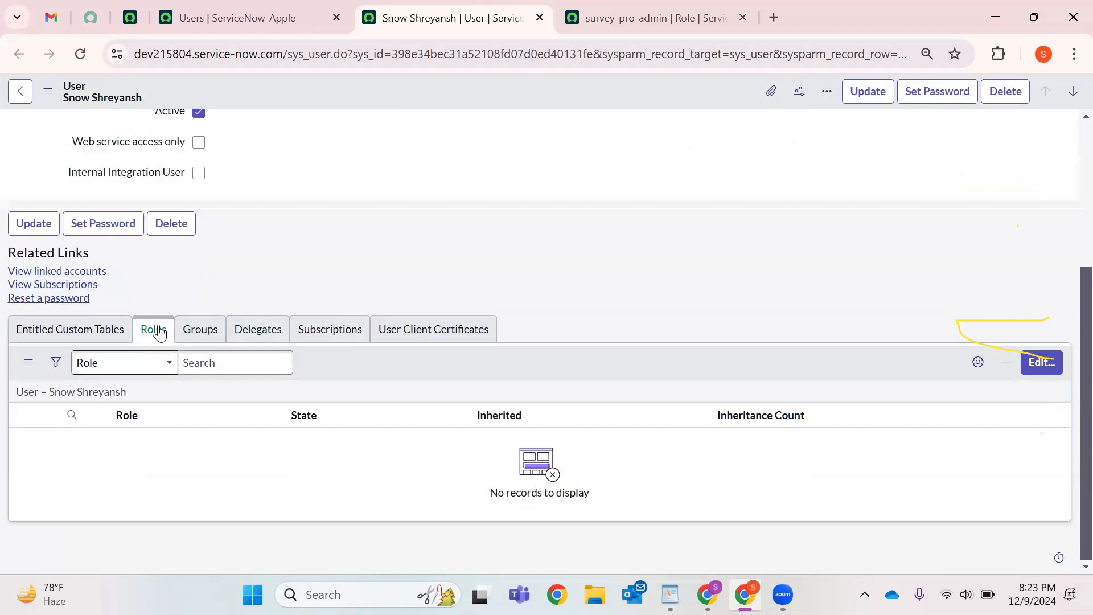
{"action": "scroll", "coordinate": [473, 266], "scroll_direction": "up", "scroll_amount": 4}
{"action": "scroll", "coordinate": [903, 393], "scroll_direction": "down", "scroll_amount": 4}
Step: Filter available roles by 'survey', add survey_pro_admin to the user's roles and save
{"action": "left_click", "coordinate": [1046, 365]}
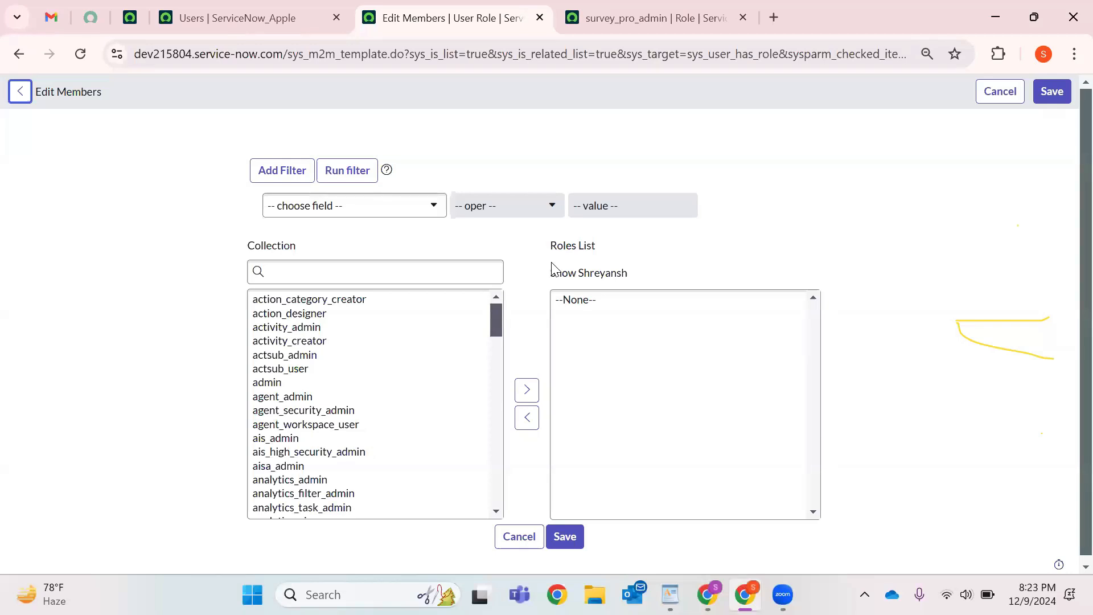
{"action": "key", "text": "ctrl+a"}
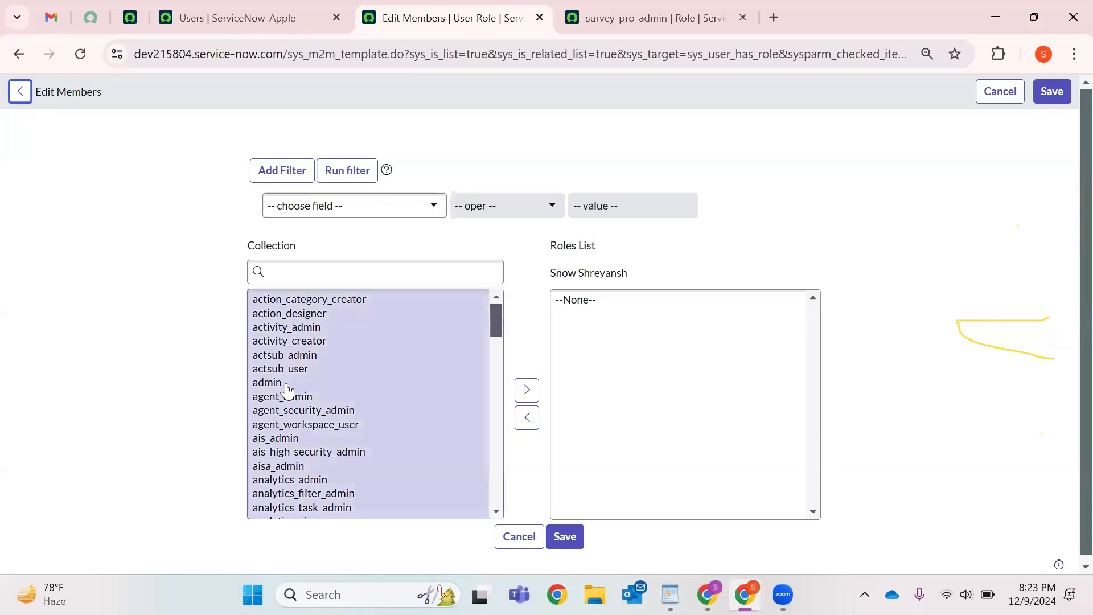
{"action": "left_click", "coordinate": [317, 276]}
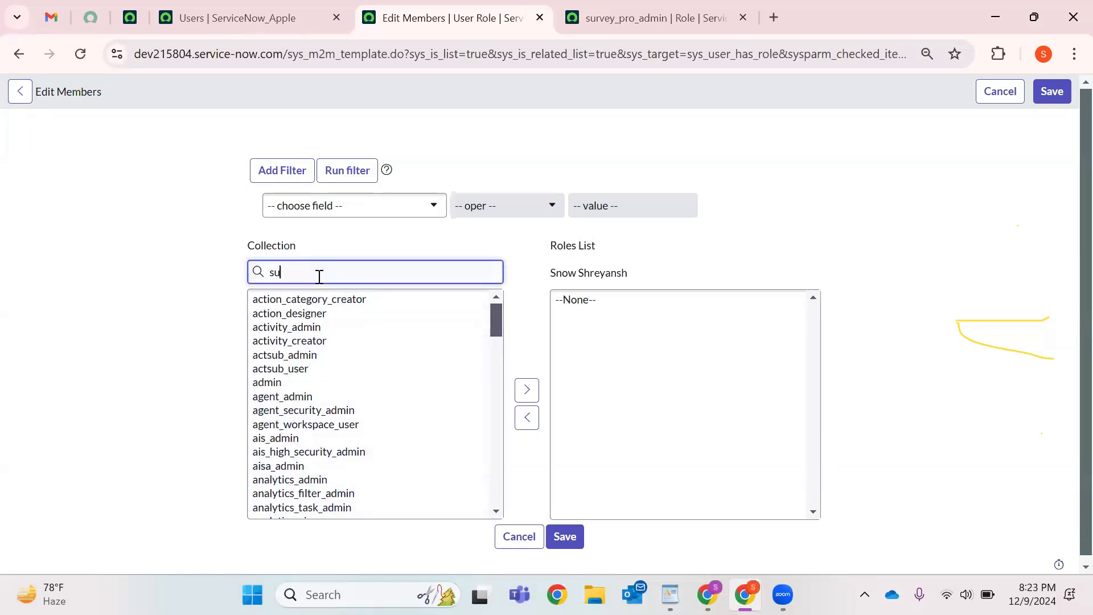
{"action": "type", "text": "survey"}
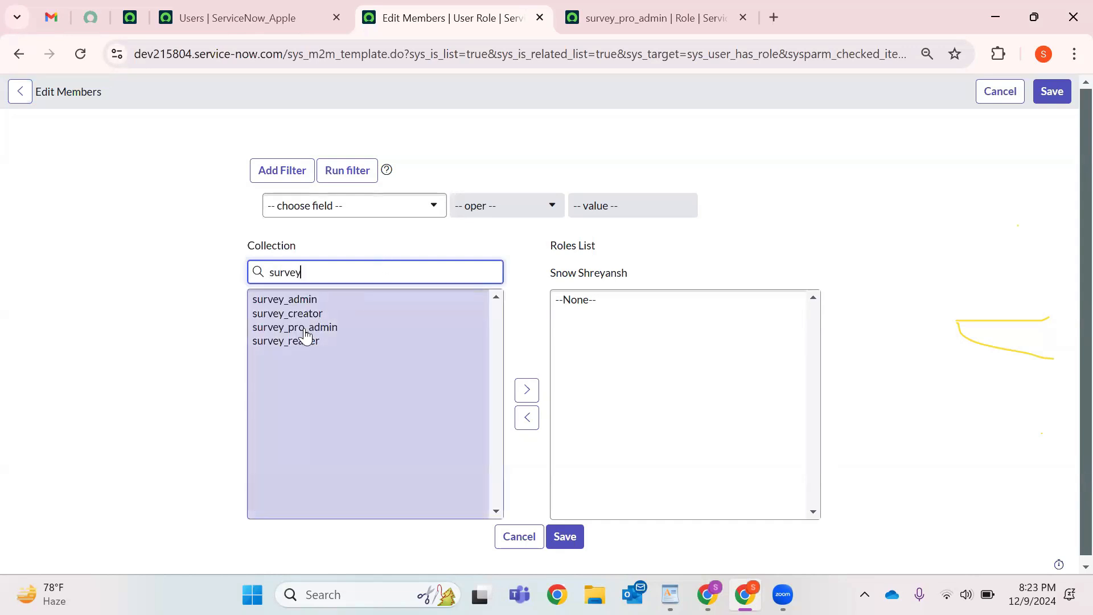
{"action": "left_click", "coordinate": [308, 330]}
{"action": "left_click", "coordinate": [527, 390]}
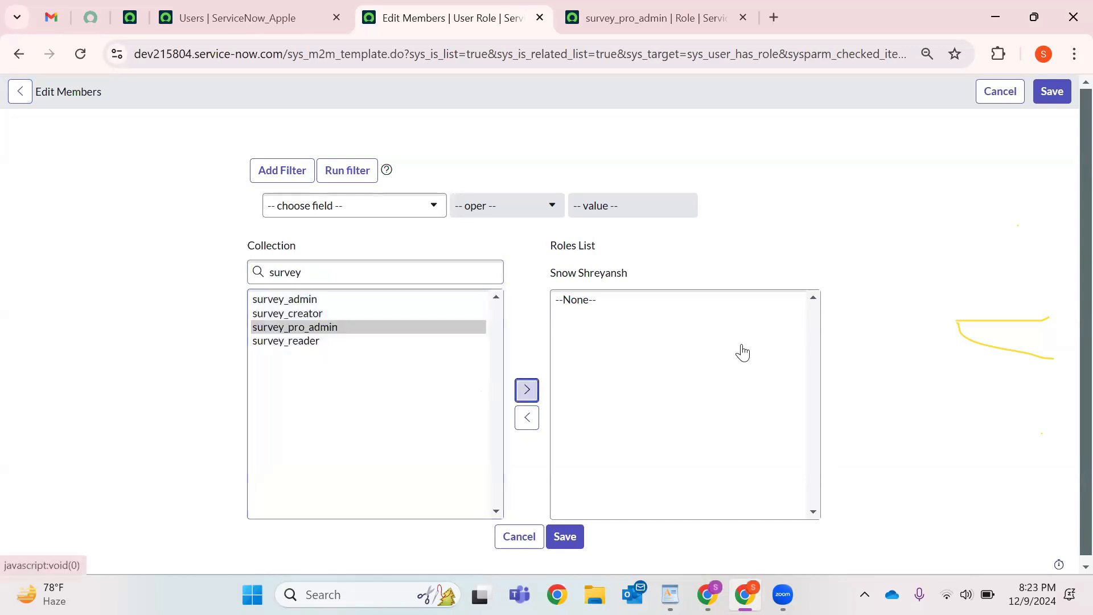
{"action": "left_click", "coordinate": [565, 536]}
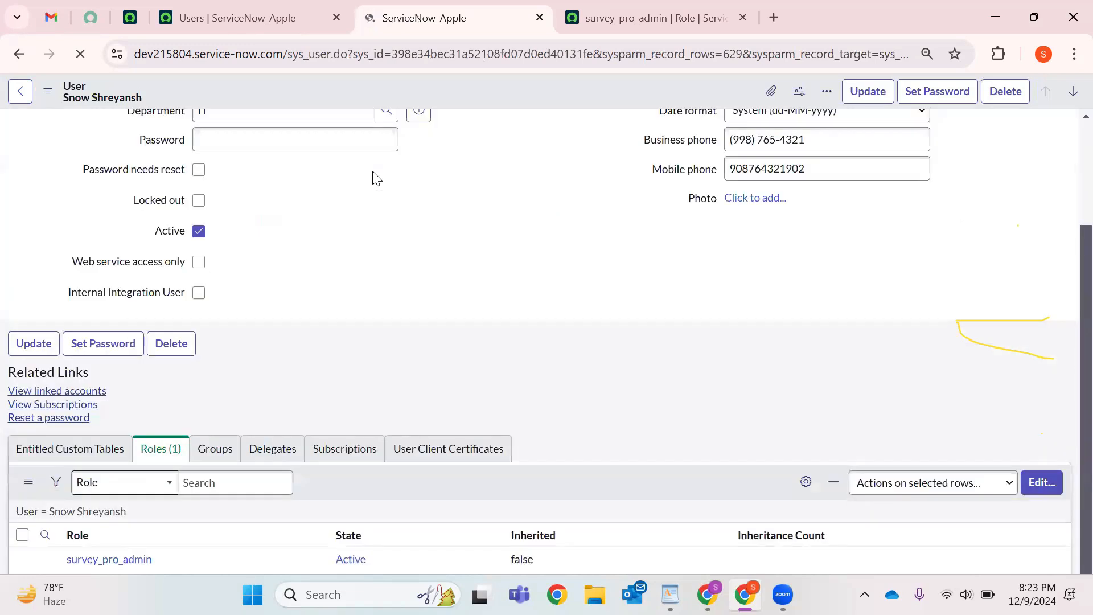
Step: Reload the user record to confirm survey_pro_admin is assigned, then go to the survey_pro_admin role tab
{"action": "left_click", "coordinate": [81, 55]}
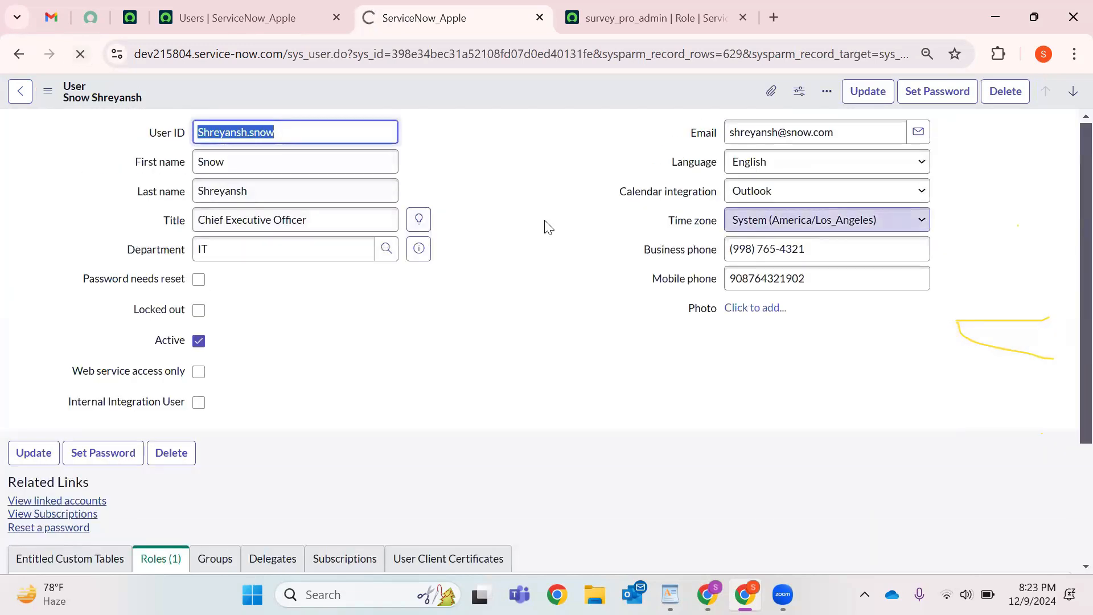
{"action": "scroll", "coordinate": [284, 484], "scroll_direction": "down", "scroll_amount": 3}
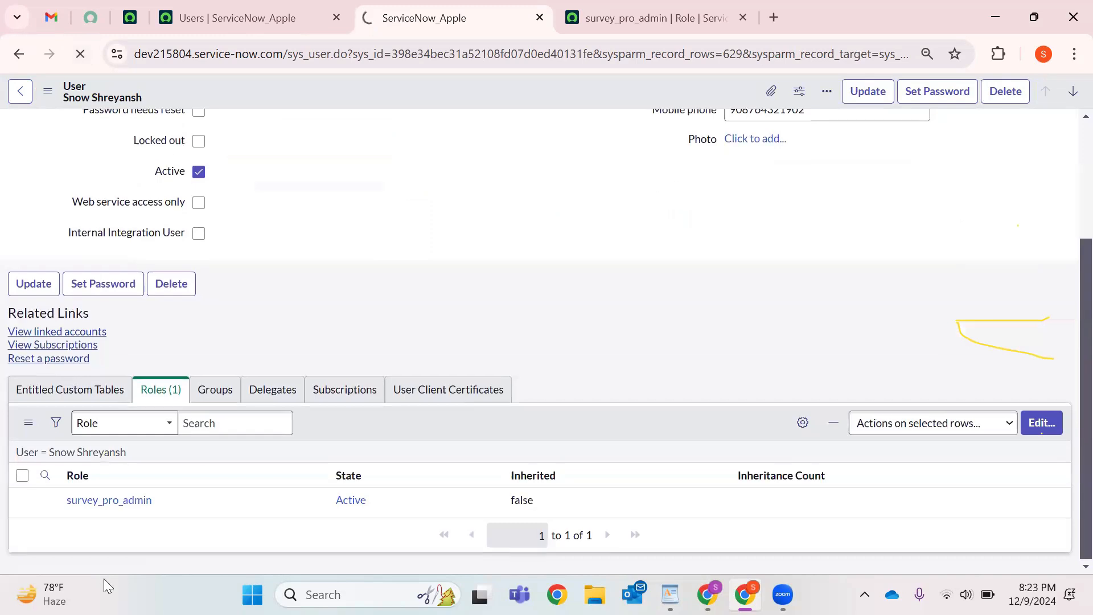
{"action": "scroll", "coordinate": [52, 357], "scroll_direction": "up", "scroll_amount": 1}
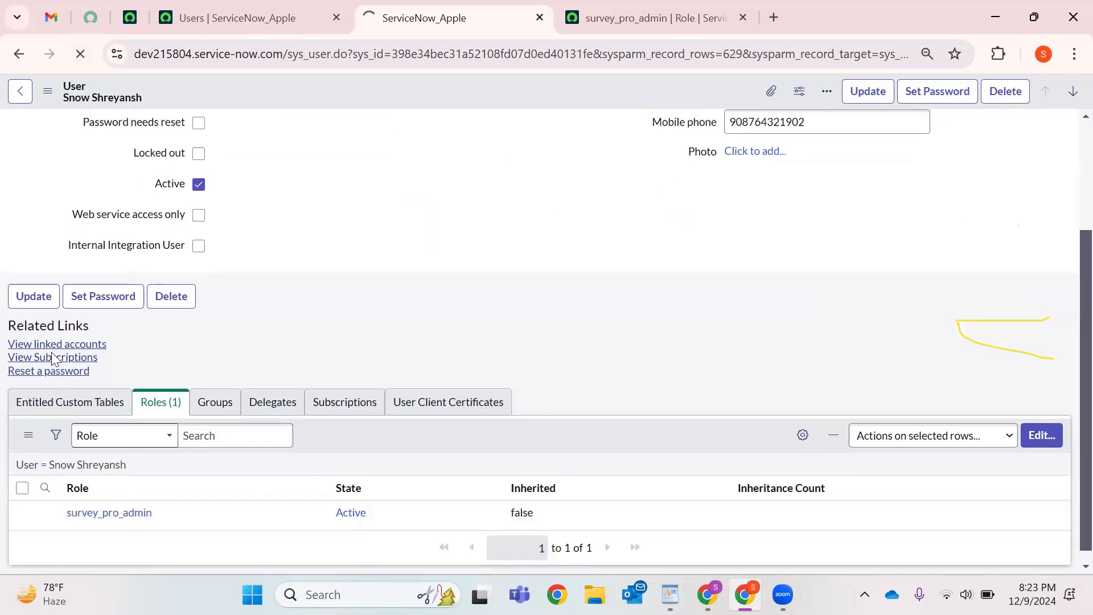
{"action": "scroll", "coordinate": [1064, 326], "scroll_direction": "up", "scroll_amount": 2}
{"action": "scroll", "coordinate": [881, 343], "scroll_direction": "down", "scroll_amount": 3}
{"action": "left_click", "coordinate": [654, 18]}
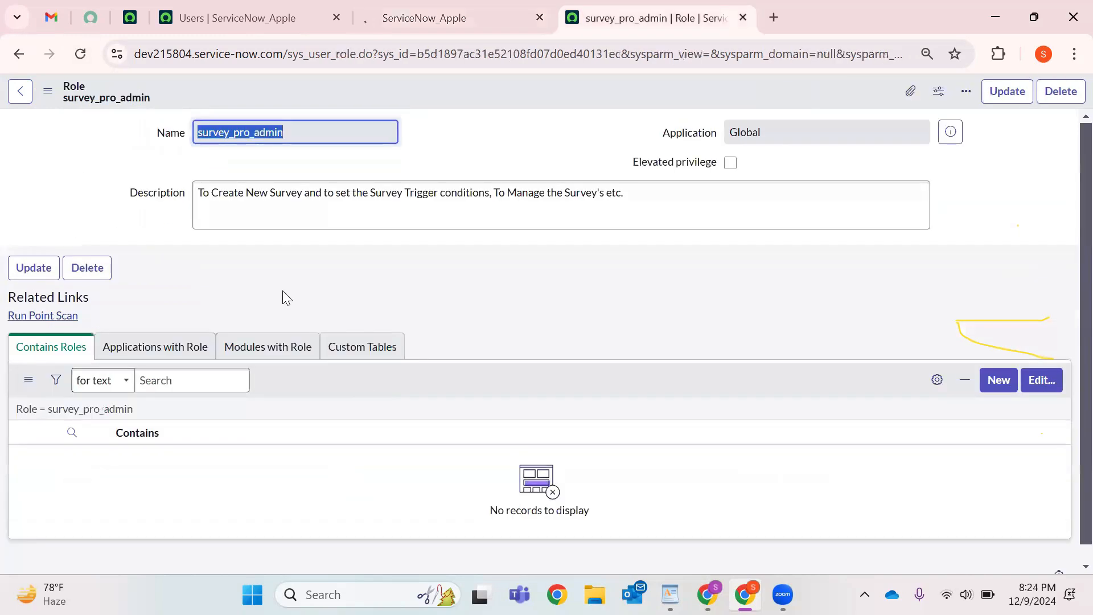
Step: Open the Edit Members page for survey_pro_admin's Contains Roles list
{"action": "left_click", "coordinate": [283, 291]}
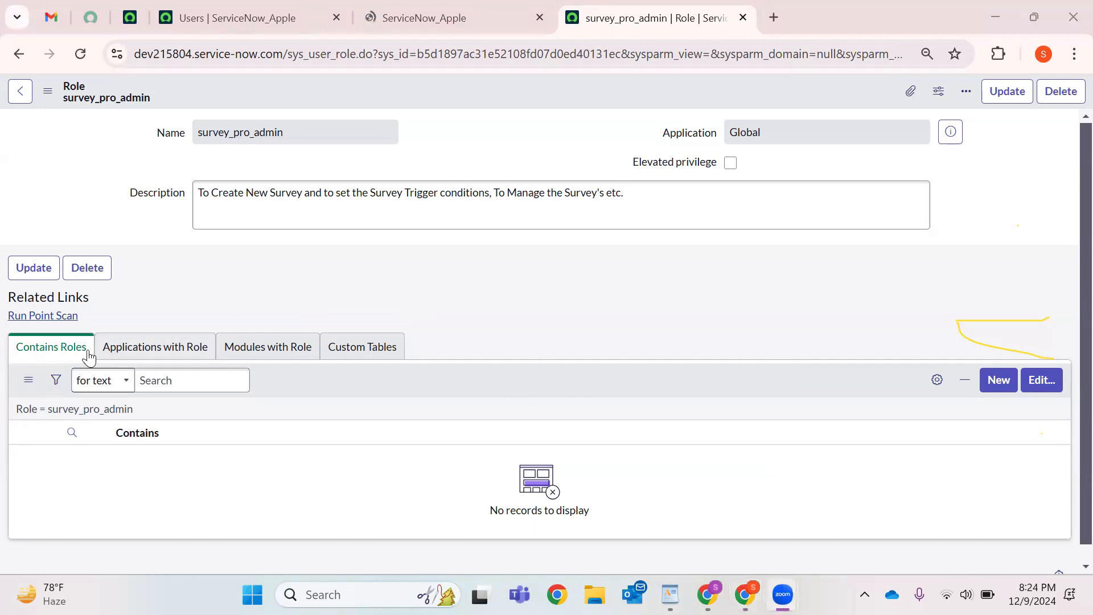
{"action": "left_click", "coordinate": [1038, 390]}
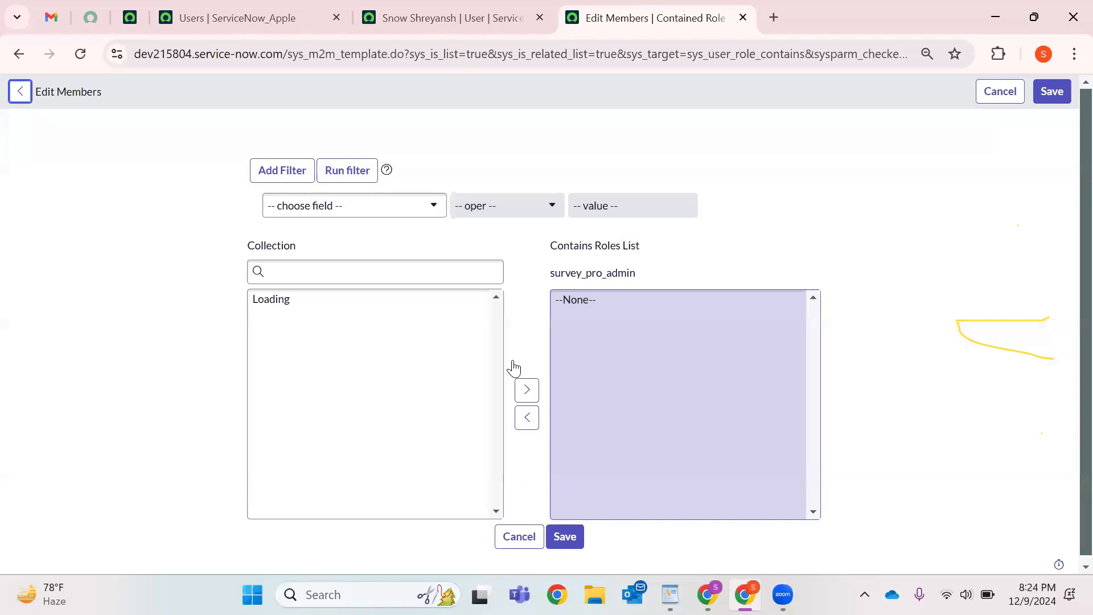
Step: Filter roles by 'survey', add survey_admin, survey_creator and survey_reader as contained roles, and save
{"action": "left_click", "coordinate": [364, 267]}
{"action": "type", "text": "survey"}
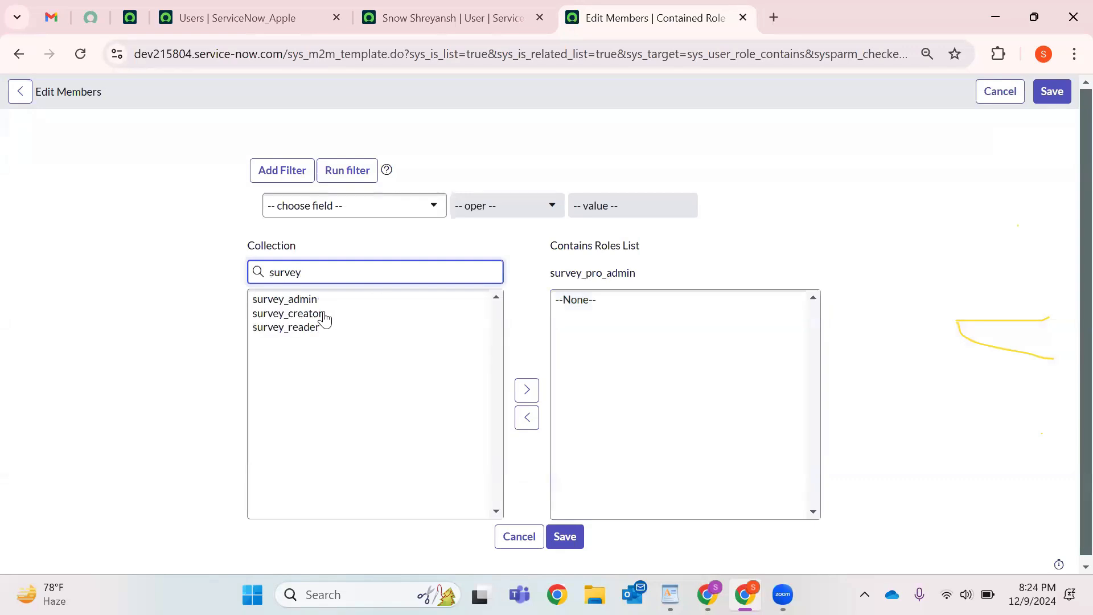
{"action": "key", "text": "Tab"}
{"action": "left_click", "coordinate": [317, 313]}
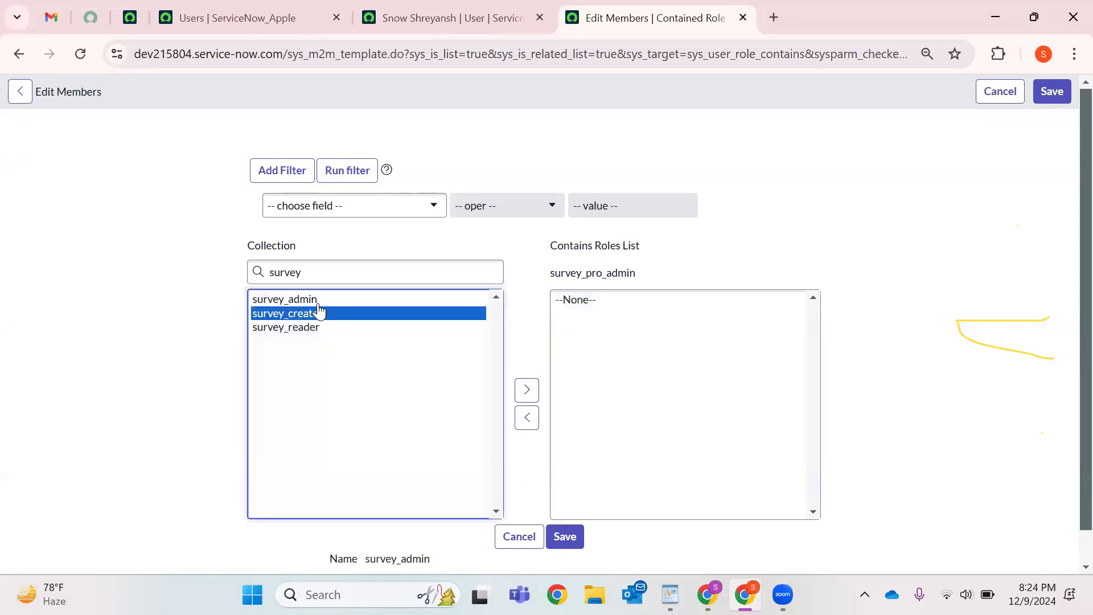
{"action": "key", "text": "Up"}
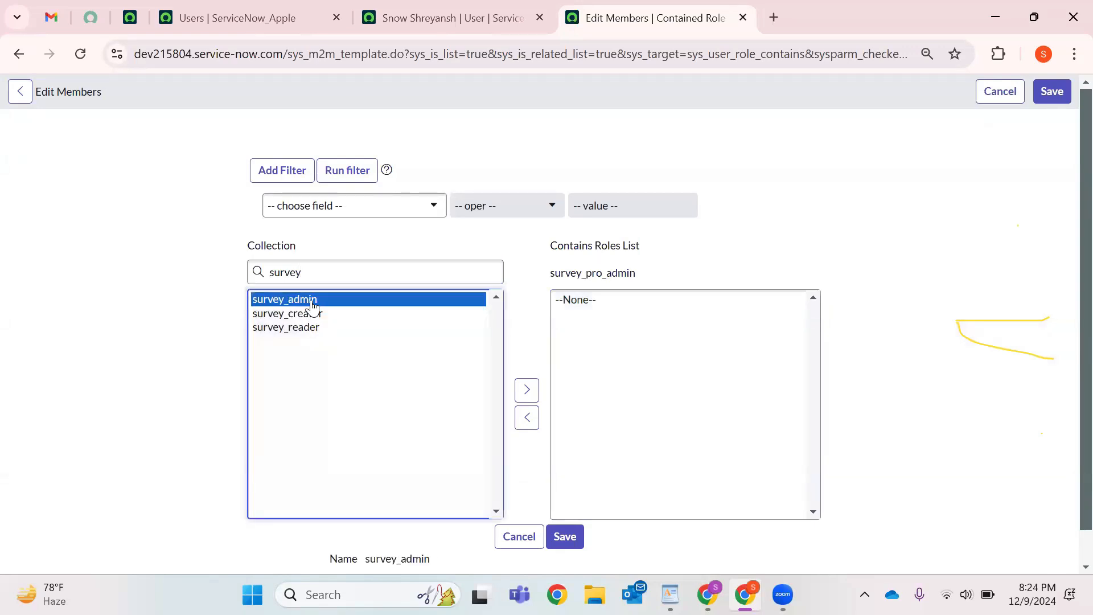
{"action": "key", "text": "shift+Down"}
{"action": "key", "text": "shift+Down"}
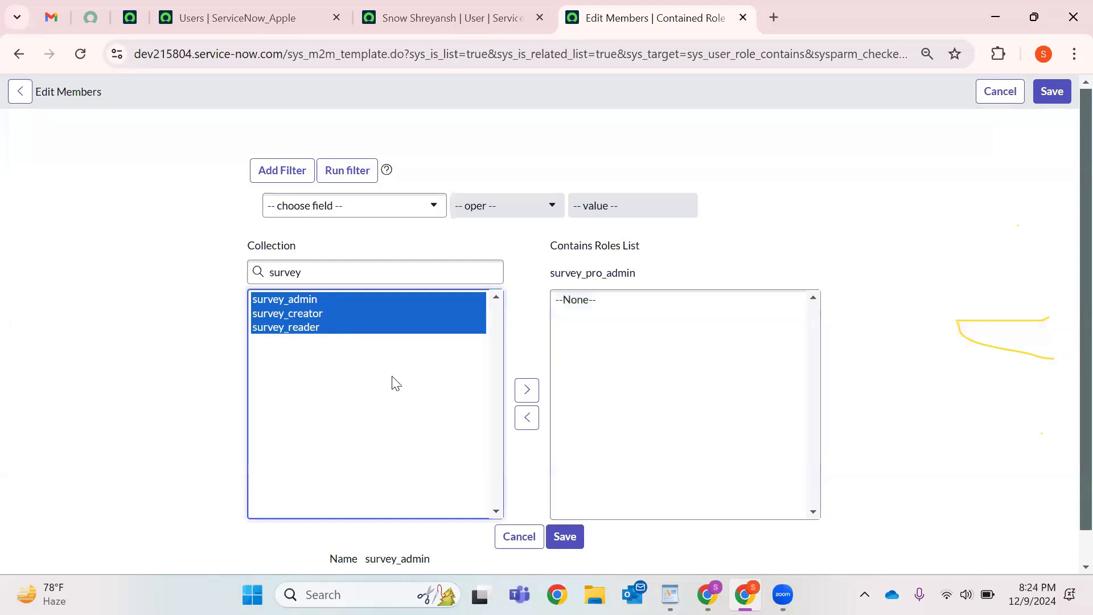
{"action": "left_click", "coordinate": [527, 389]}
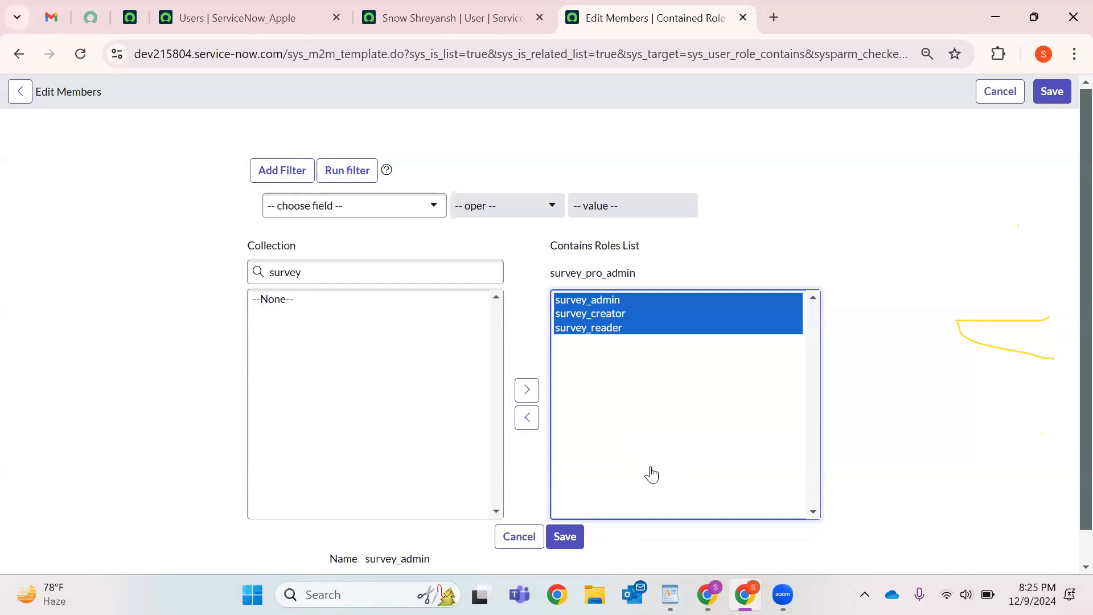
{"action": "left_click", "coordinate": [570, 545]}
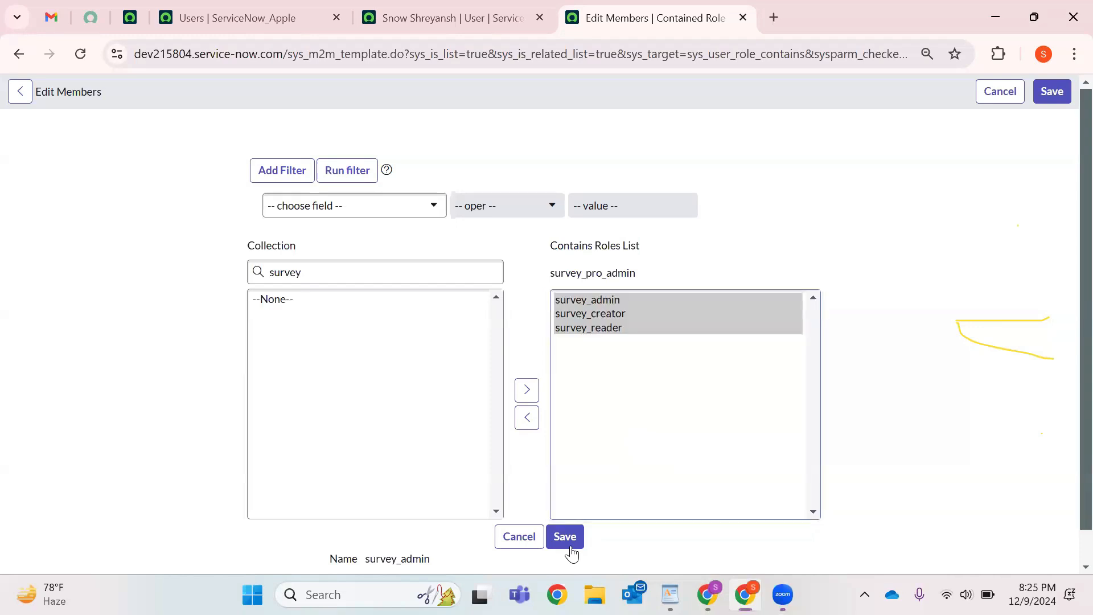
{"action": "left_click", "coordinate": [354, 271]}
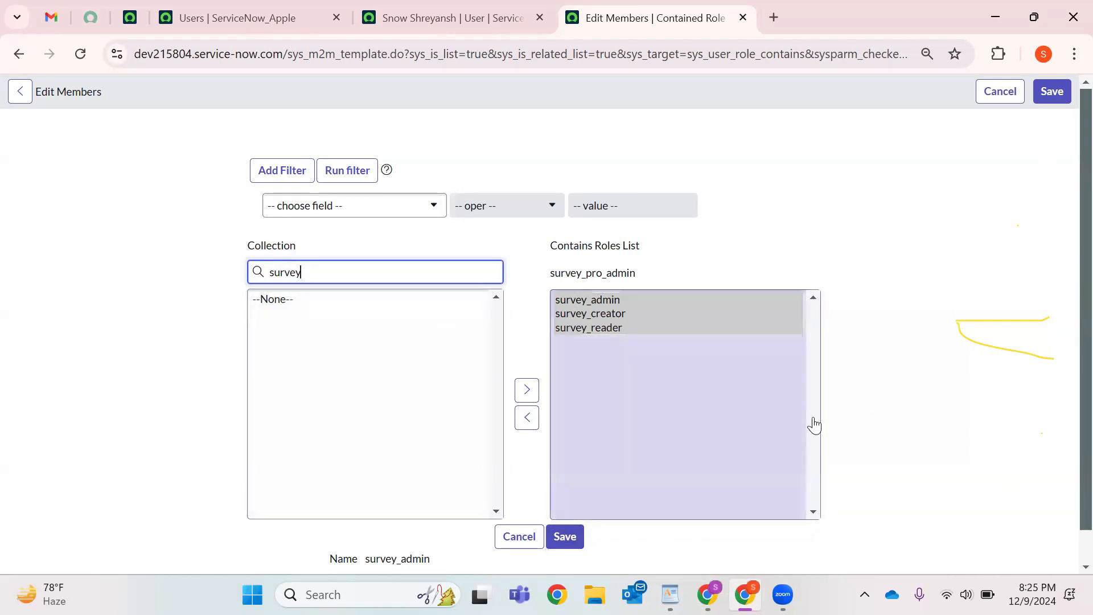
{"action": "left_click", "coordinate": [564, 536]}
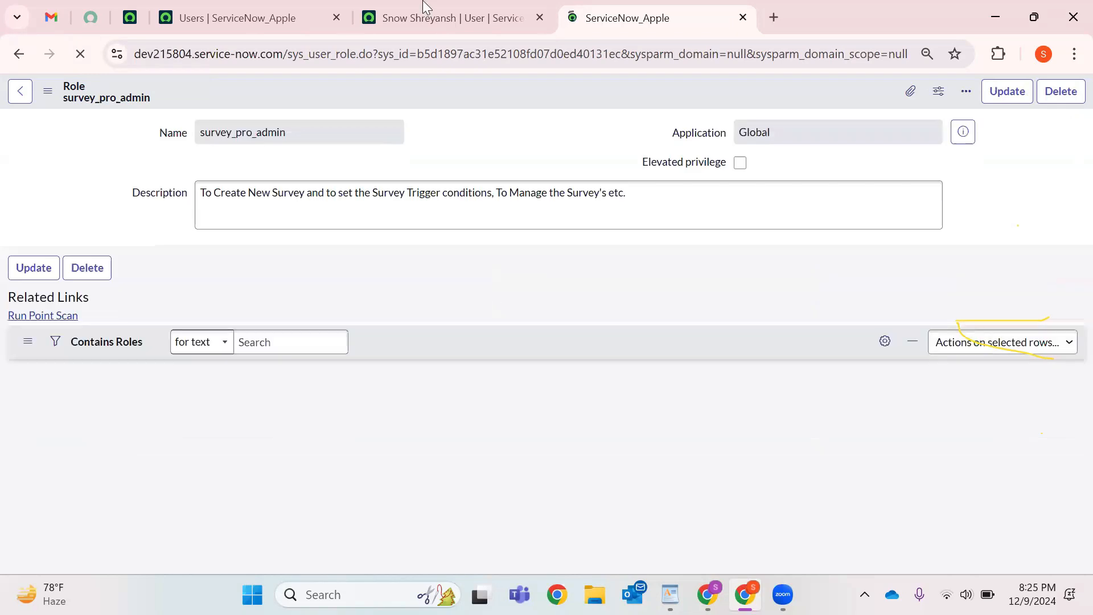
Step: Reload the user record and review its Roles list showing 7 of 7 roles
{"action": "key", "text": "ctrl+shift+Tab"}
{"action": "key", "text": "ctrl+r"}
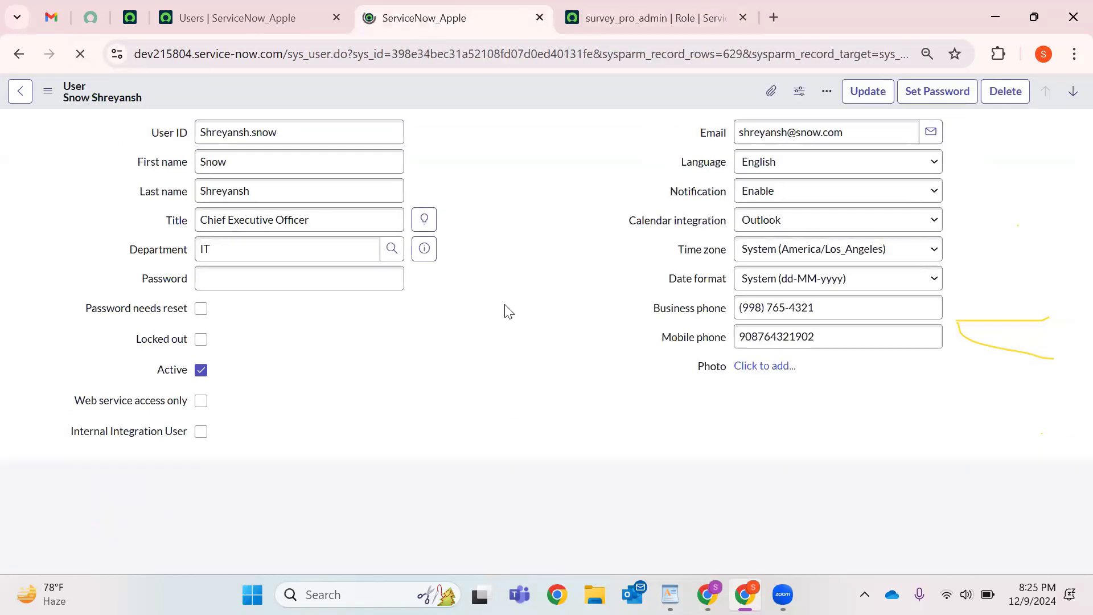
{"action": "scroll", "coordinate": [535, 252], "scroll_direction": "down", "scroll_amount": 9}
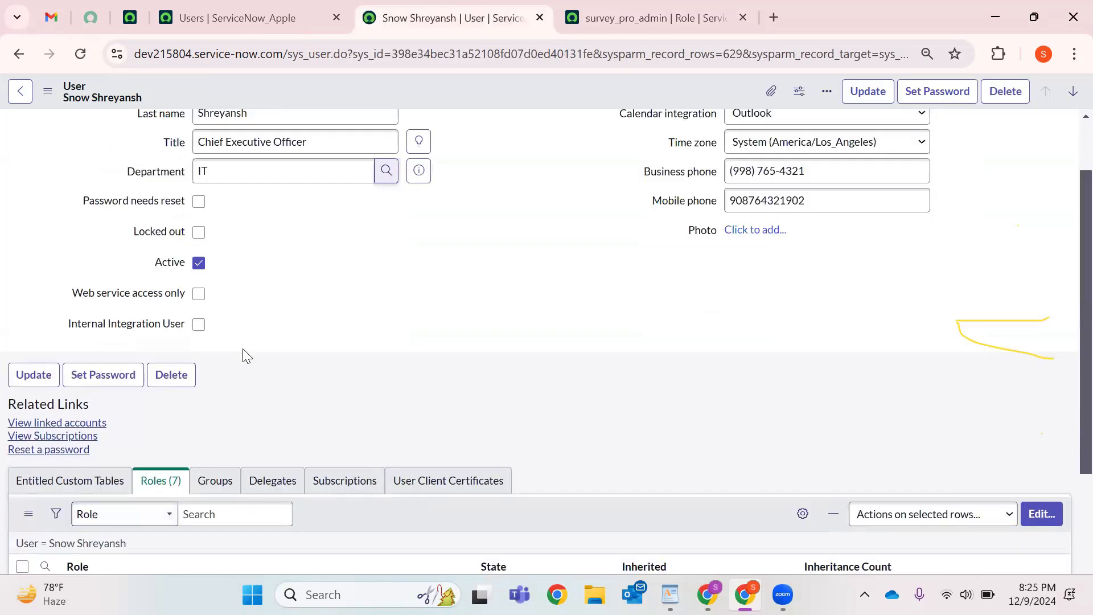
{"action": "scroll", "coordinate": [147, 366], "scroll_direction": "down", "scroll_amount": 5}
{"action": "left_click_drag", "start_coordinate": [159, 480], "coordinate": [34, 330]}
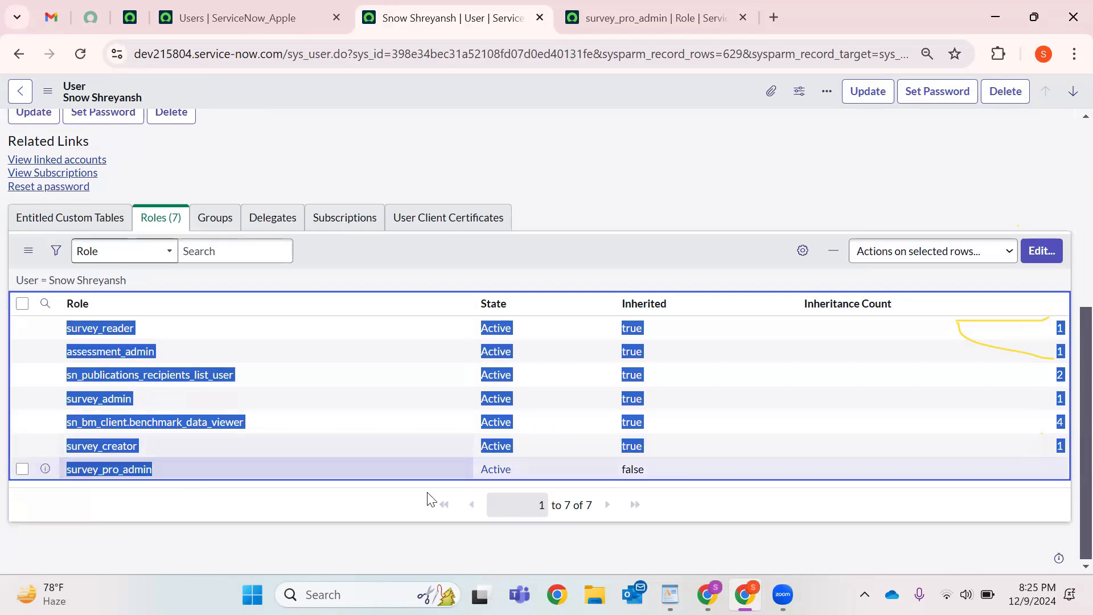
{"action": "left_click_drag", "start_coordinate": [591, 504], "coordinate": [563, 505]}
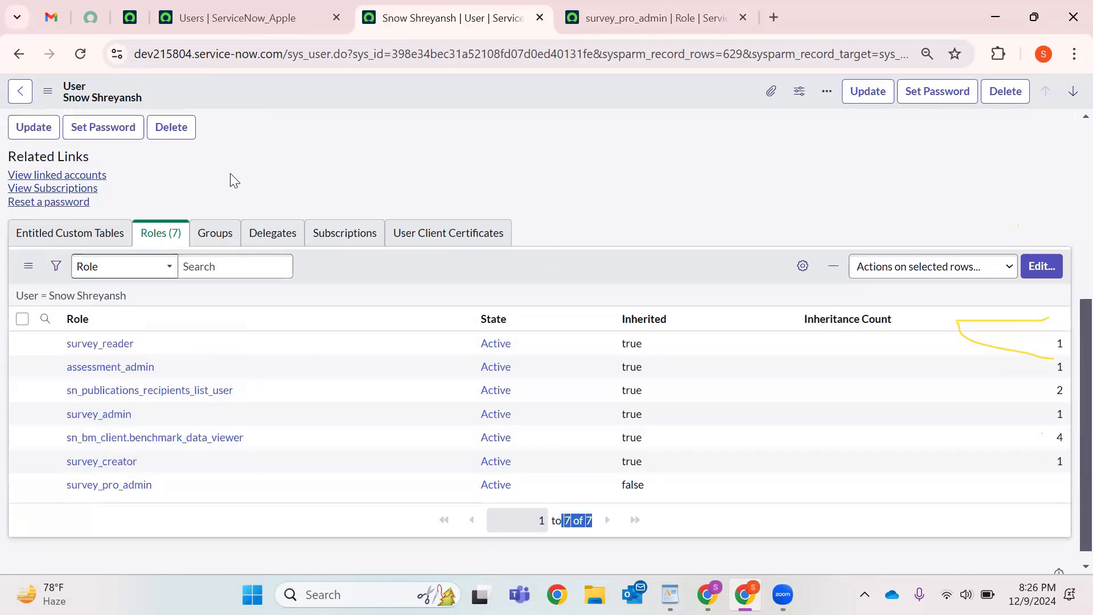
Step: Locate survey_pro_admin among the user's roles, then view its role record listing survey_reader
{"action": "scroll", "coordinate": [229, 151], "scroll_direction": "up", "scroll_amount": 5}
{"action": "scroll", "coordinate": [215, 309], "scroll_direction": "down", "scroll_amount": 5}
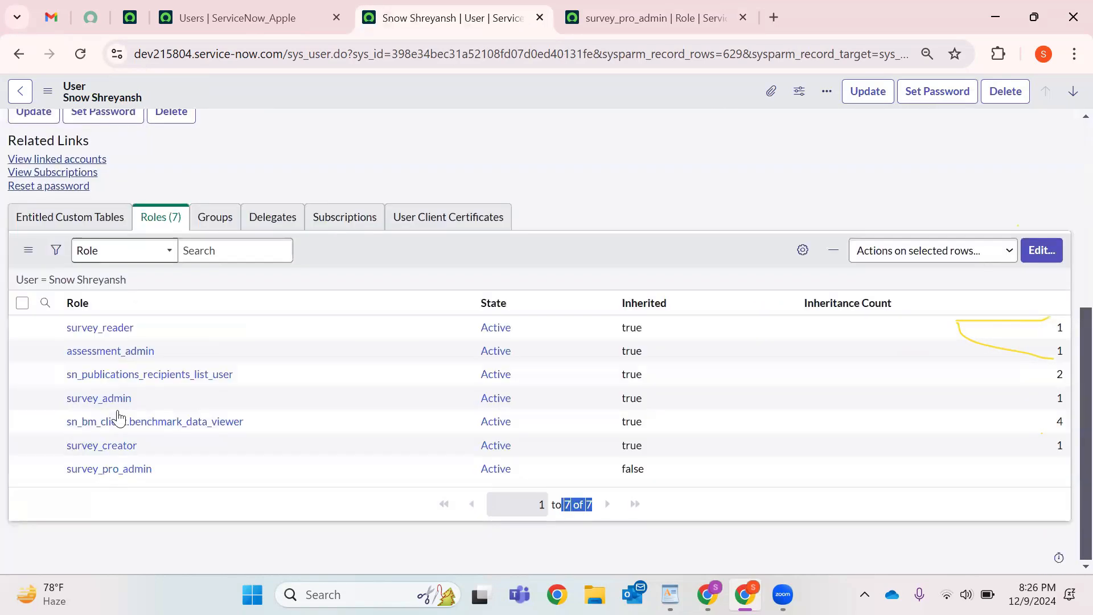
{"action": "double_click", "coordinate": [71, 475]}
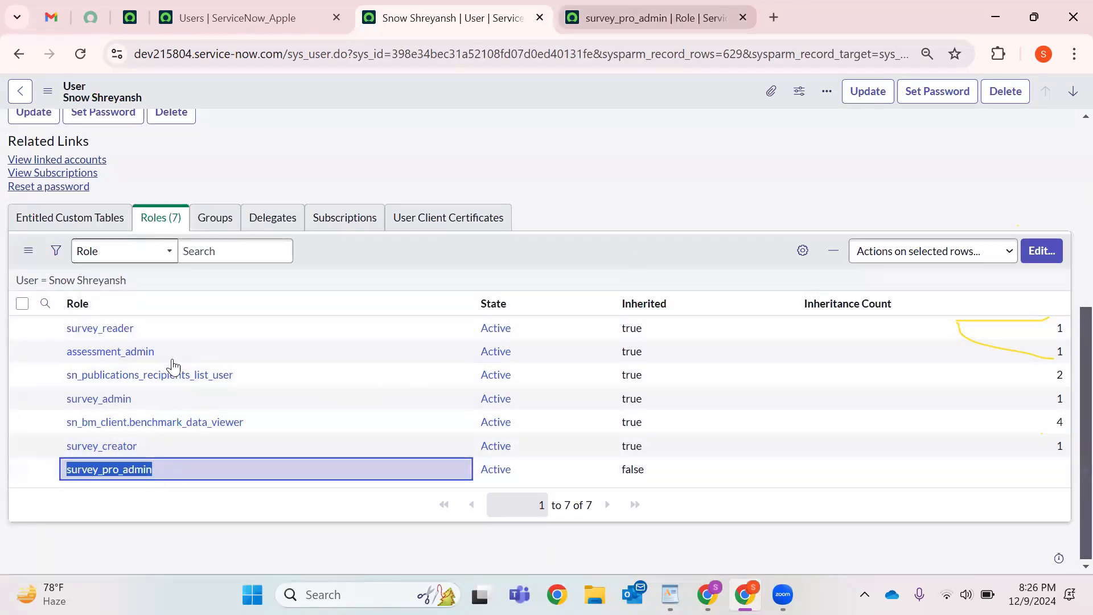
{"action": "key", "text": "ctrl+Tab"}
{"action": "double_click", "coordinate": [74, 456]}
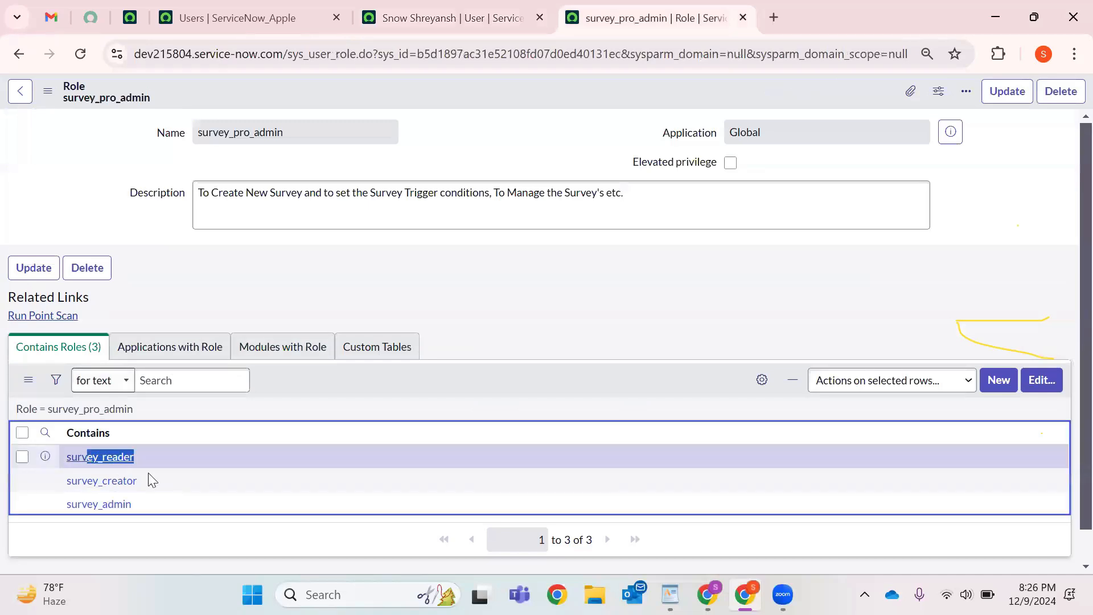
Step: Review survey_creator and survey_admin in survey_pro_admin's Contains Roles list
{"action": "double_click", "coordinate": [74, 480]}
{"action": "double_click", "coordinate": [145, 505]}
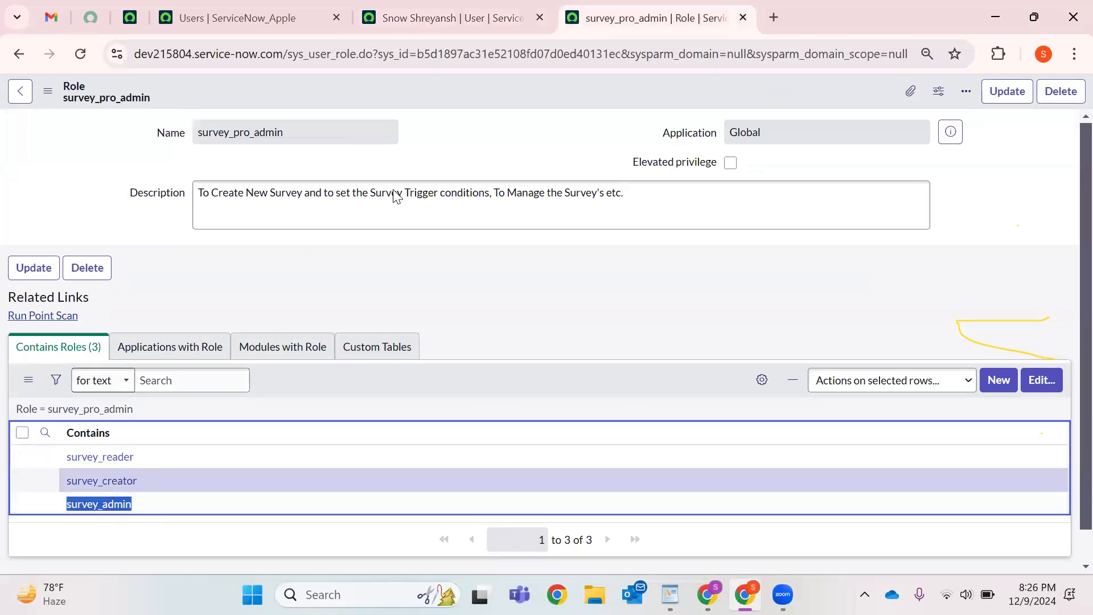
{"action": "key", "text": "ctrl+shift+Tab"}
{"action": "left_click", "coordinate": [624, 7]}
Step: Open the survey_reader and survey_creator role records in their own browser tabs
{"action": "right_click", "coordinate": [110, 465]}
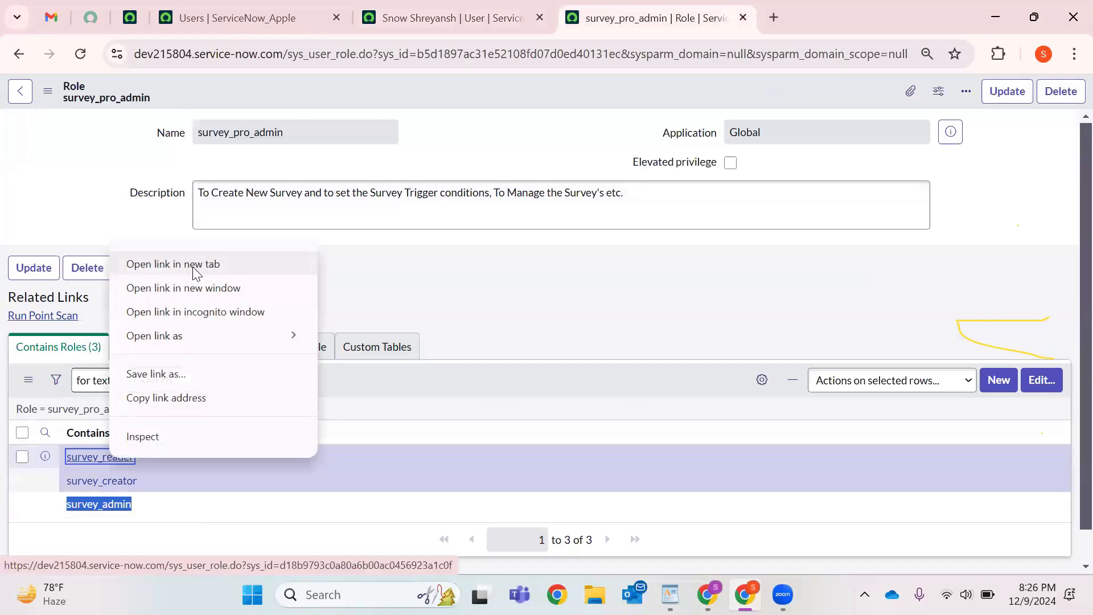
{"action": "left_click", "coordinate": [192, 266]}
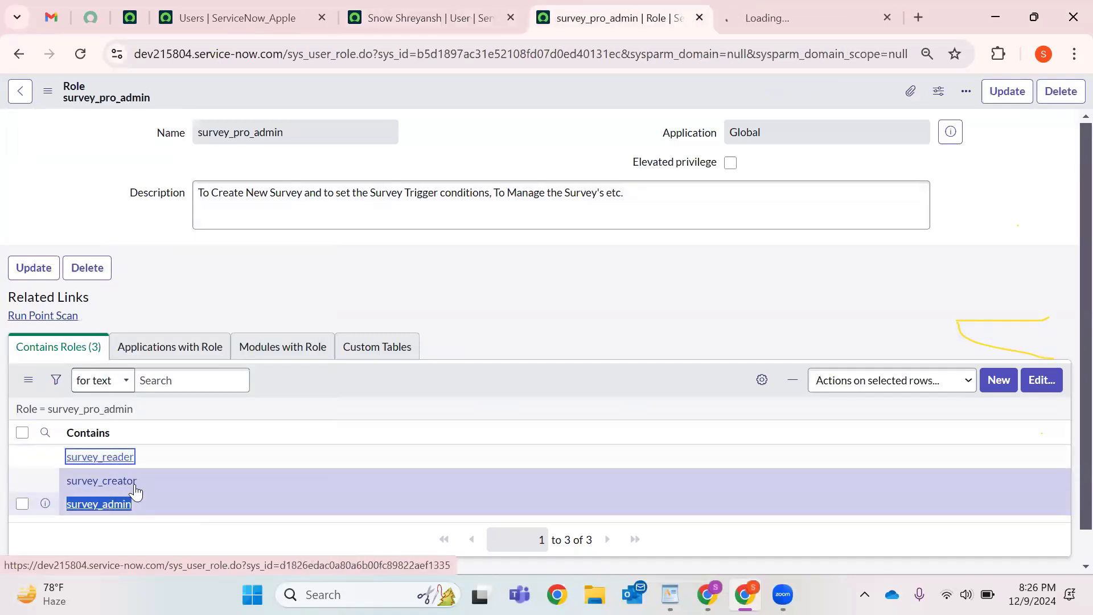
{"action": "right_click", "coordinate": [118, 484]}
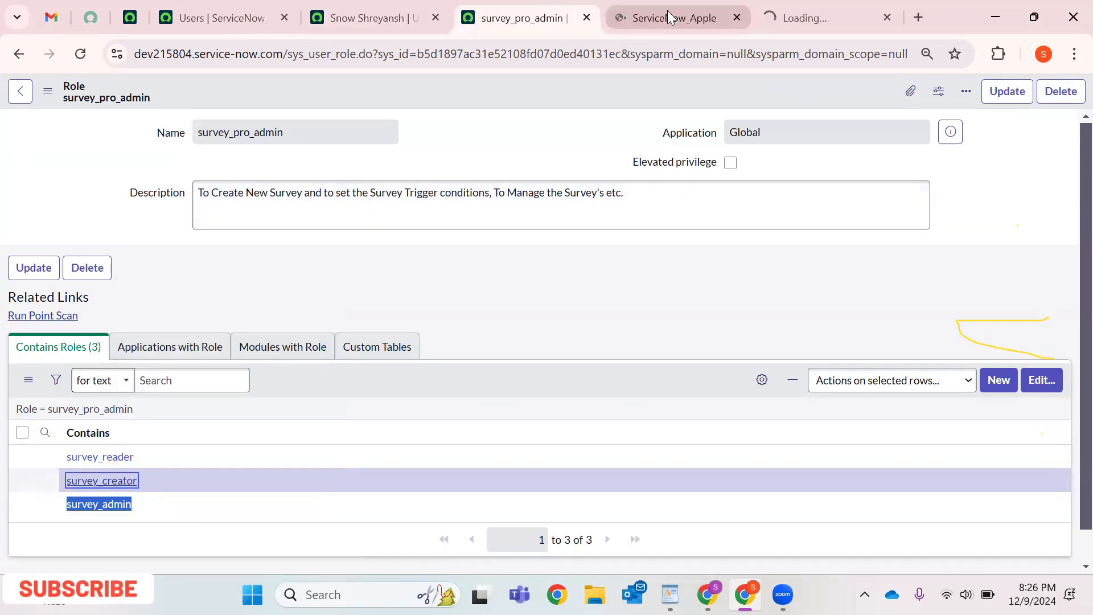
{"action": "left_click", "coordinate": [668, 11]}
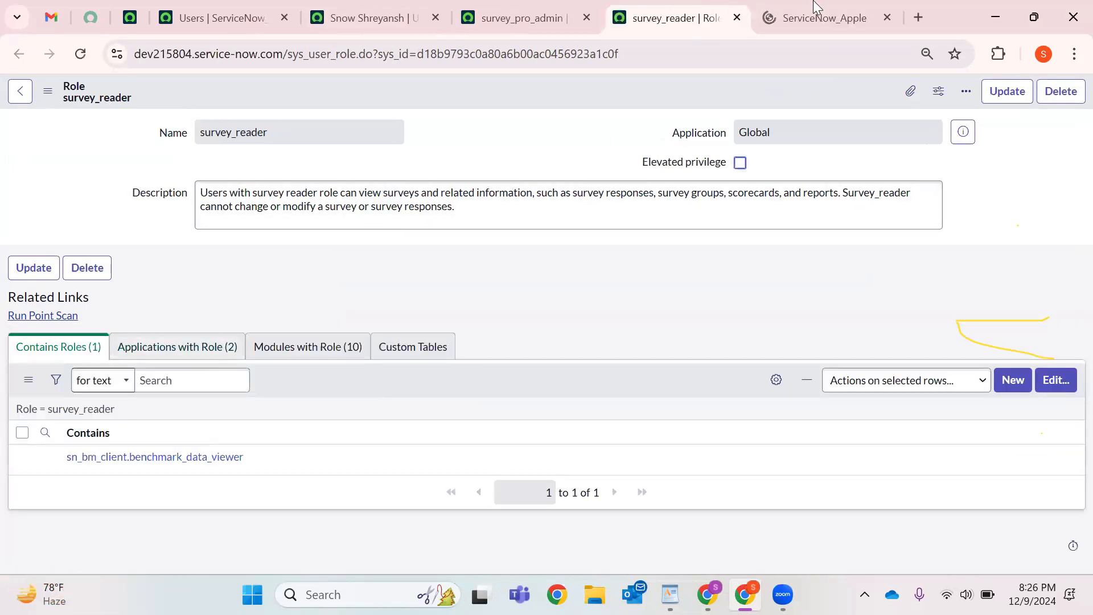
{"action": "left_click", "coordinate": [824, 18]}
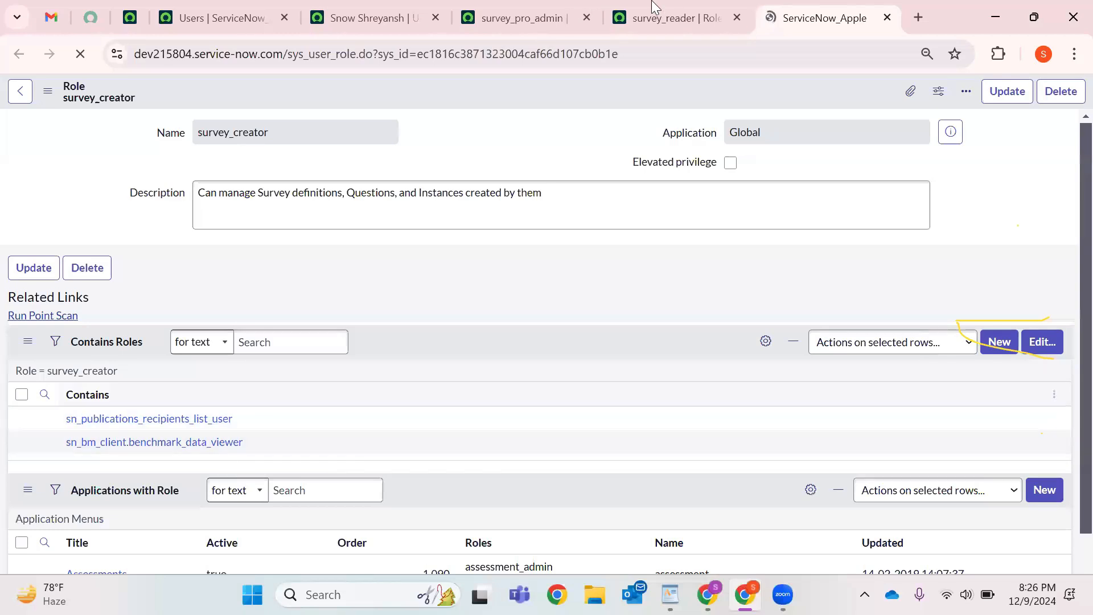
{"action": "left_click", "coordinate": [652, 18]}
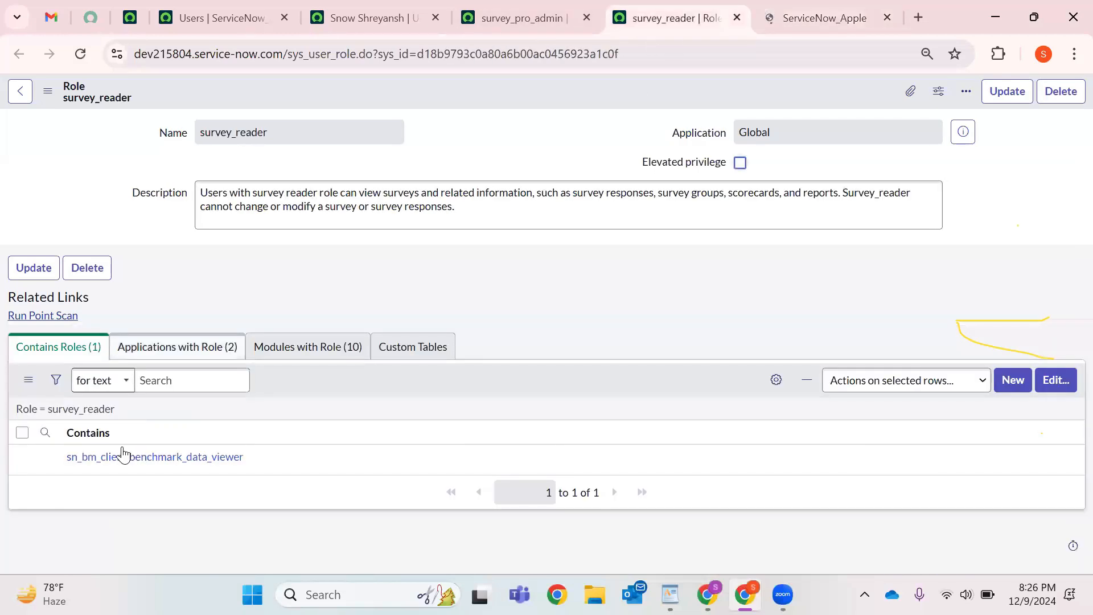
Step: Compare survey_reader's and survey_creator's contained roles, such as sn_bm_client.benchmark_data_viewer, against the user's roles list
{"action": "left_click_drag", "start_coordinate": [81, 456], "coordinate": [214, 445]}
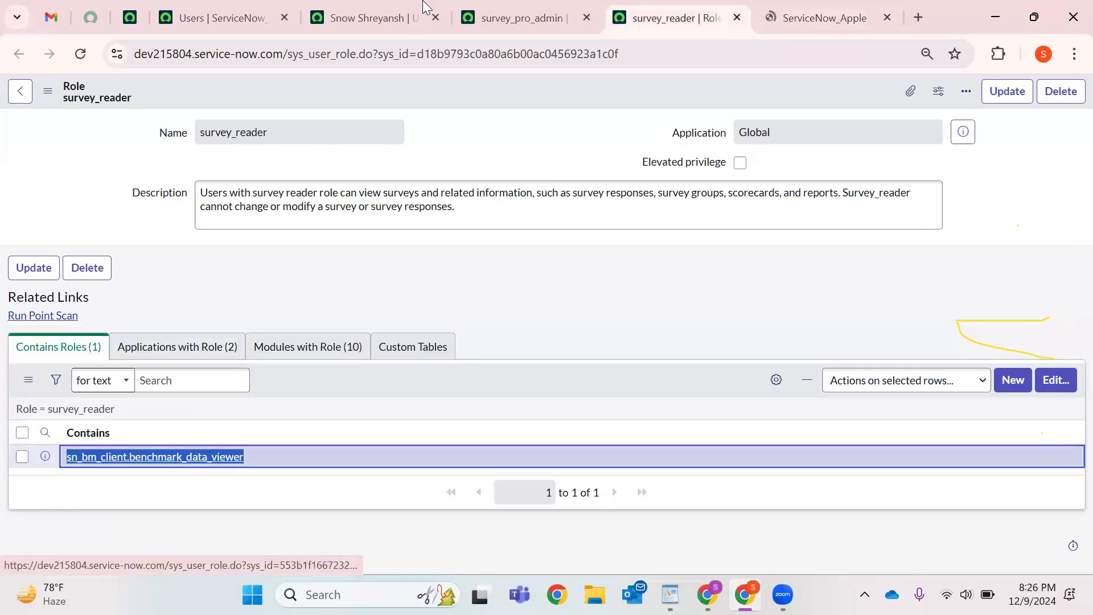
{"action": "left_click", "coordinate": [424, 23]}
{"action": "left_click_drag", "start_coordinate": [69, 433], "coordinate": [85, 444]}
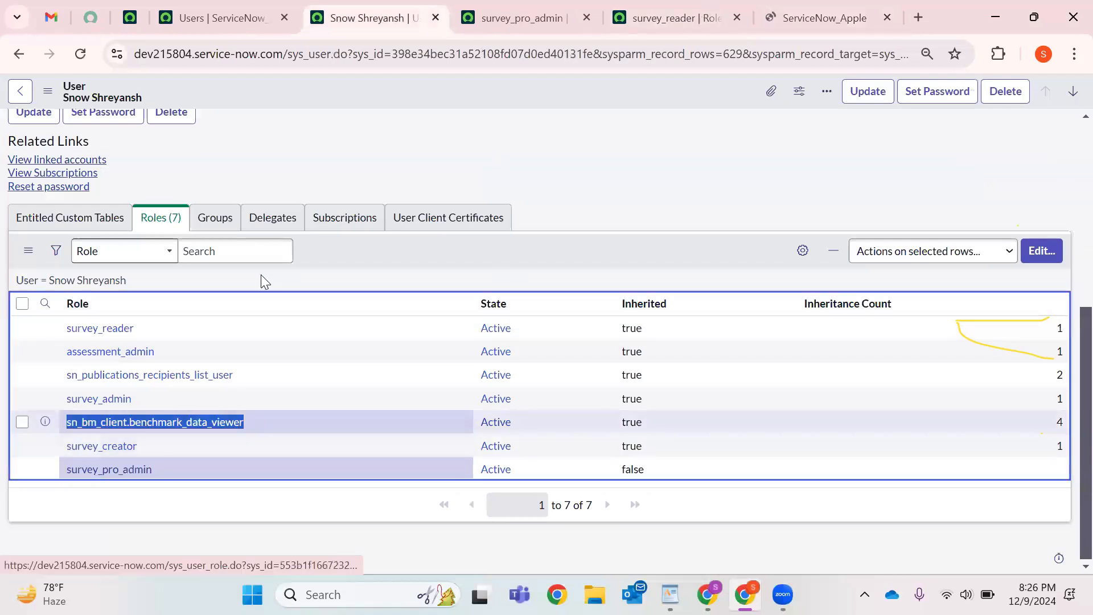
{"action": "left_click", "coordinate": [704, 11]}
{"action": "left_click", "coordinate": [800, 7]}
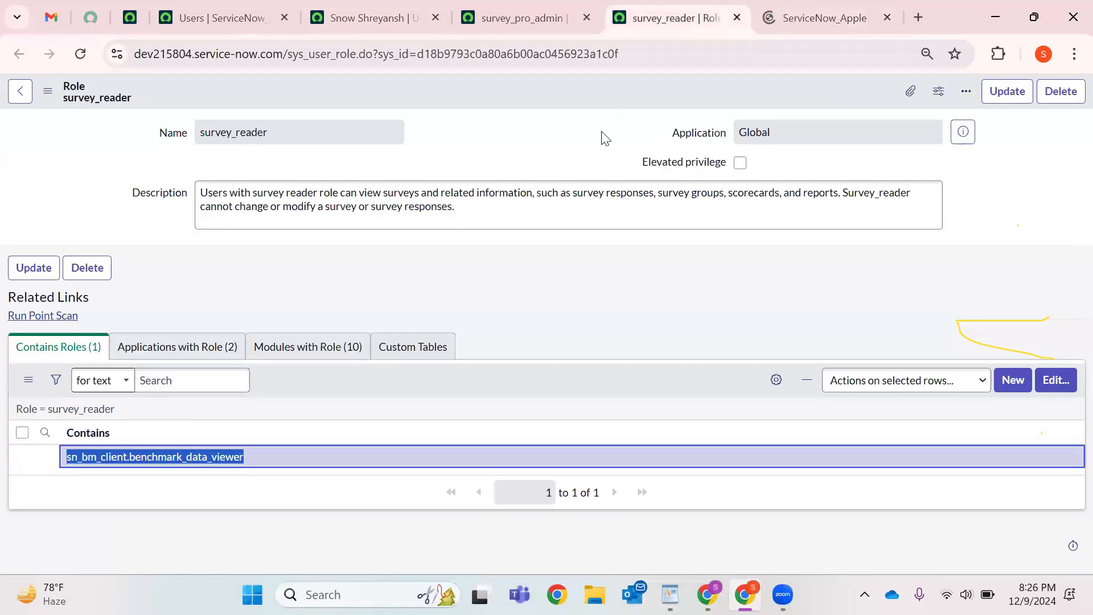
{"action": "left_click_drag", "start_coordinate": [108, 454], "coordinate": [152, 494]}
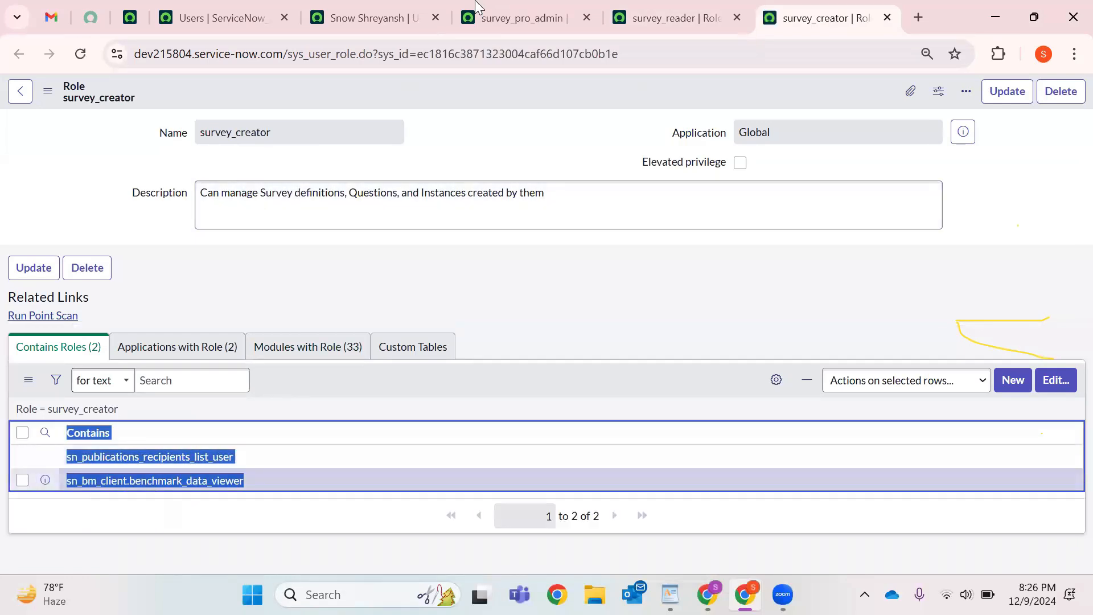
{"action": "left_click", "coordinate": [515, 18]}
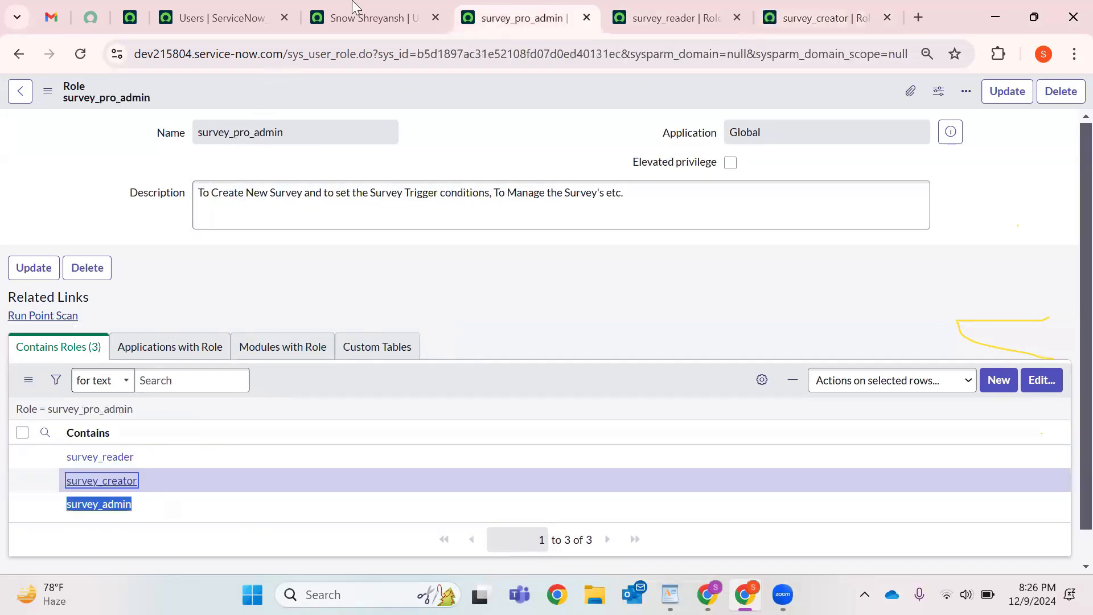
{"action": "left_click", "coordinate": [371, 18]}
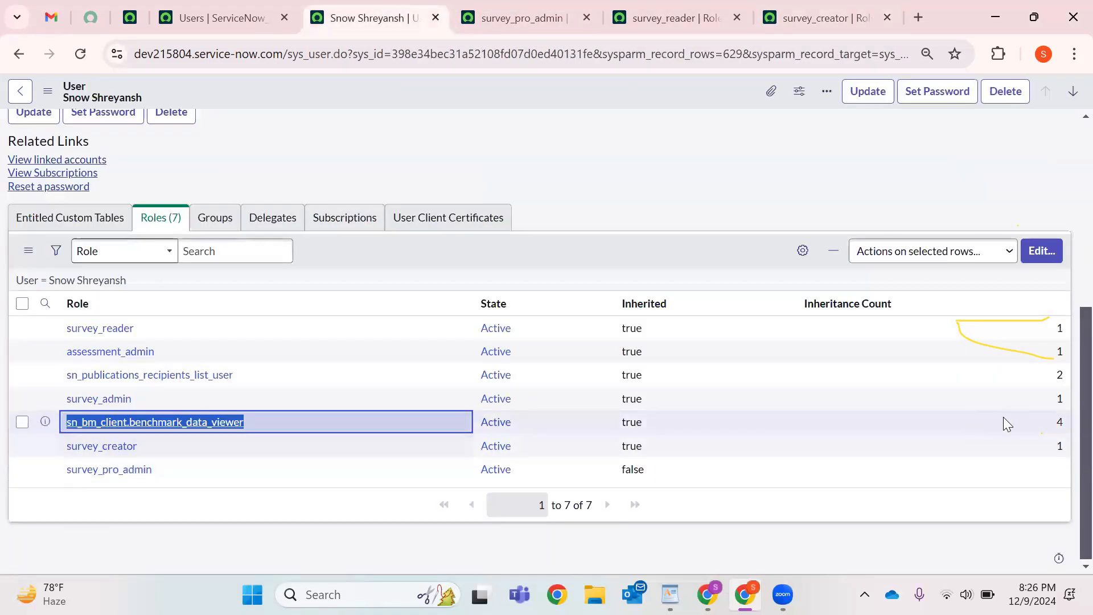
{"action": "left_click", "coordinate": [1058, 421]}
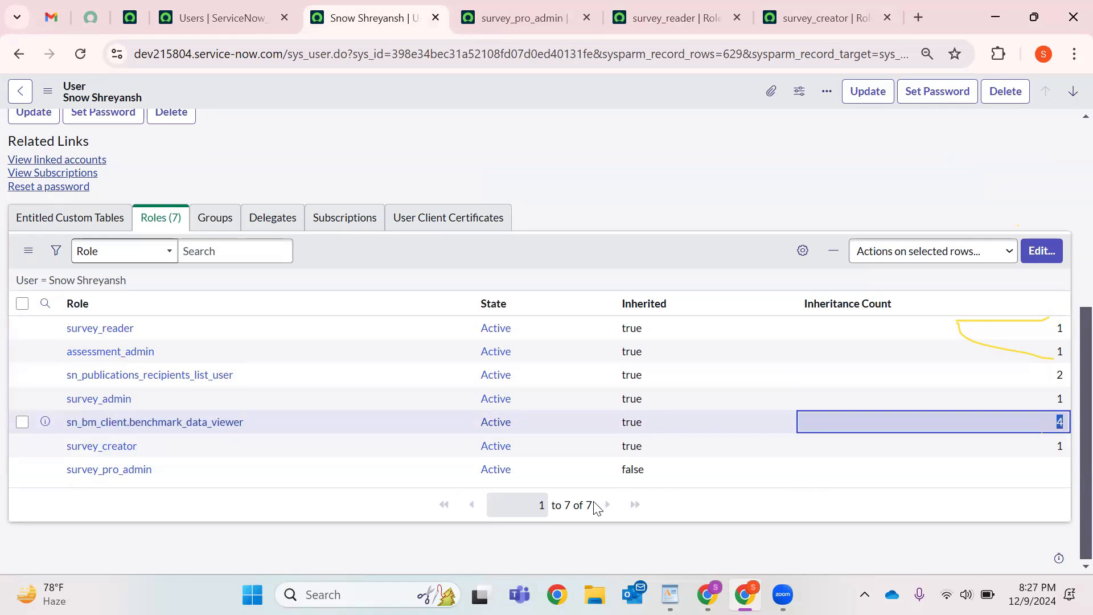
{"action": "left_click_drag", "start_coordinate": [593, 501], "coordinate": [536, 495]}
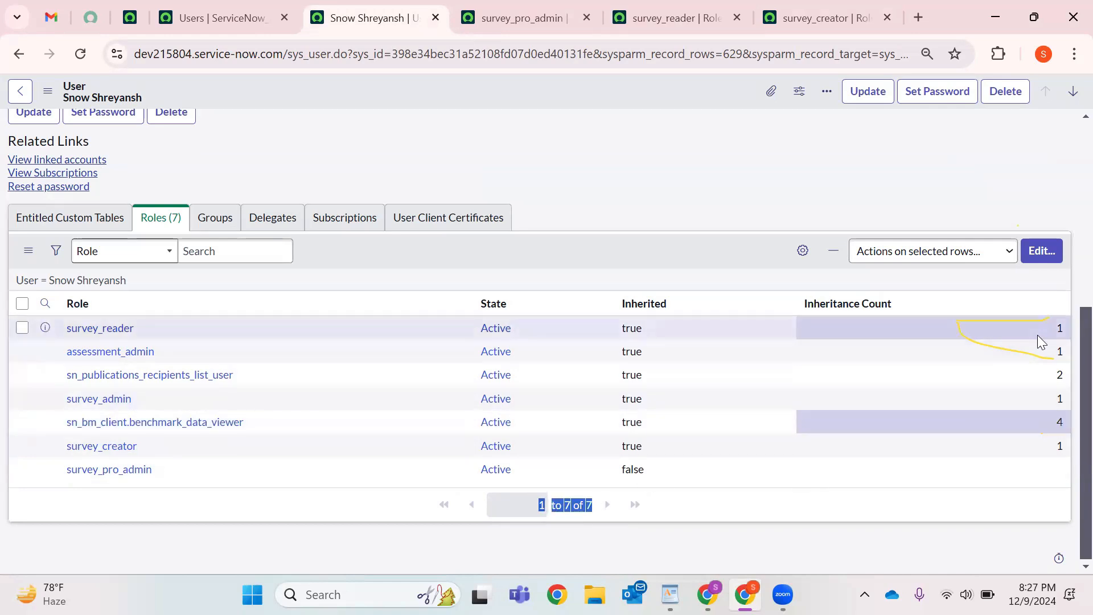
{"action": "left_click", "coordinate": [1050, 378]}
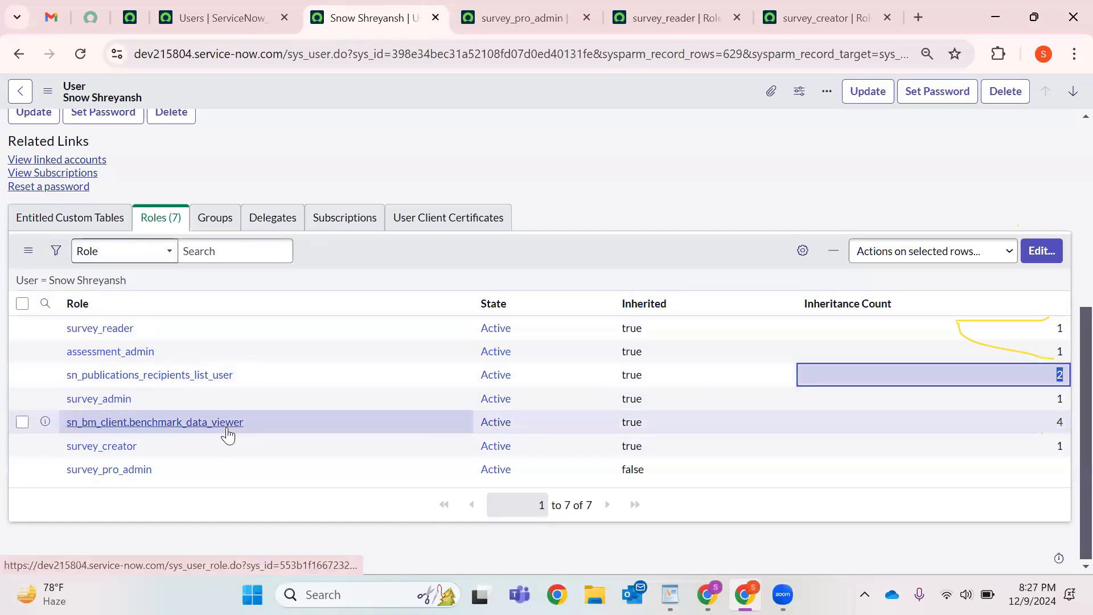
{"action": "left_click", "coordinate": [897, 9]}
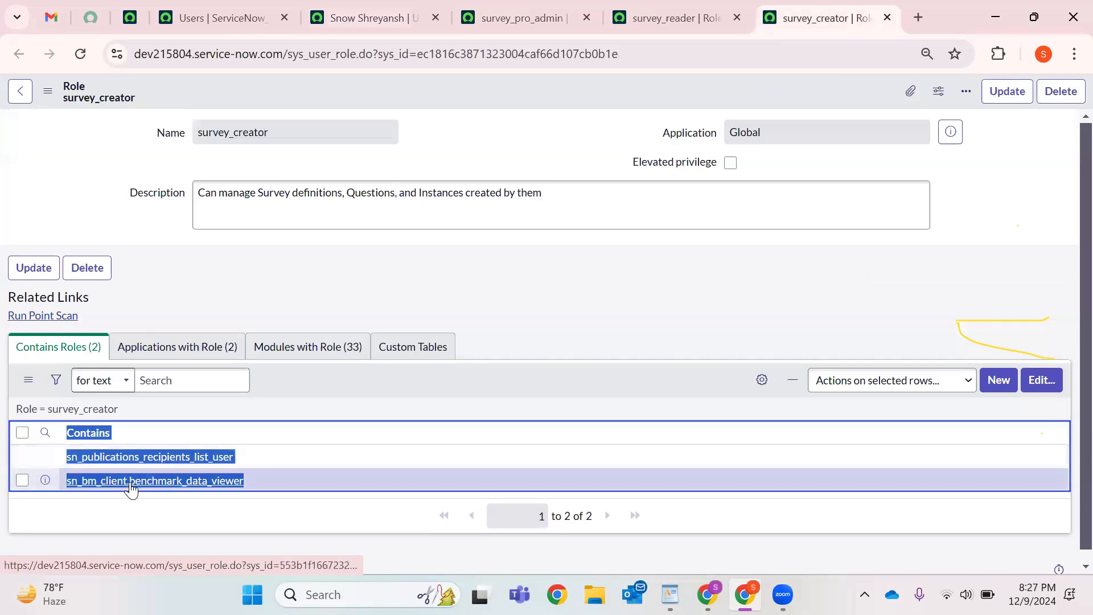
{"action": "left_click", "coordinate": [528, 17]}
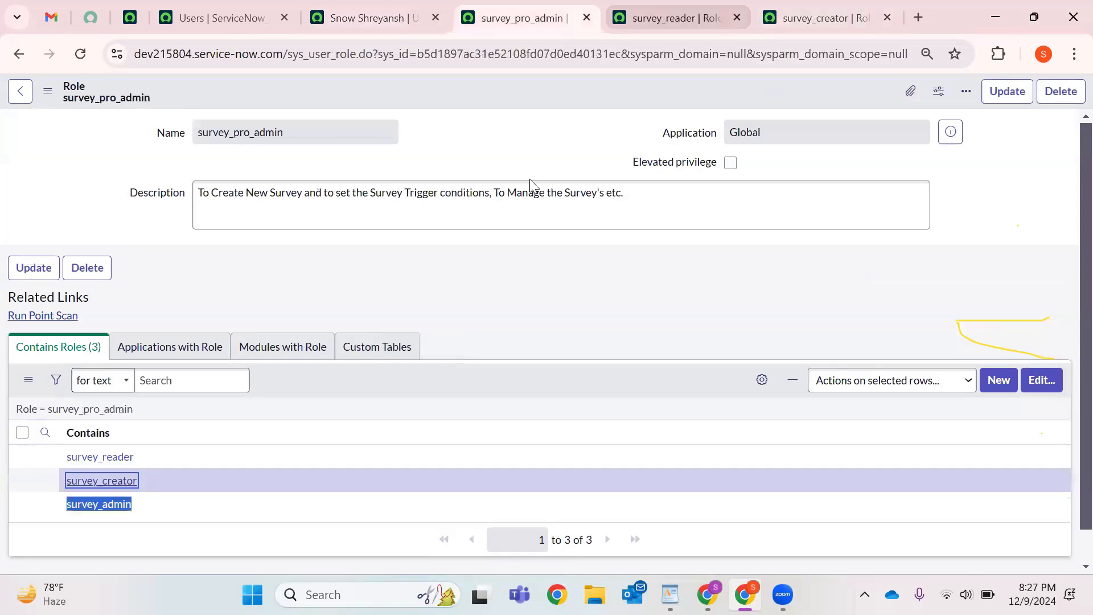
{"action": "left_click", "coordinate": [672, 17]}
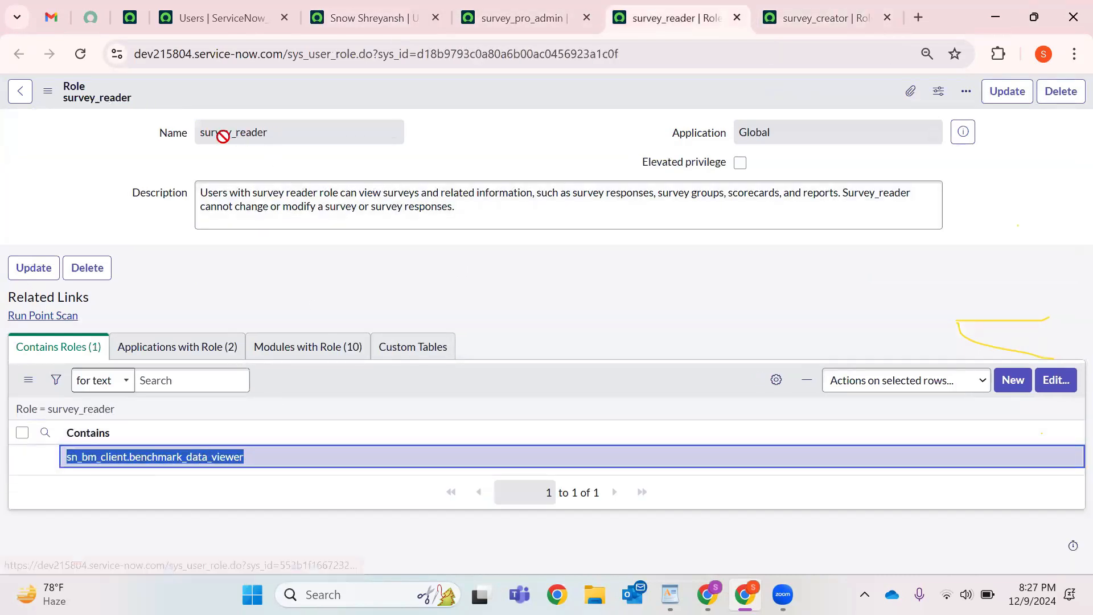
{"action": "key", "text": "ctrl+shift+Tab"}
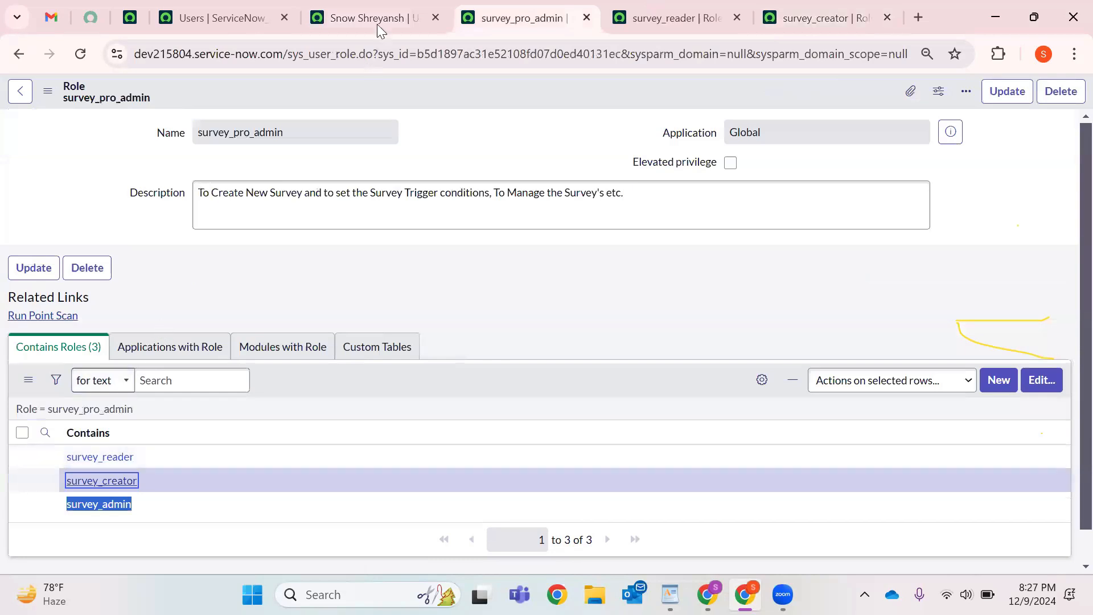
{"action": "key", "text": "ctrl+shift+Tab"}
{"action": "scroll", "coordinate": [398, 302], "scroll_direction": "up", "scroll_amount": 5}
{"action": "scroll", "coordinate": [439, 281], "scroll_direction": "down", "scroll_amount": 5}
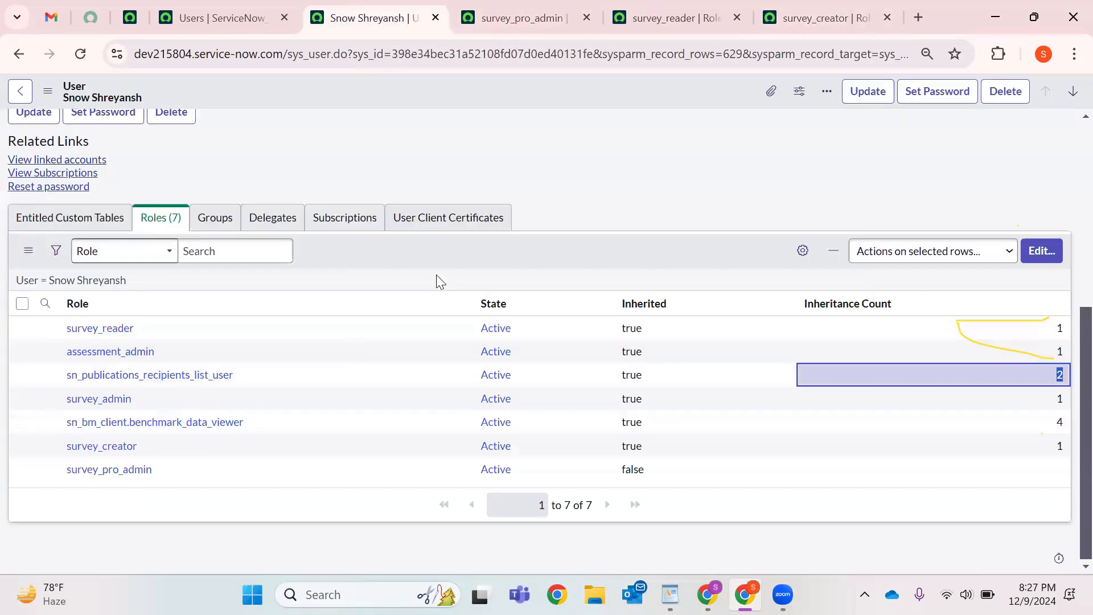
{"action": "left_click", "coordinate": [1050, 263]}
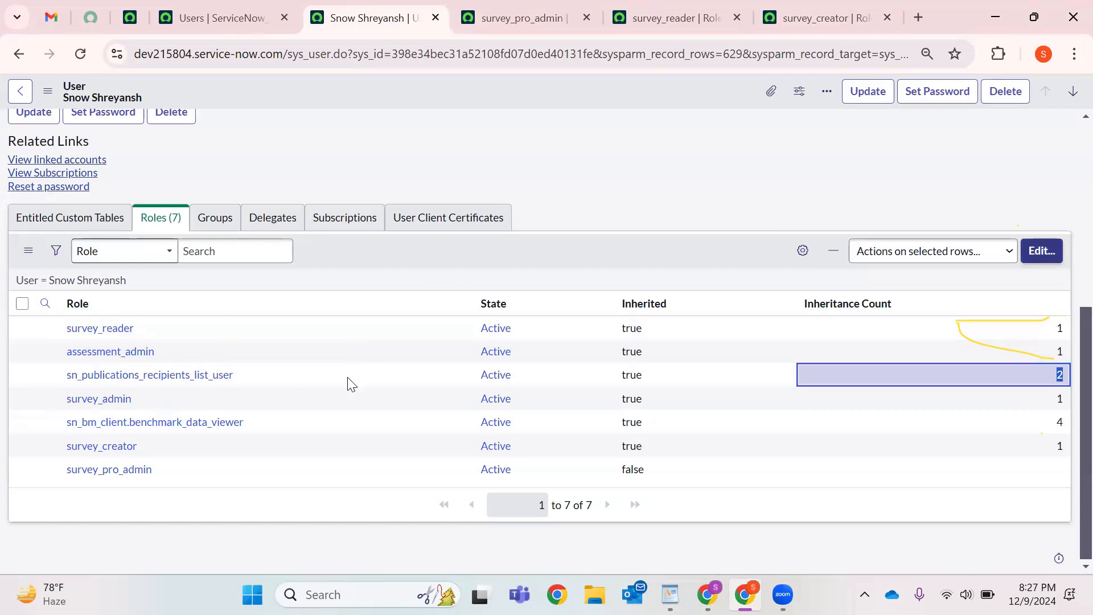
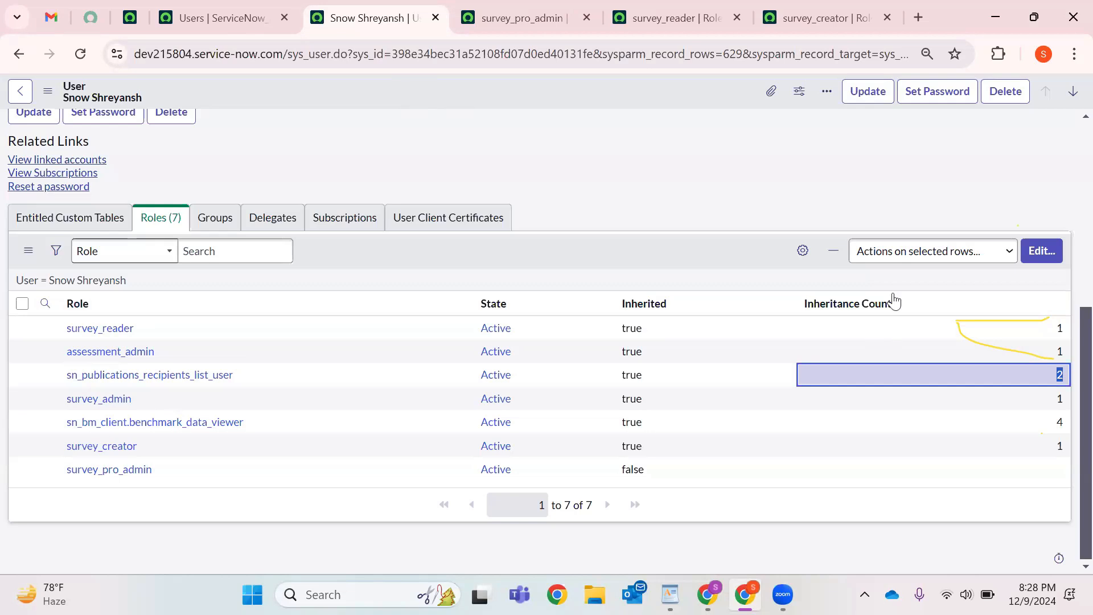
Step: Close the survey_pro_admin, survey_reader and survey_creator role tabs and go back to the Users list
{"action": "left_click", "coordinate": [589, 16]}
{"action": "left_click", "coordinate": [590, 17]}
{"action": "left_click", "coordinate": [589, 22]}
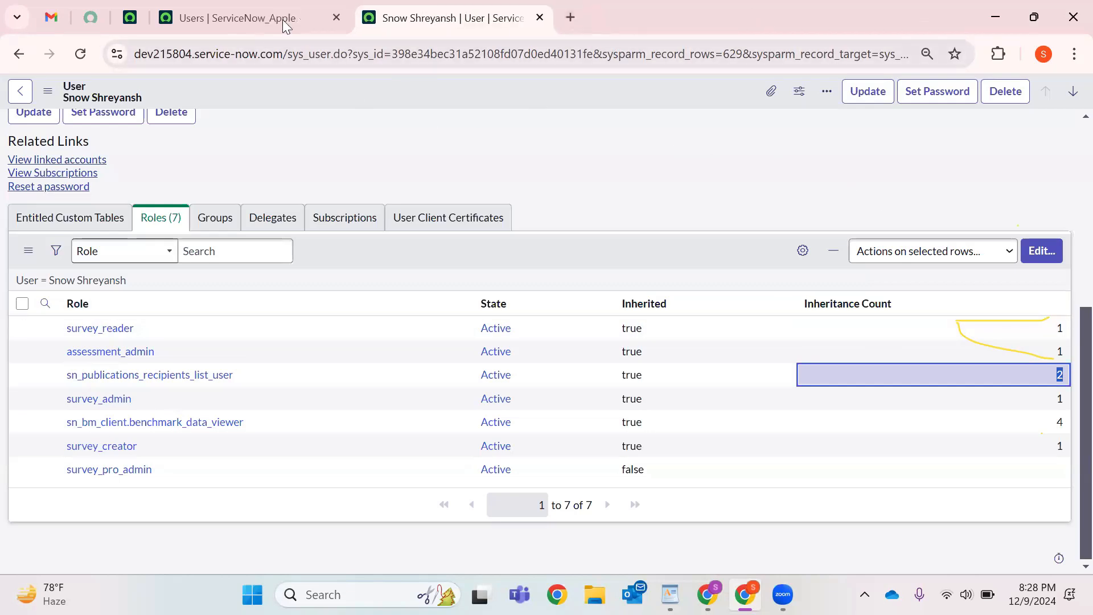
{"action": "left_click", "coordinate": [304, 24]}
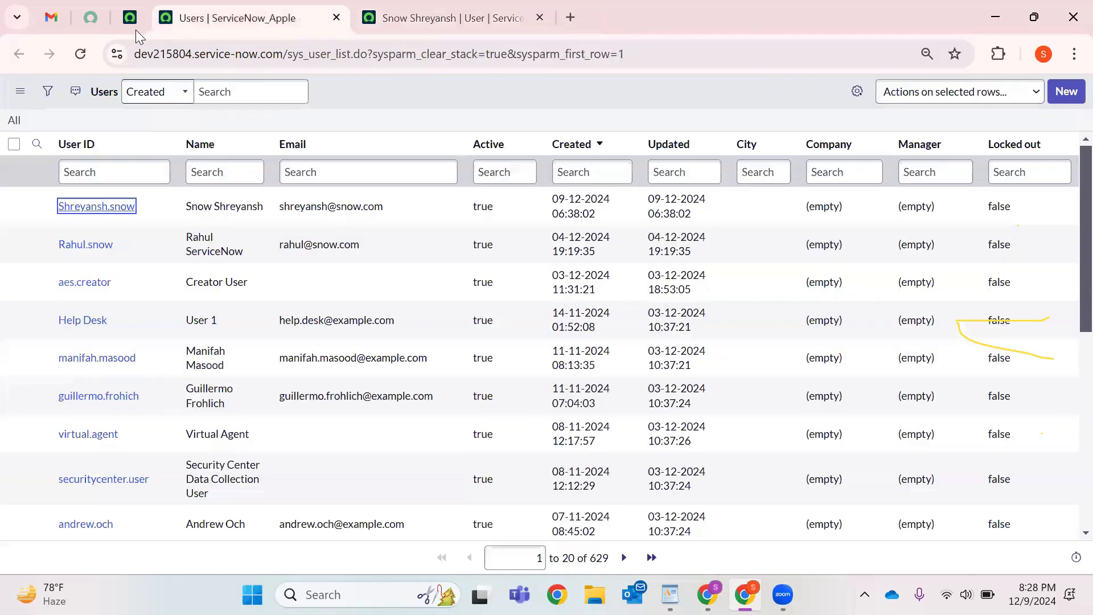
Step: Find the Groups module in the navigator and open it in a new tab at the end
{"action": "left_click", "coordinate": [130, 17]}
{"action": "key", "text": "ctrl+alt+f"}
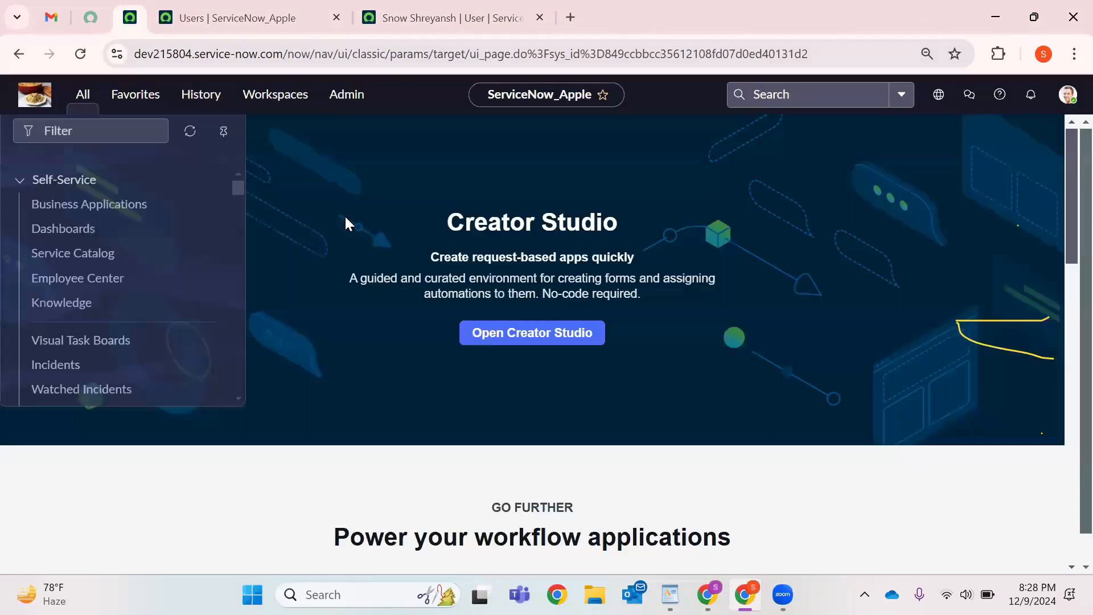
{"action": "type", "text": "Groups"}
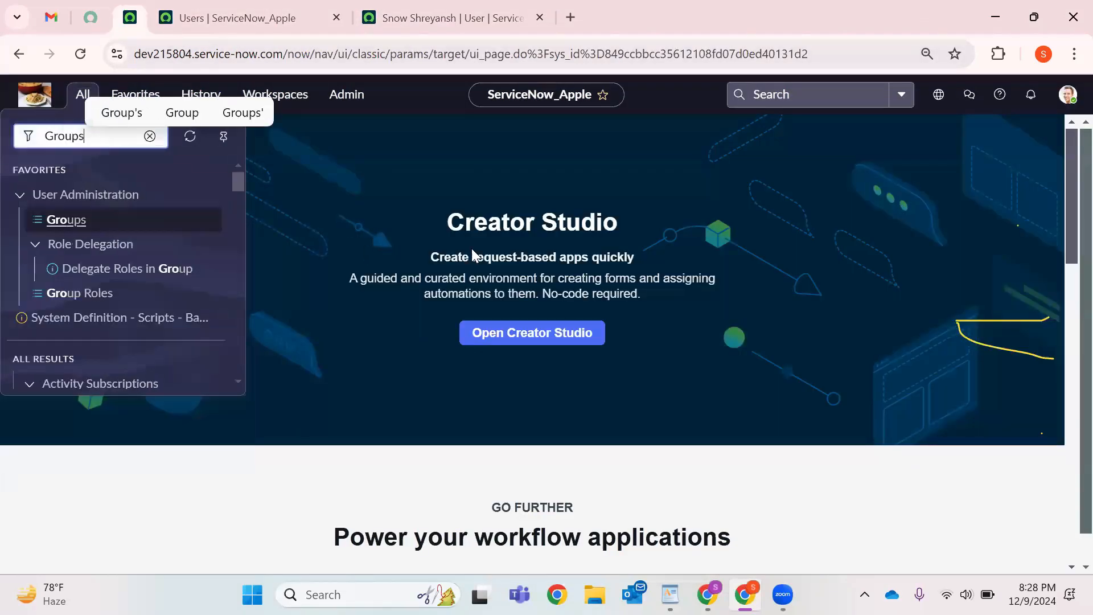
{"action": "right_click", "coordinate": [78, 230]}
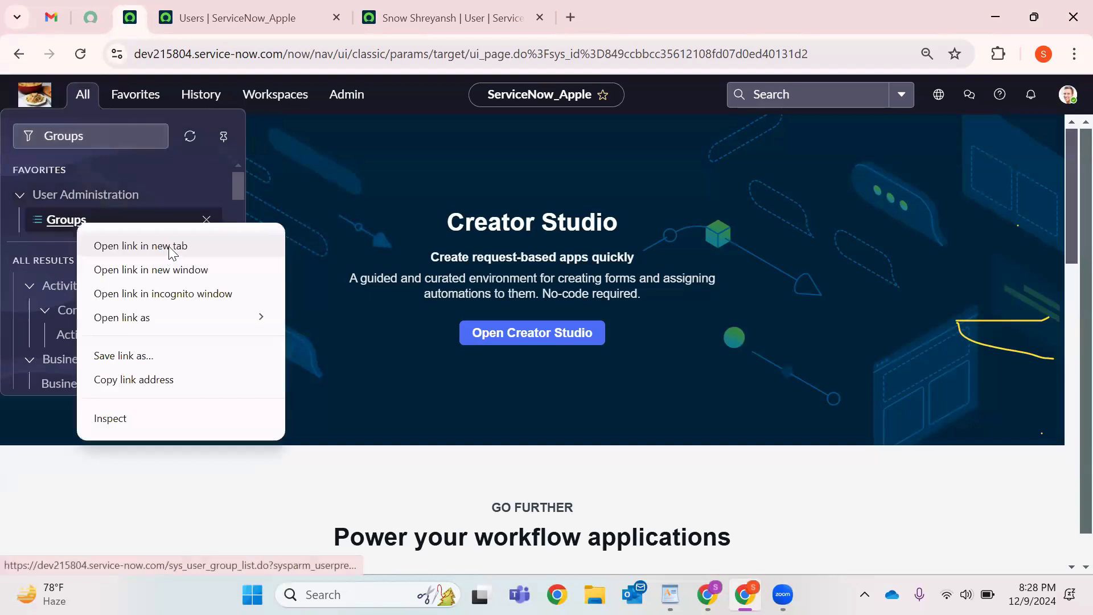
{"action": "left_click", "coordinate": [152, 252]}
{"action": "left_click_drag", "start_coordinate": [248, 18], "coordinate": [653, 13]}
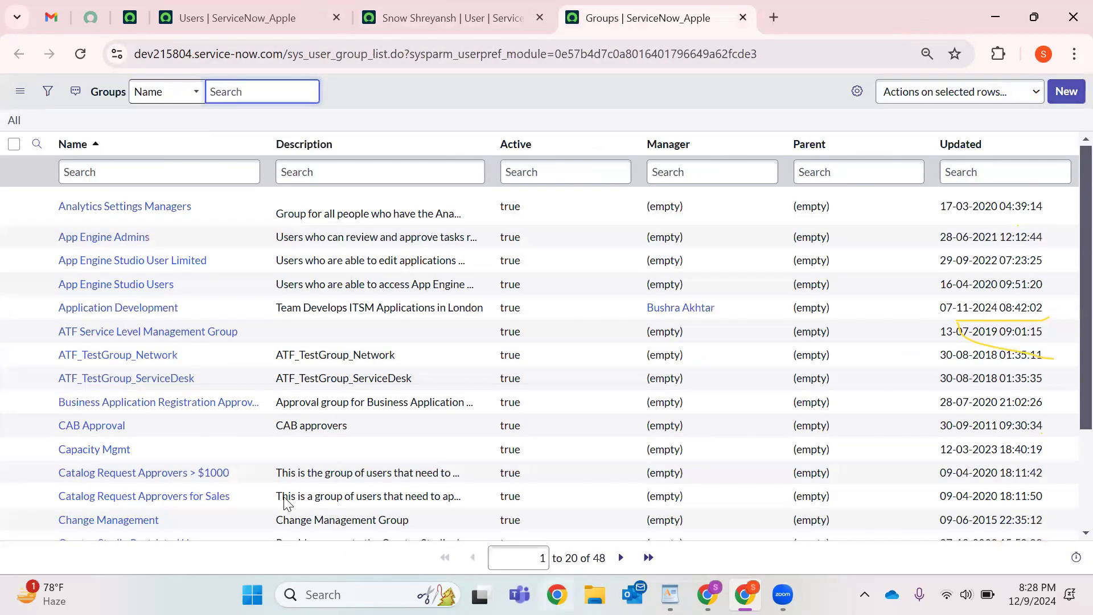
Step: Search group names for Software, then clear the filter to list all groups
{"action": "left_click", "coordinate": [105, 173]}
{"action": "type", "text": "Software"}
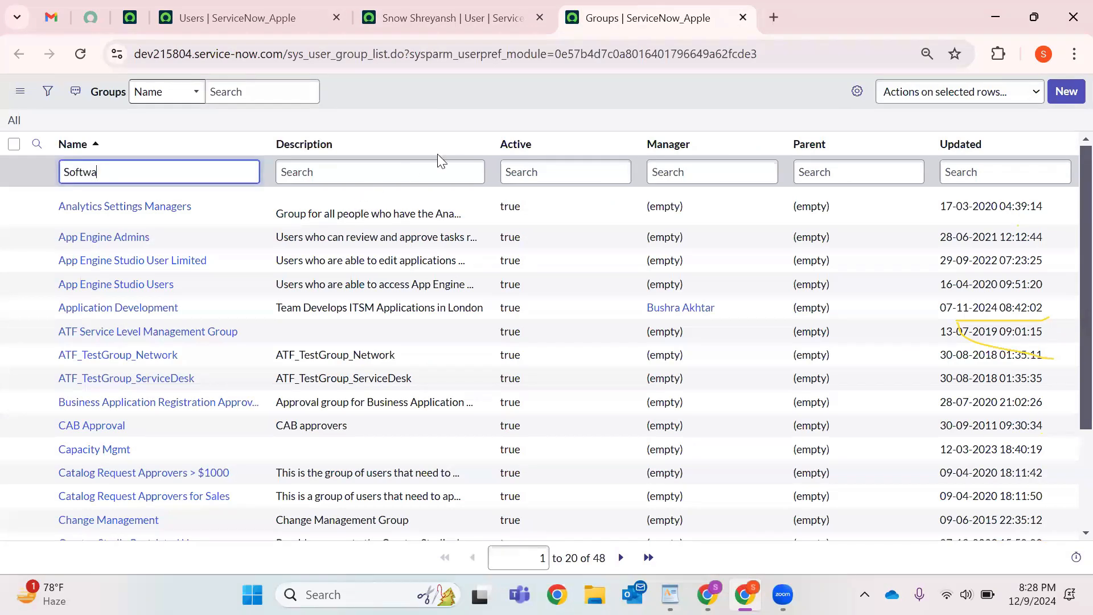
{"action": "key", "text": "Return"}
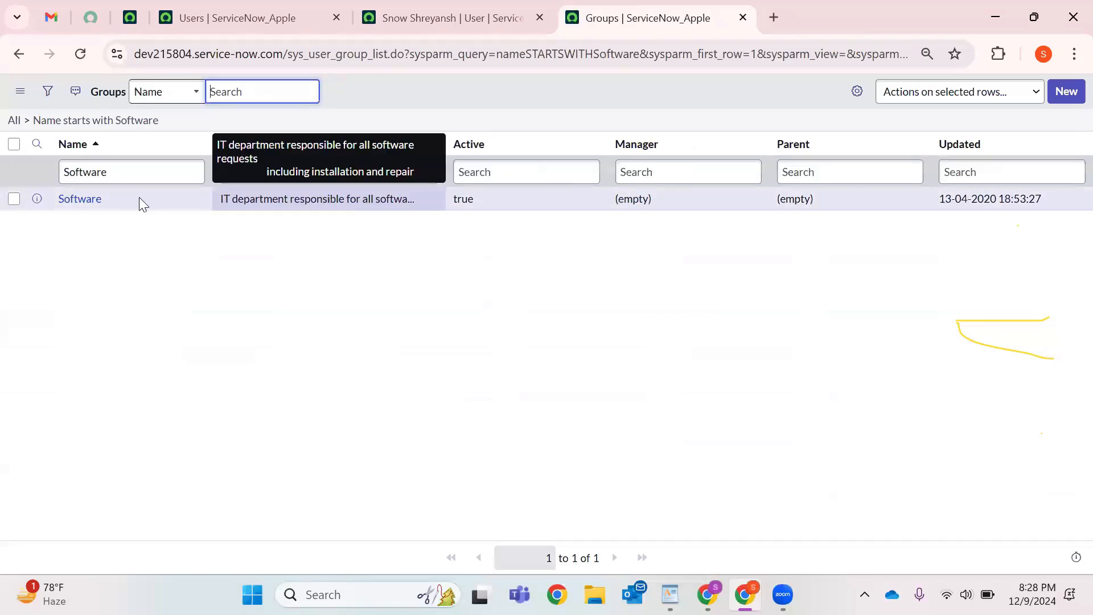
{"action": "left_click_drag", "start_coordinate": [104, 199], "coordinate": [58, 199]}
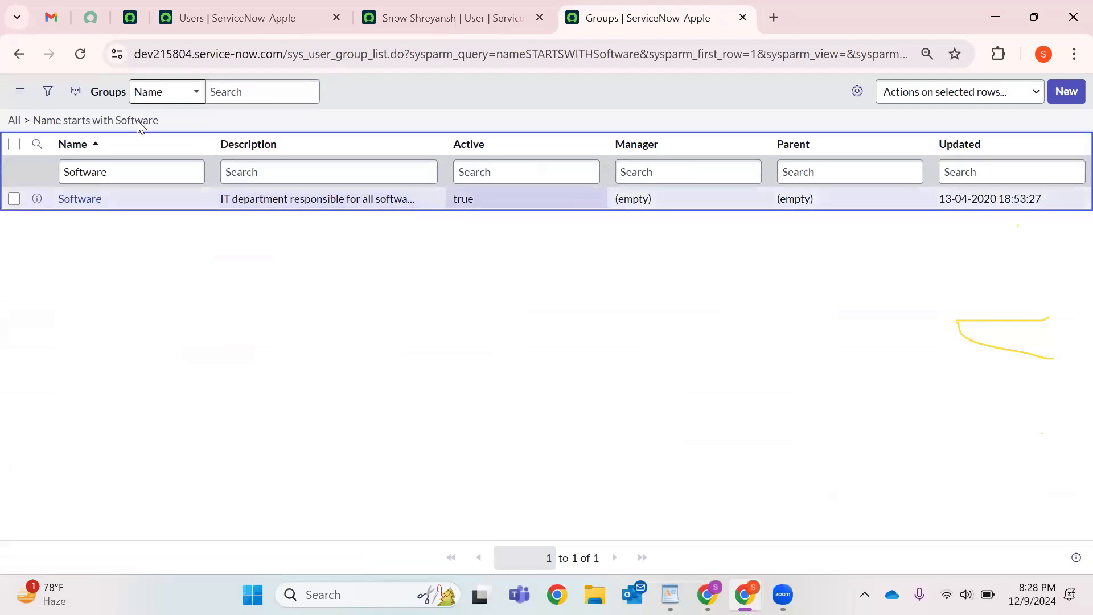
{"action": "left_click_drag", "start_coordinate": [453, 200], "coordinate": [474, 199]}
{"action": "left_click", "coordinate": [27, 120]}
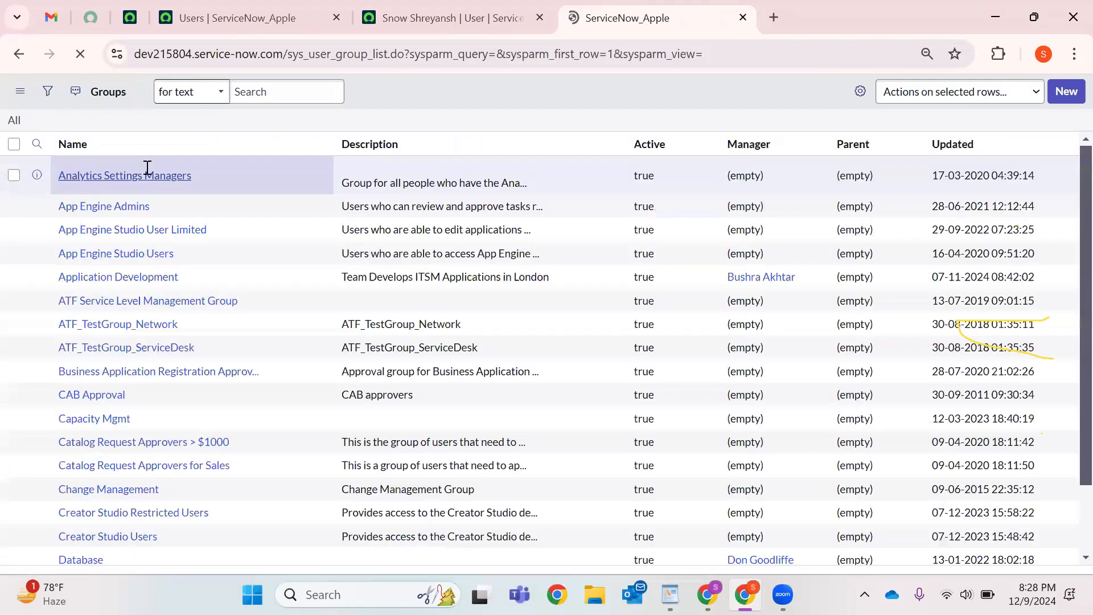
Step: Search group names for Hardware and open the Hardware group record
{"action": "left_click", "coordinate": [147, 171]}
{"action": "type", "text": "Hardware"}
{"action": "key", "text": "Return"}
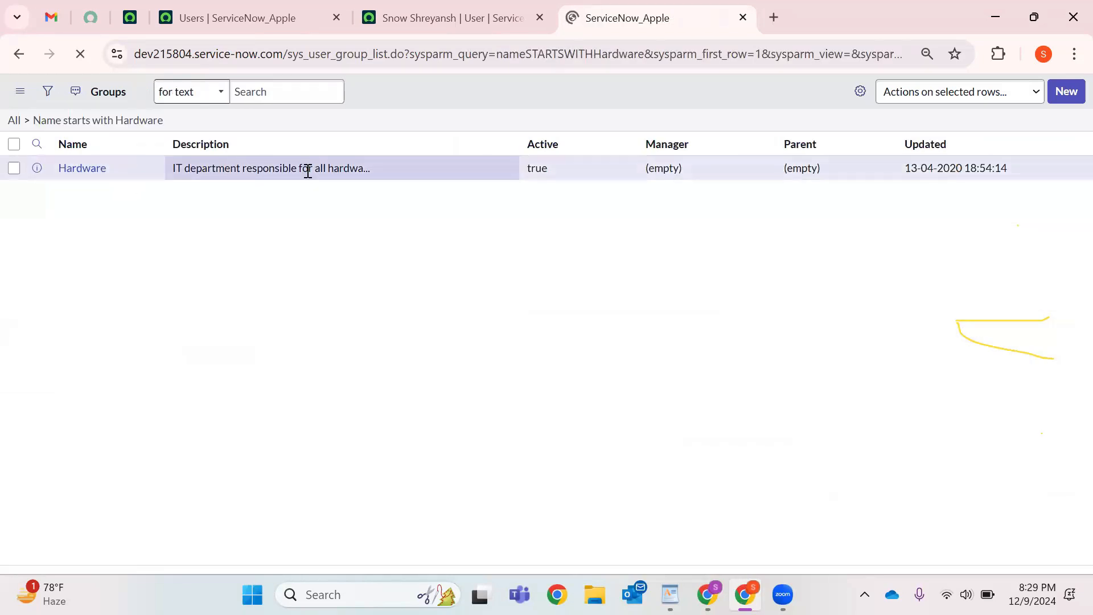
{"action": "left_click", "coordinate": [85, 168]}
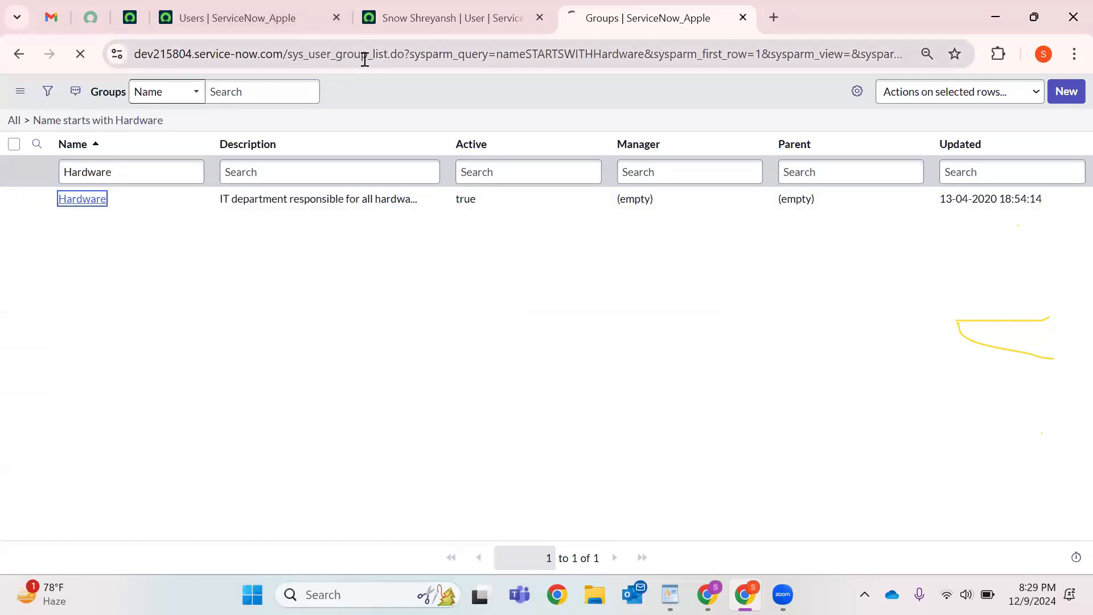
{"action": "left_click_drag", "start_coordinate": [288, 55], "coordinate": [371, 55]}
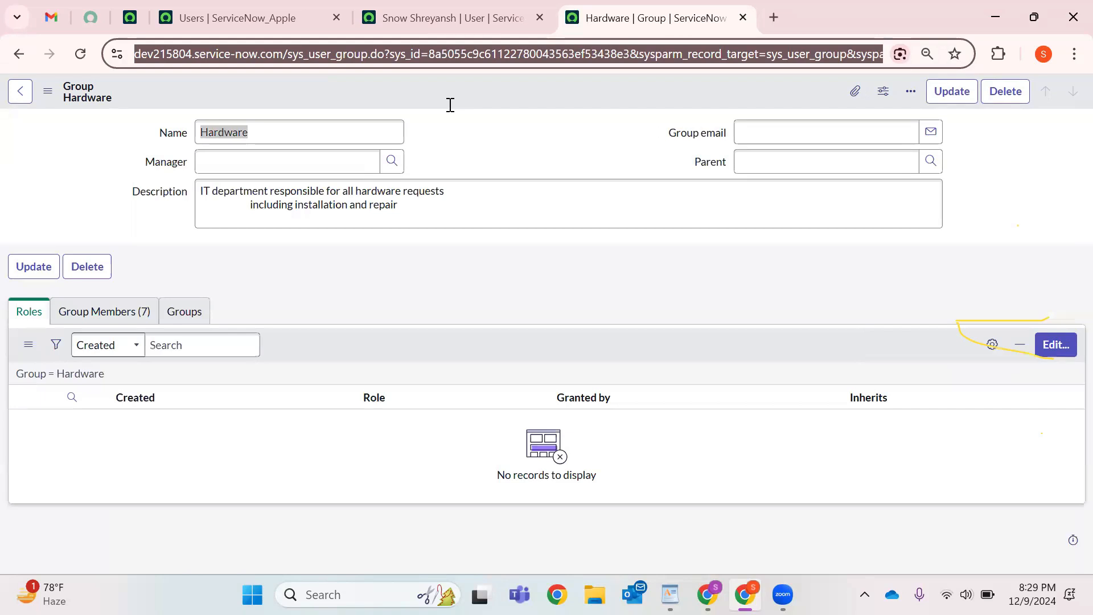
Step: Browse the Hardware group's Group Members, Roles and child Groups related lists
{"action": "left_click", "coordinate": [104, 311]}
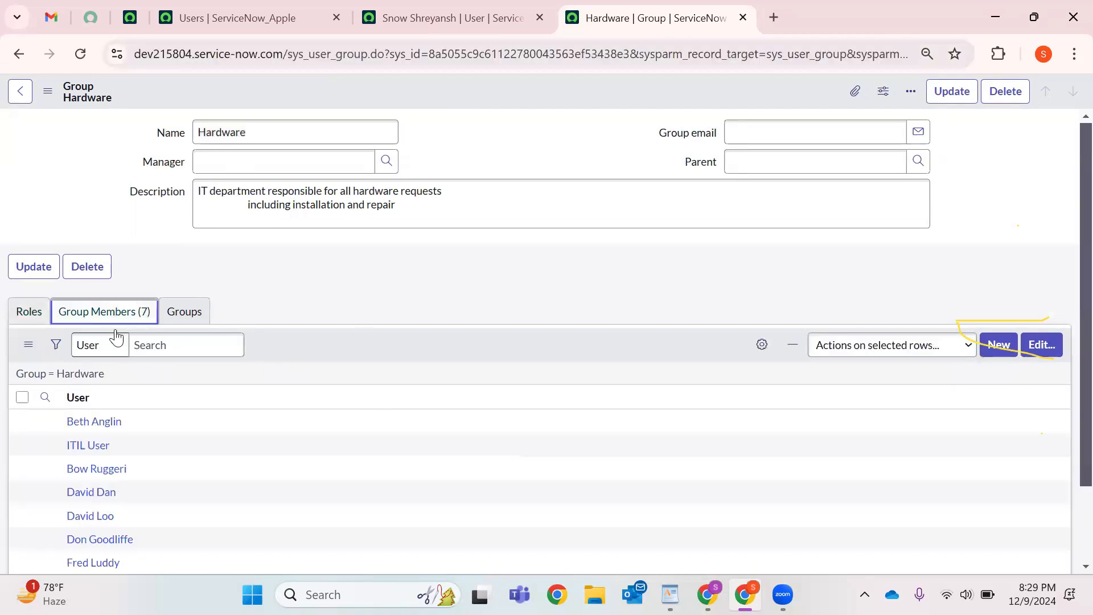
{"action": "scroll", "coordinate": [117, 333], "scroll_direction": "down", "scroll_amount": 2}
{"action": "mouse_move", "coordinate": [116, 330]}
{"action": "left_mouse_down"}
{"action": "mouse_move", "coordinate": [104, 451]}
{"action": "mouse_move", "coordinate": [119, 336]}
{"action": "left_mouse_up"}
{"action": "scroll", "coordinate": [268, 163], "scroll_direction": "up", "scroll_amount": 2}
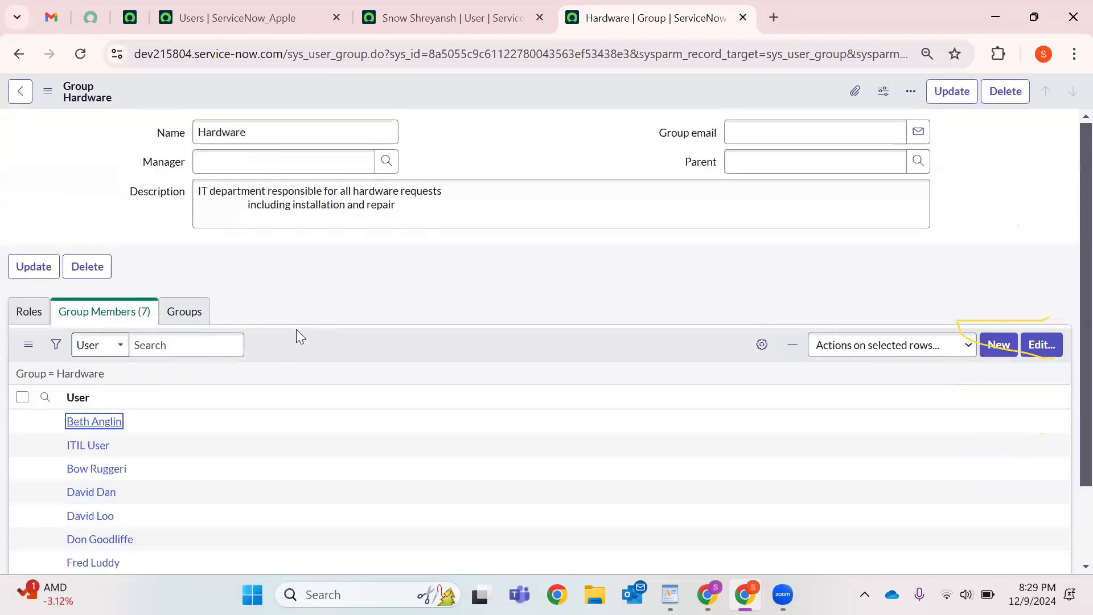
{"action": "left_click", "coordinate": [29, 311]}
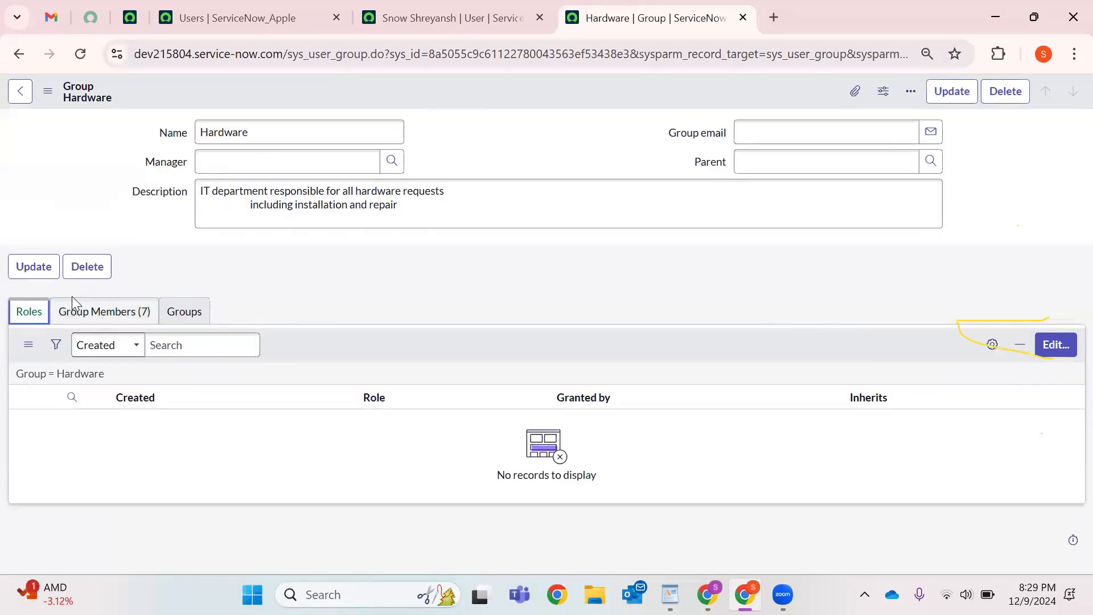
{"action": "left_click", "coordinate": [175, 314]}
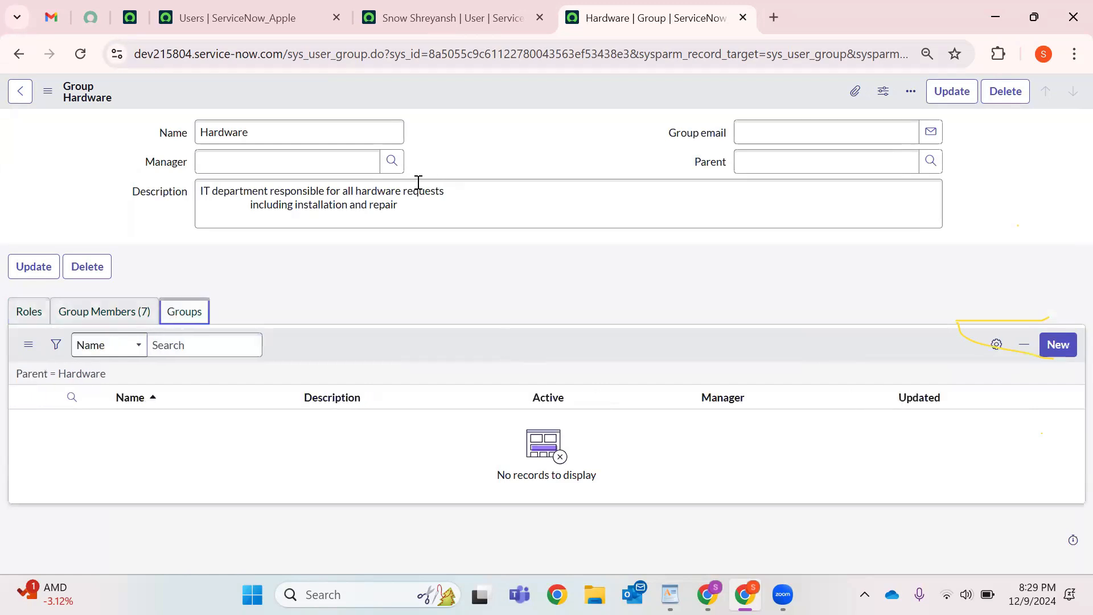
{"action": "left_click", "coordinate": [761, 137]}
{"action": "left_click_drag", "start_coordinate": [672, 141], "coordinate": [797, 126]}
{"action": "left_click", "coordinate": [798, 128]}
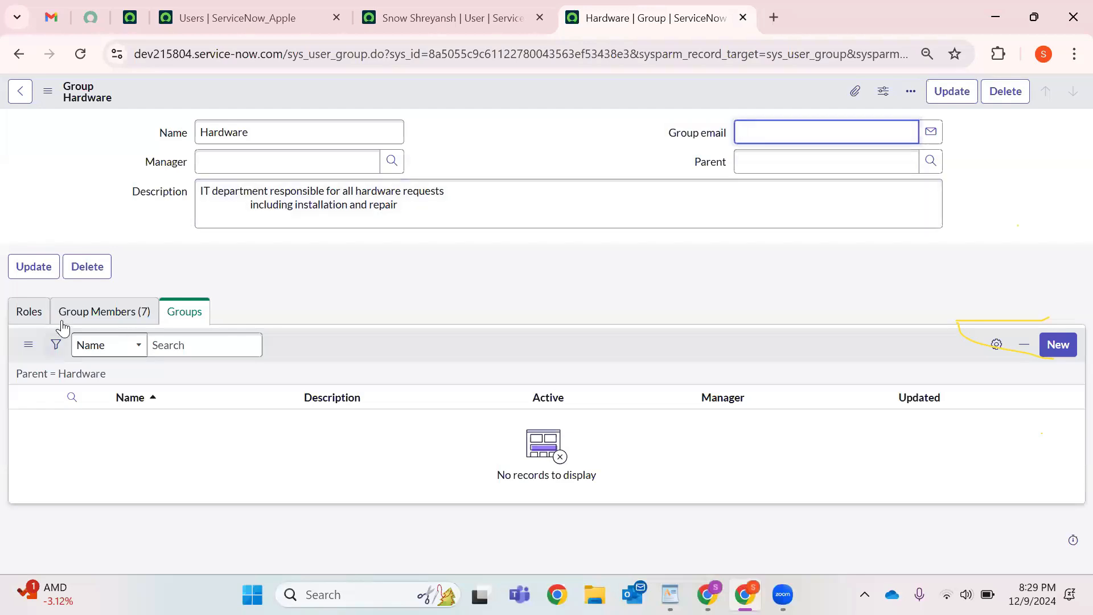
Step: Review the Hardware group's seven members and its empty roles list again
{"action": "left_click", "coordinate": [128, 322]}
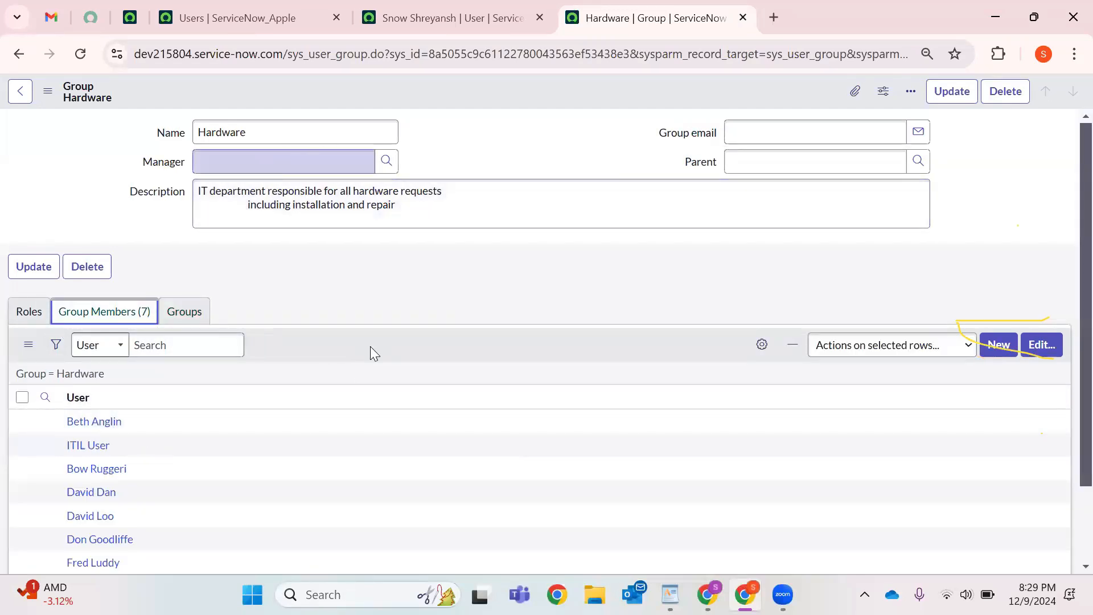
{"action": "left_click", "coordinate": [308, 161]}
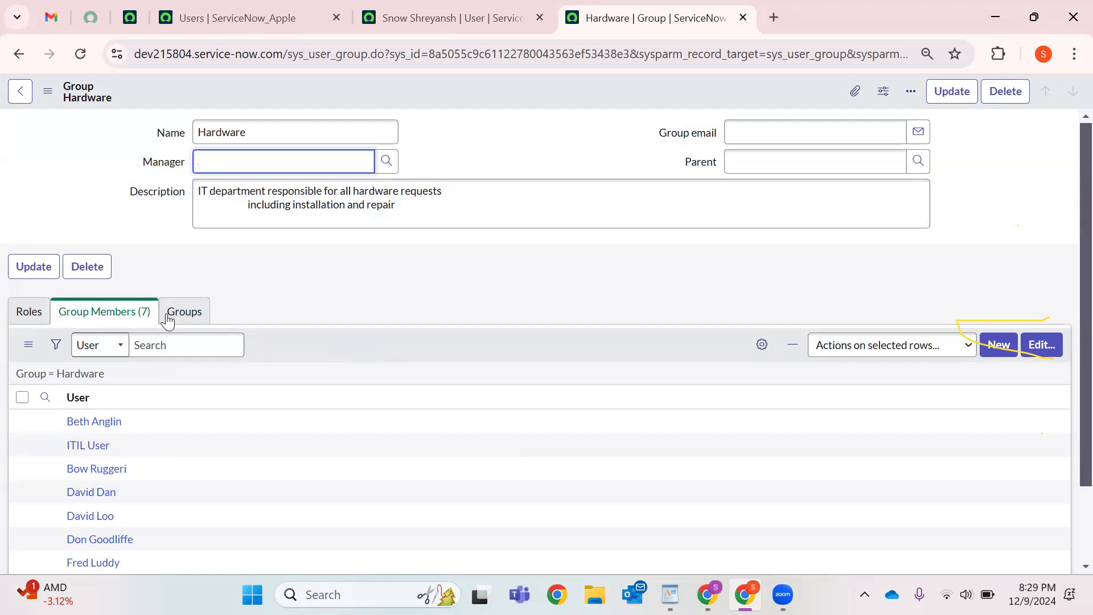
{"action": "left_click", "coordinate": [26, 319]}
{"action": "left_click", "coordinate": [142, 317]}
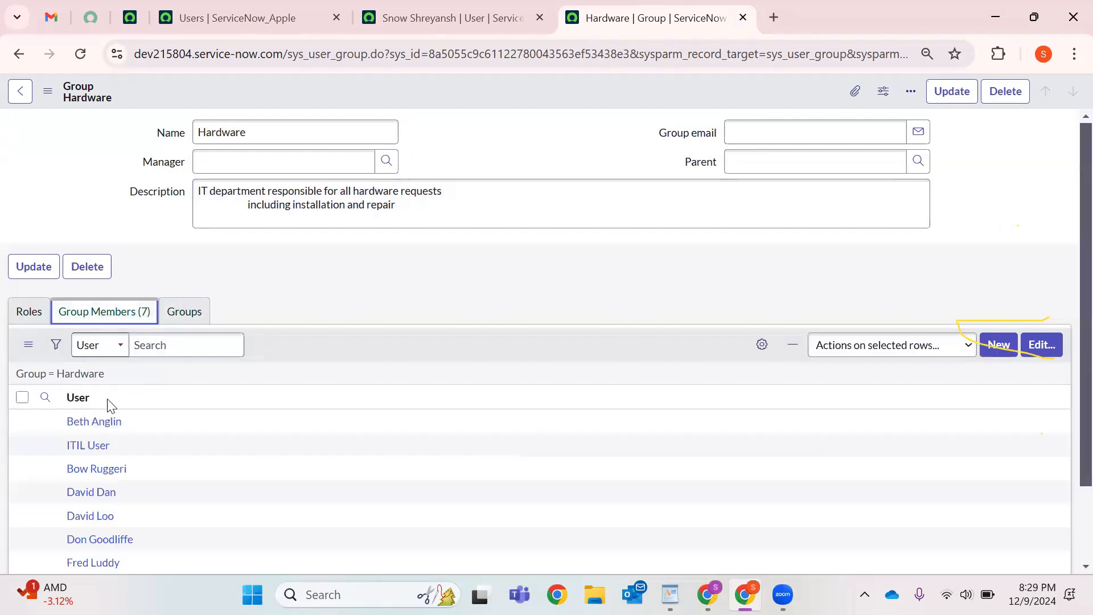
{"action": "scroll", "coordinate": [111, 405], "scroll_direction": "down", "scroll_amount": 2}
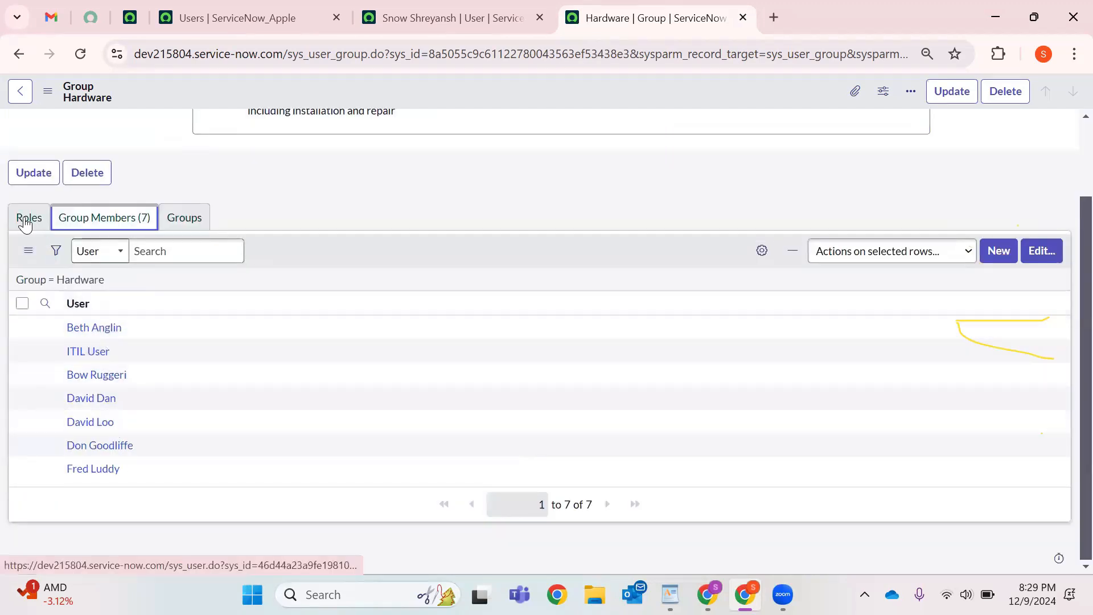
{"action": "left_click_drag", "start_coordinate": [132, 476], "coordinate": [57, 283]}
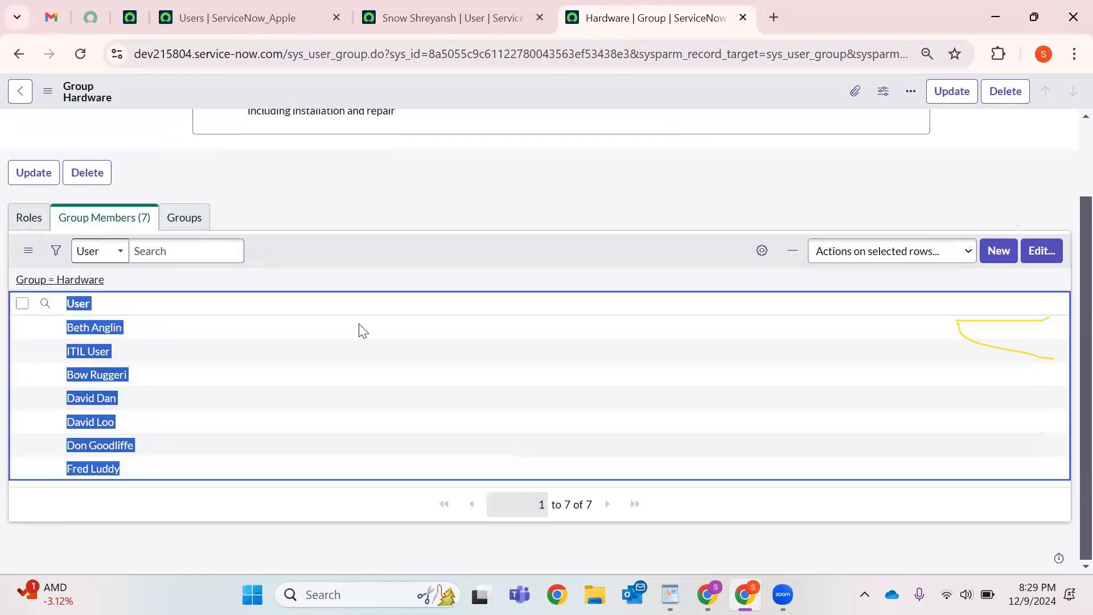
{"action": "left_click", "coordinate": [385, 235]}
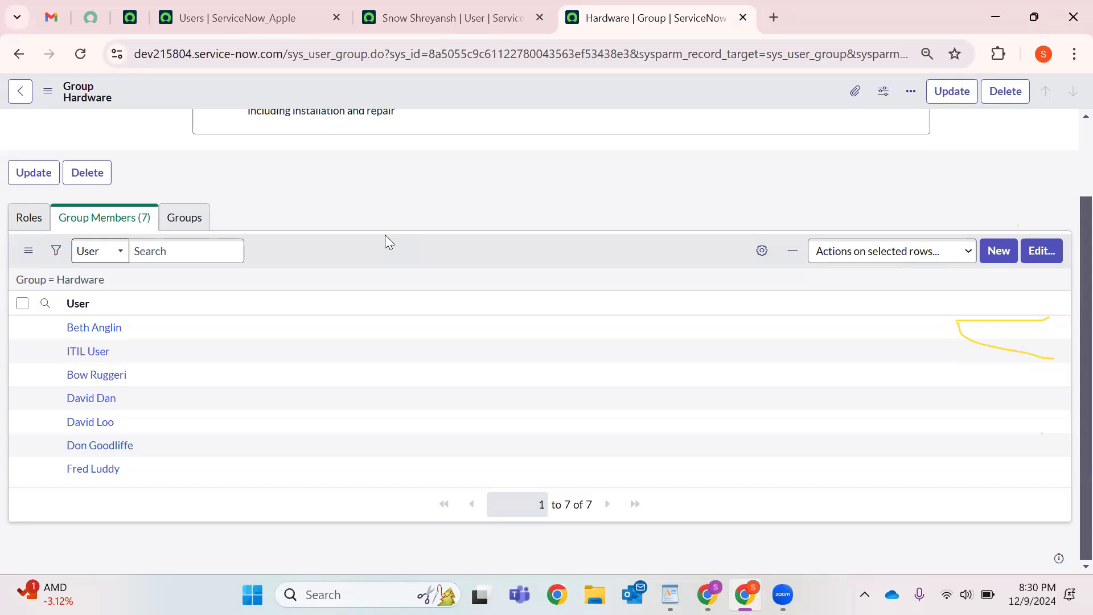
{"action": "scroll", "coordinate": [307, 166], "scroll_direction": "up", "scroll_amount": 2}
{"action": "left_click", "coordinate": [268, 130]}
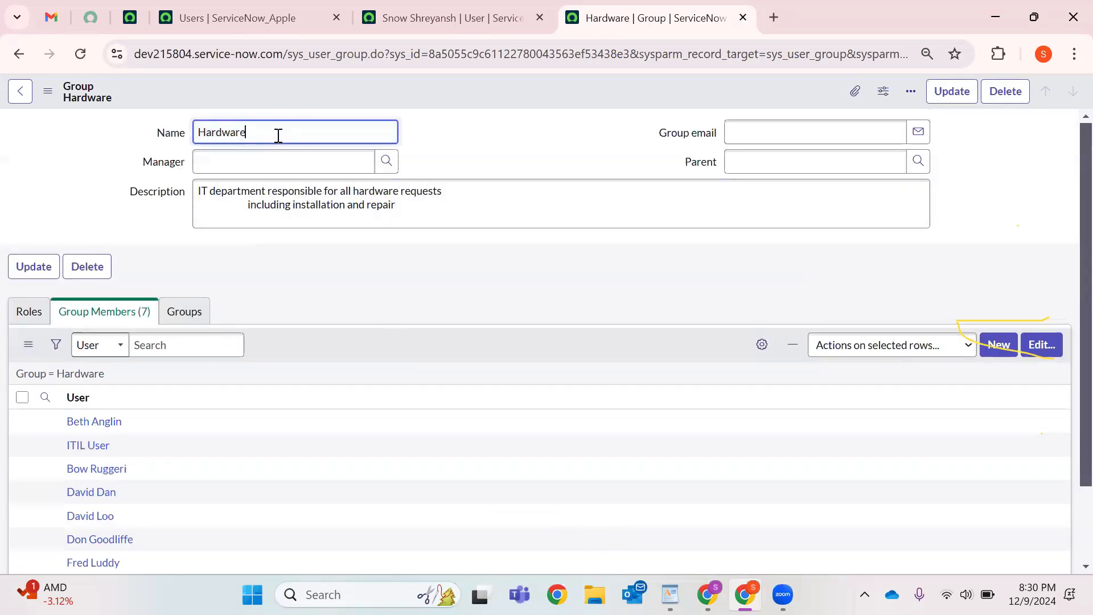
{"action": "scroll", "coordinate": [130, 404], "scroll_direction": "down", "scroll_amount": 1}
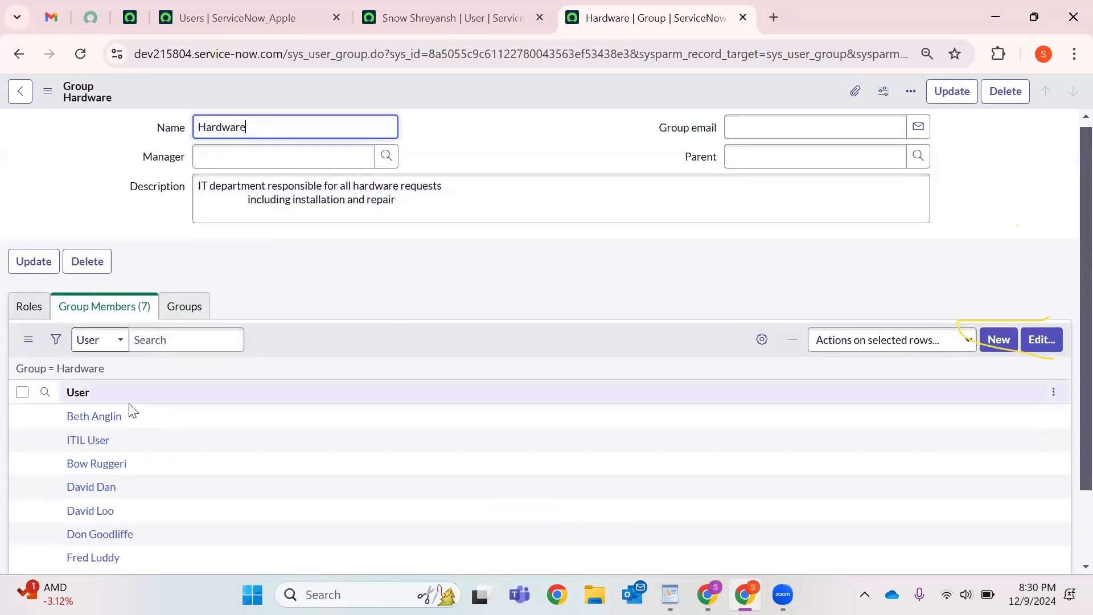
{"action": "left_click_drag", "start_coordinate": [32, 218], "coordinate": [254, 268]}
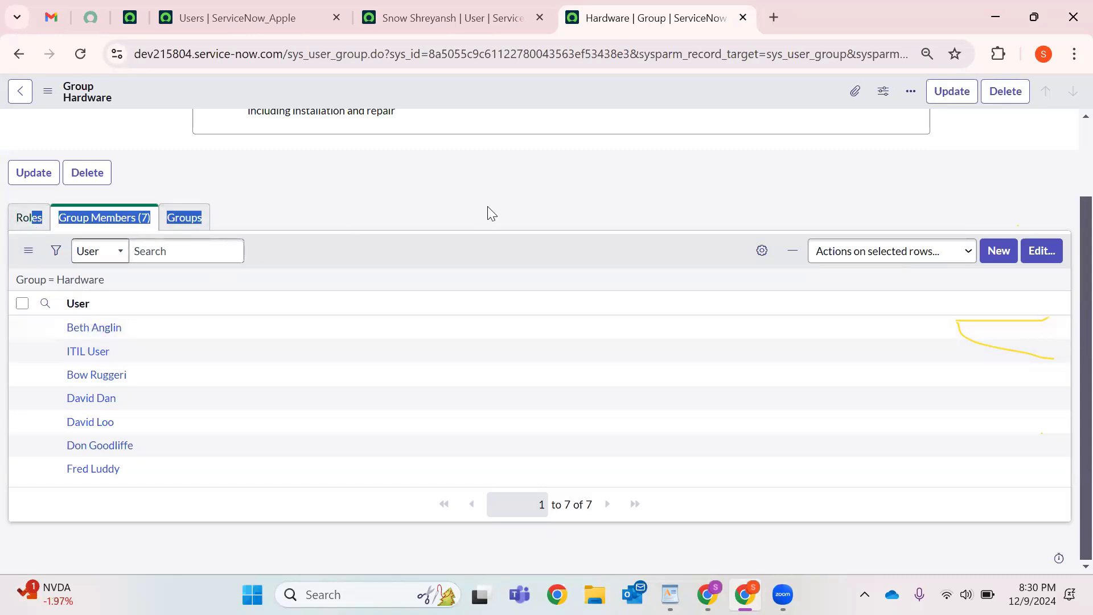
Step: Open the Hardware group's role editor, then back out of it without saving
{"action": "left_click", "coordinate": [23, 222]}
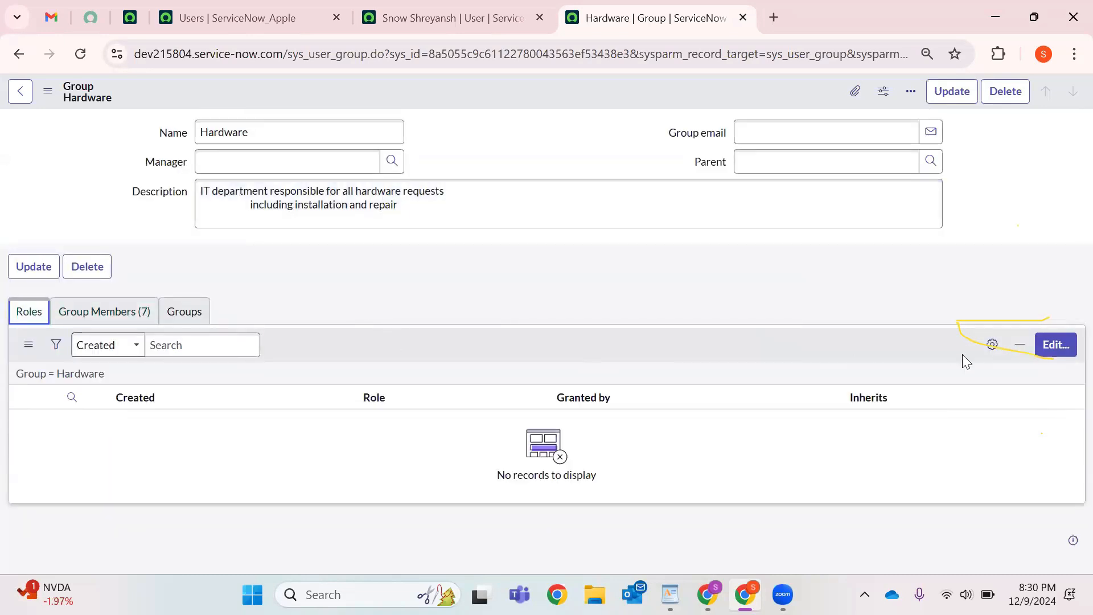
{"action": "left_click", "coordinate": [1062, 354]}
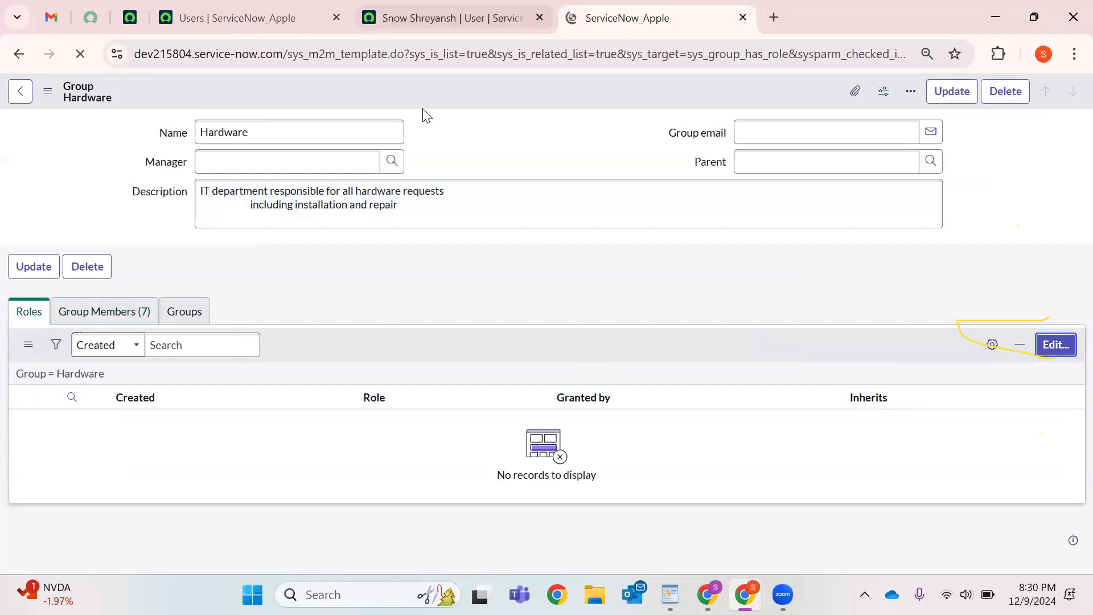
{"action": "left_click", "coordinate": [453, 17]}
{"action": "left_click", "coordinate": [593, 7]}
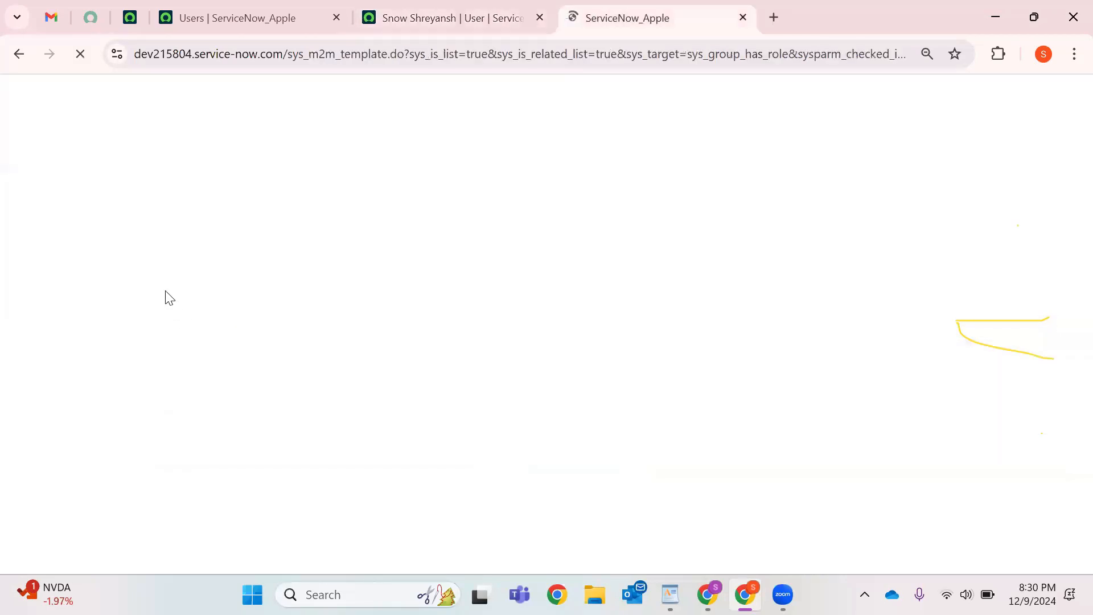
{"action": "left_click", "coordinate": [450, 17]}
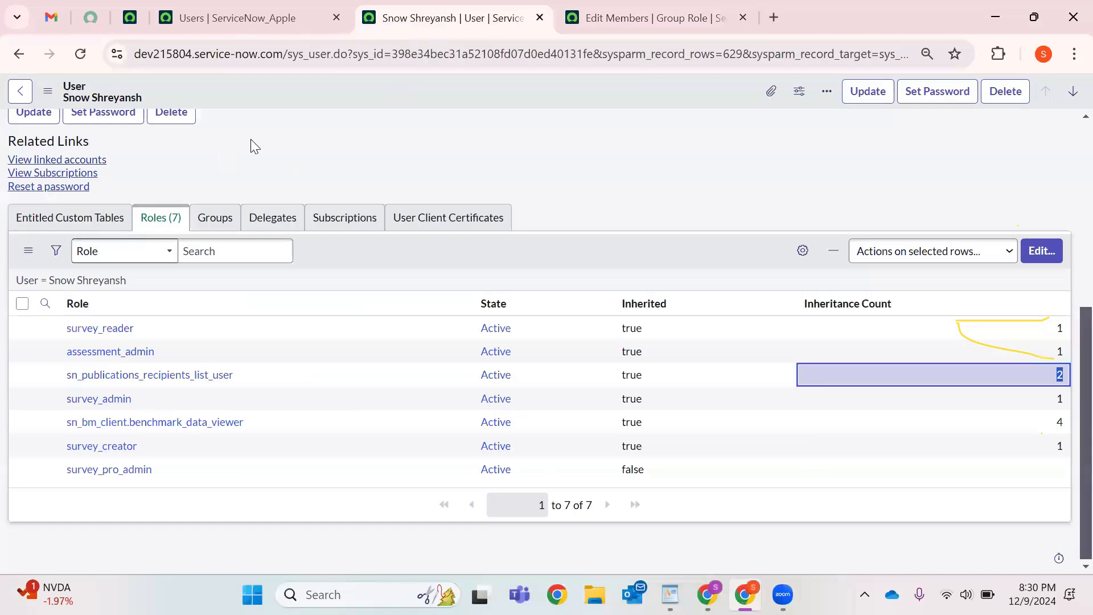
{"action": "left_click", "coordinate": [613, 7]}
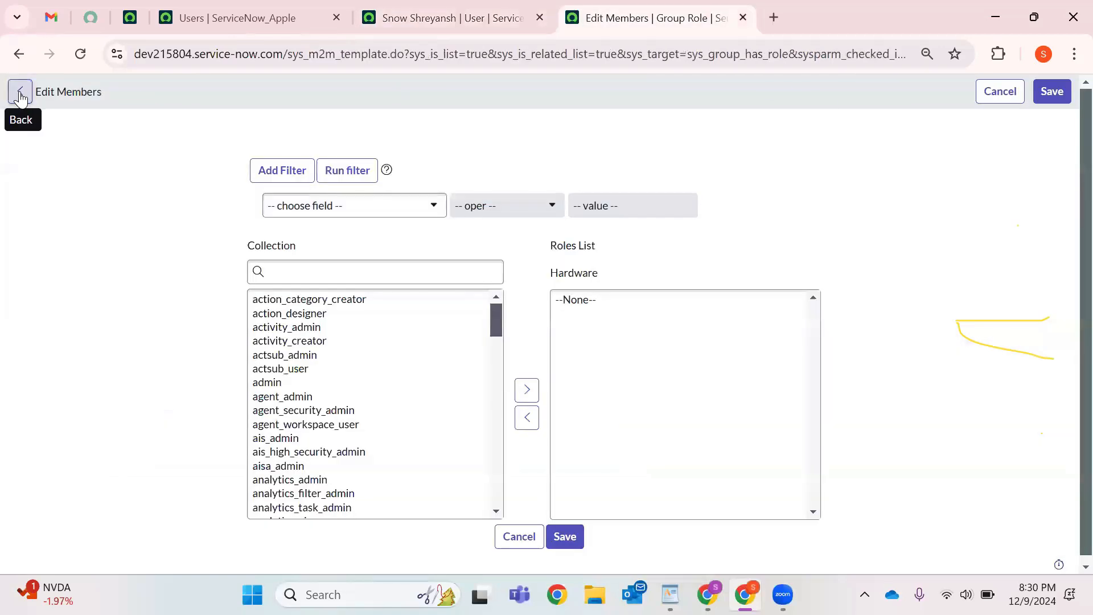
{"action": "key", "text": "Return"}
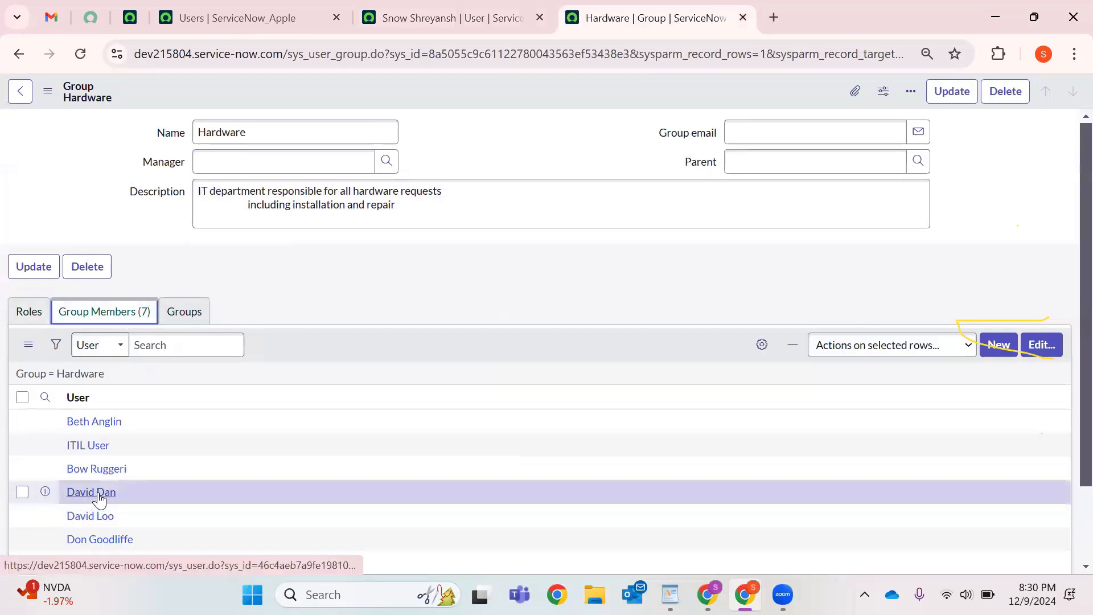
Step: Open a Hardware group member's user record in a new browser tab
{"action": "right_click", "coordinate": [99, 498]}
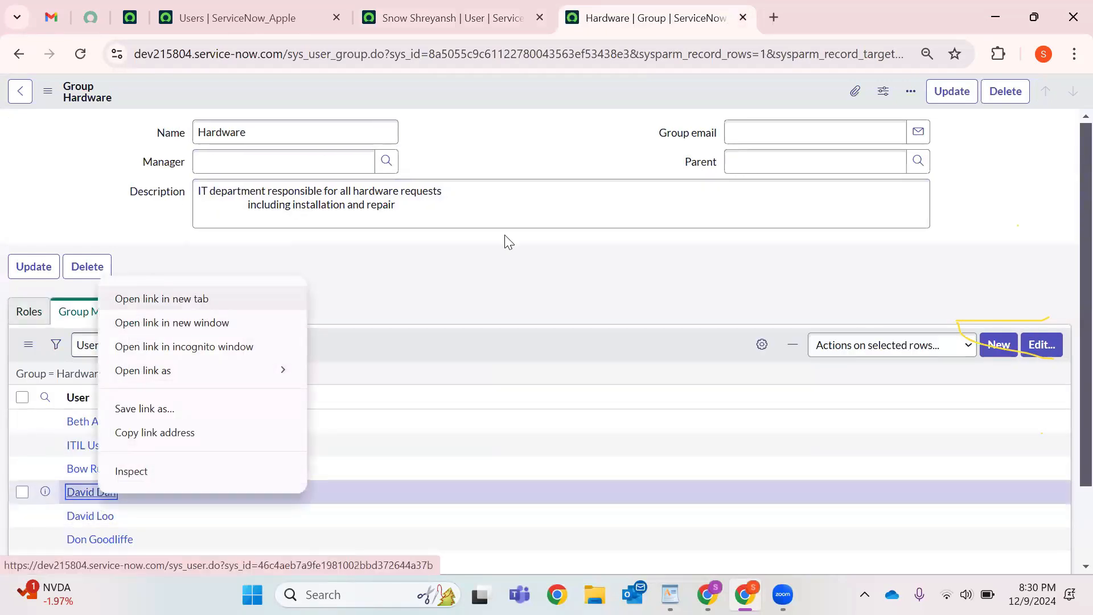
{"action": "left_click", "coordinate": [188, 298]}
{"action": "left_click", "coordinate": [781, 6]}
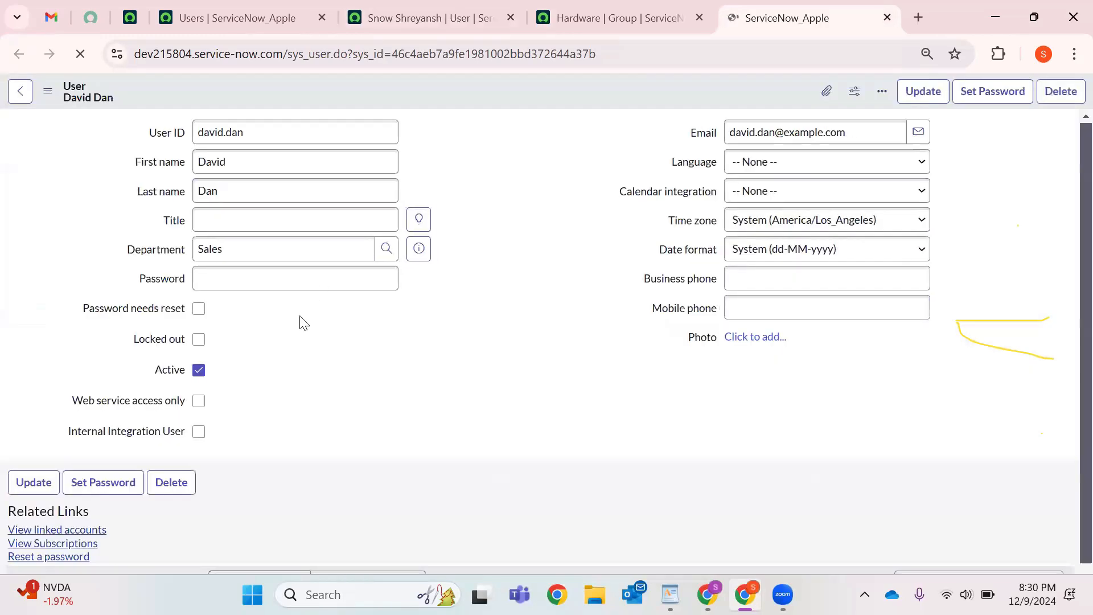
{"action": "scroll", "coordinate": [299, 316], "scroll_direction": "down", "scroll_amount": 1}
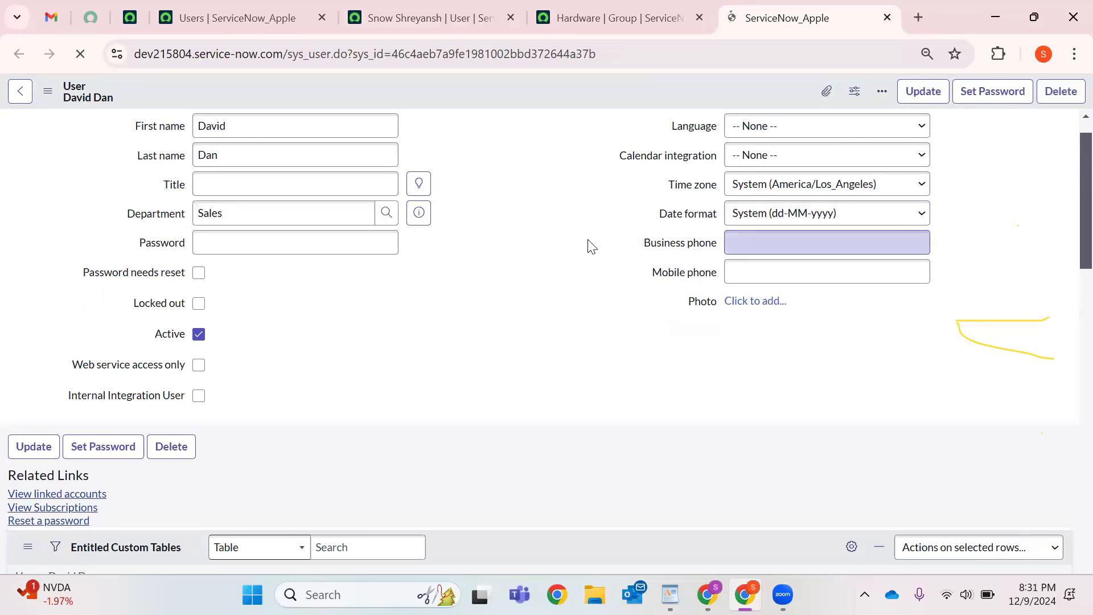
{"action": "scroll", "coordinate": [591, 246], "scroll_direction": "down", "scroll_amount": 10}
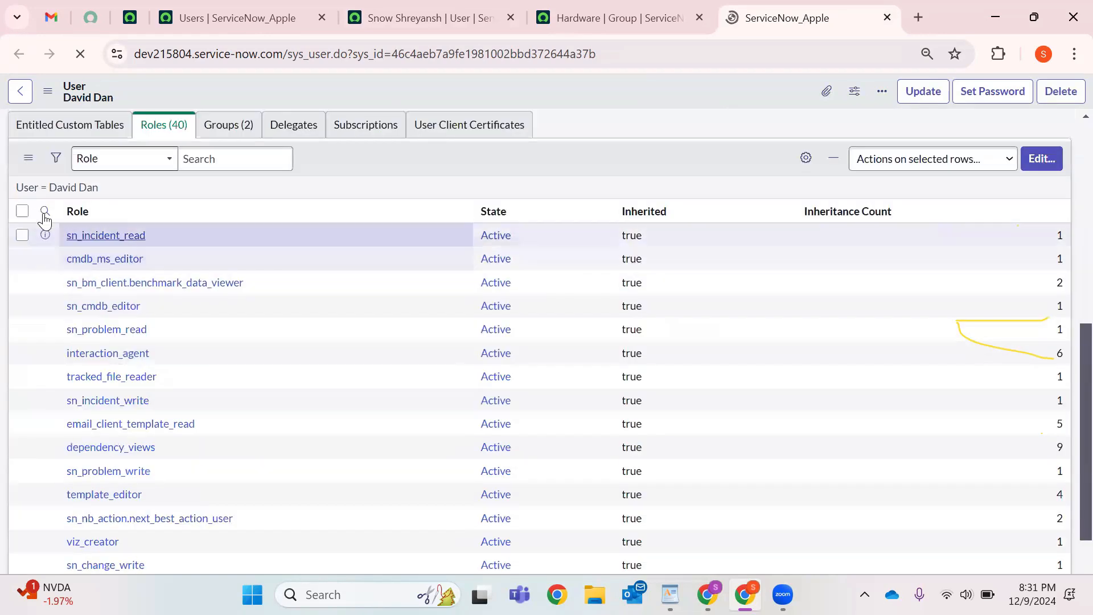
Step: Filter the member's Roles list to *survey roles, then return to the Hardware group
{"action": "left_click", "coordinate": [45, 213]}
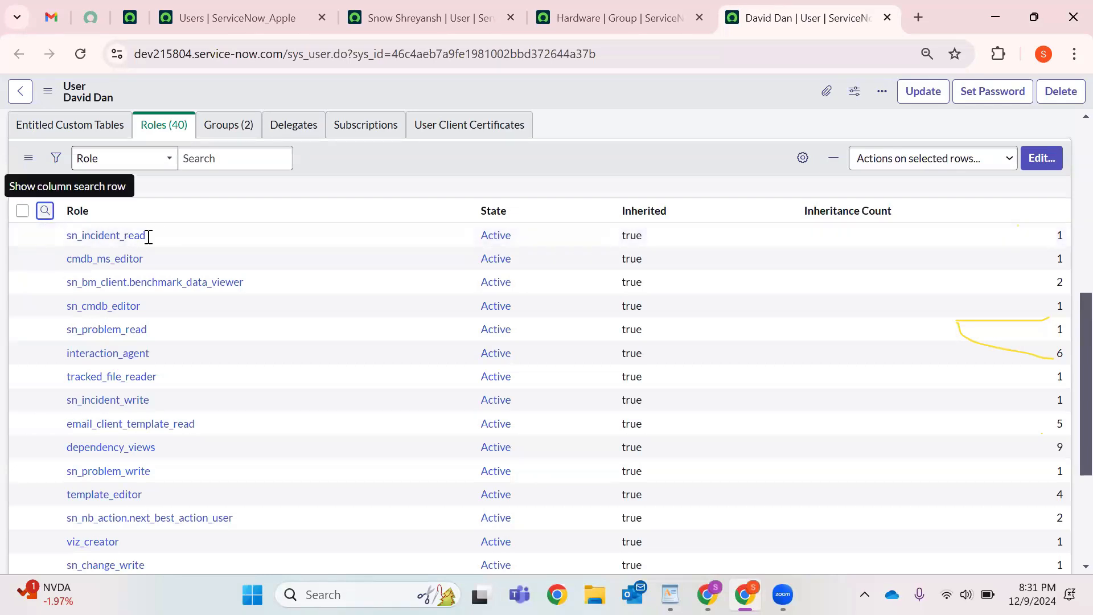
{"action": "type", "text": "*"}
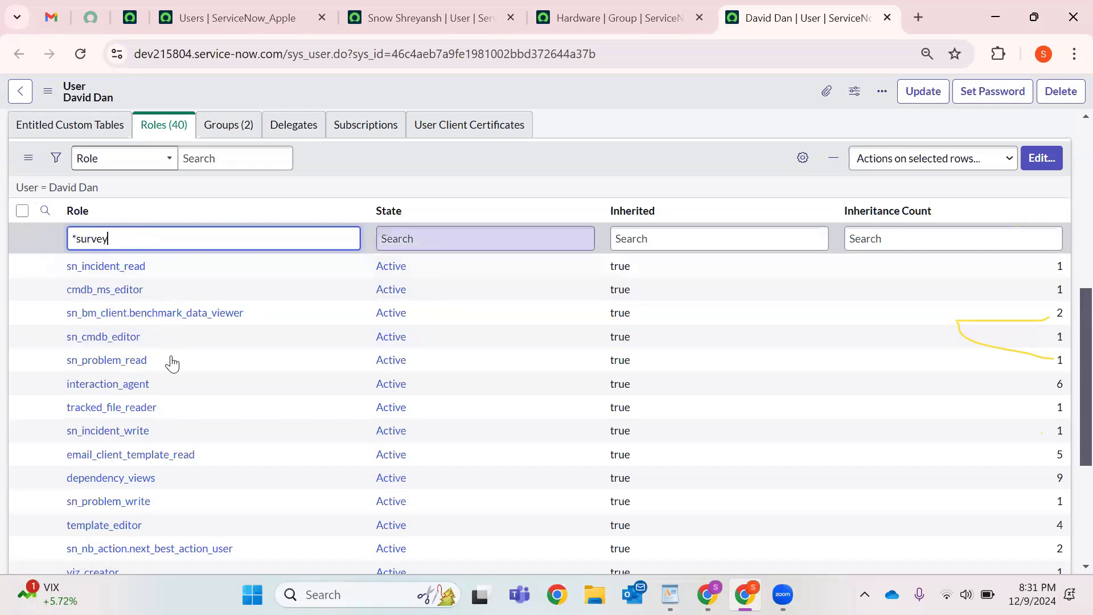
{"action": "key", "text": "Return"}
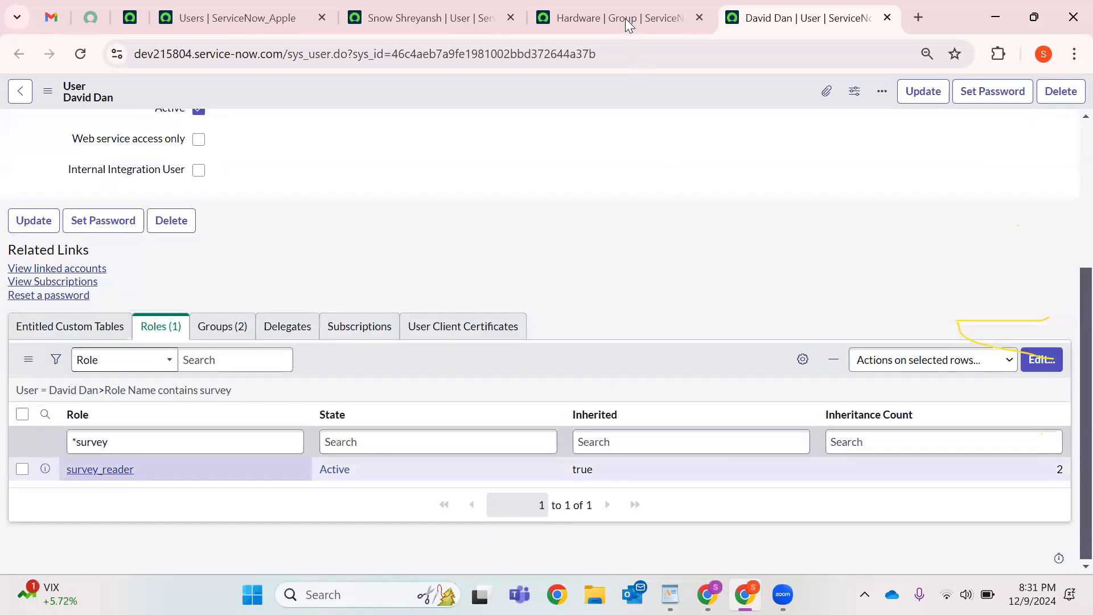
{"action": "key", "text": "ctrl+shift+Tab"}
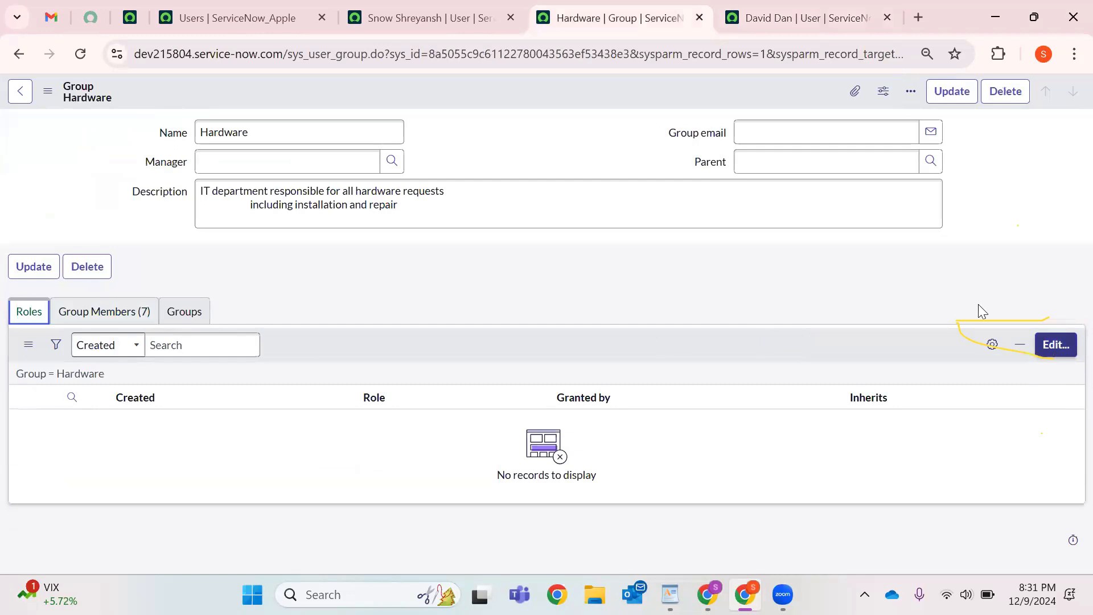
Step: Search roles for 'Su', move survey_creator into the Hardware group's Roles List, and save
{"action": "double_click", "coordinate": [212, 136]}
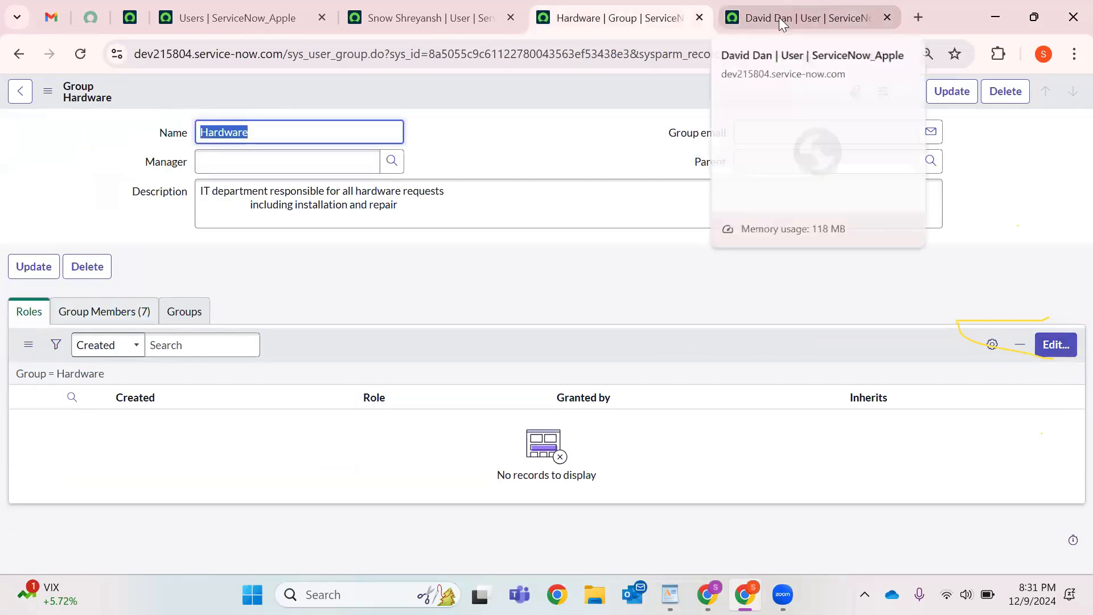
{"action": "left_click", "coordinate": [1054, 345]}
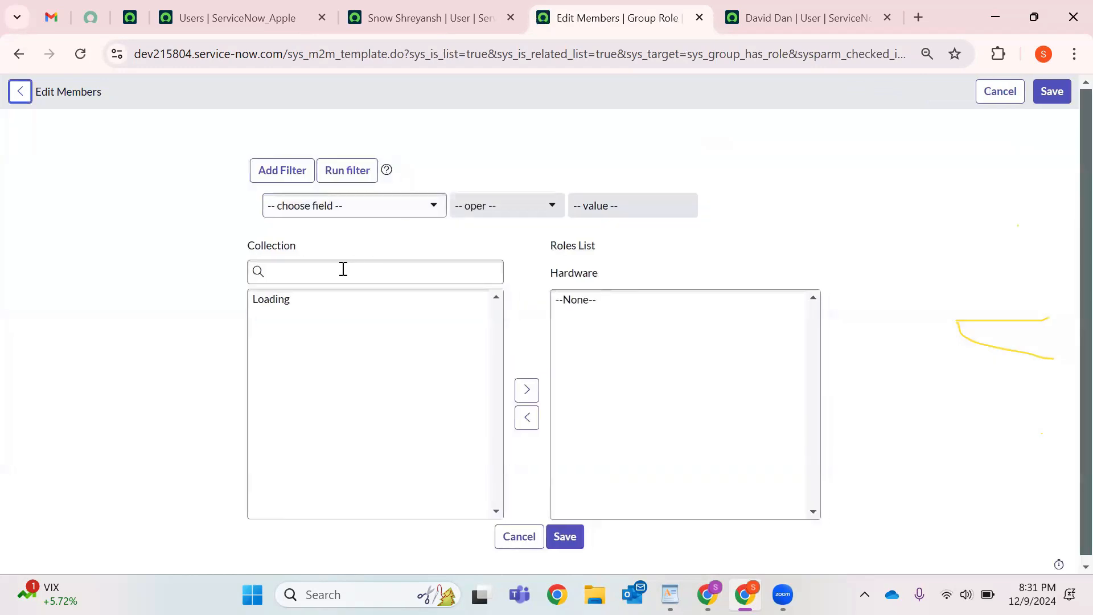
{"action": "left_click", "coordinate": [343, 269]}
{"action": "type", "text": "Survey"}
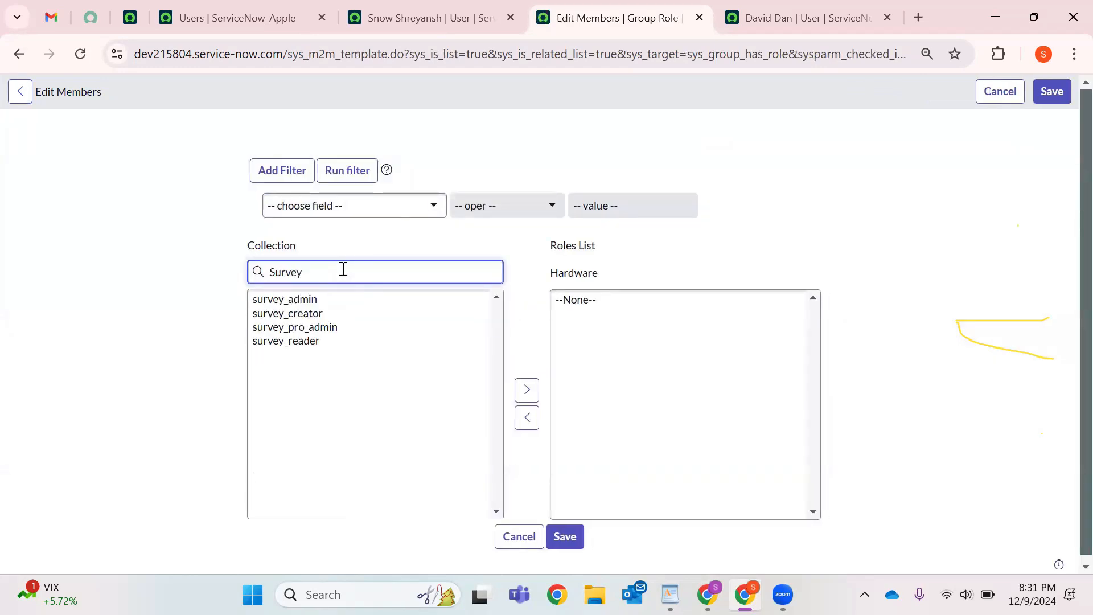
{"action": "left_click", "coordinate": [302, 314]}
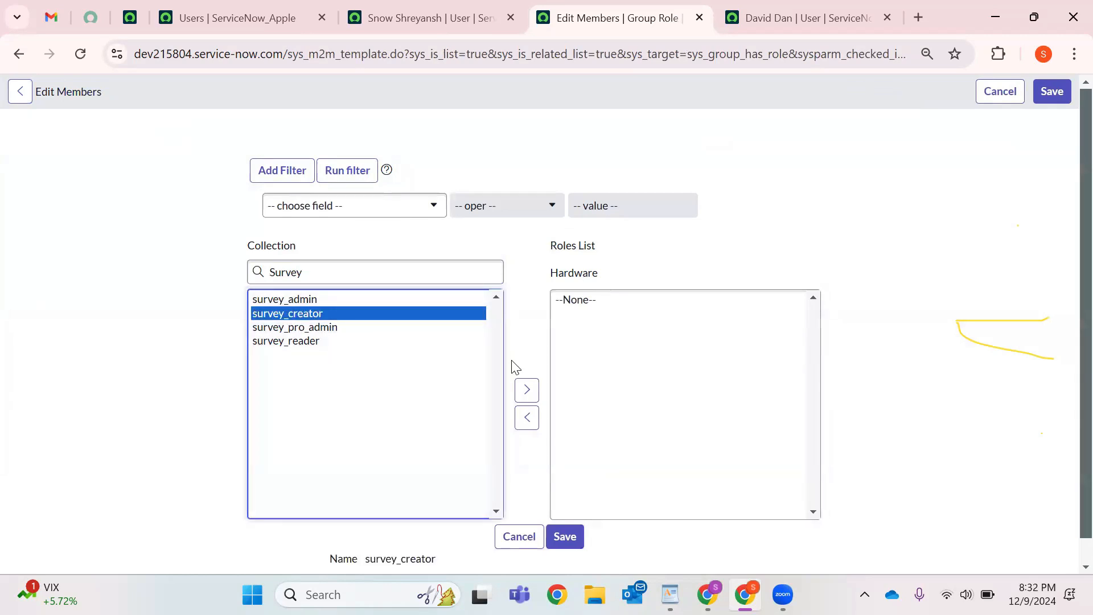
{"action": "left_click", "coordinate": [526, 390]}
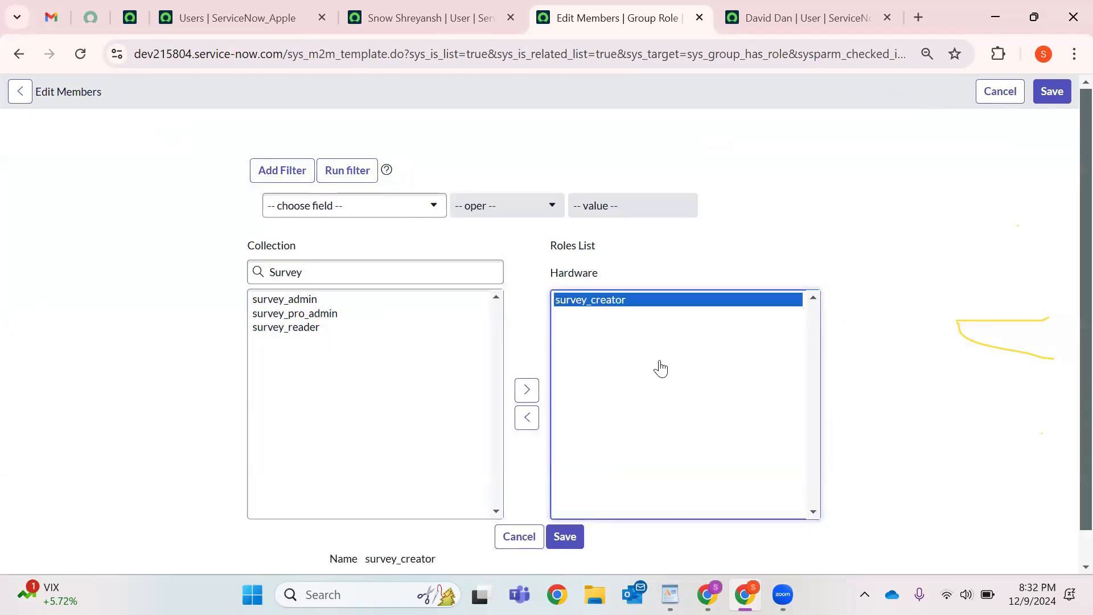
{"action": "left_click", "coordinate": [572, 538]}
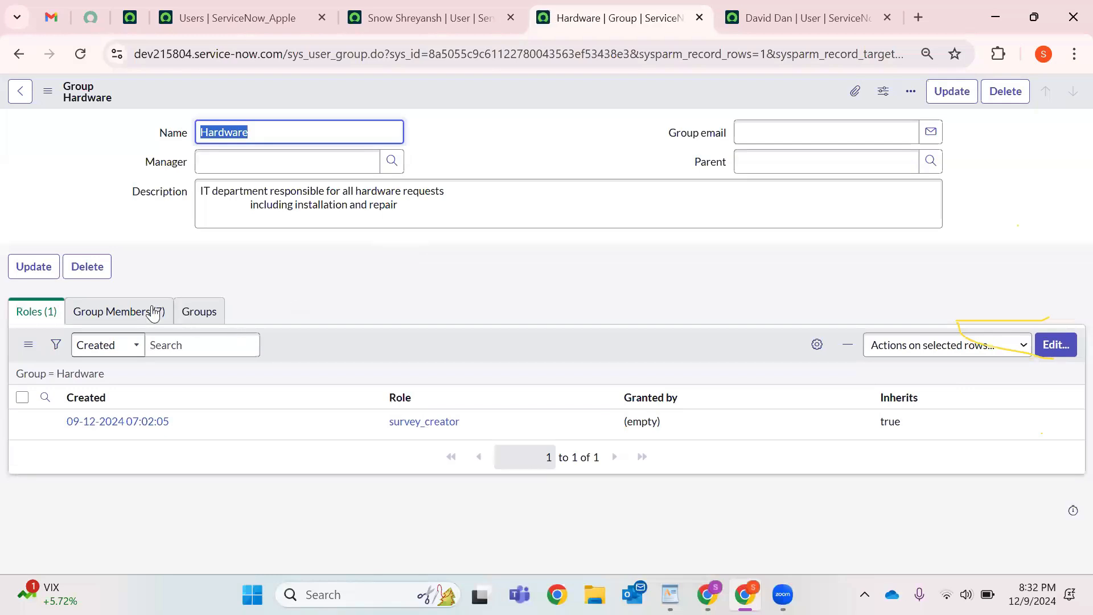
Step: Reload the member's user record to refresh its inherited roles
{"action": "left_click", "coordinate": [152, 310]}
{"action": "scroll", "coordinate": [135, 376], "scroll_direction": "down", "scroll_amount": 1}
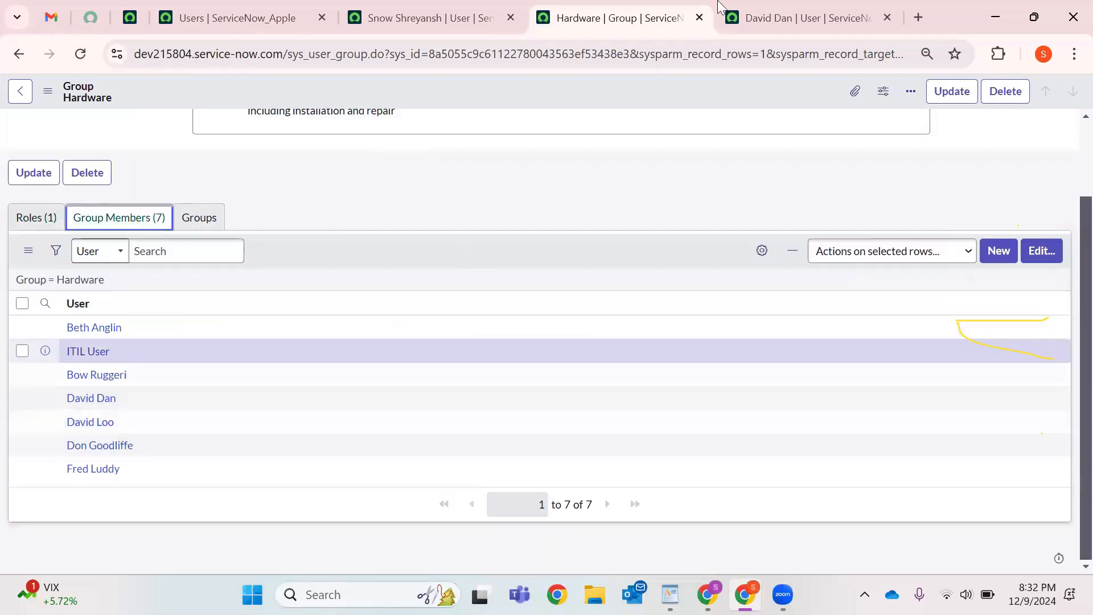
{"action": "key", "text": "ctrl+Tab"}
{"action": "left_click", "coordinate": [81, 54]}
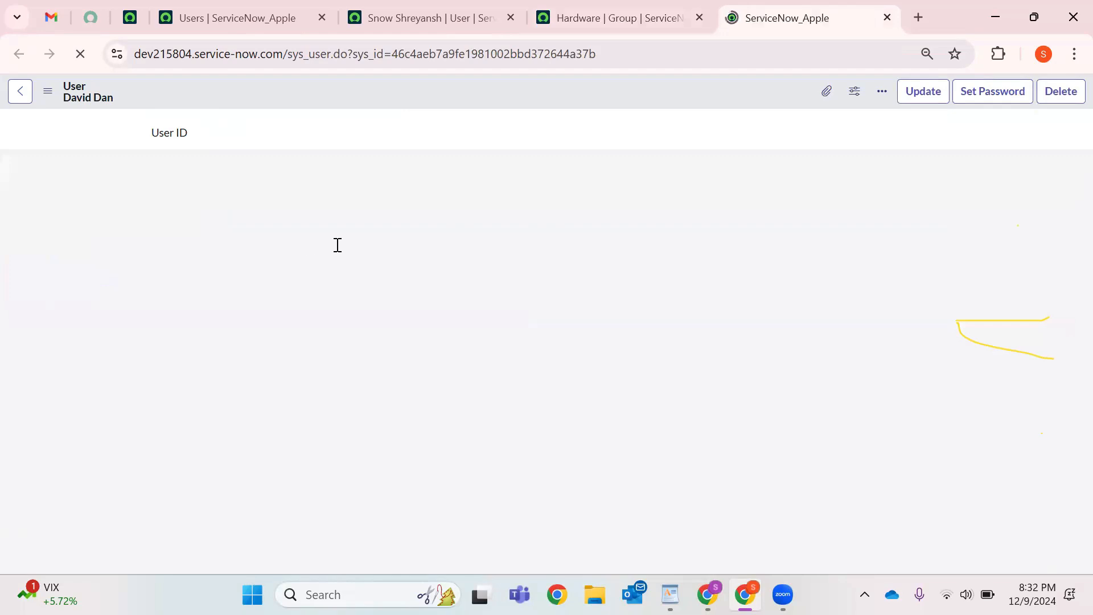
Step: Confirm survey_creator now appears beside survey_reader in the user's survey Roles list
{"action": "scroll", "coordinate": [258, 365], "scroll_direction": "down", "scroll_amount": 3}
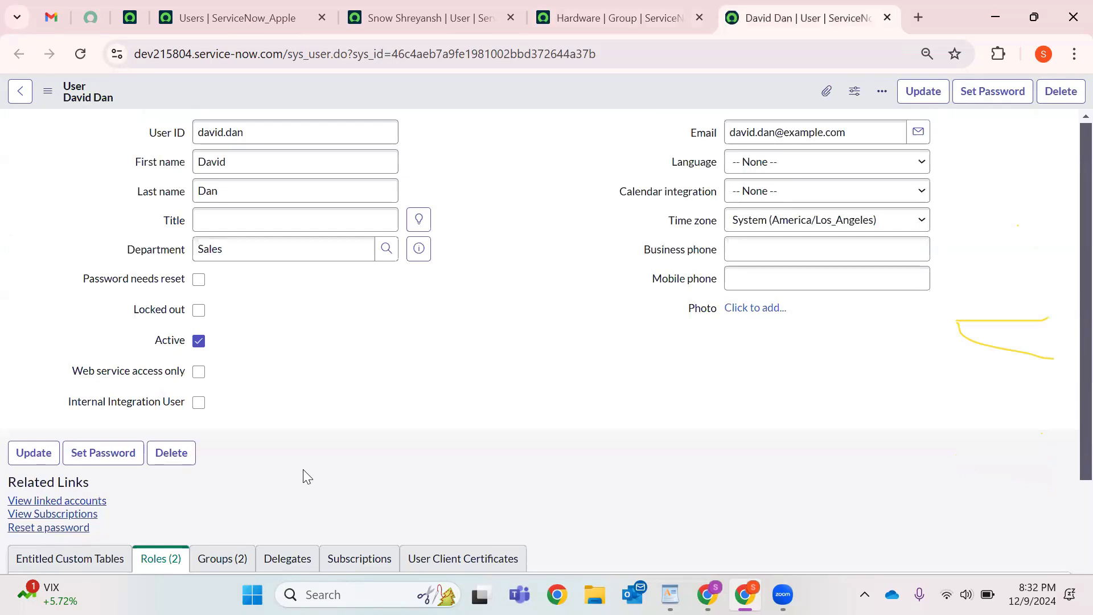
{"action": "left_click_drag", "start_coordinate": [65, 527], "coordinate": [204, 478]}
{"action": "scroll", "coordinate": [203, 478], "scroll_direction": "down", "scroll_amount": 4}
{"action": "left_click_drag", "start_coordinate": [60, 445], "coordinate": [165, 446]}
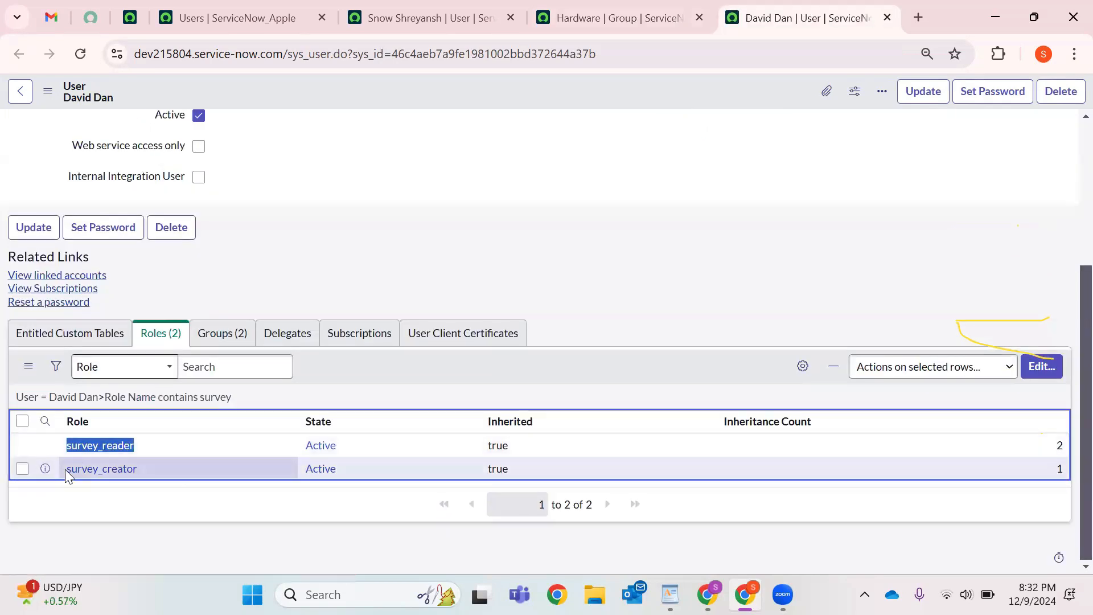
{"action": "left_click_drag", "start_coordinate": [66, 471], "coordinate": [169, 509]}
{"action": "left_click", "coordinate": [168, 509]}
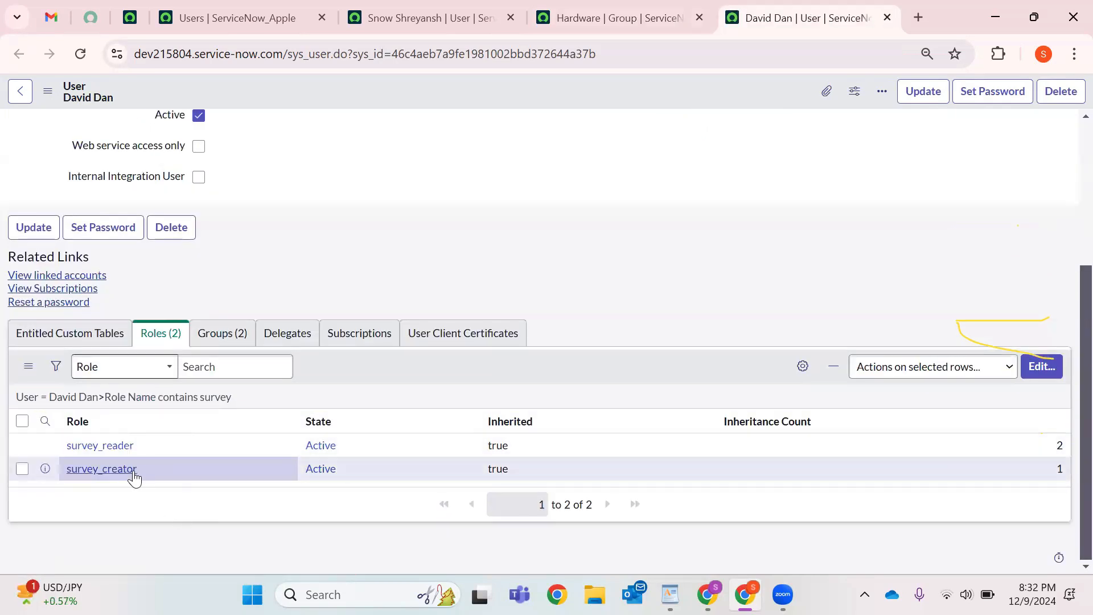
{"action": "double_click", "coordinate": [97, 466]}
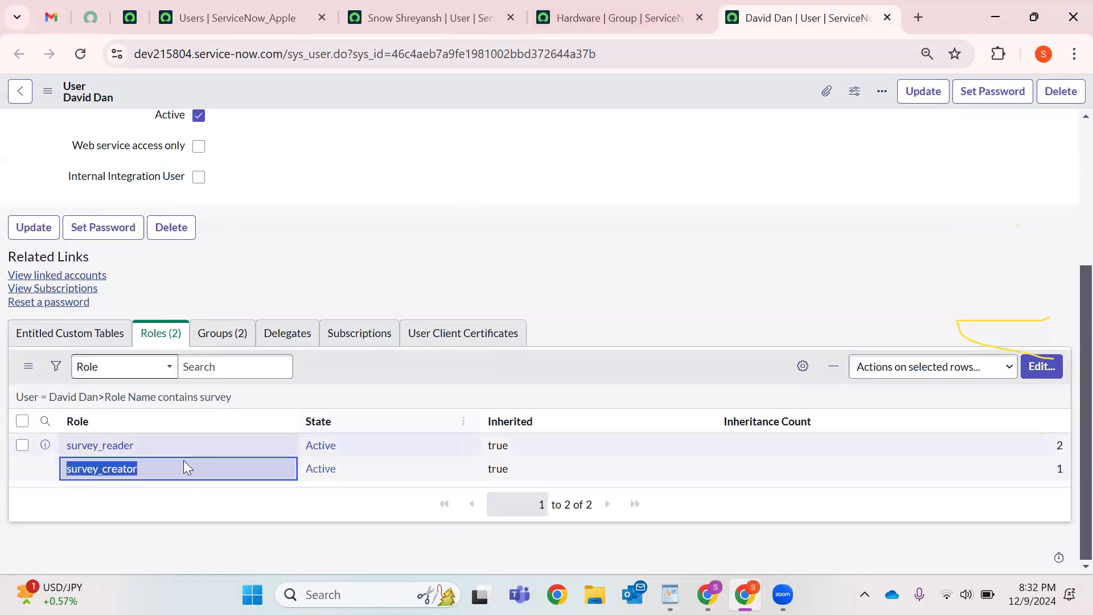
{"action": "scroll", "coordinate": [578, 112], "scroll_direction": "up", "scroll_amount": 4}
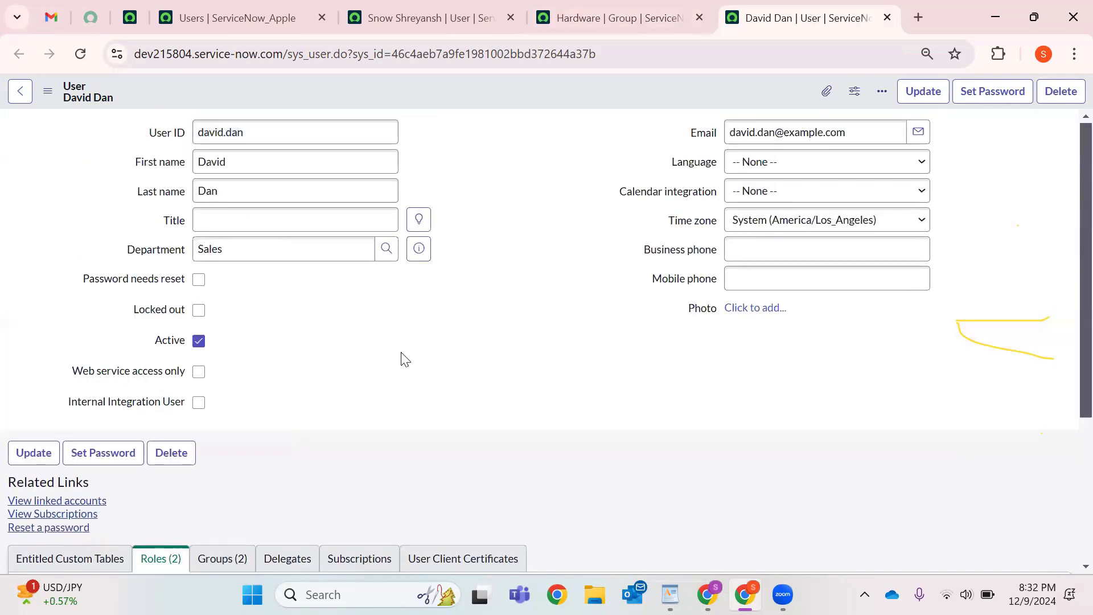
{"action": "scroll", "coordinate": [401, 358], "scroll_direction": "down", "scroll_amount": 4}
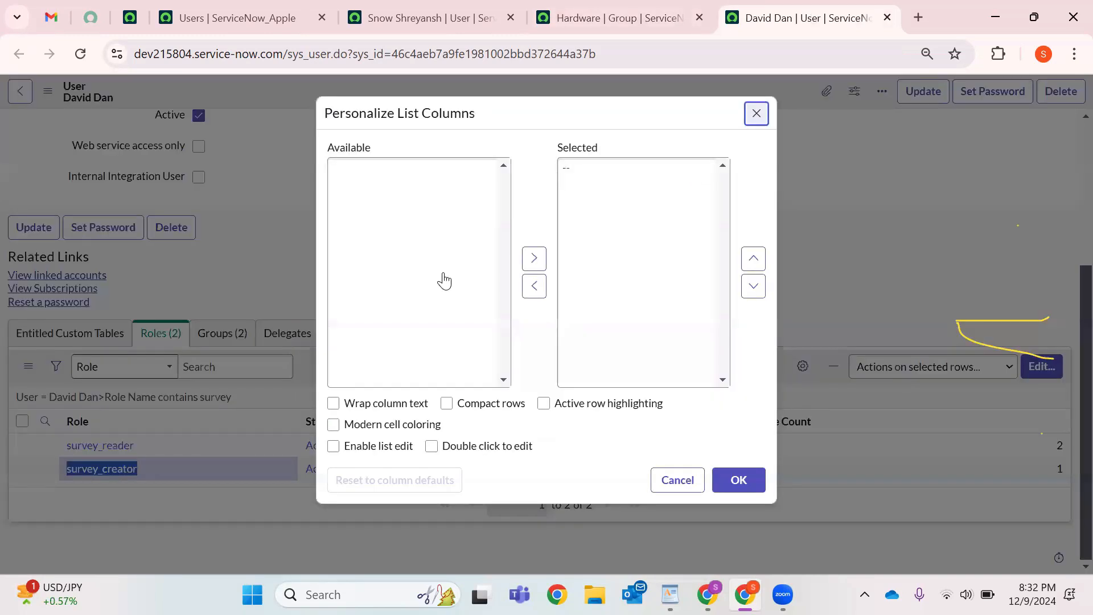
Step: Insert Inheritance Map above Inheritance Count in the roles list, then note survey_reader's count of 2
{"action": "left_click", "coordinate": [411, 237]}
{"action": "left_click", "coordinate": [533, 259]}
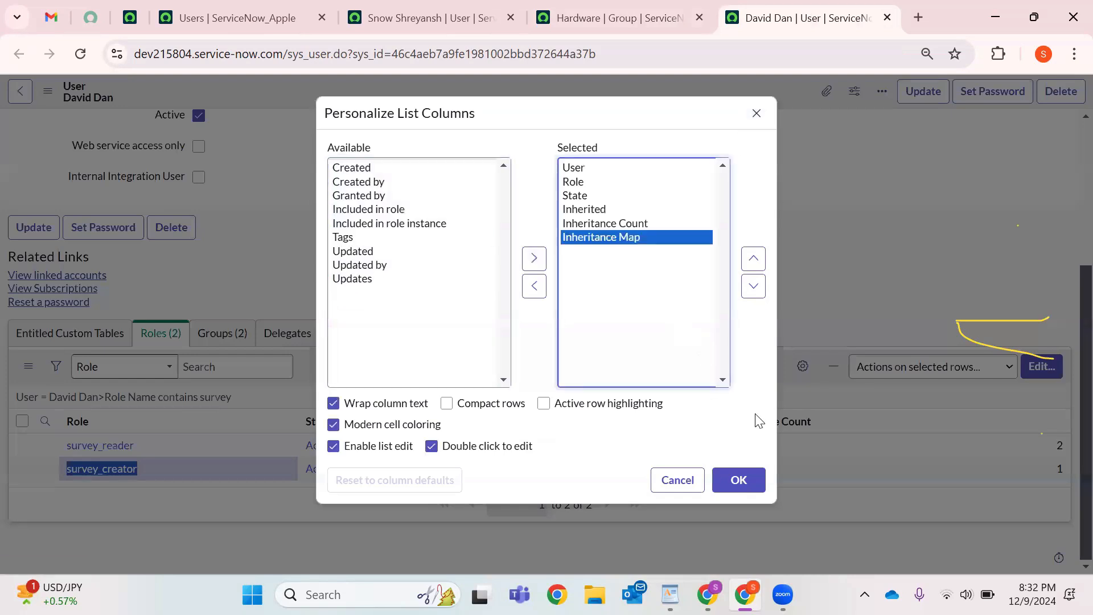
{"action": "left_click", "coordinate": [753, 259]}
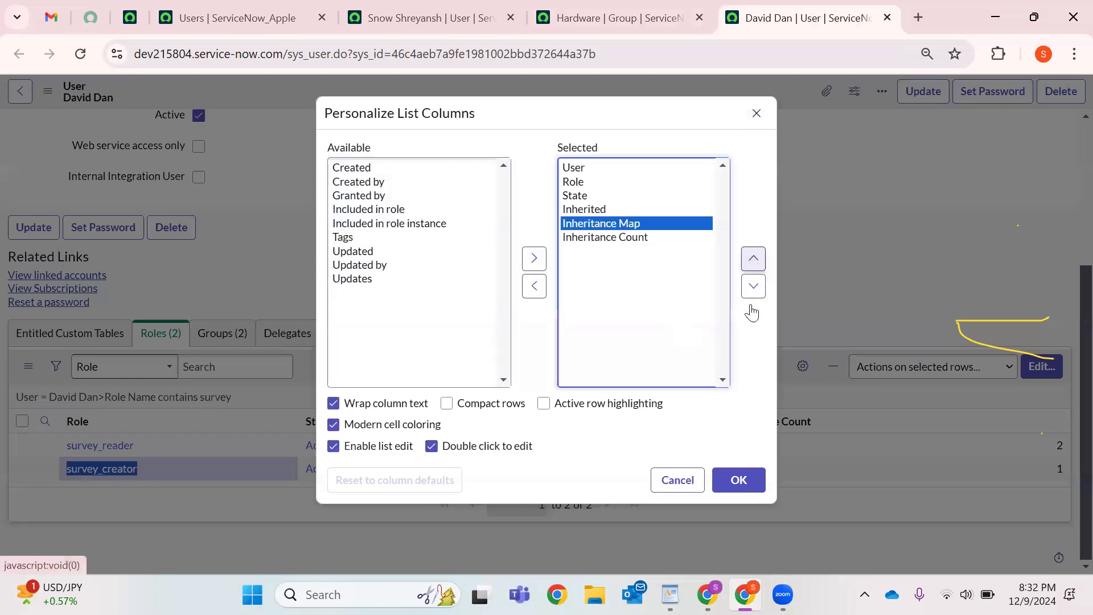
{"action": "left_click", "coordinate": [739, 480]}
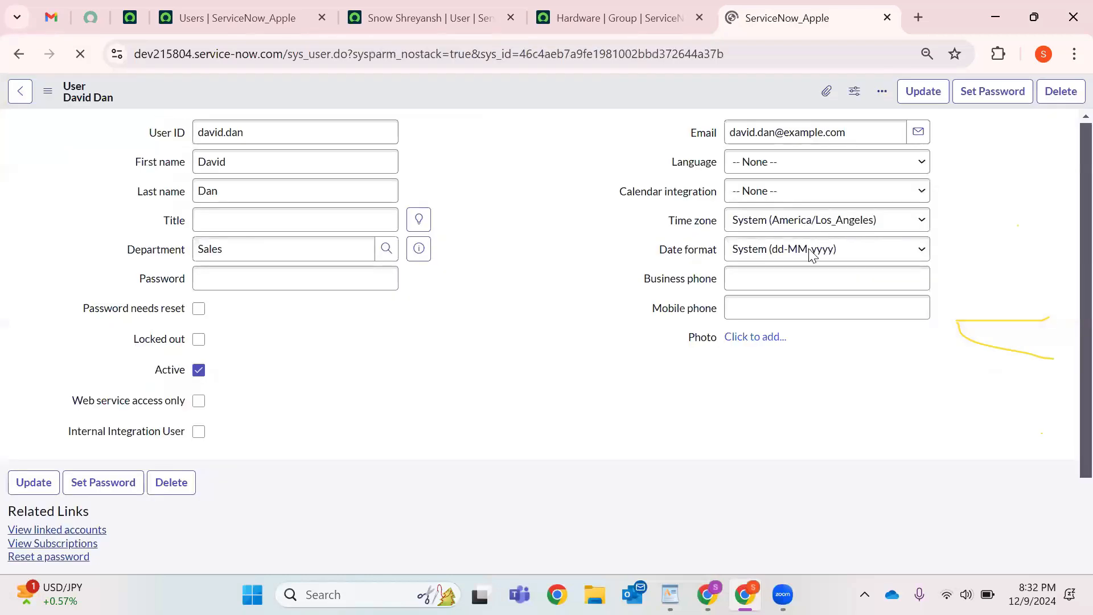
{"action": "scroll", "coordinate": [811, 253], "scroll_direction": "down", "scroll_amount": 3}
{"action": "scroll", "coordinate": [829, 327], "scroll_direction": "down", "scroll_amount": 1}
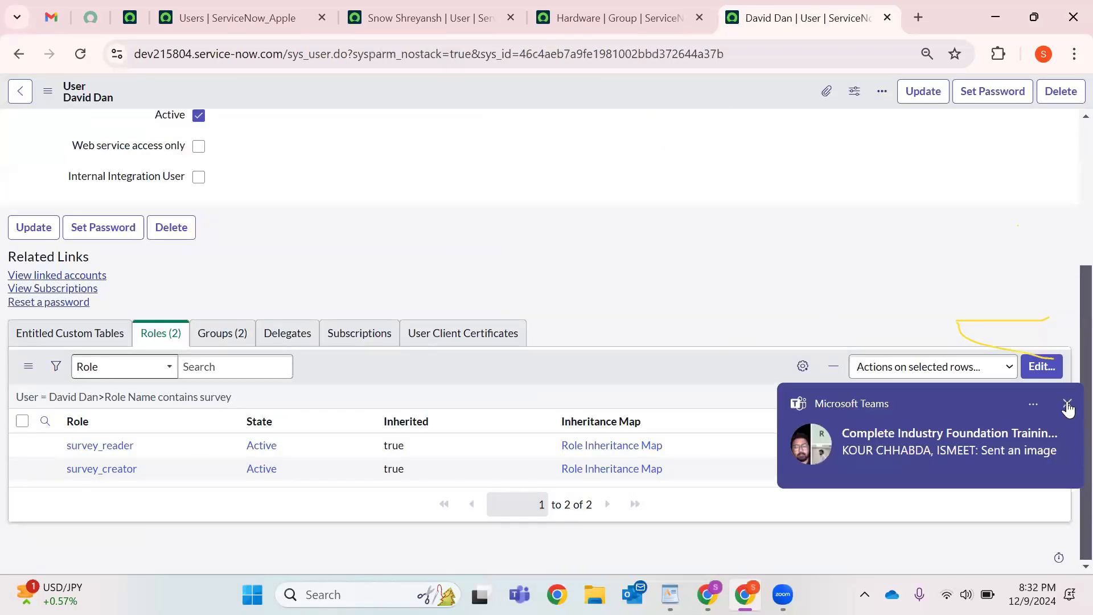
{"action": "left_click", "coordinate": [1067, 408]}
{"action": "left_click", "coordinate": [1059, 446]}
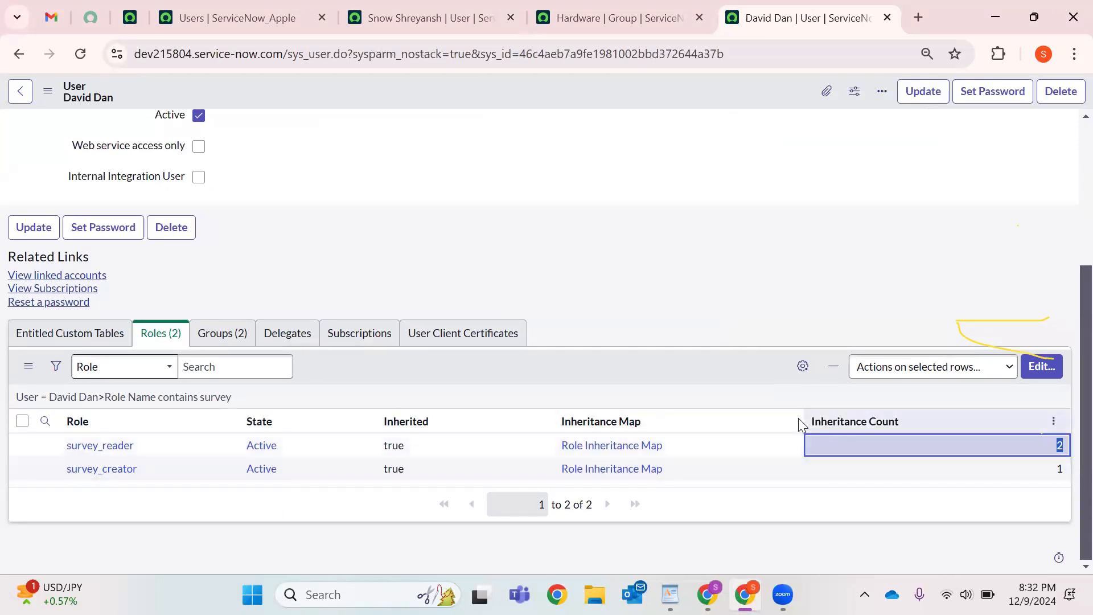
Step: Open survey_creator's inheritance map, showing User → Hardware group → survey_creator target role
{"action": "right_click", "coordinate": [595, 472]}
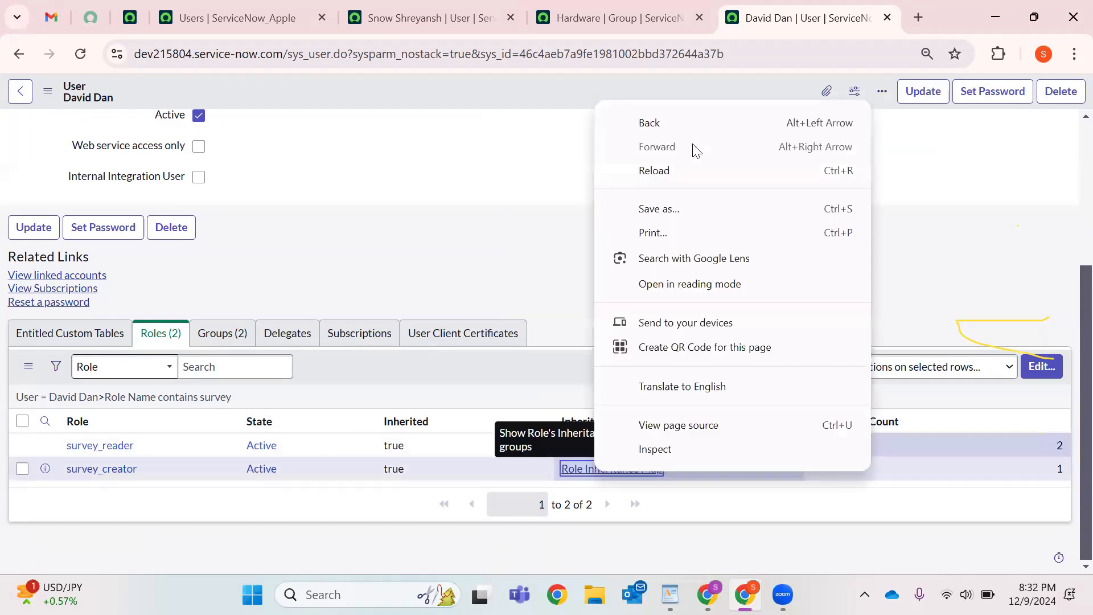
{"action": "left_click", "coordinate": [580, 474]}
{"action": "left_click", "coordinate": [580, 474]}
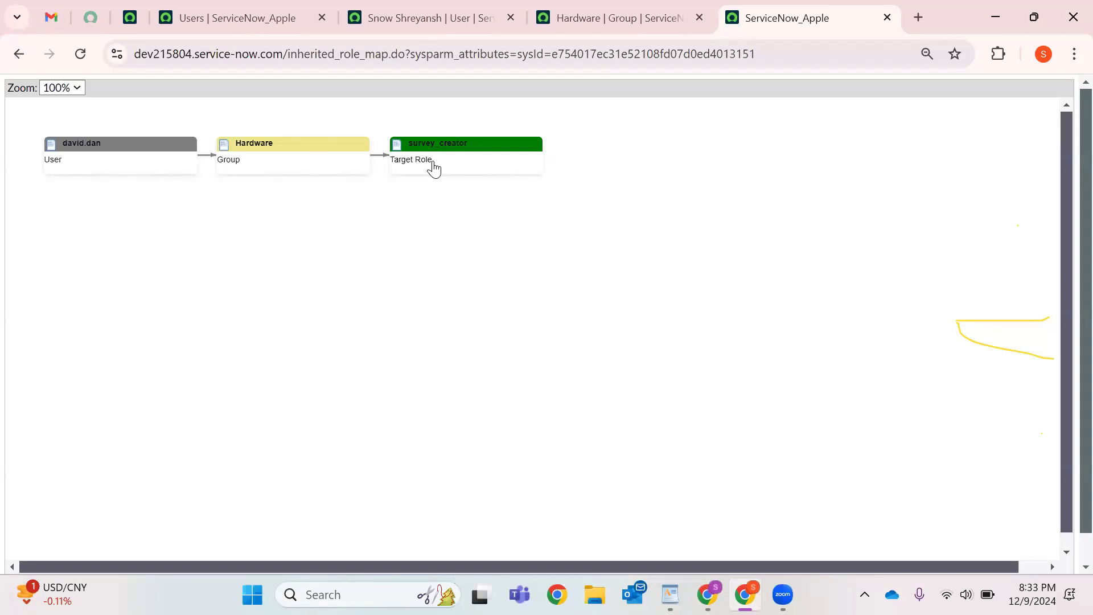
{"action": "left_click", "coordinate": [434, 167]}
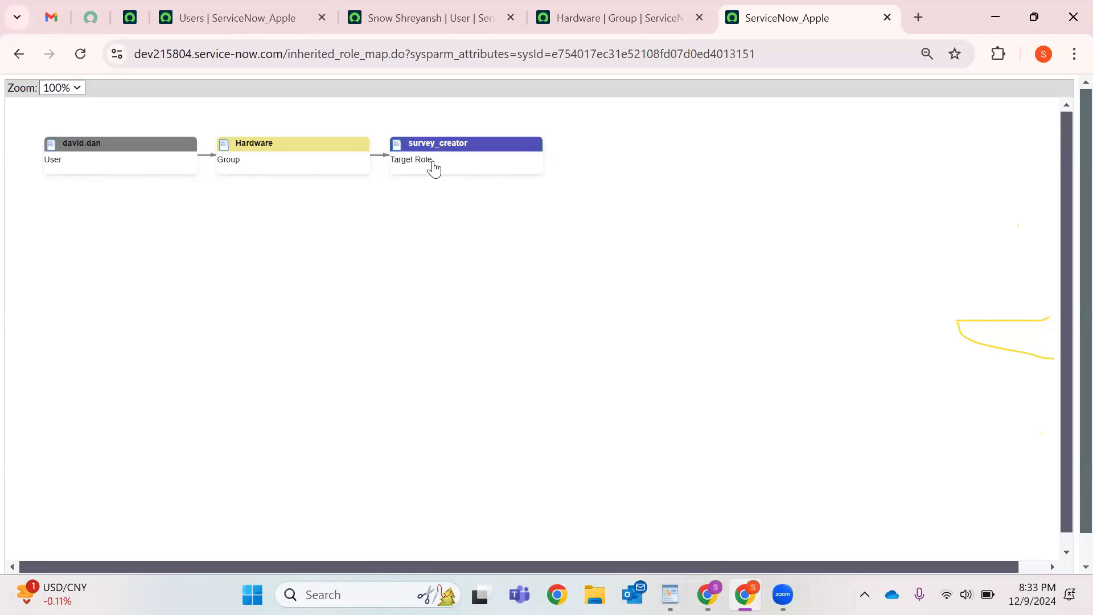
Step: Compare the Hardware, user and role-map tabs, reload the Hardware group, then close its tab
{"action": "left_click", "coordinate": [580, 13]}
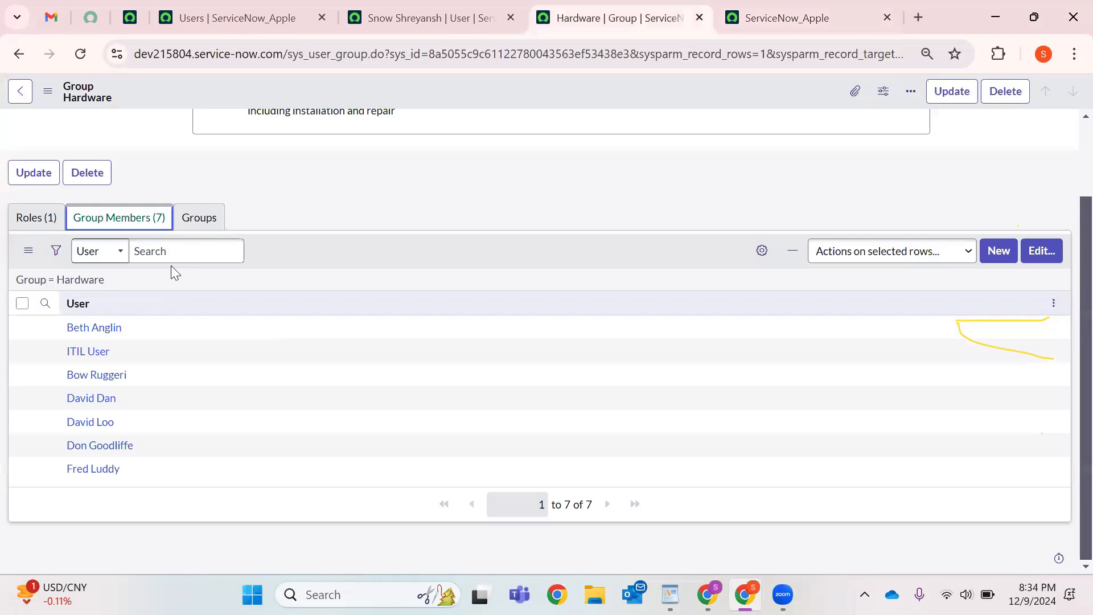
{"action": "left_click", "coordinate": [451, 11]}
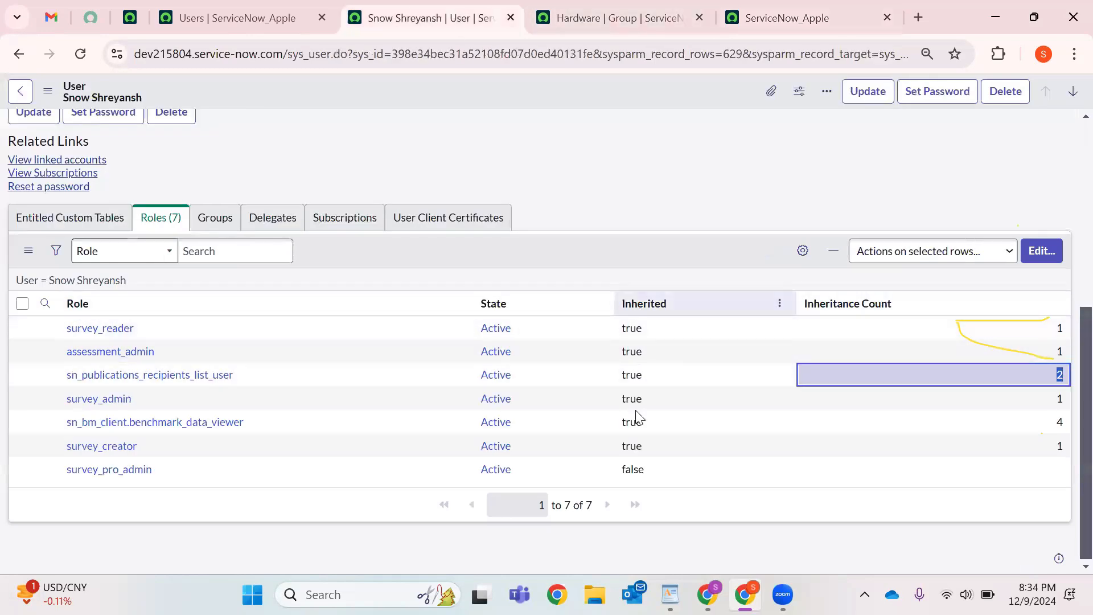
{"action": "left_click", "coordinate": [785, 18]}
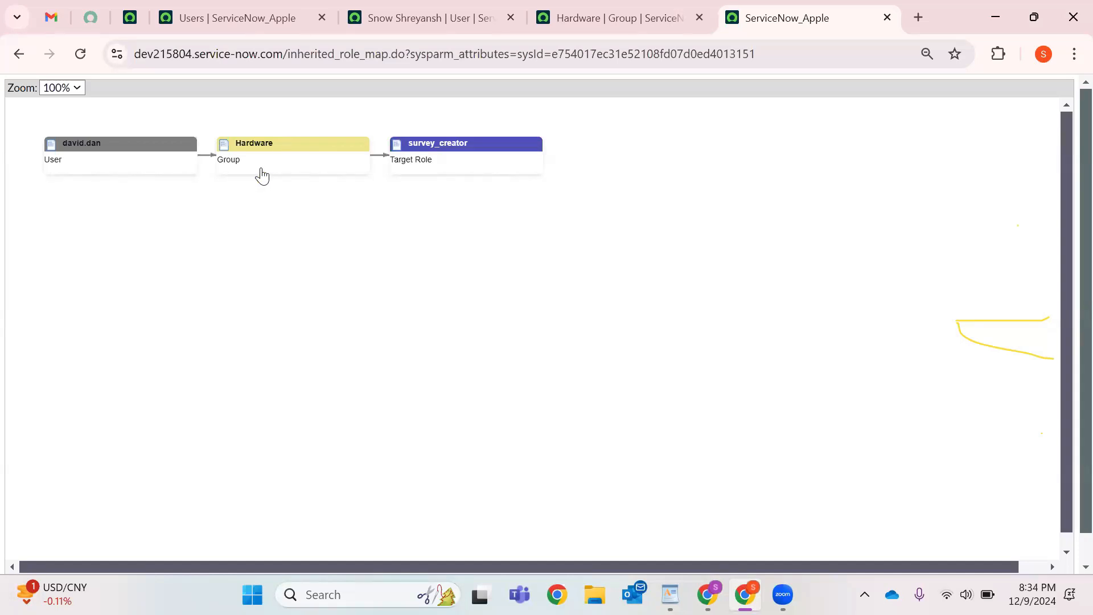
{"action": "left_click", "coordinate": [634, 16]}
{"action": "left_click", "coordinate": [80, 55]}
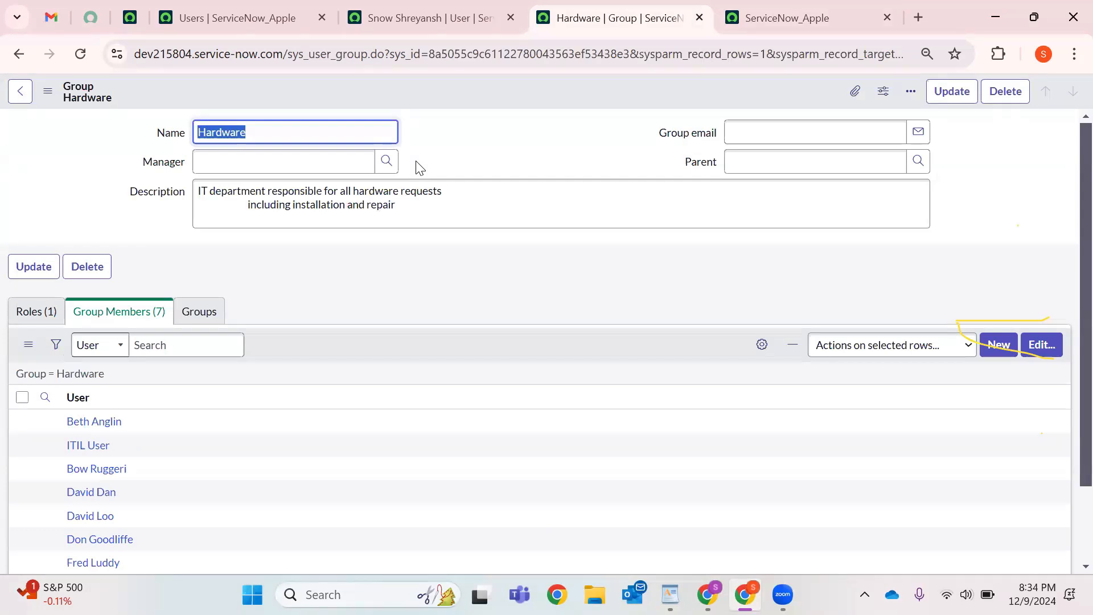
{"action": "left_click", "coordinate": [699, 18]}
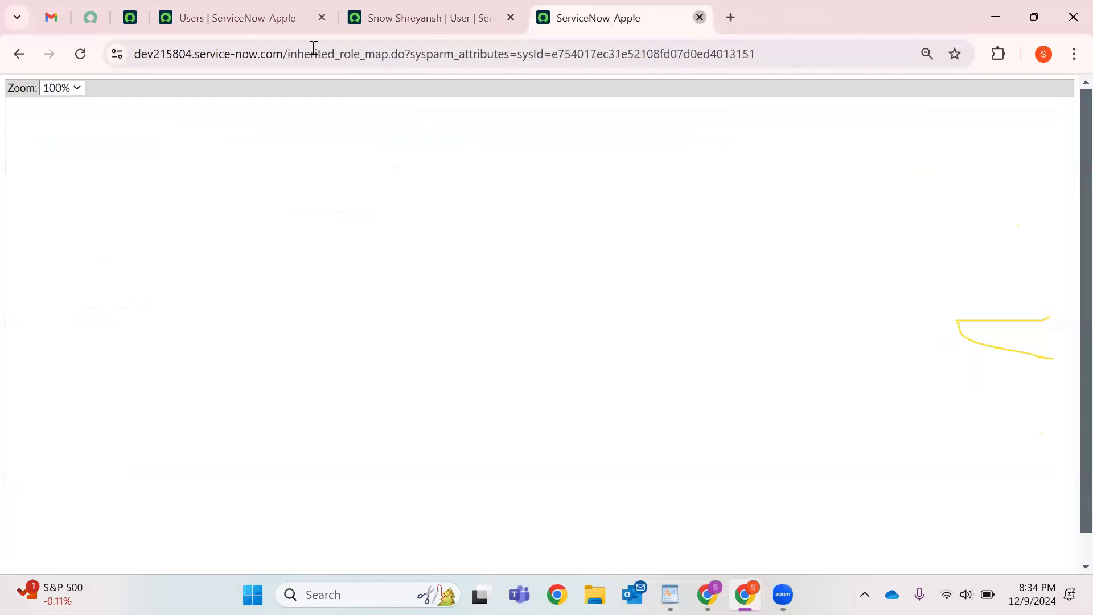
Step: Close the role map, load the 48-group list via sys_user_group.LIST, and start a new Group record
{"action": "left_click", "coordinate": [699, 17]}
{"action": "left_click", "coordinate": [199, 20]}
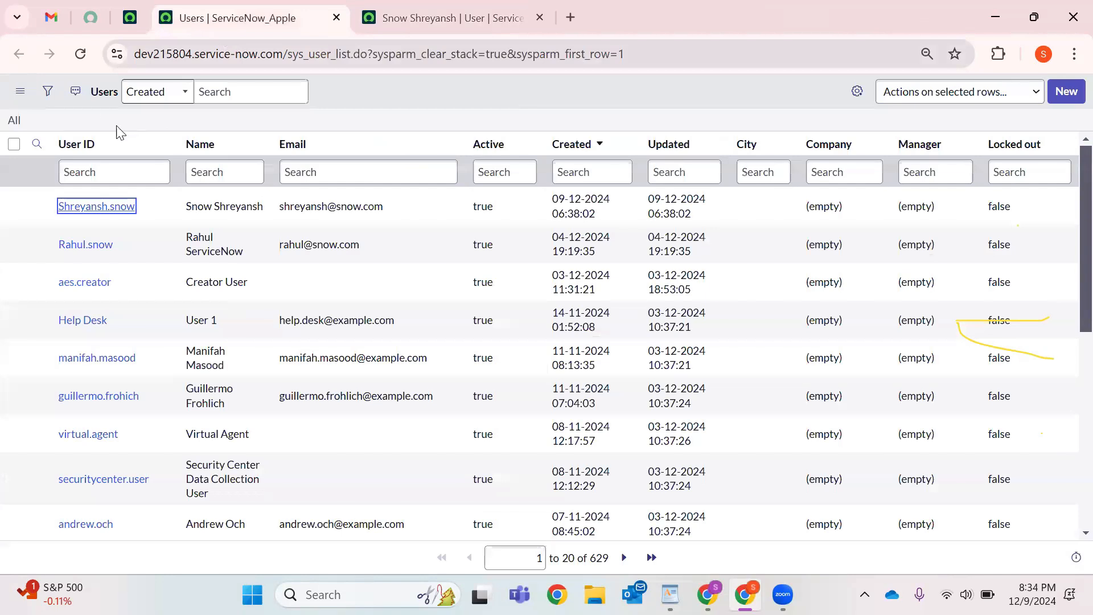
{"action": "left_click", "coordinate": [130, 18]}
{"action": "left_click", "coordinate": [83, 96]}
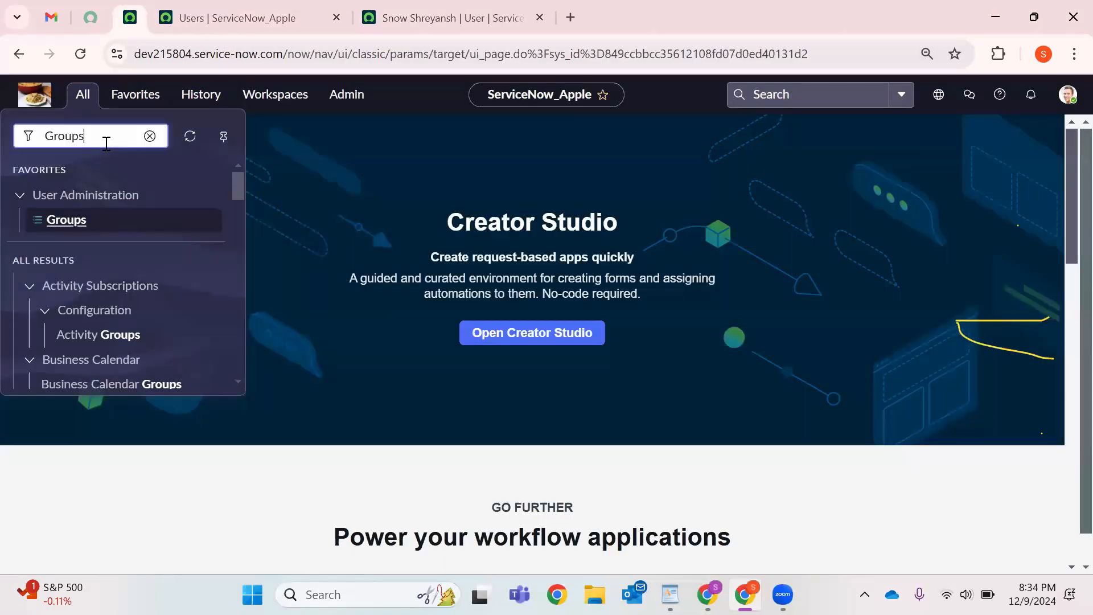
{"action": "type", "text": "sys"}
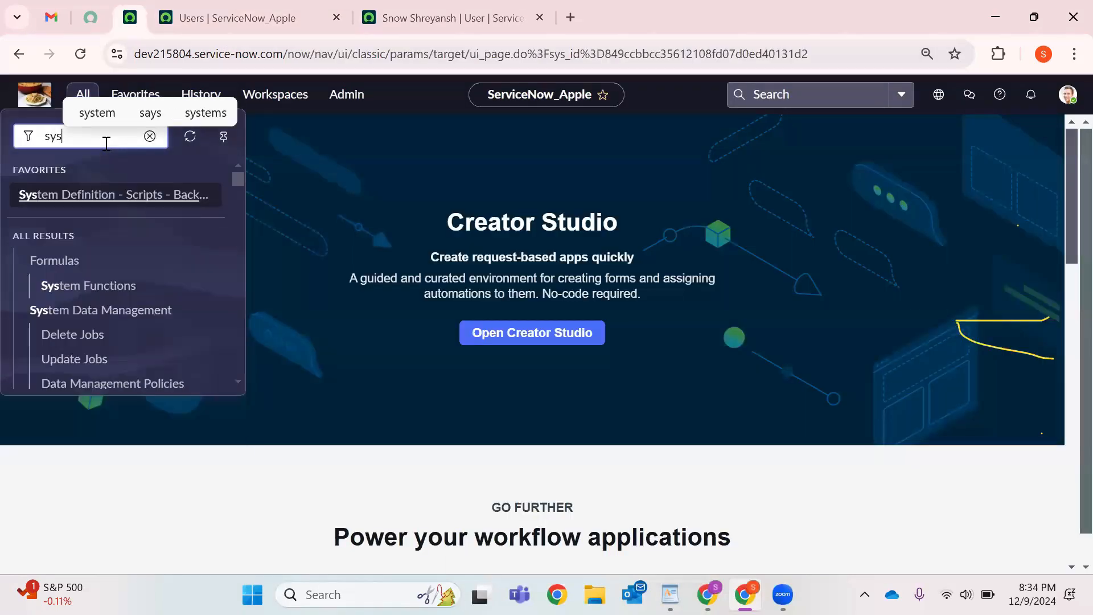
{"action": "type", "text": "_user_group.LIST"}
{"action": "key", "text": "Return"}
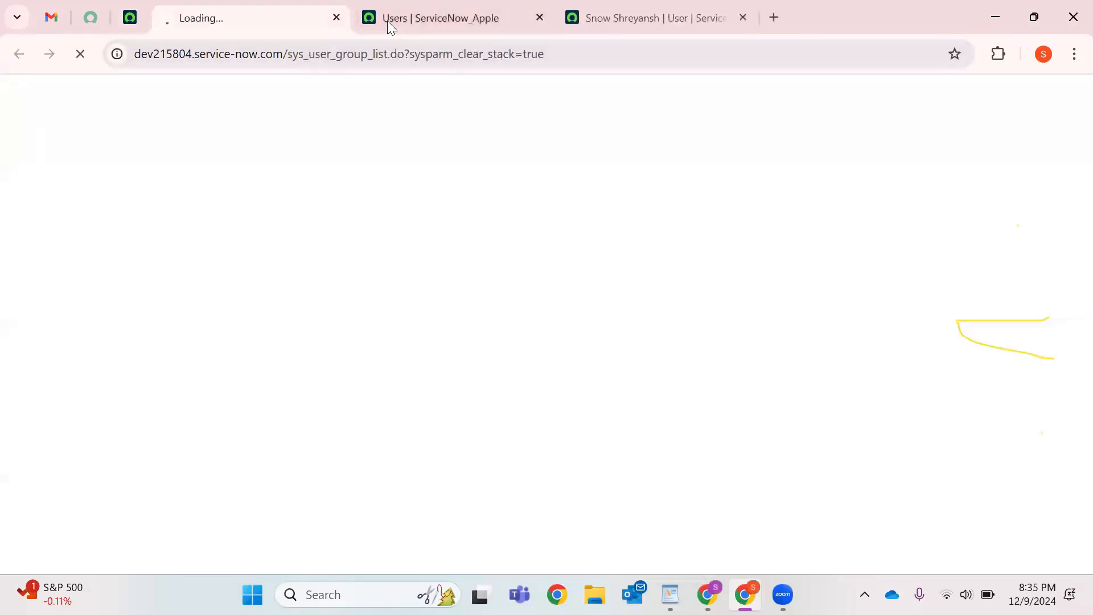
{"action": "left_click_drag", "start_coordinate": [329, 17], "coordinate": [467, 7]}
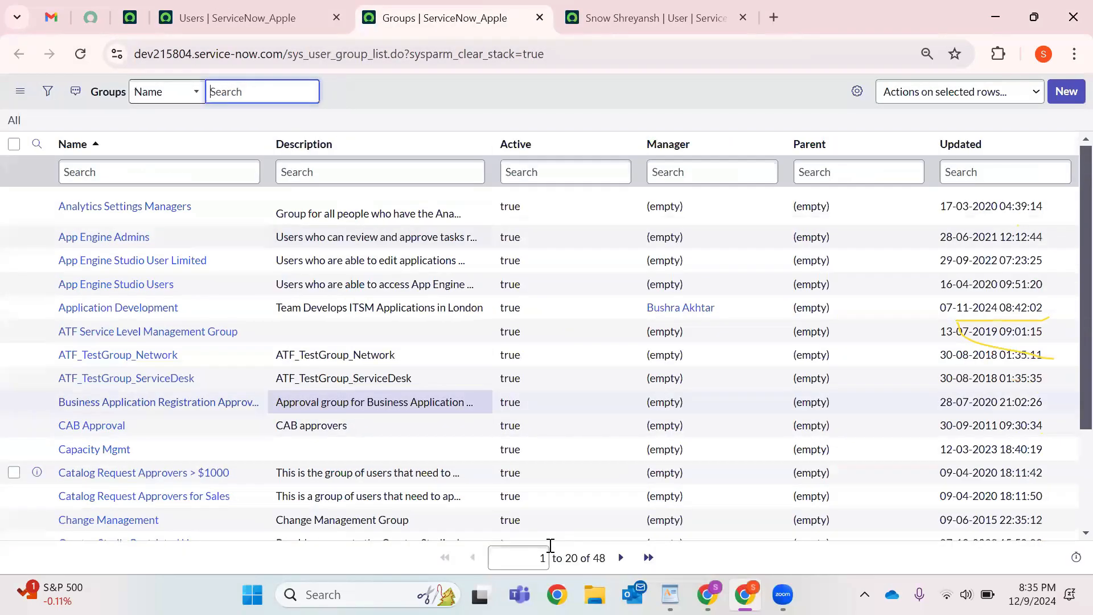
{"action": "left_click", "coordinate": [1053, 97]}
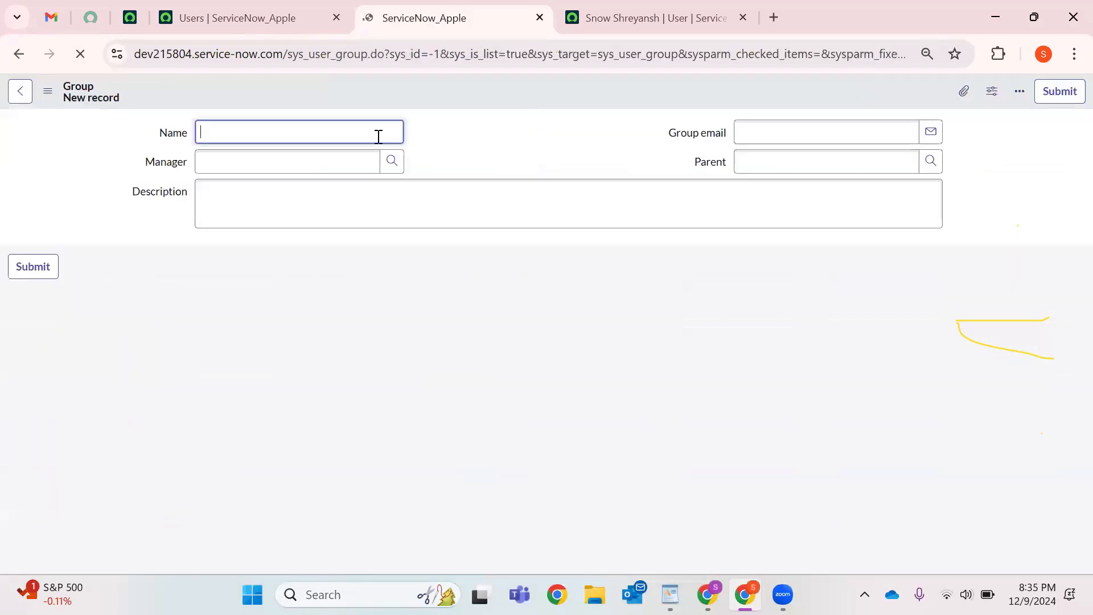
Step: Name the group Survey Pro Admins, pick its manager, and set the description 'To Manage Surveys'
{"action": "type", "text": "S"}
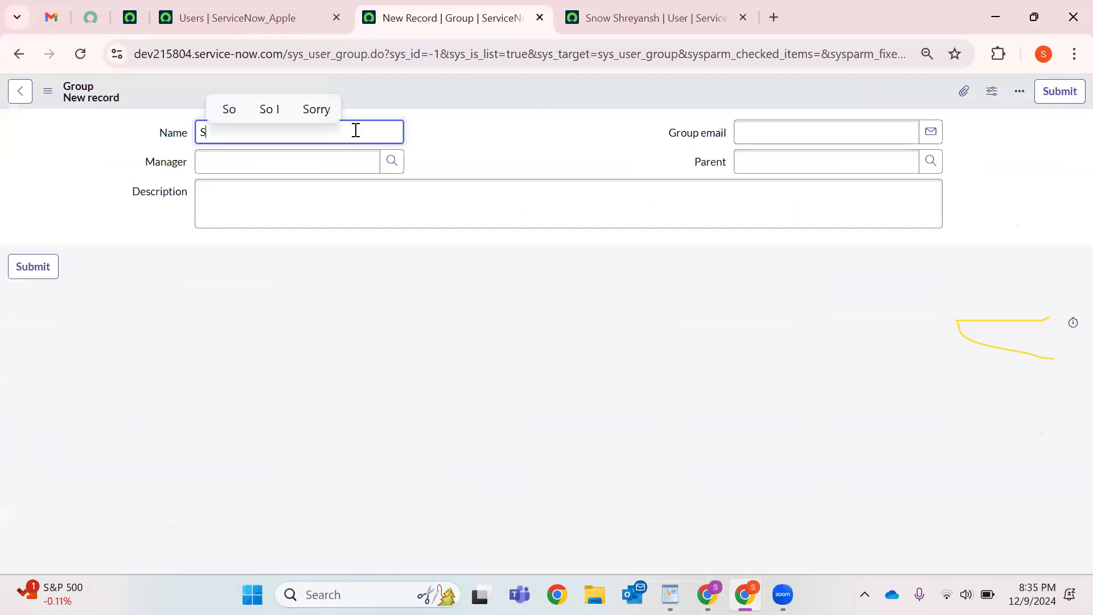
{"action": "type", "text": "ur"}
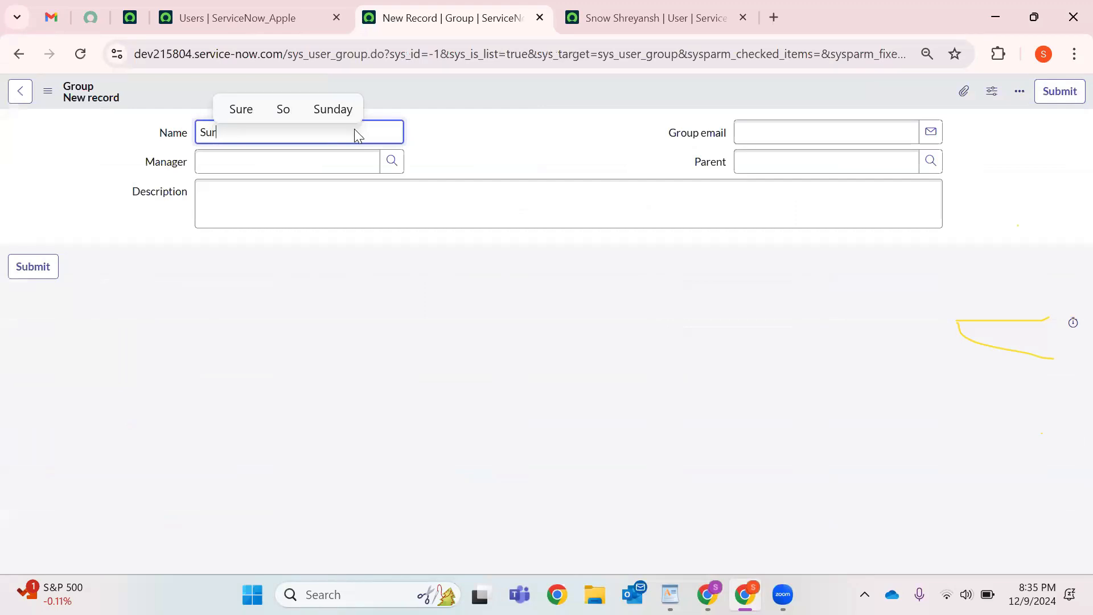
{"action": "type", "text": "vey Pro Admins"}
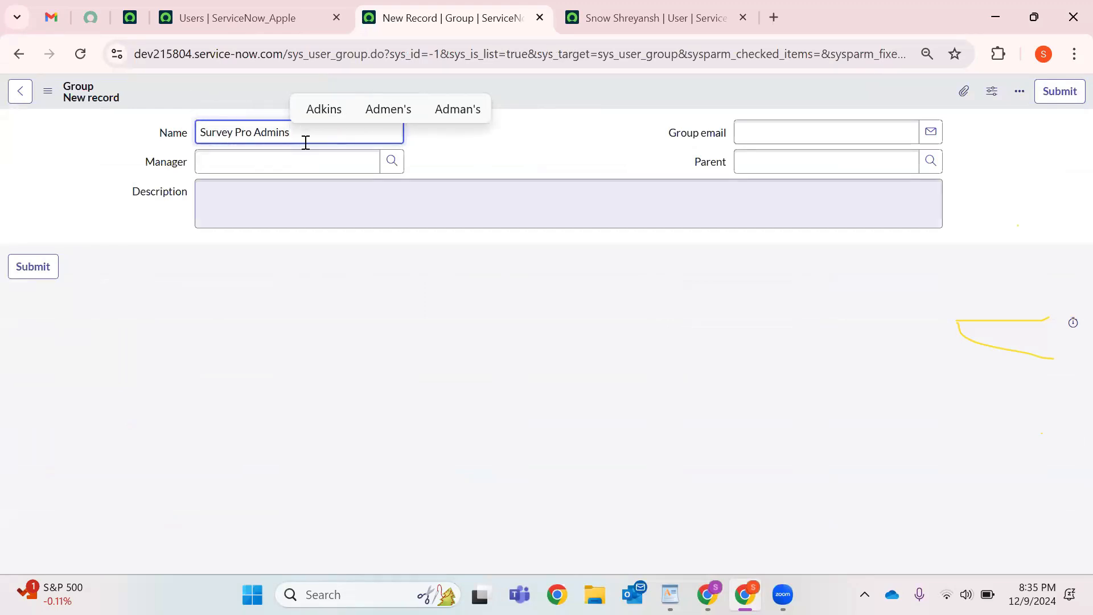
{"action": "left_click", "coordinate": [397, 168]}
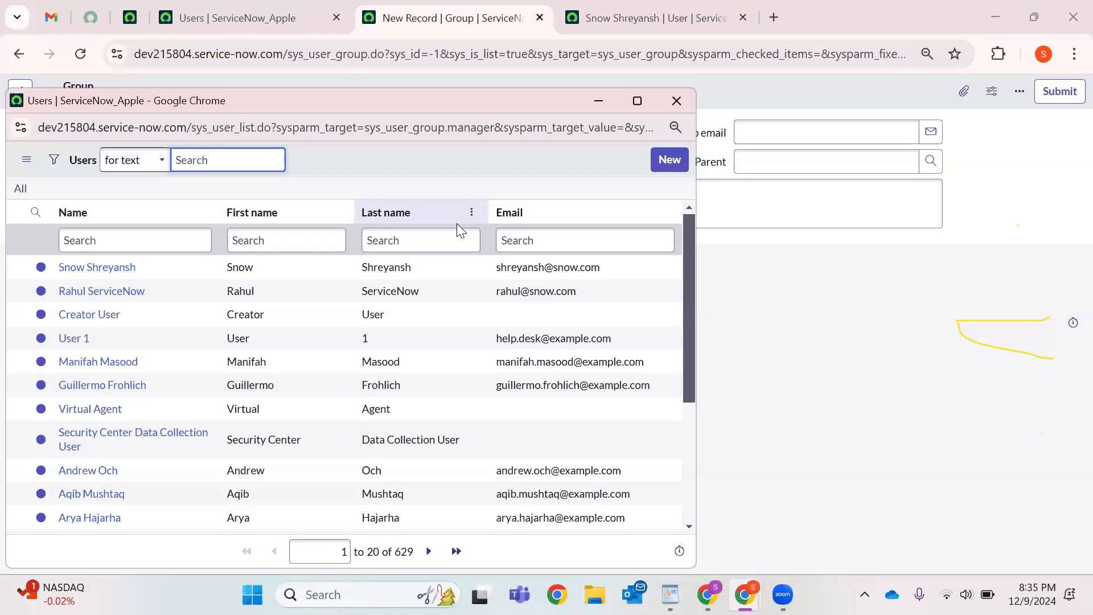
{"action": "left_click", "coordinate": [97, 267]}
{"action": "left_click", "coordinate": [246, 213]}
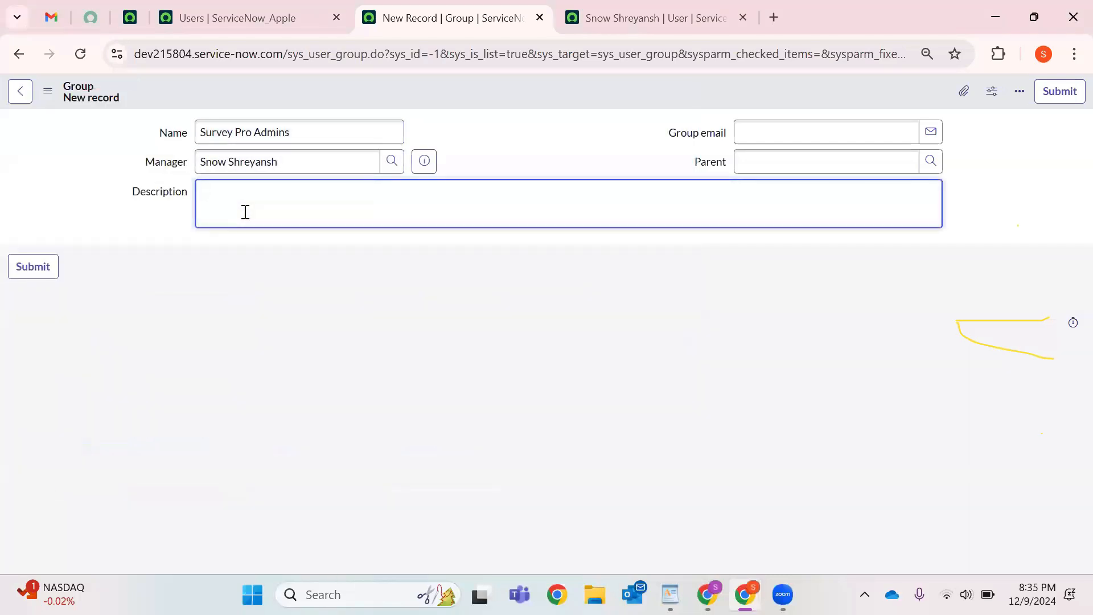
{"action": "type", "text": "To "}
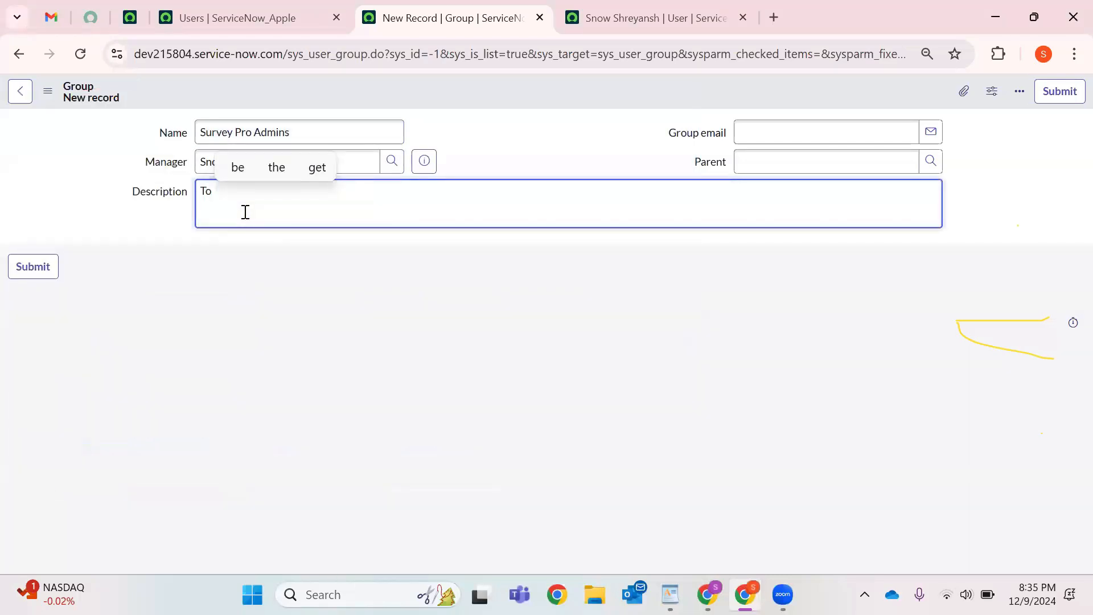
{"action": "type", "text": "Manage "}
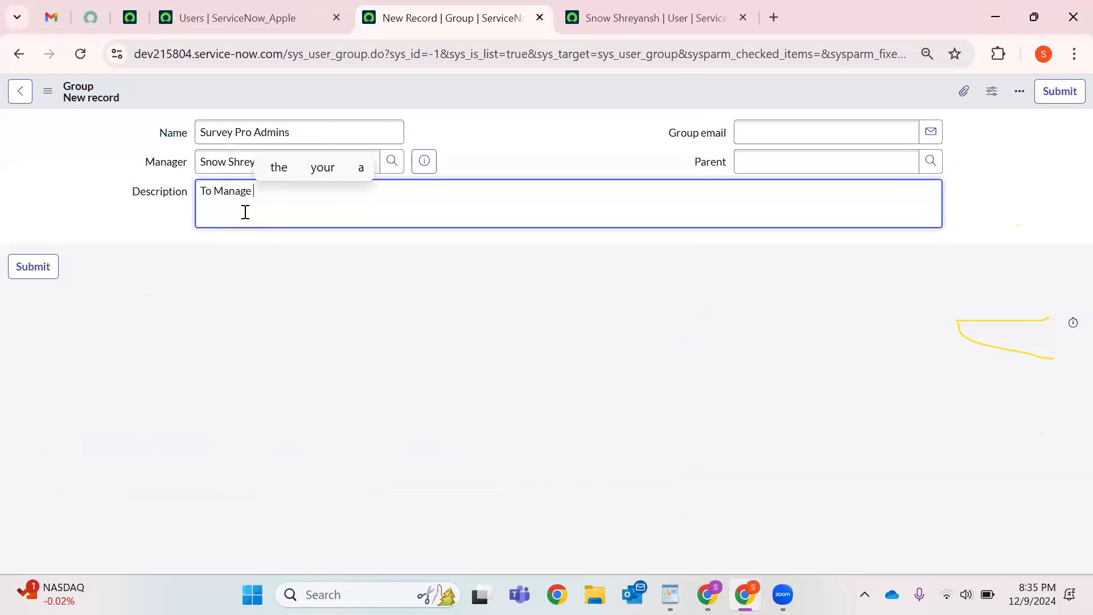
{"action": "type", "text": "Surveys"}
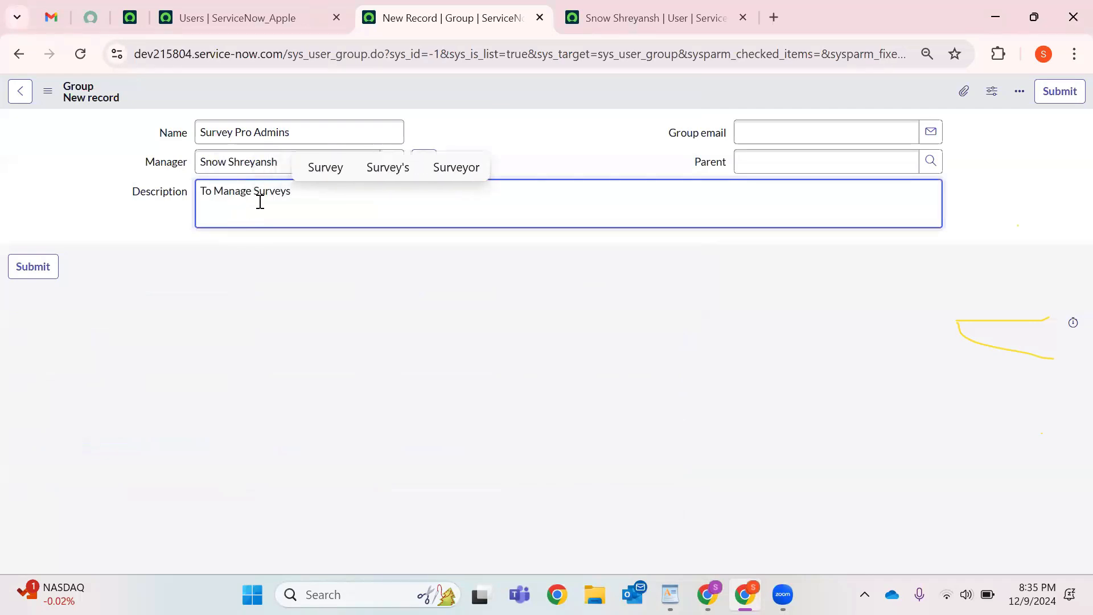
{"action": "right_click", "coordinate": [504, 90]}
{"action": "left_click", "coordinate": [794, 138]}
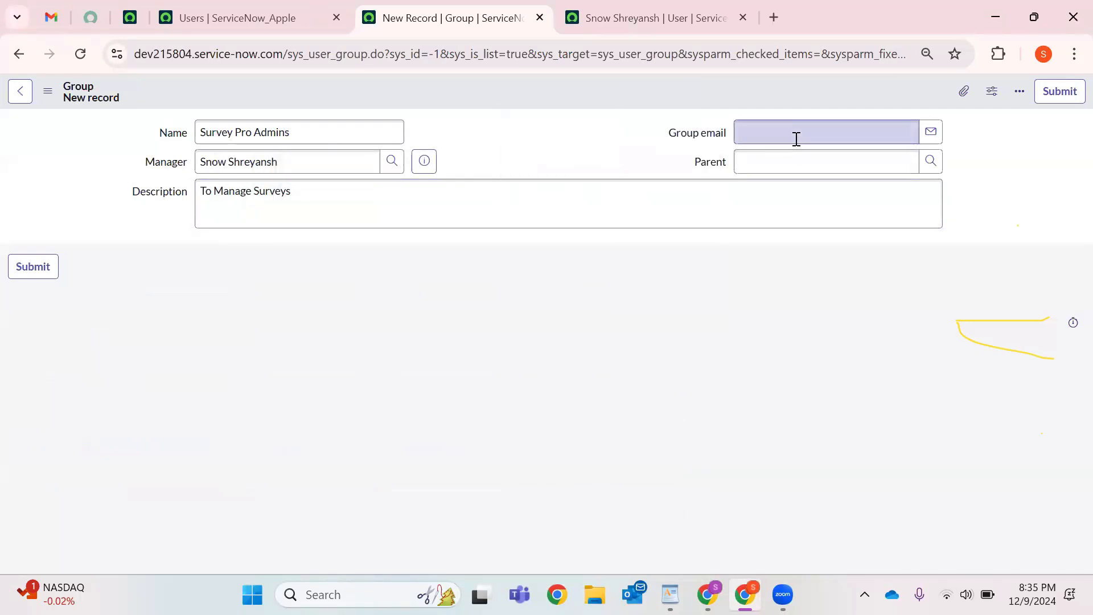
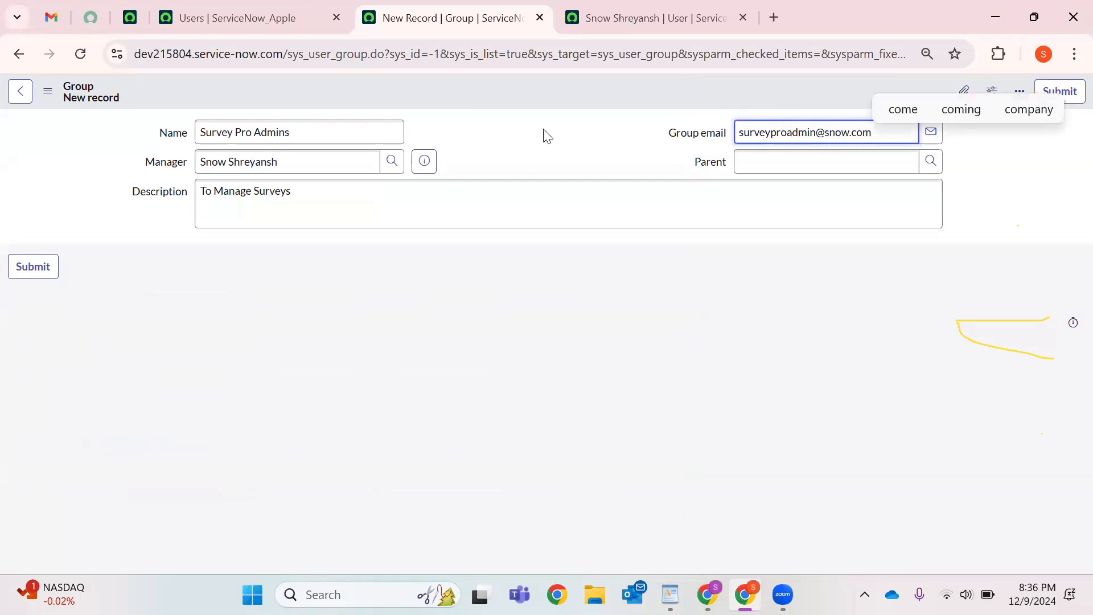
{"action": "right_click", "coordinate": [569, 96]}
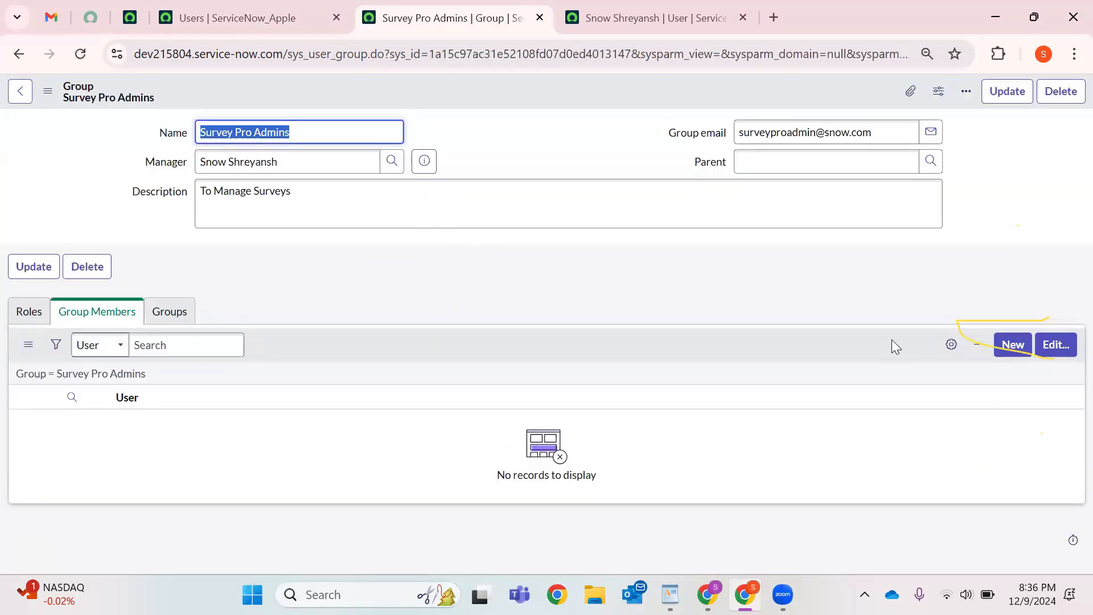
{"action": "left_click", "coordinate": [1057, 346]}
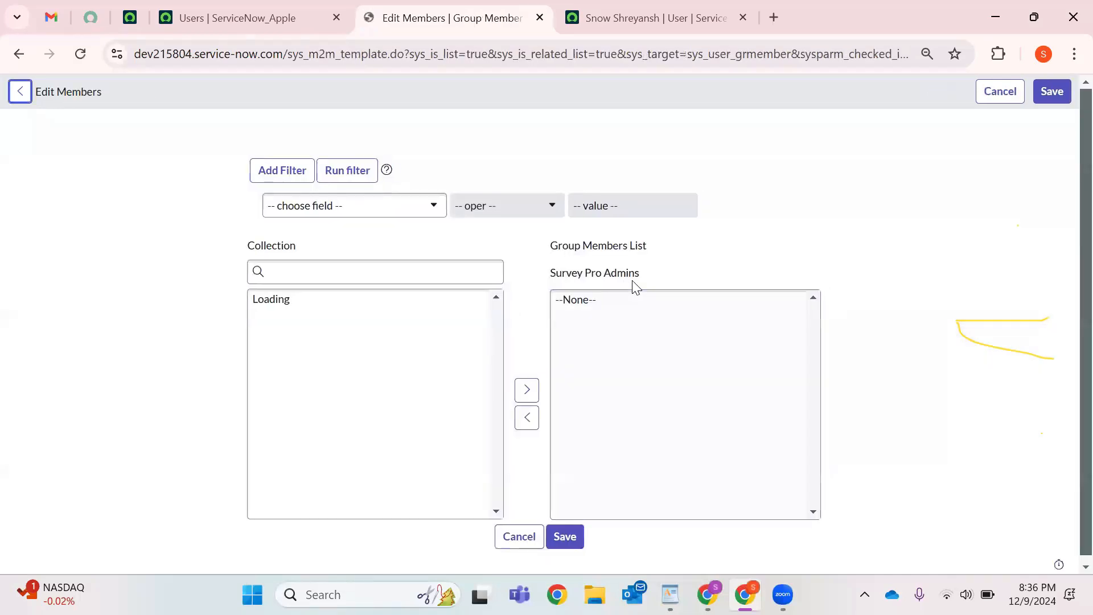
Step: Add three users from the available list to the group members
{"action": "left_click", "coordinate": [306, 300]}
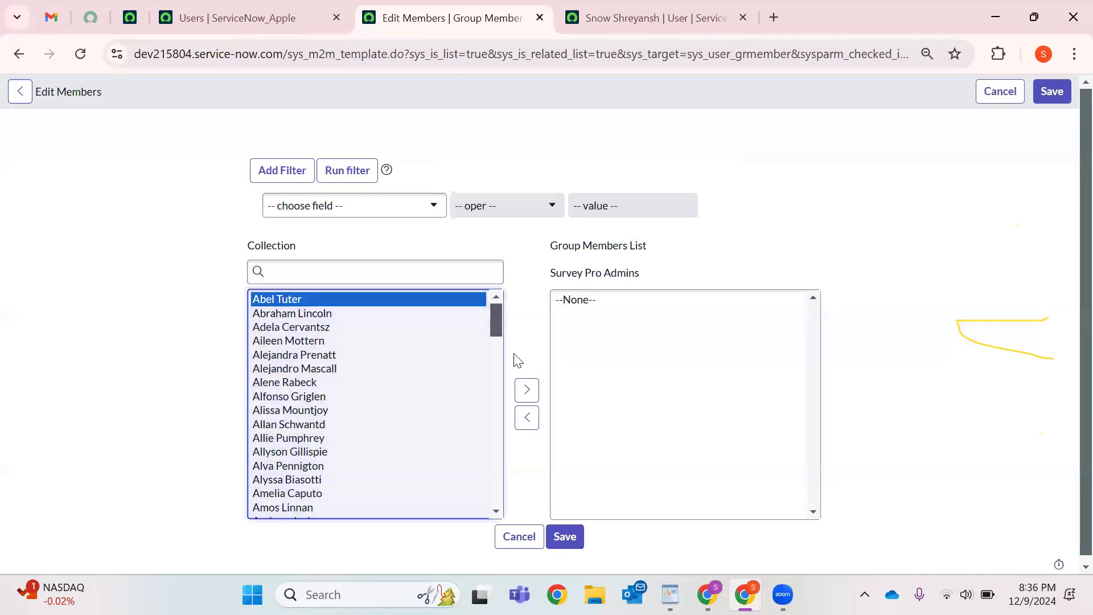
{"action": "left_click", "coordinate": [527, 389]}
{"action": "left_click", "coordinate": [305, 300]}
{"action": "left_click", "coordinate": [520, 390]}
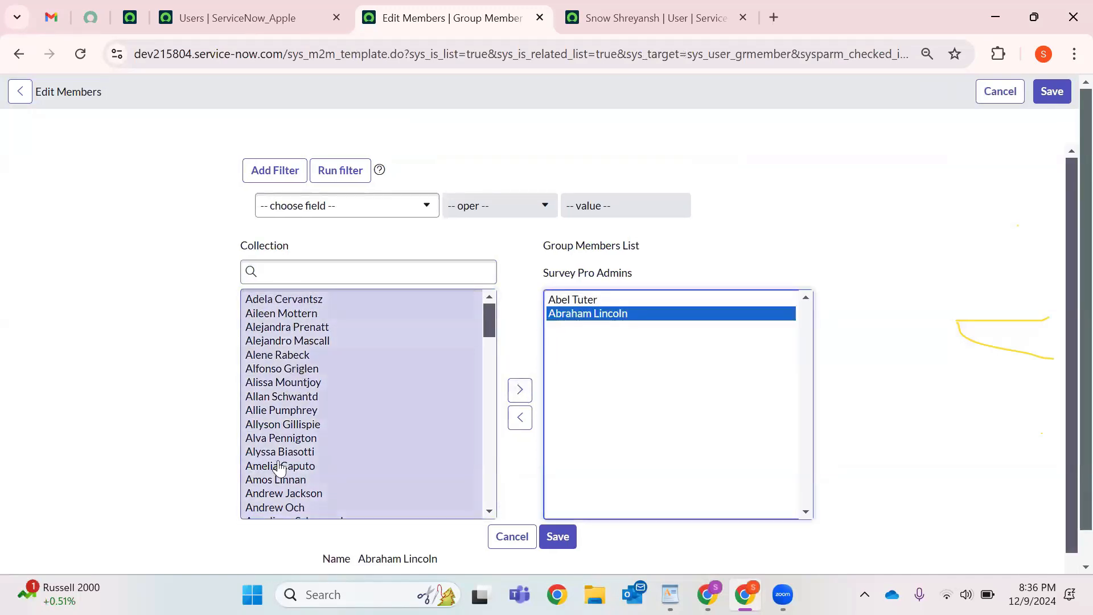
{"action": "left_click", "coordinate": [306, 507]}
{"action": "left_click", "coordinate": [517, 390]}
Step: Search for and add a fourth and a fifth user, then save the membership
{"action": "left_click", "coordinate": [318, 262]}
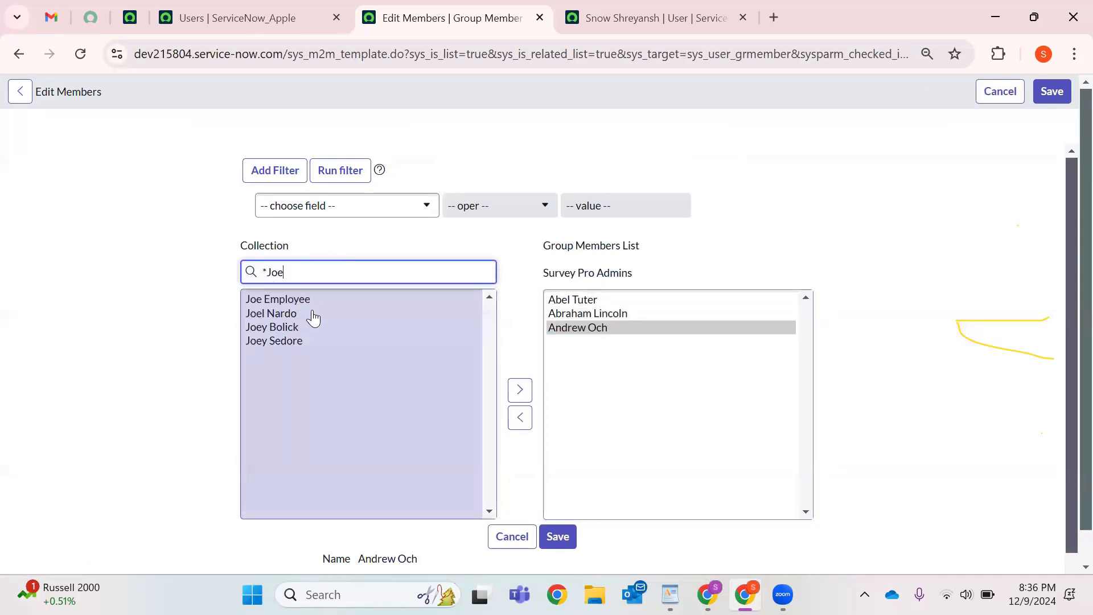
{"action": "left_click", "coordinate": [302, 300]}
{"action": "left_click", "coordinate": [519, 391]}
{"action": "left_click", "coordinate": [317, 267]}
{"action": "double_click", "coordinate": [317, 267]}
{"action": "key", "text": "BackSpace"}
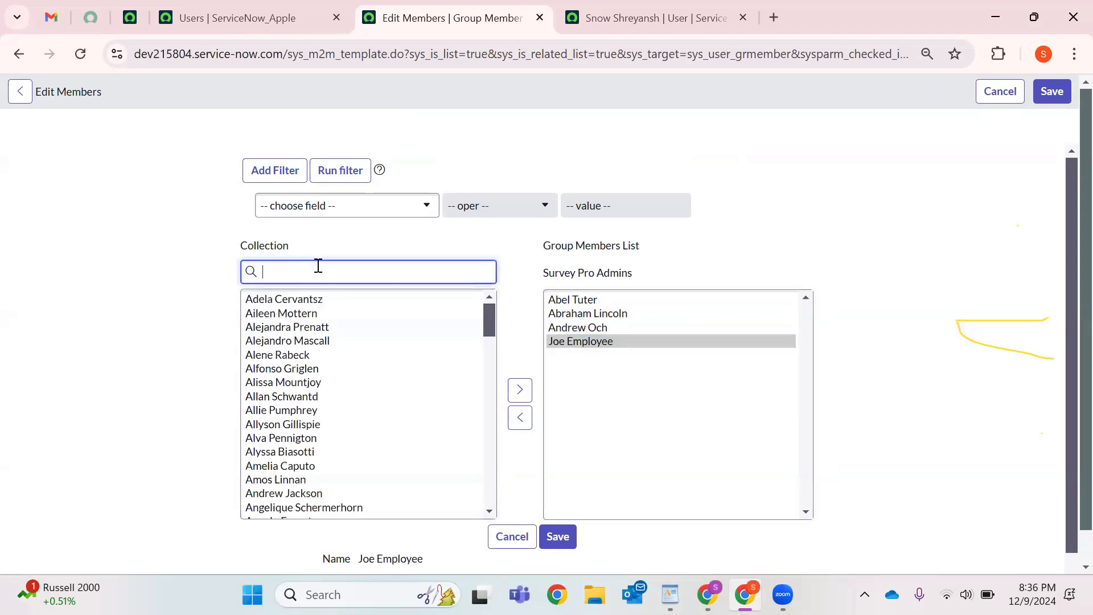
{"action": "scroll", "coordinate": [300, 403], "scroll_direction": "down", "scroll_amount": 8}
{"action": "scroll", "coordinate": [300, 401], "scroll_direction": "down", "scroll_amount": 8}
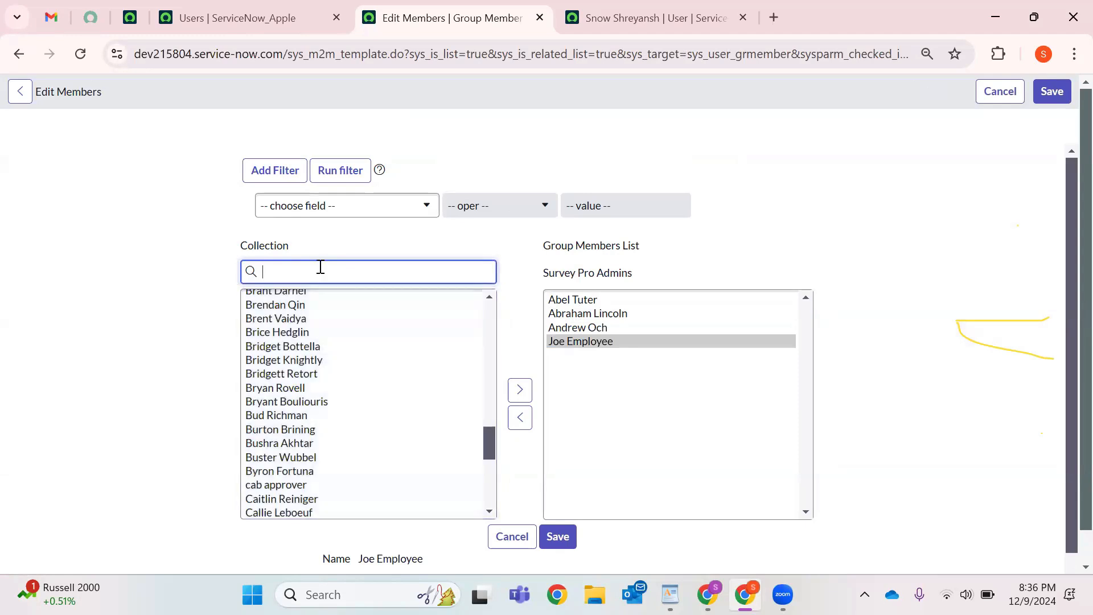
{"action": "left_click", "coordinate": [269, 314]}
{"action": "left_click", "coordinate": [520, 389]}
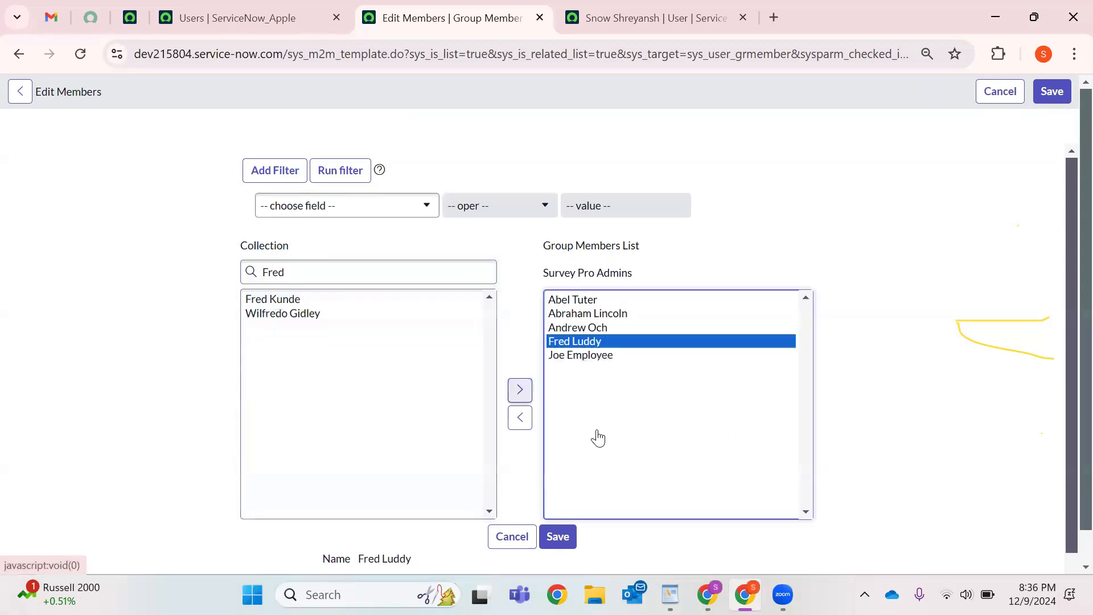
{"action": "left_click", "coordinate": [564, 536]}
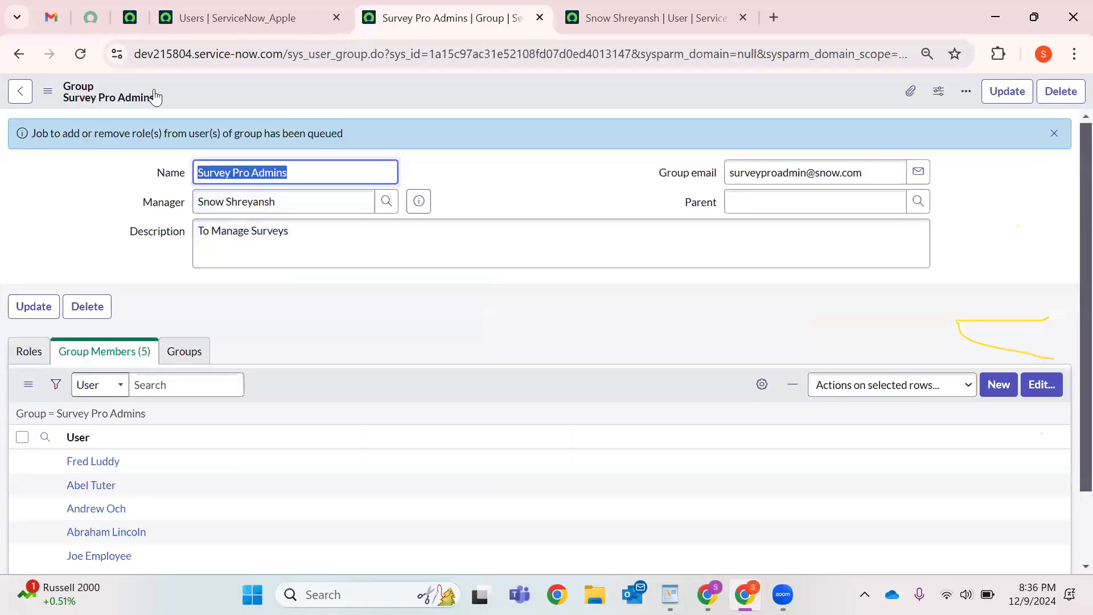
Step: Add the survey_admin role to the group's roles list, save, and reload the form
{"action": "scroll", "coordinate": [323, 354], "scroll_direction": "down", "scroll_amount": 2}
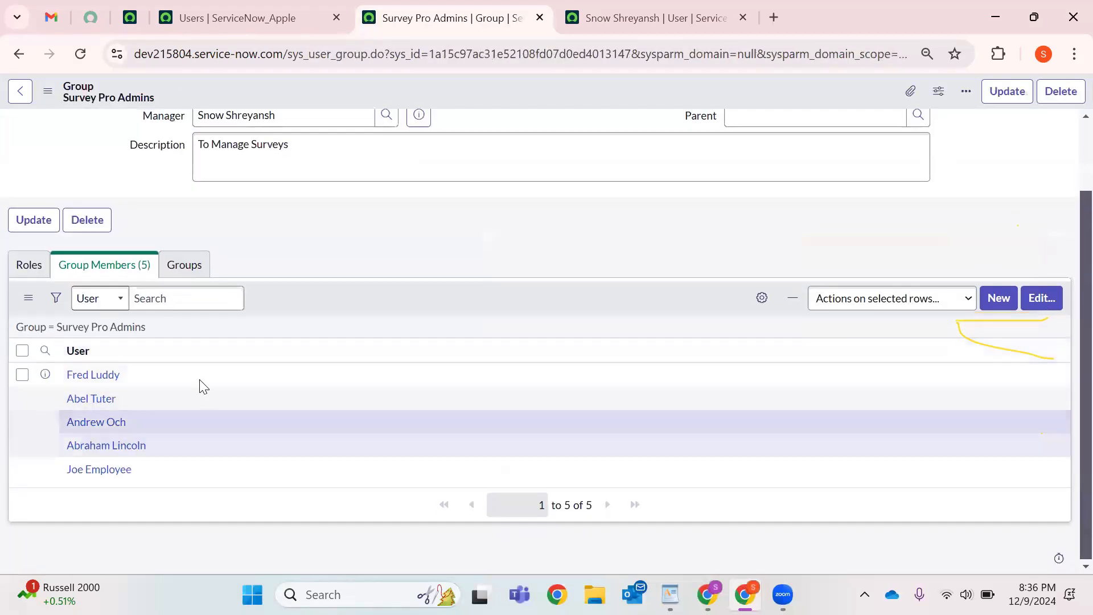
{"action": "key", "text": "Return"}
{"action": "left_click", "coordinate": [1033, 366]}
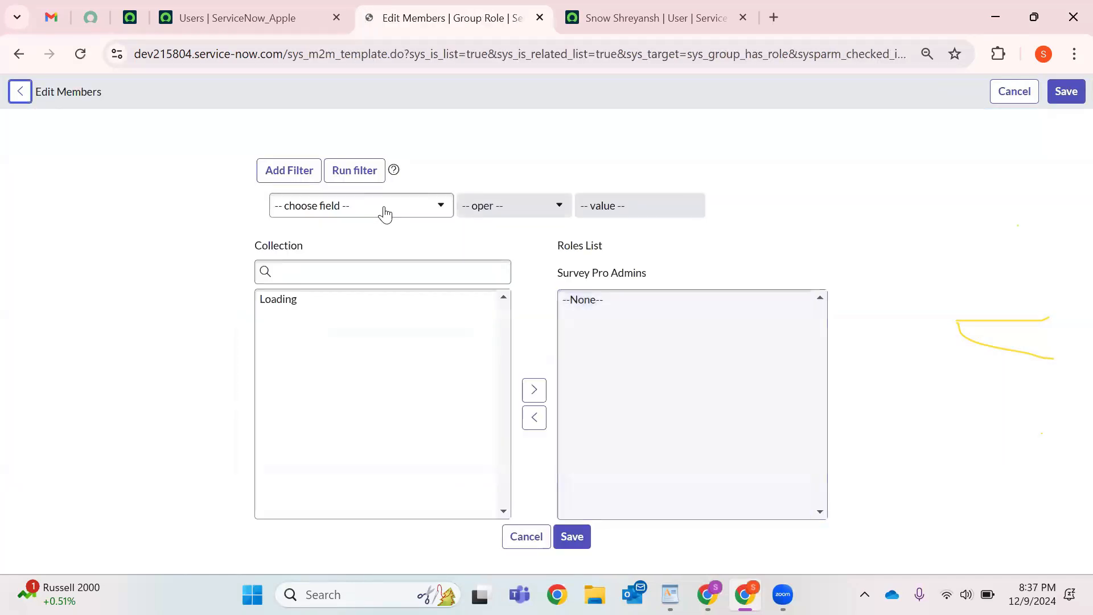
{"action": "left_click", "coordinate": [323, 271]}
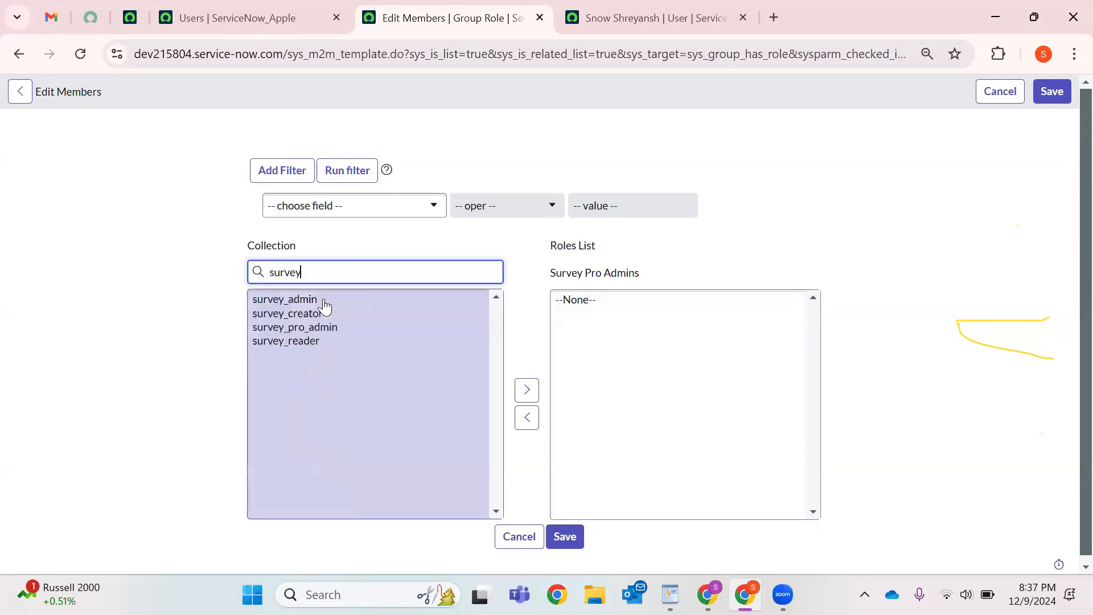
{"action": "left_click", "coordinate": [316, 301]}
{"action": "left_click", "coordinate": [527, 389]}
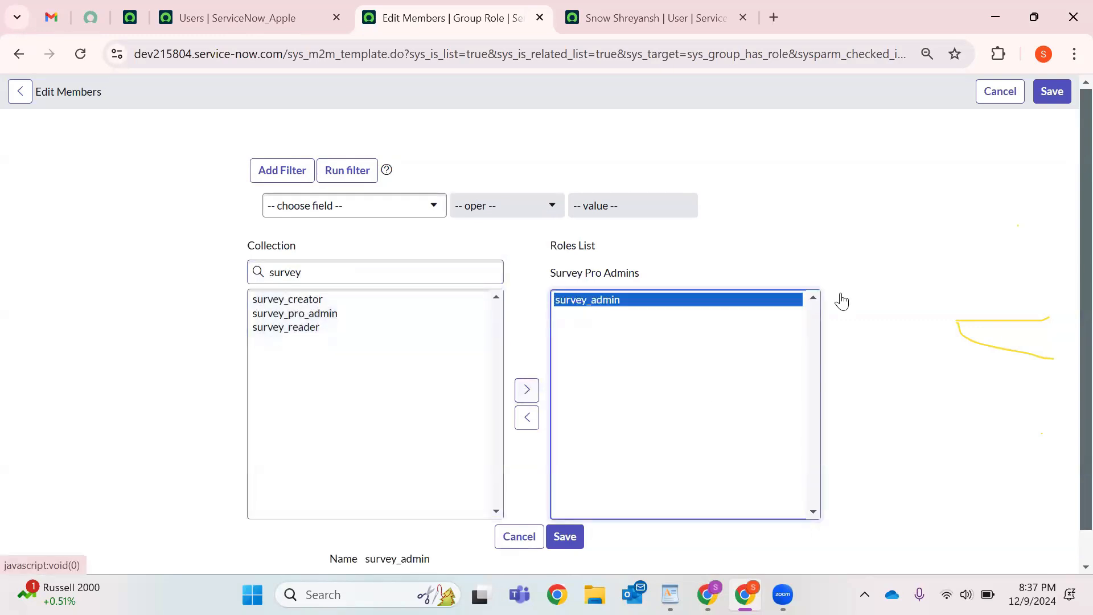
{"action": "left_click", "coordinate": [1051, 92]}
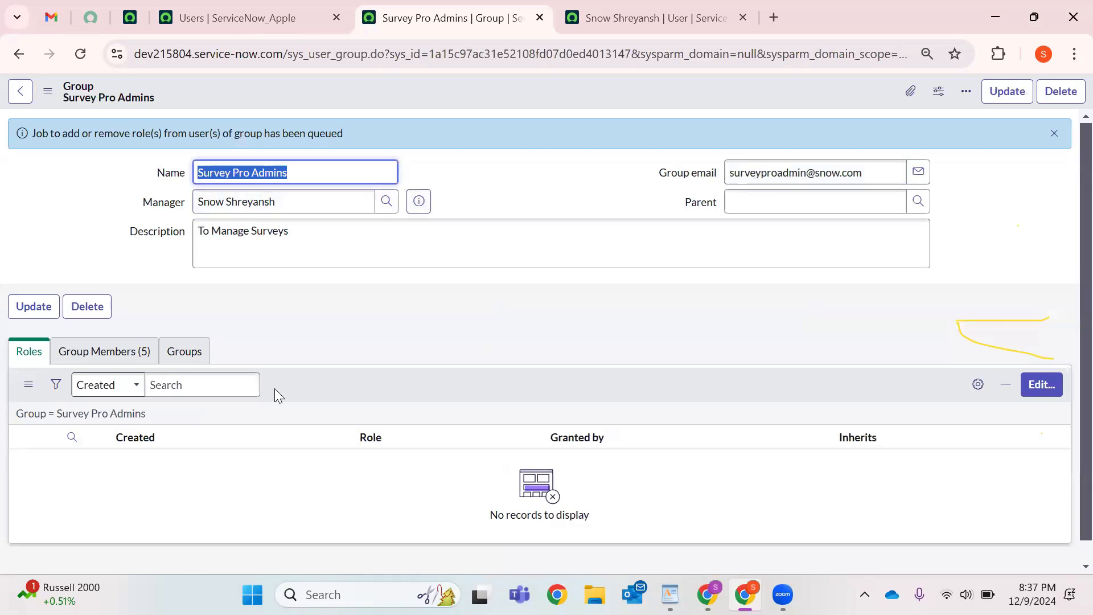
{"action": "left_click", "coordinate": [80, 54]}
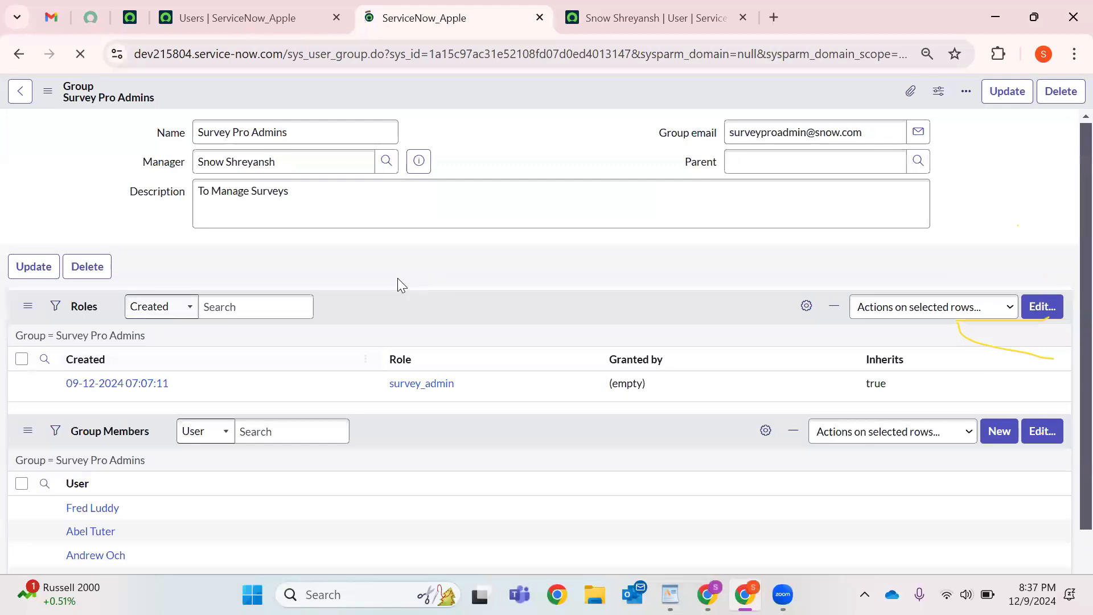
{"action": "left_click", "coordinate": [154, 315]}
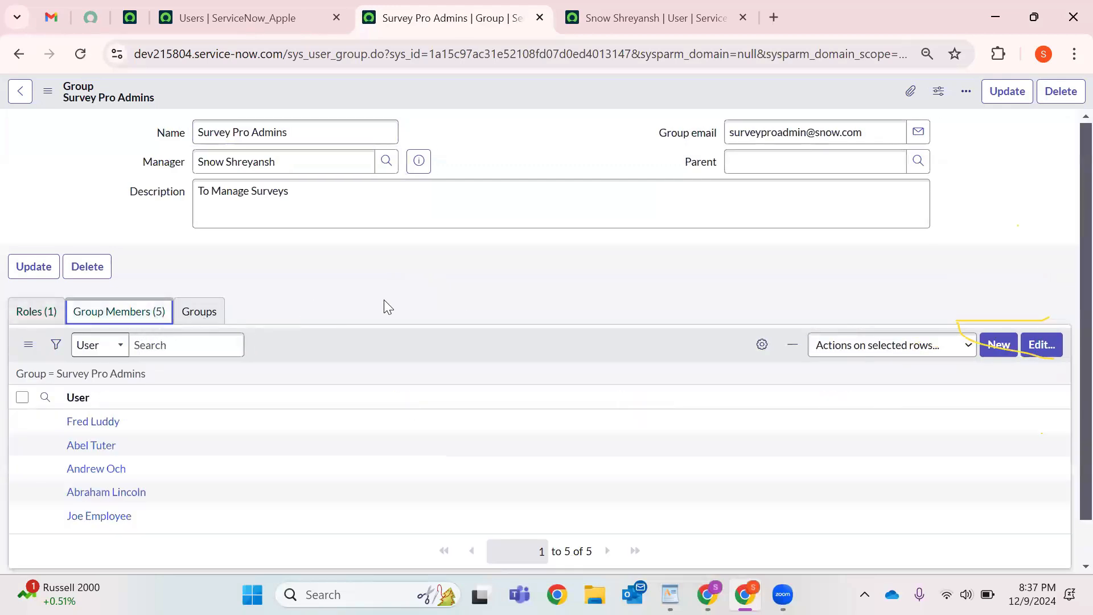
Step: Load a blank group record by replacing the sys_id in the URL with -1
{"action": "left_click", "coordinate": [60, 318]}
{"action": "left_click", "coordinate": [160, 314]}
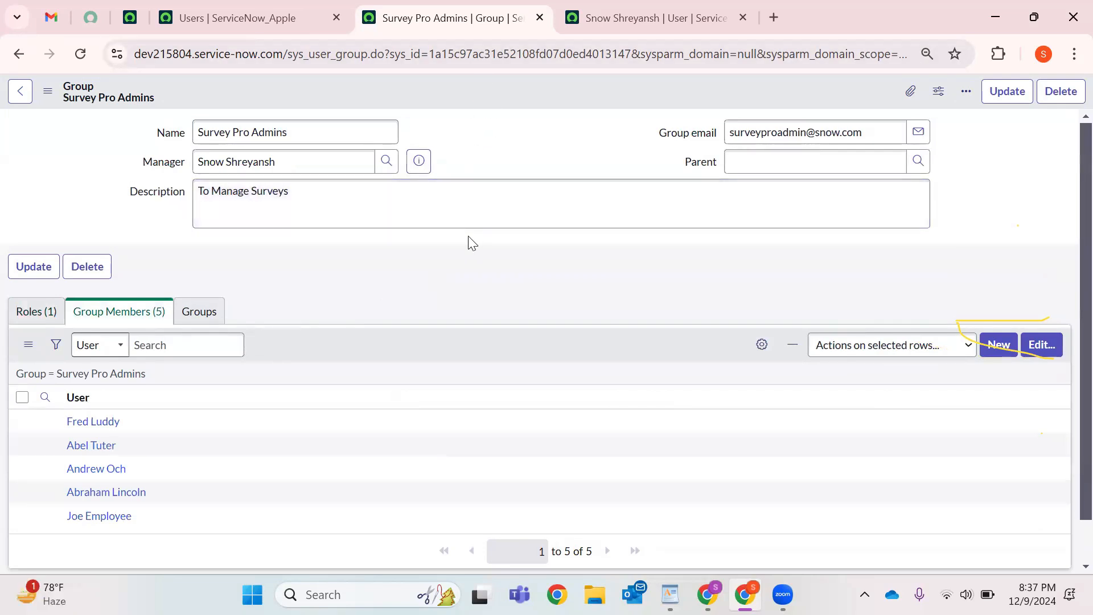
{"action": "left_click", "coordinate": [468, 52]}
{"action": "double_click", "coordinate": [470, 51]}
{"action": "left_click_drag", "start_coordinate": [427, 54], "coordinate": [624, 53]}
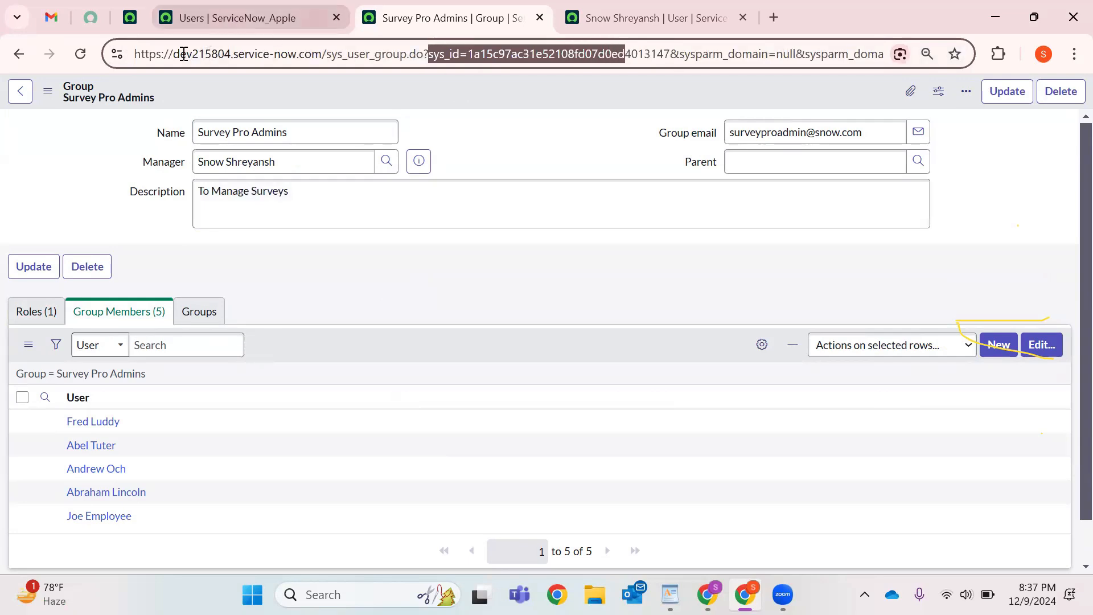
{"action": "left_click", "coordinate": [167, 25]}
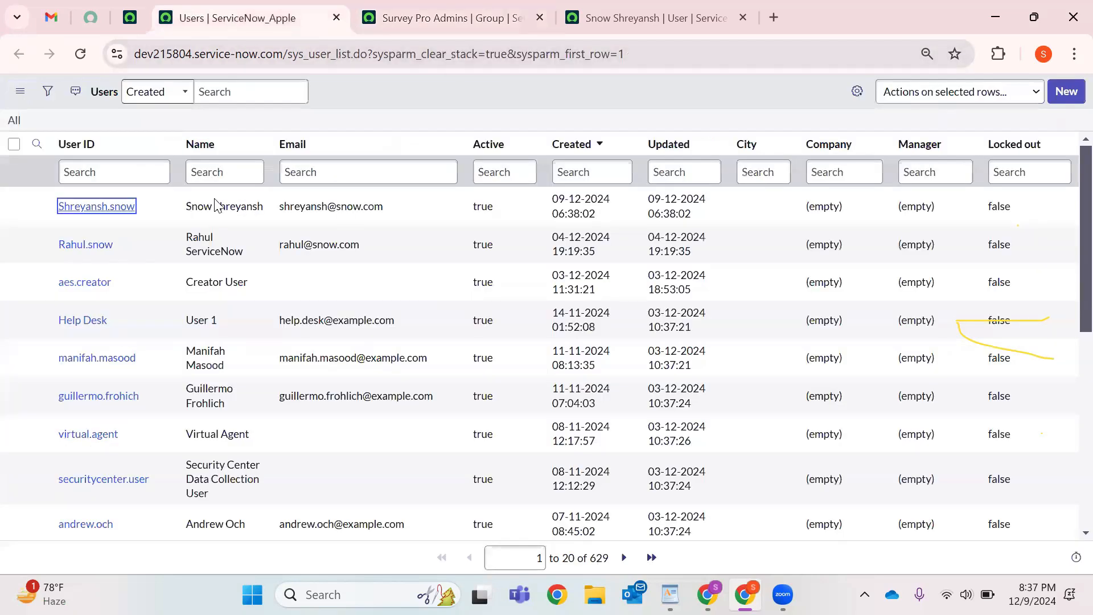
{"action": "left_click", "coordinate": [130, 18]}
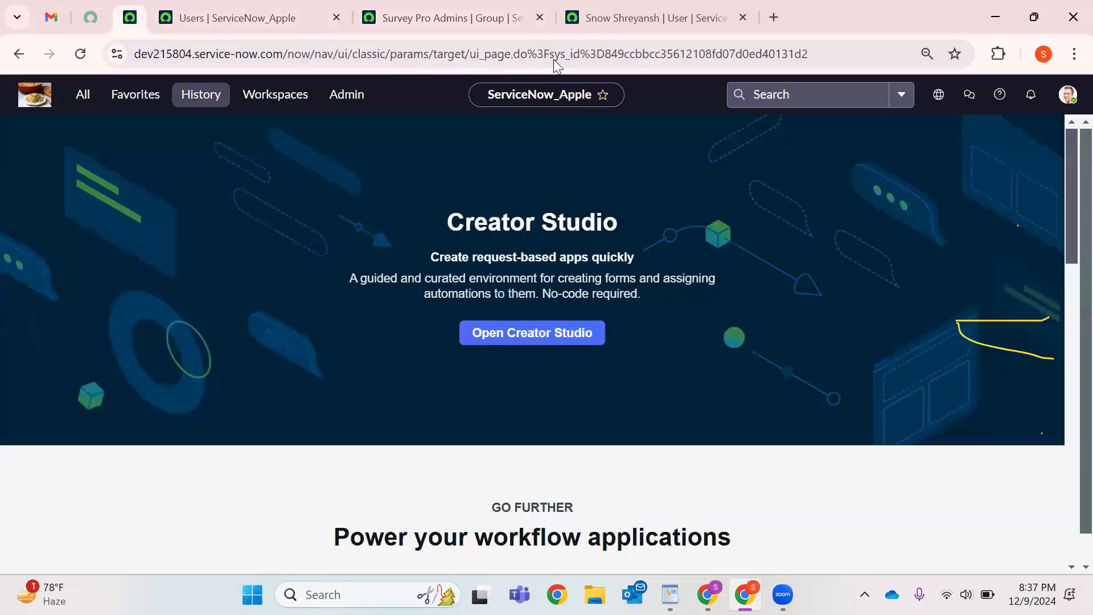
{"action": "left_click", "coordinate": [455, 18]}
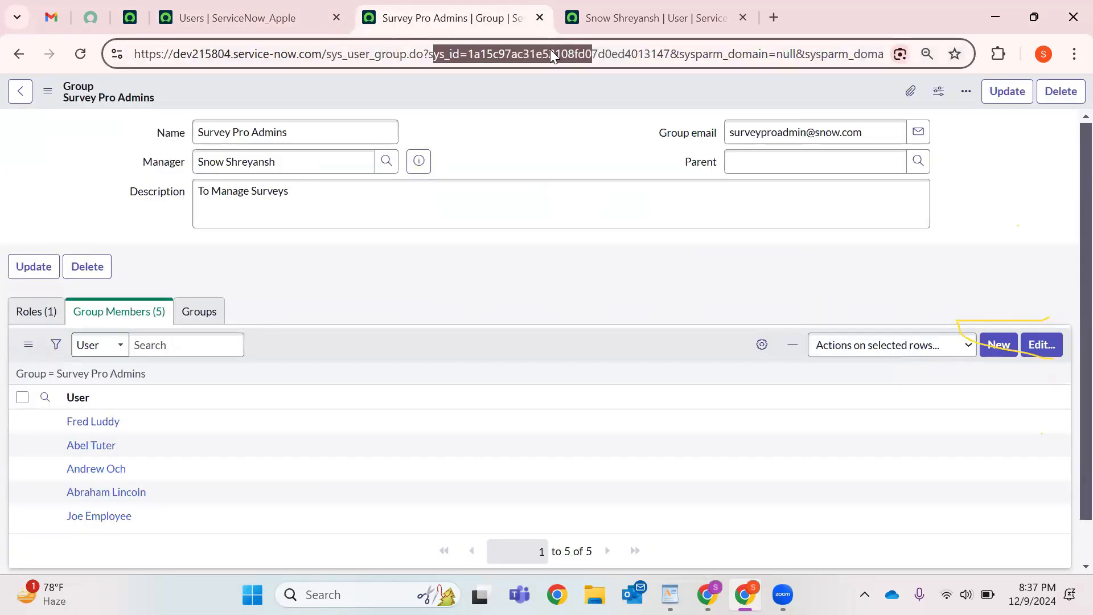
{"action": "double_click", "coordinate": [550, 50]}
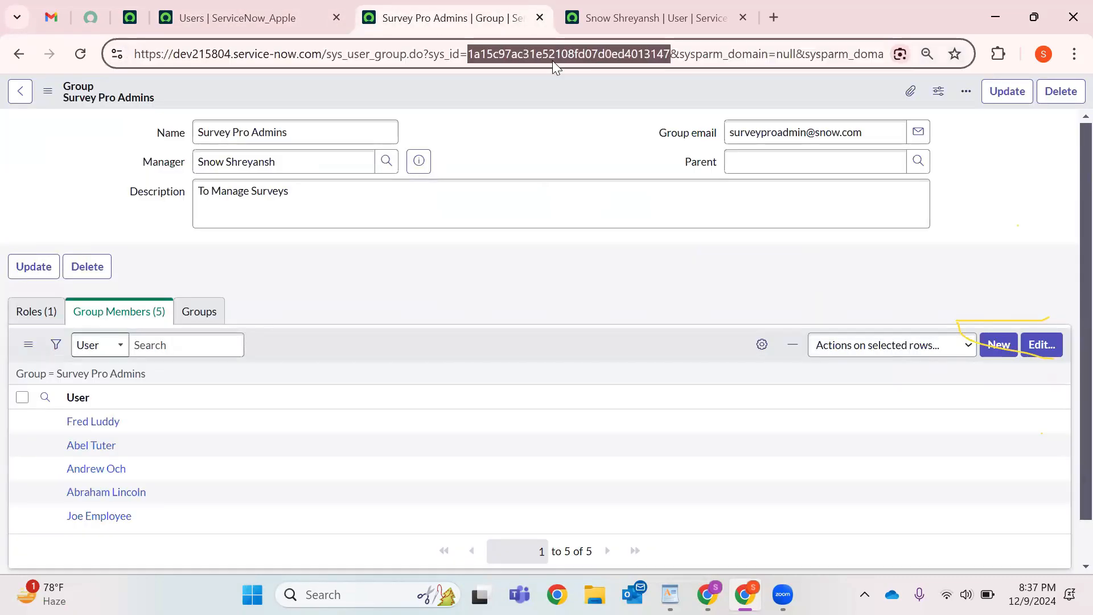
{"action": "type", "text": "-1"}
{"action": "key", "text": "Return"}
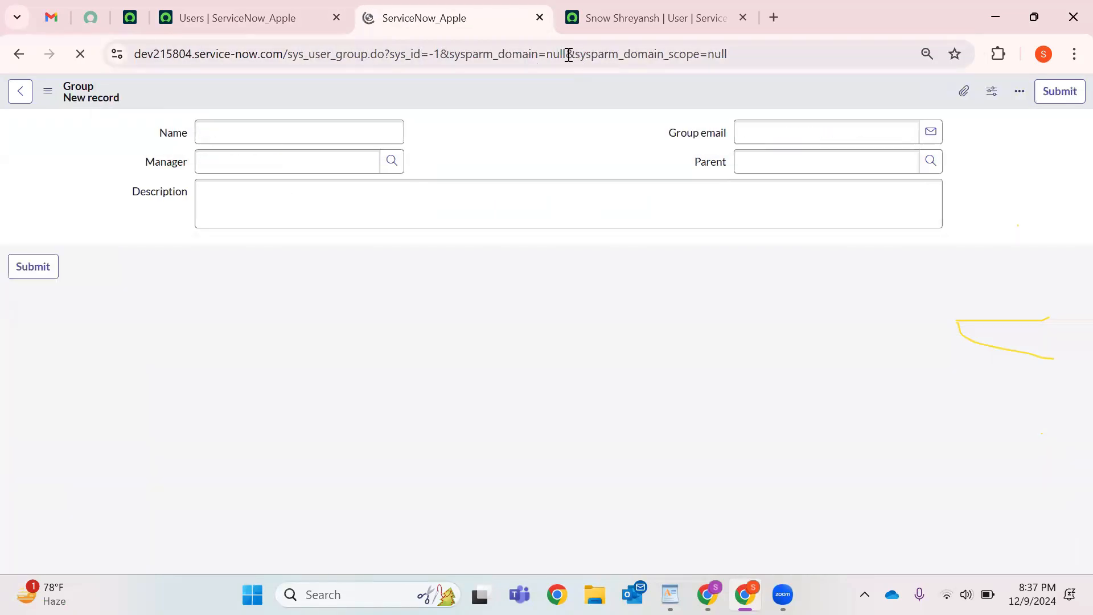
Step: Name the new group 'survey trackers' and choose its manager from the user list
{"action": "left_click_drag", "start_coordinate": [441, 54], "coordinate": [393, 60]}
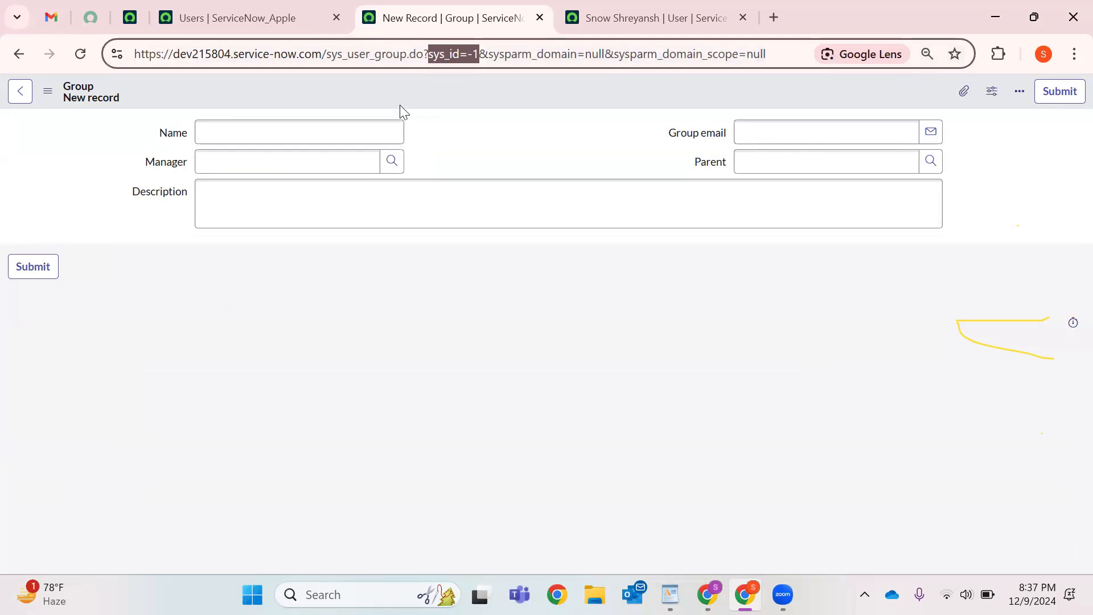
{"action": "left_click", "coordinate": [322, 129]}
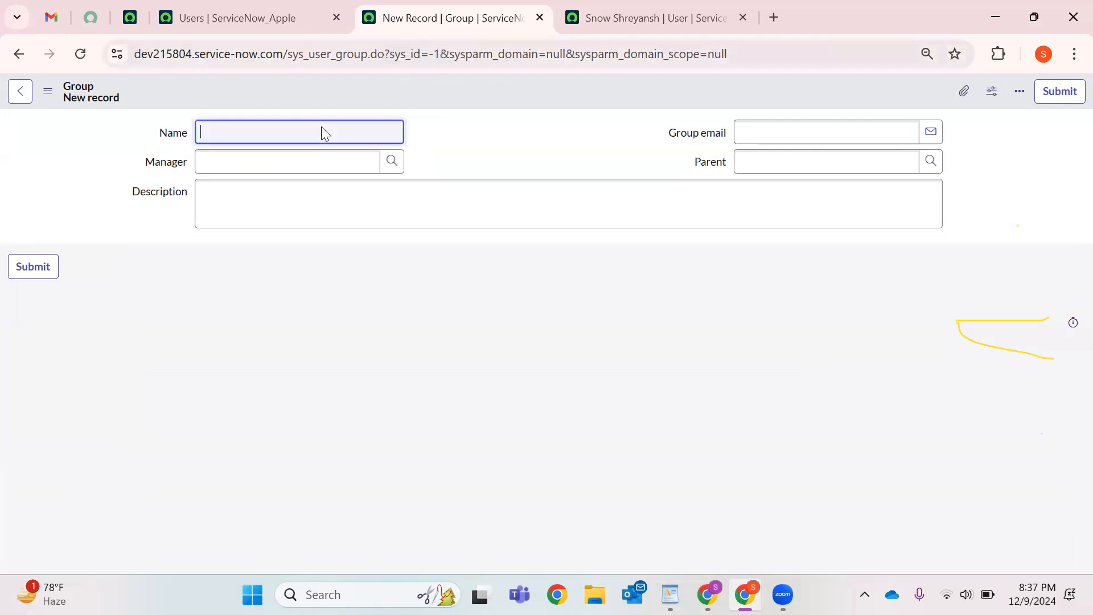
{"action": "type", "text": "survey"}
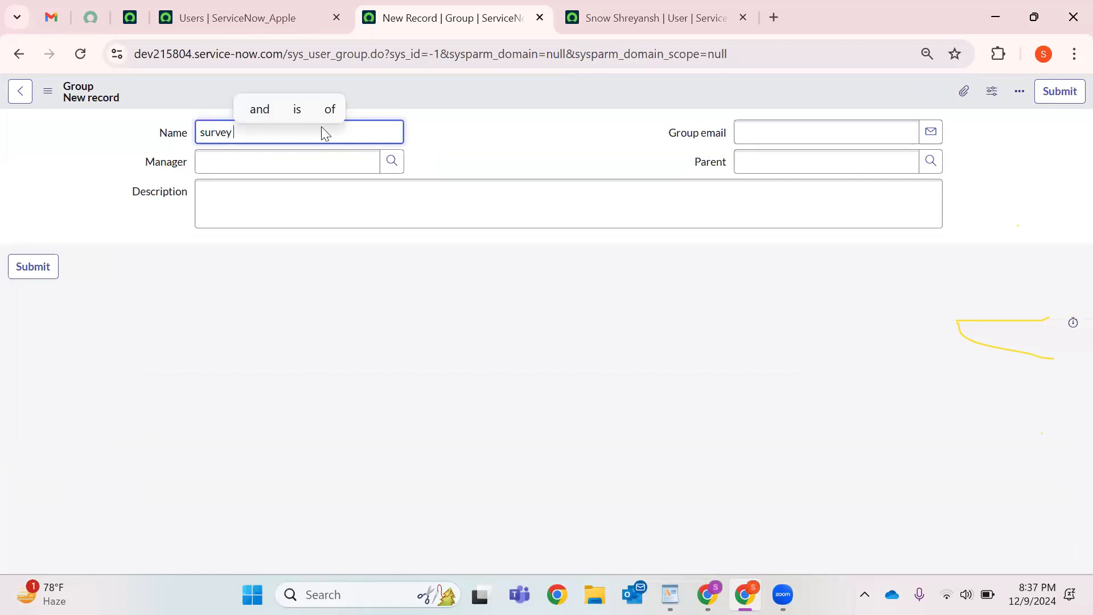
{"action": "type", "text": "tracke"}
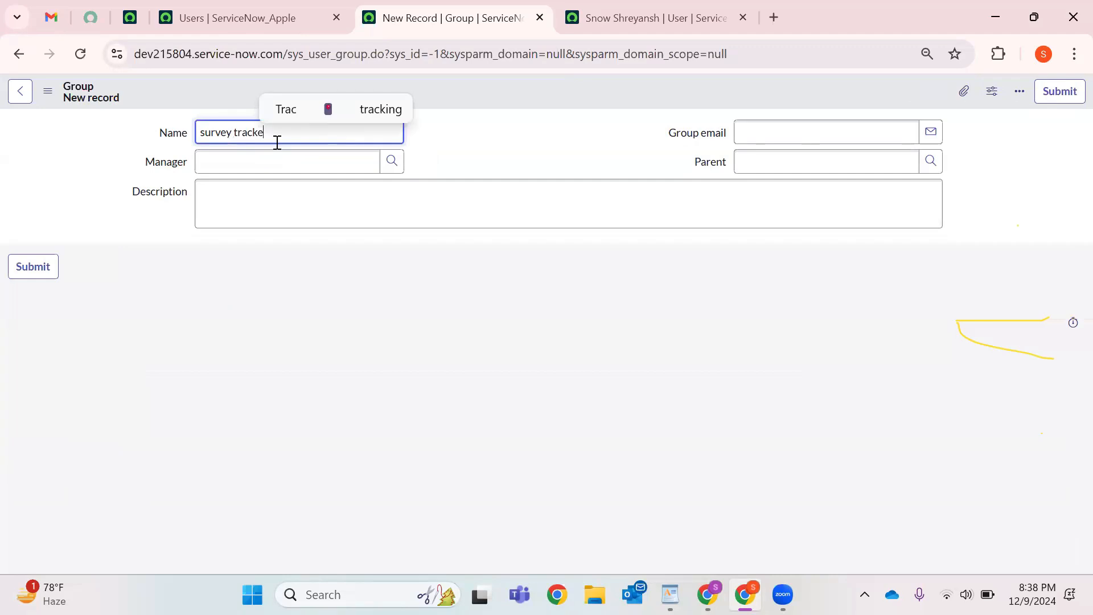
{"action": "type", "text": "rs"}
{"action": "key", "text": "Tab"}
{"action": "key", "text": "Tab"}
{"action": "key", "text": "Return"}
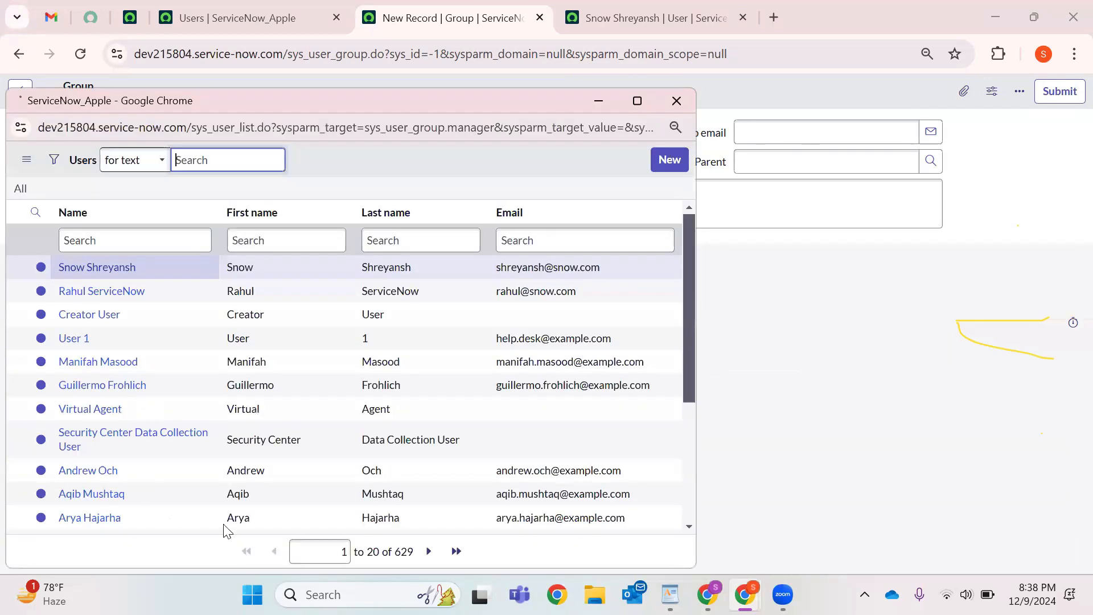
{"action": "scroll", "coordinate": [222, 521], "scroll_direction": "down", "scroll_amount": 3}
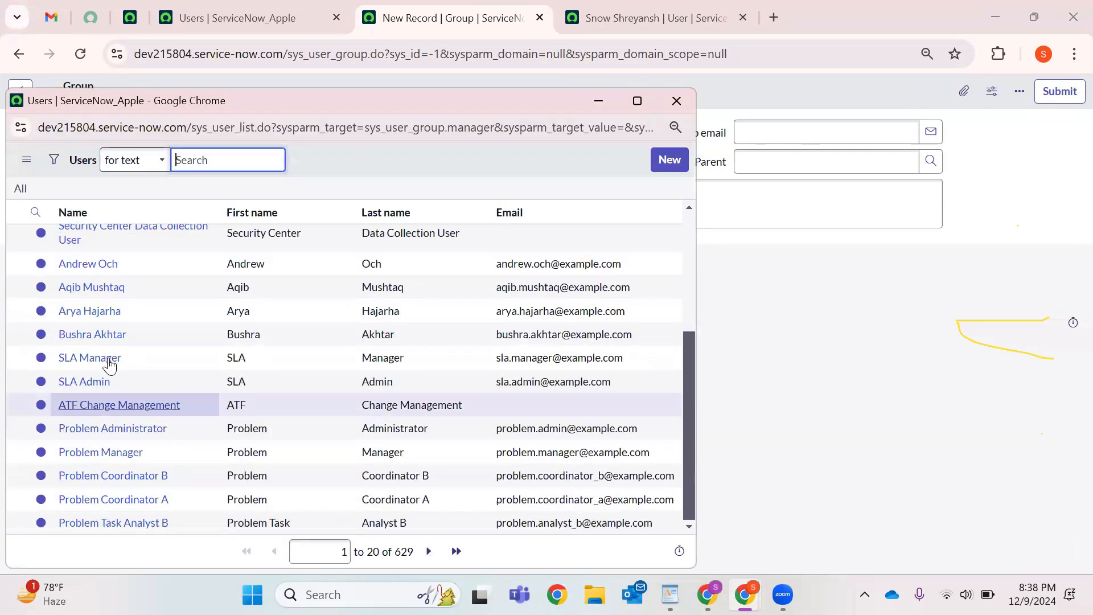
{"action": "left_click", "coordinate": [429, 551]}
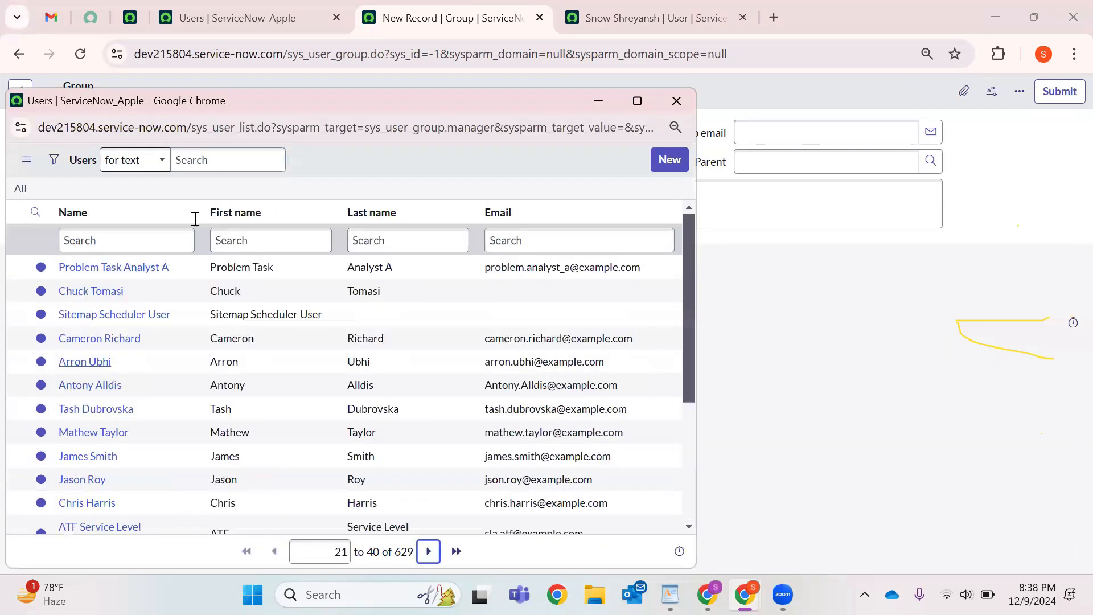
{"action": "left_click", "coordinate": [88, 456]}
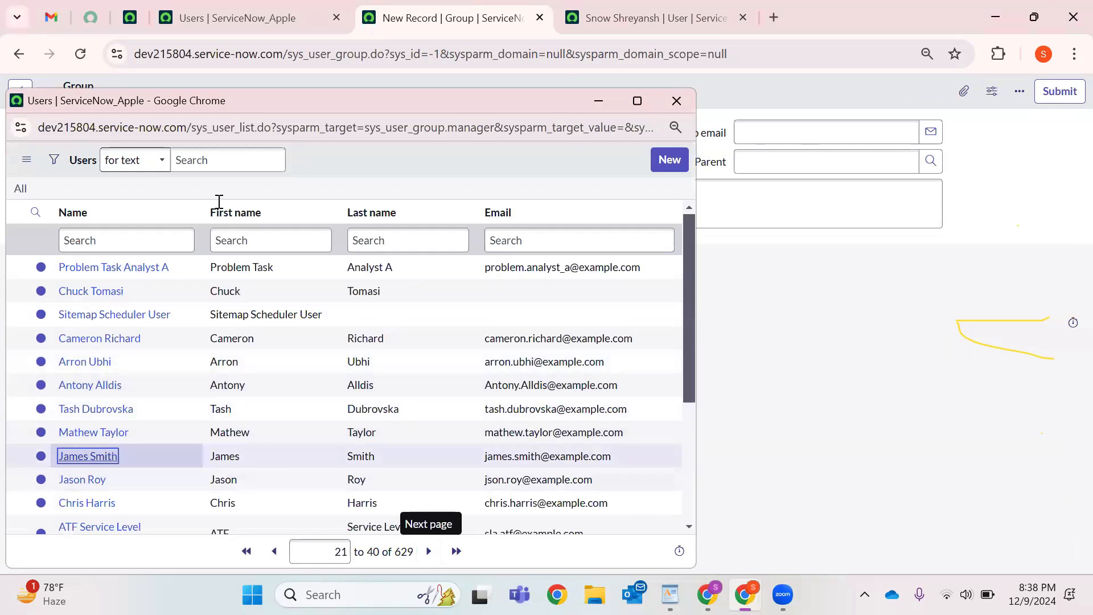
Step: Enter the description 'This group is child of Survey Pro Admins'
{"action": "left_click", "coordinate": [218, 201]}
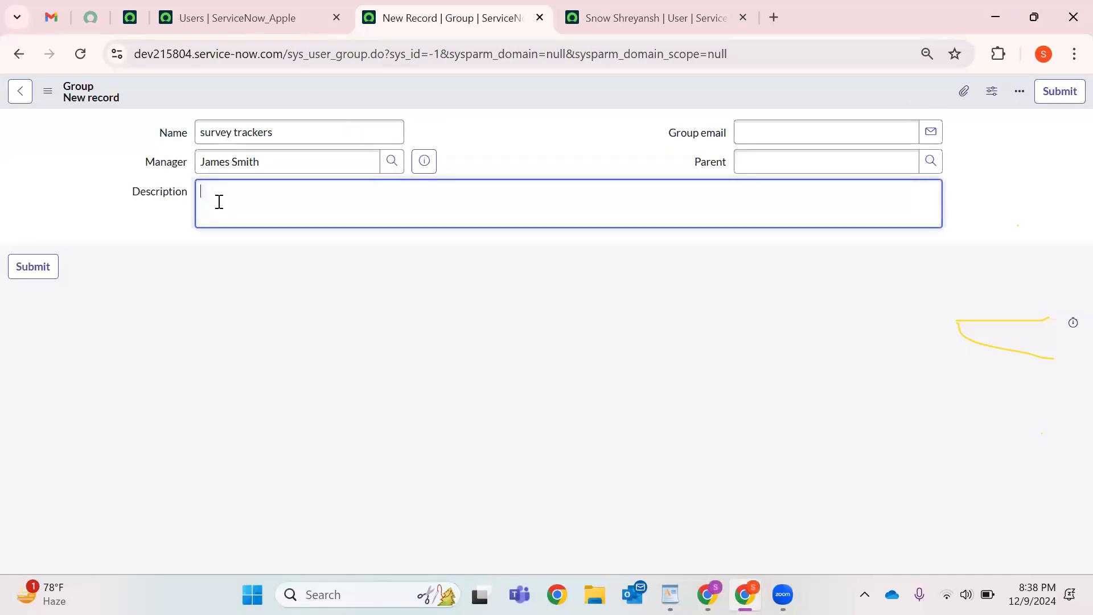
{"action": "type", "text": "This group is child of Sy"}
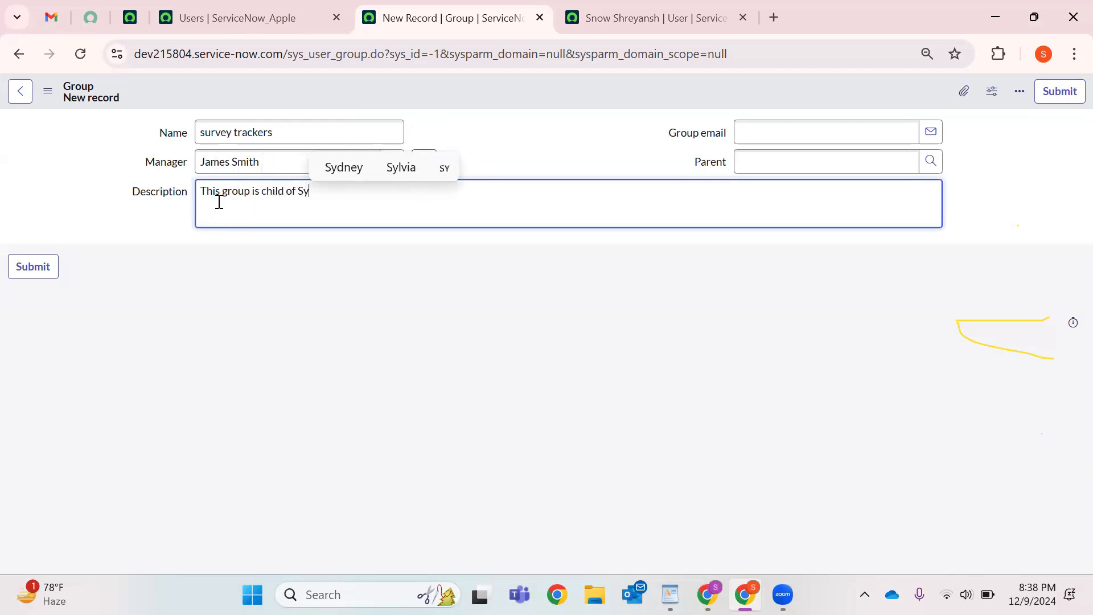
{"action": "key", "text": "BackSpace"}
{"action": "type", "text": "urvey Pro M"}
{"action": "key", "text": "BackSpace"}
{"action": "type", "text": "Admins"}
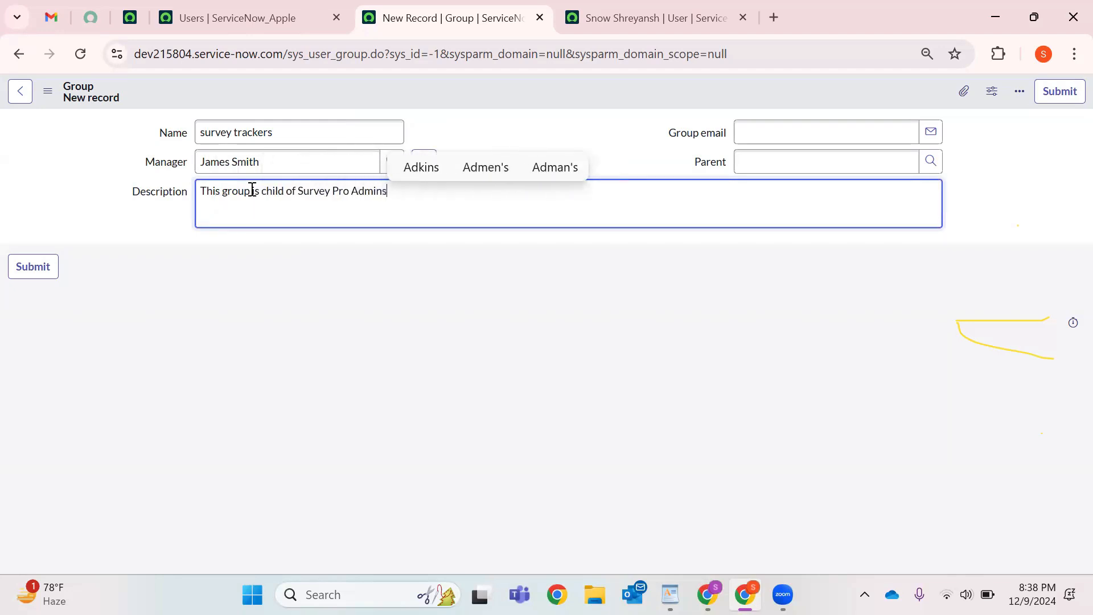
{"action": "left_click", "coordinate": [855, 128]}
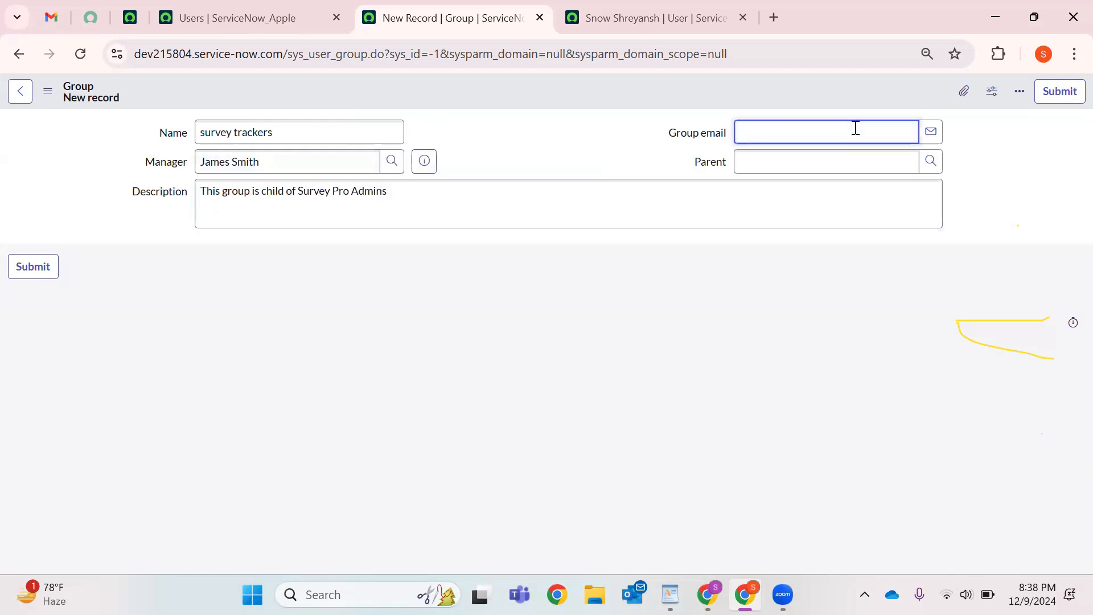
Step: Find Survey Pro Admins with a *Surv search, set it as parent, and save survey trackers
{"action": "left_click", "coordinate": [930, 161]}
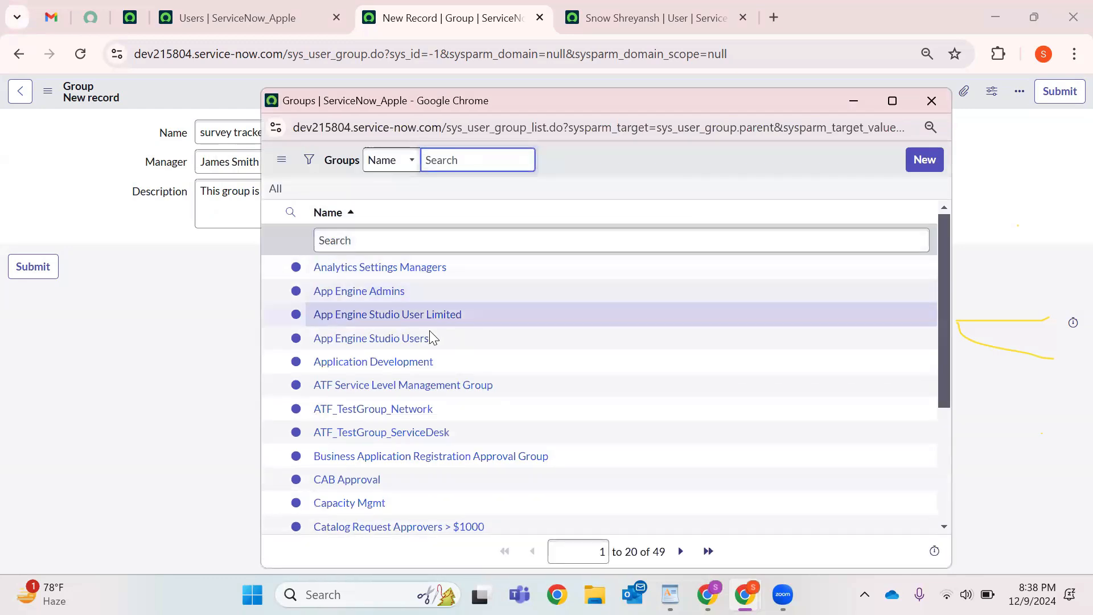
{"action": "left_click", "coordinate": [410, 235]}
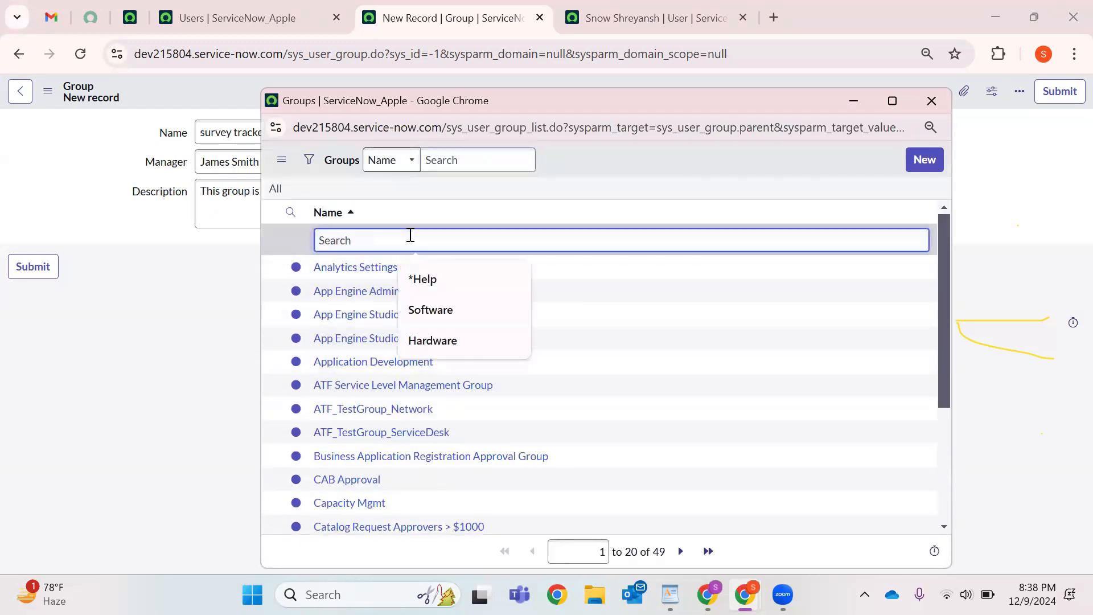
{"action": "type", "text": "*"}
{"action": "key", "text": "BackSpace"}
{"action": "type", "text": "*Survey"}
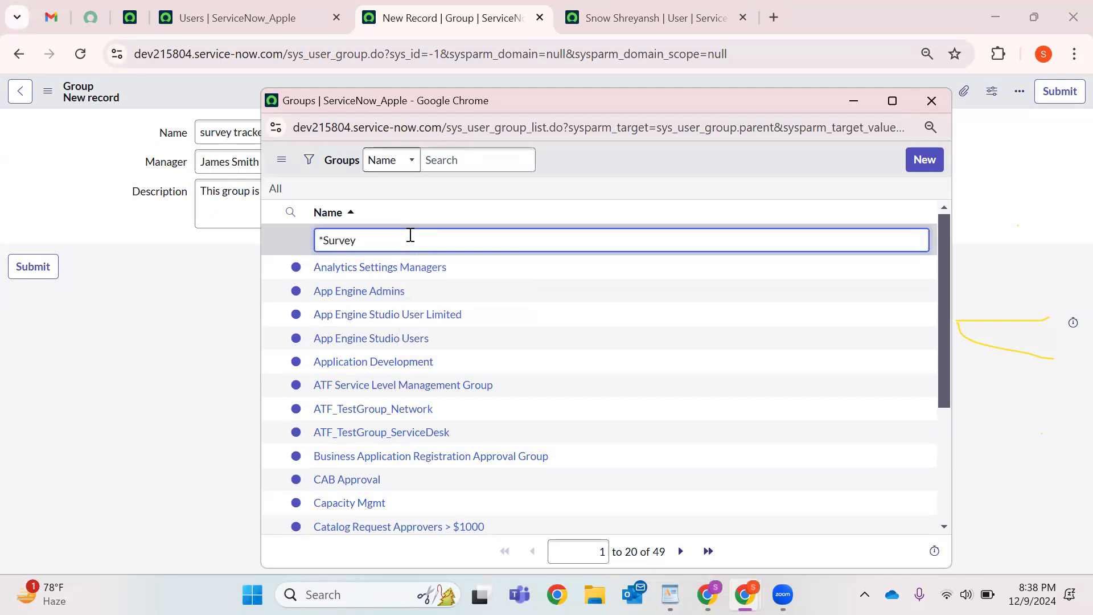
{"action": "key", "text": "Return"}
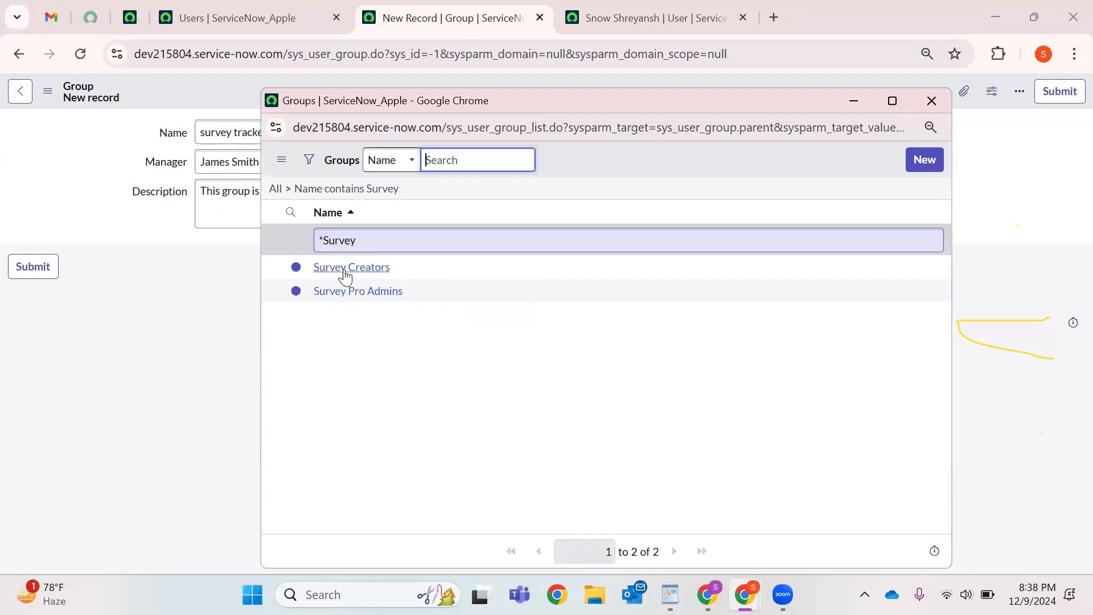
{"action": "left_click", "coordinate": [353, 291]}
{"action": "right_click", "coordinate": [447, 87]}
{"action": "left_click", "coordinate": [472, 95]}
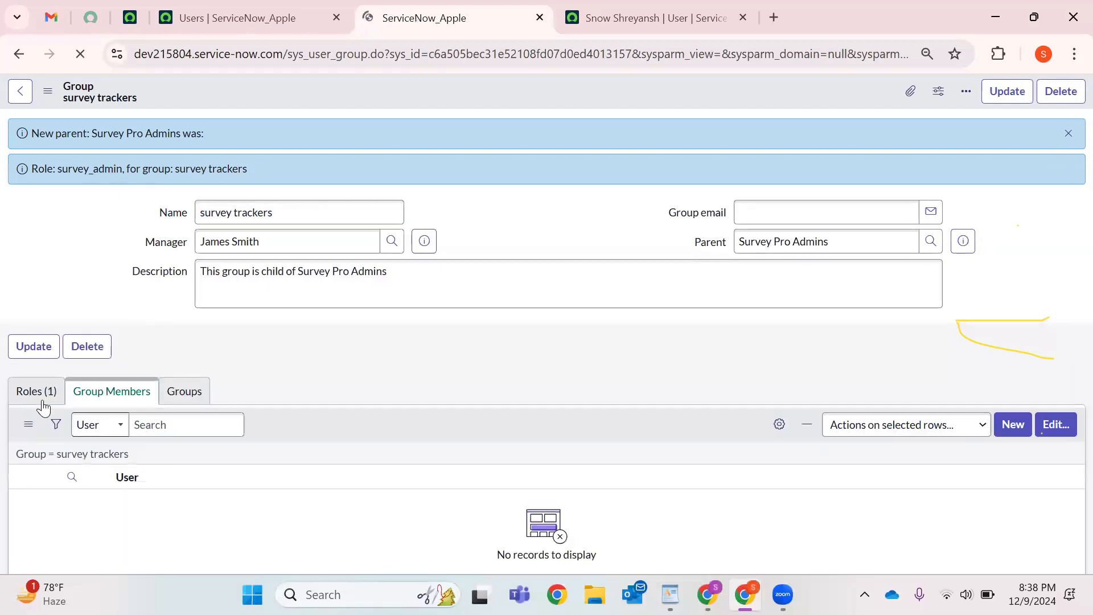
Step: Verify survey_admin is listed as an inherited role and dismiss the info banners
{"action": "left_click", "coordinate": [42, 401]}
{"action": "double_click", "coordinate": [412, 501]}
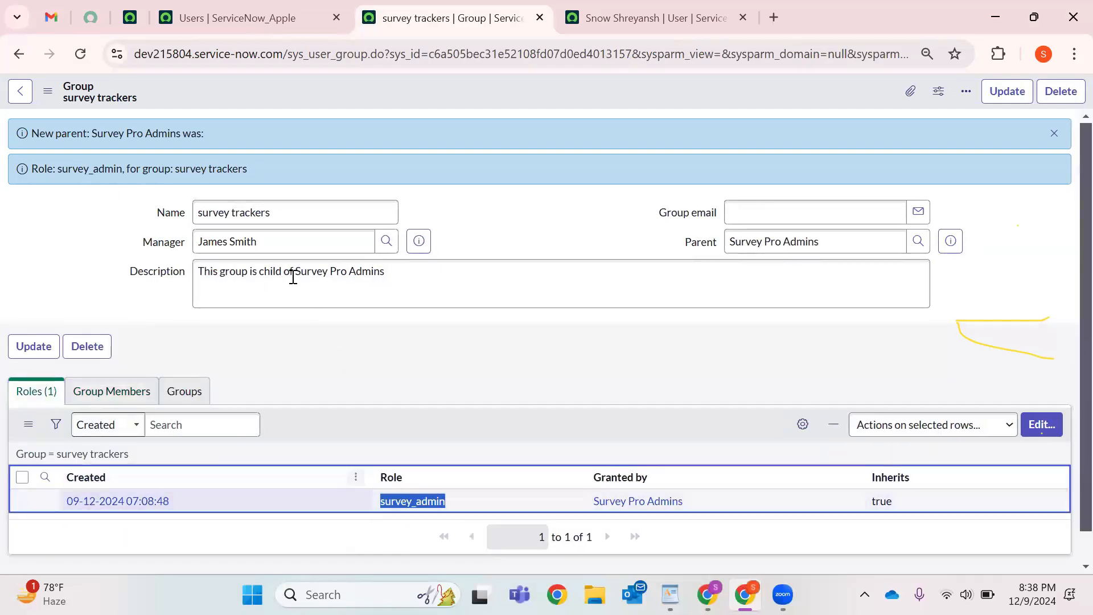
{"action": "left_click", "coordinate": [1053, 133]}
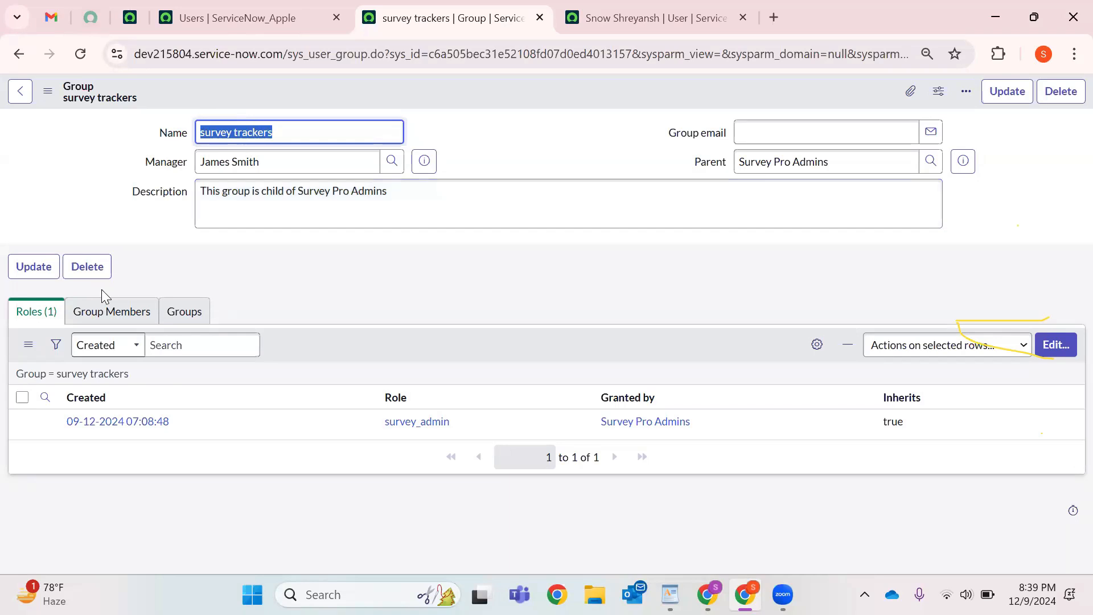
{"action": "left_click", "coordinate": [127, 317]}
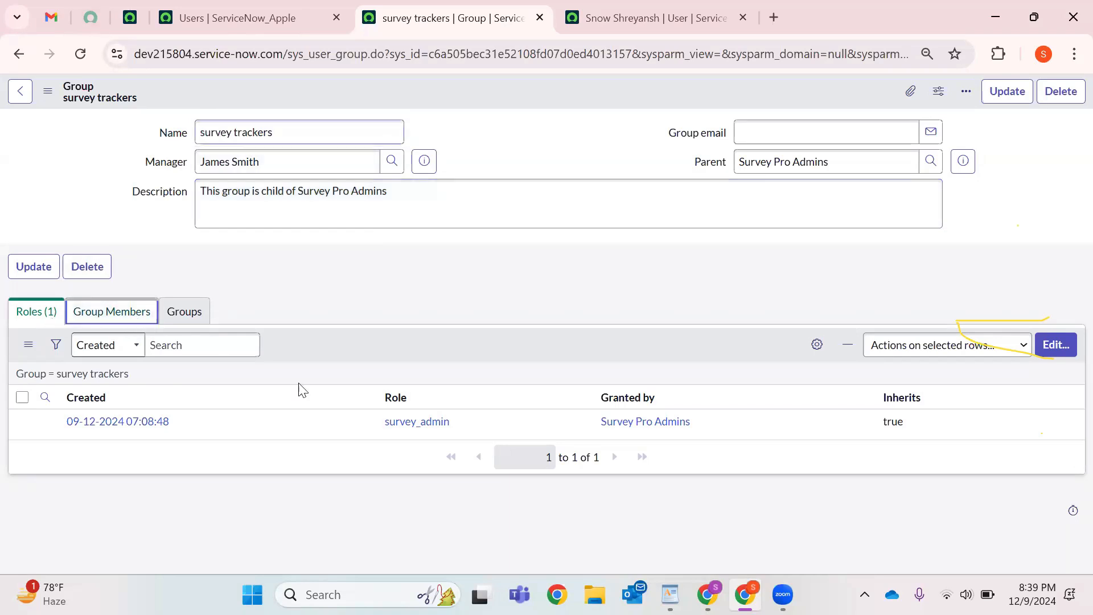
Step: Move three users from the Collection into survey trackers' Group Members List and save
{"action": "left_click", "coordinate": [1056, 349]}
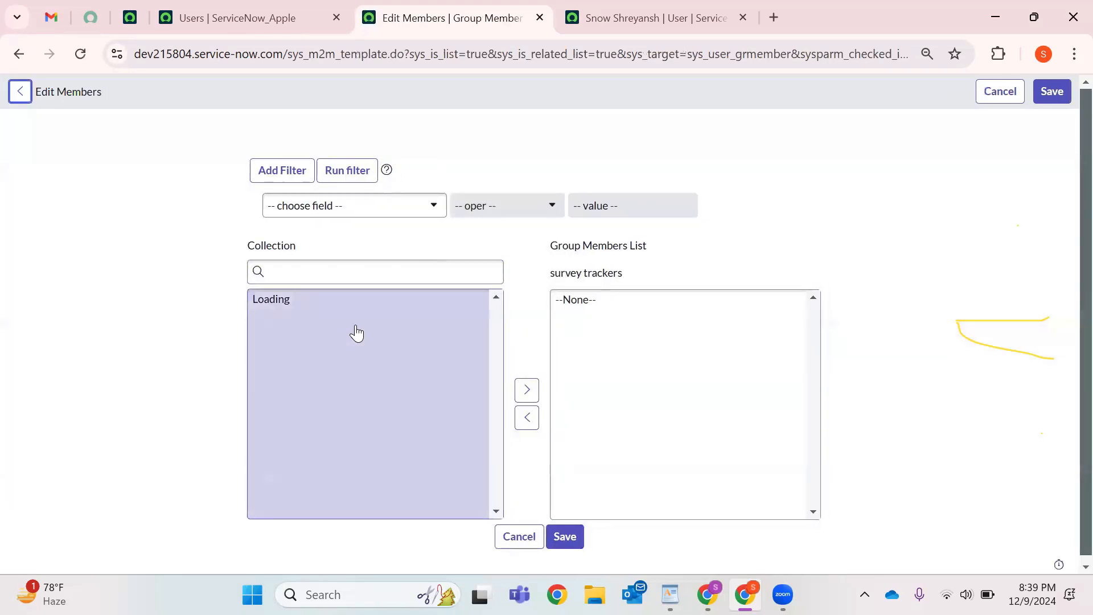
{"action": "scroll", "coordinate": [302, 375], "scroll_direction": "down", "scroll_amount": 2}
{"action": "scroll", "coordinate": [308, 396], "scroll_direction": "down", "scroll_amount": 5}
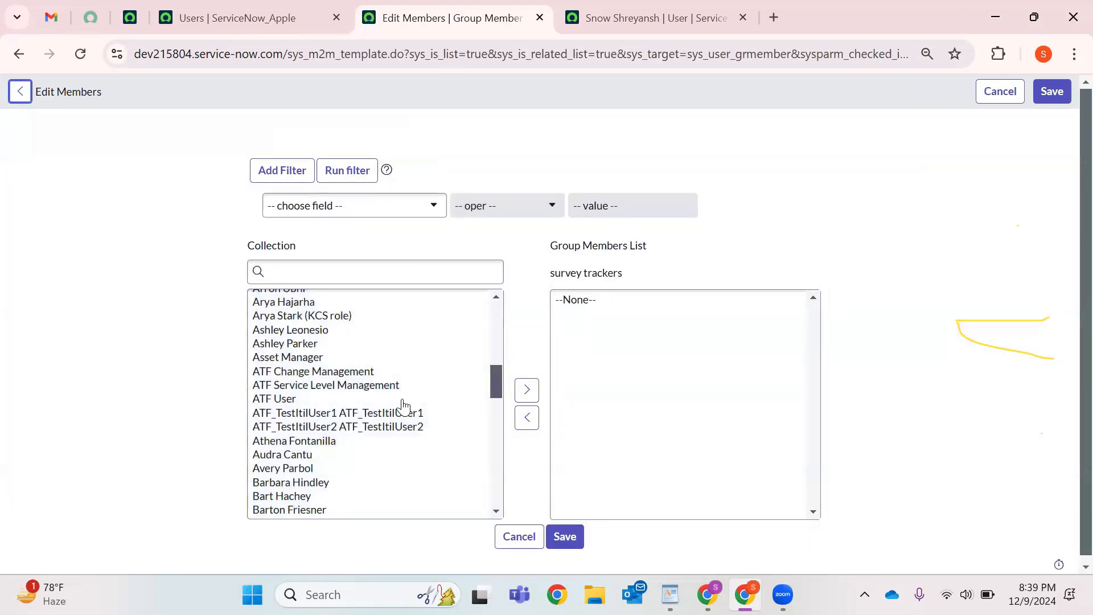
{"action": "scroll", "coordinate": [286, 350], "scroll_direction": "down", "scroll_amount": 5}
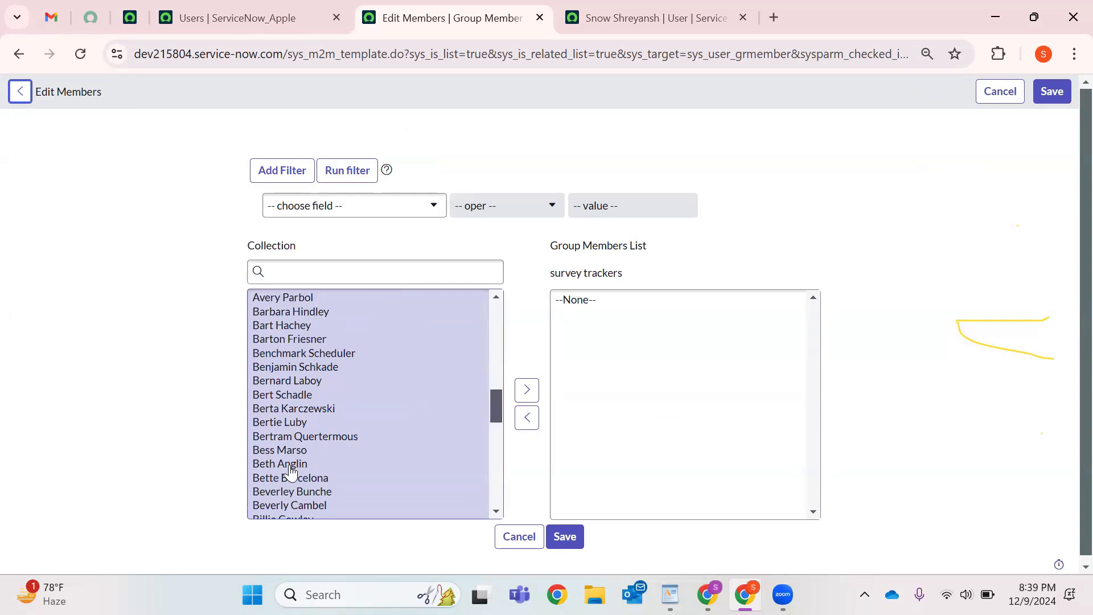
{"action": "left_click", "coordinate": [285, 449]}
{"action": "left_click", "coordinate": [527, 396]}
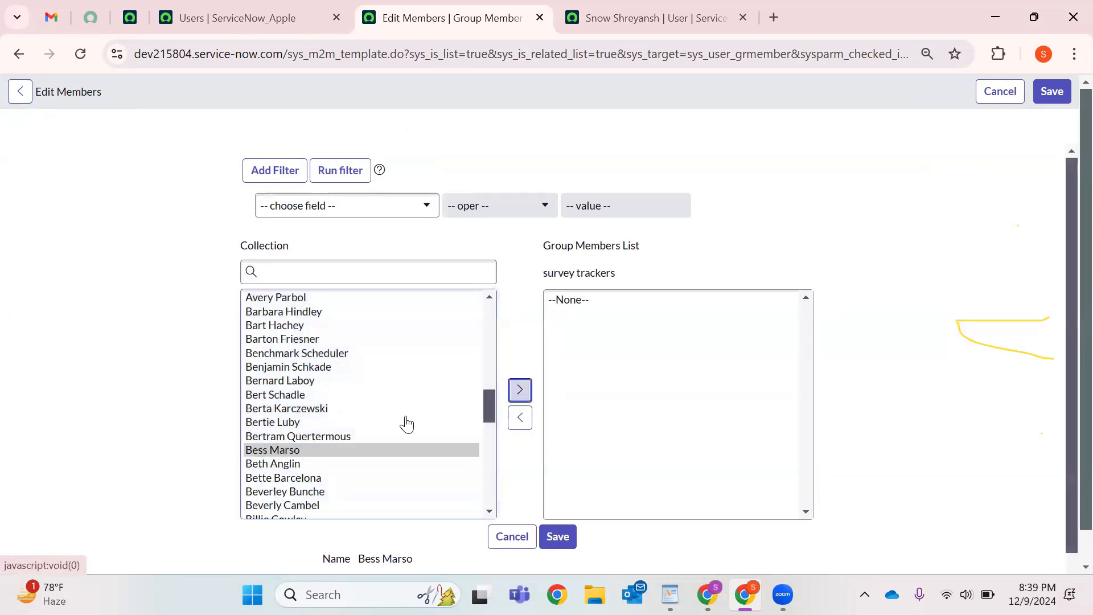
{"action": "scroll", "coordinate": [276, 433], "scroll_direction": "down", "scroll_amount": 6}
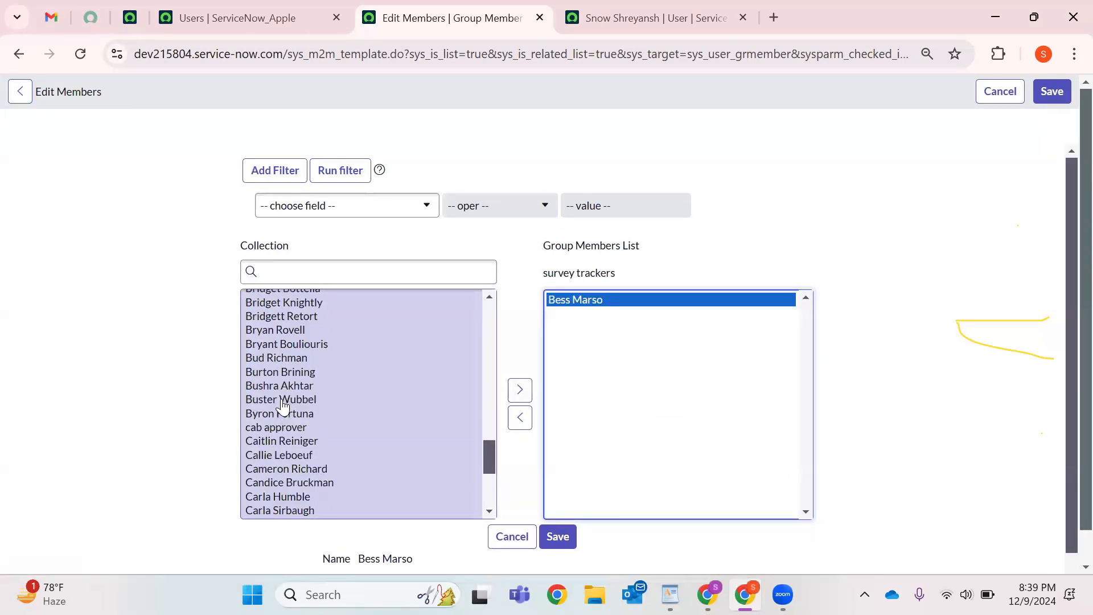
{"action": "left_click", "coordinate": [279, 359]}
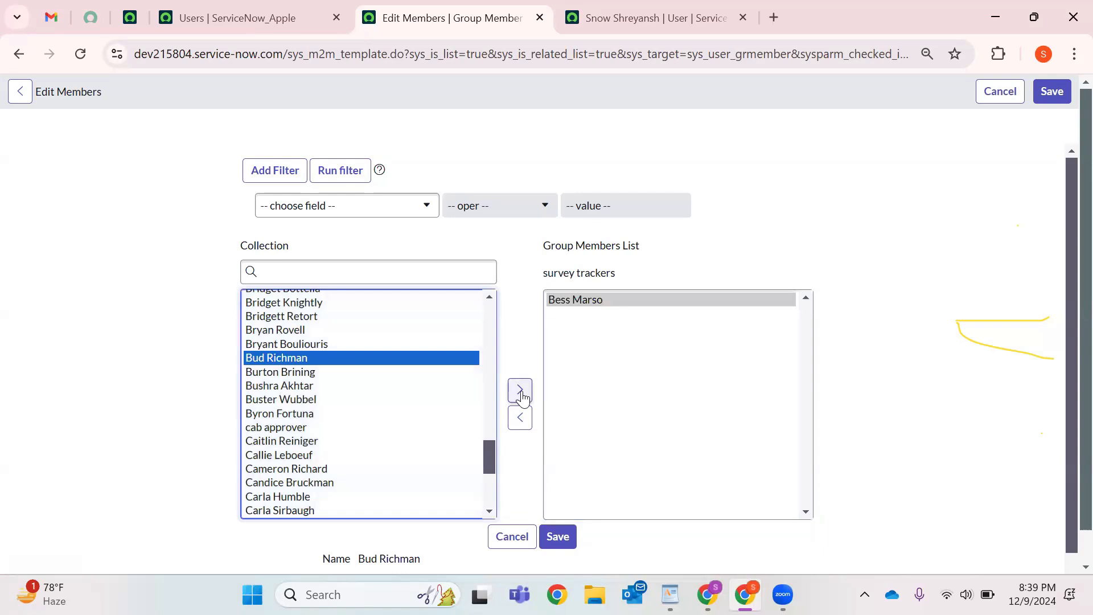
{"action": "left_click", "coordinate": [519, 389]}
{"action": "scroll", "coordinate": [360, 418], "scroll_direction": "down", "scroll_amount": 5}
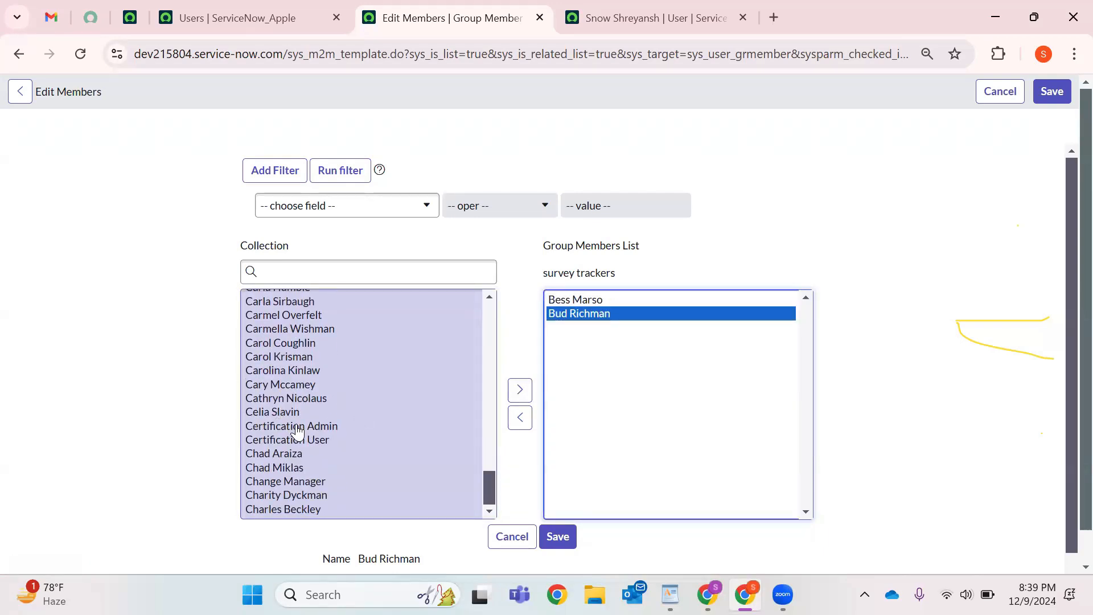
{"action": "scroll", "coordinate": [286, 438], "scroll_direction": "down", "scroll_amount": 1}
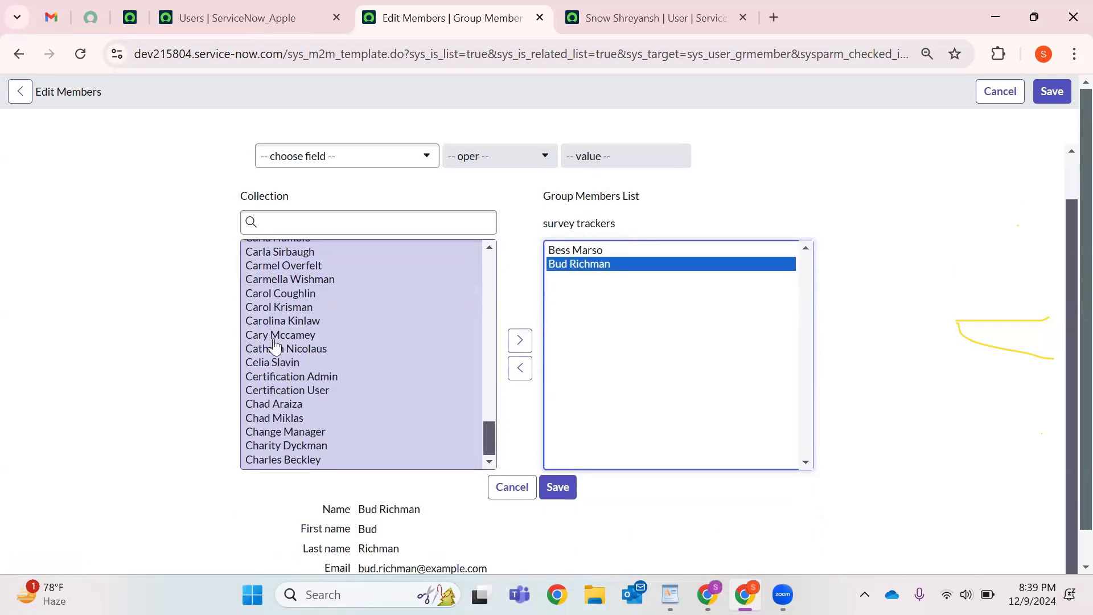
{"action": "left_click", "coordinate": [276, 252]}
{"action": "left_click", "coordinate": [520, 340]}
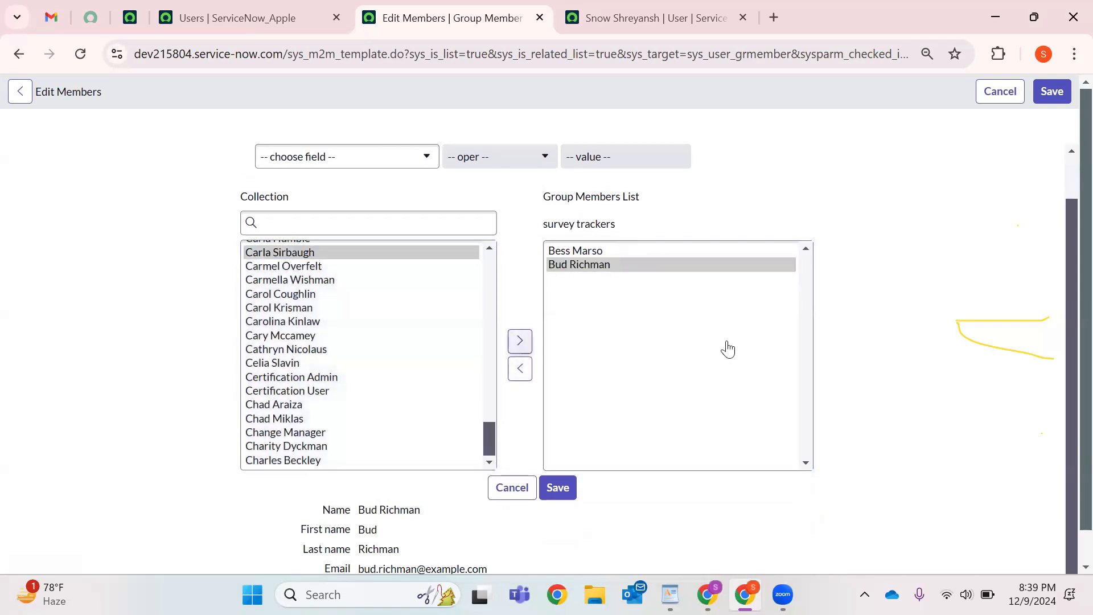
{"action": "left_click", "coordinate": [1052, 91]}
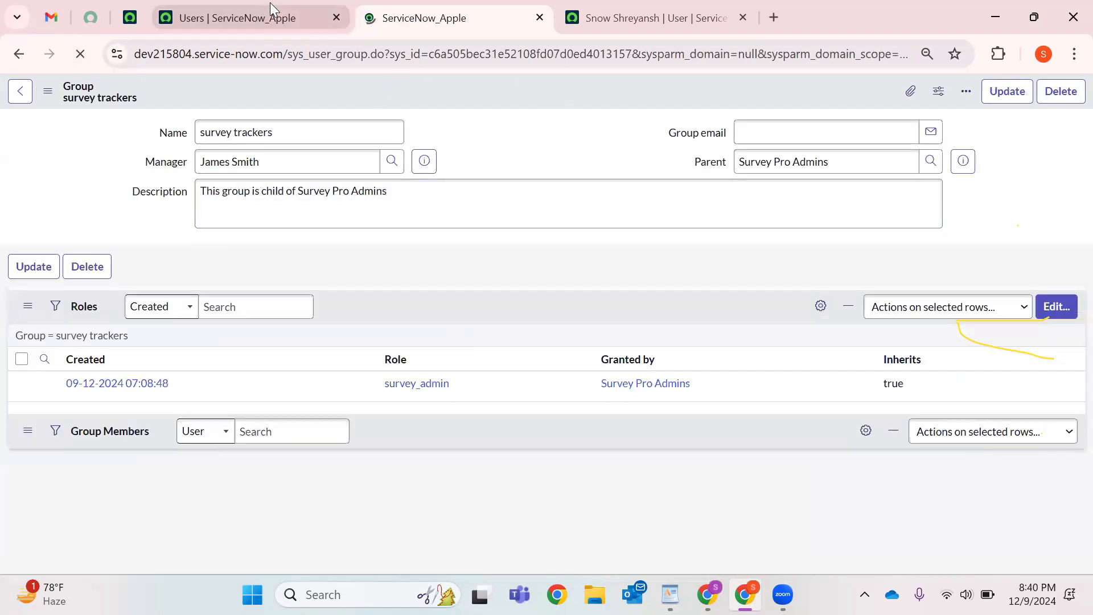
Step: Duplicate the group tab, close the user tab, and load the sys_user_group_list page
{"action": "right_click", "coordinate": [402, 20]}
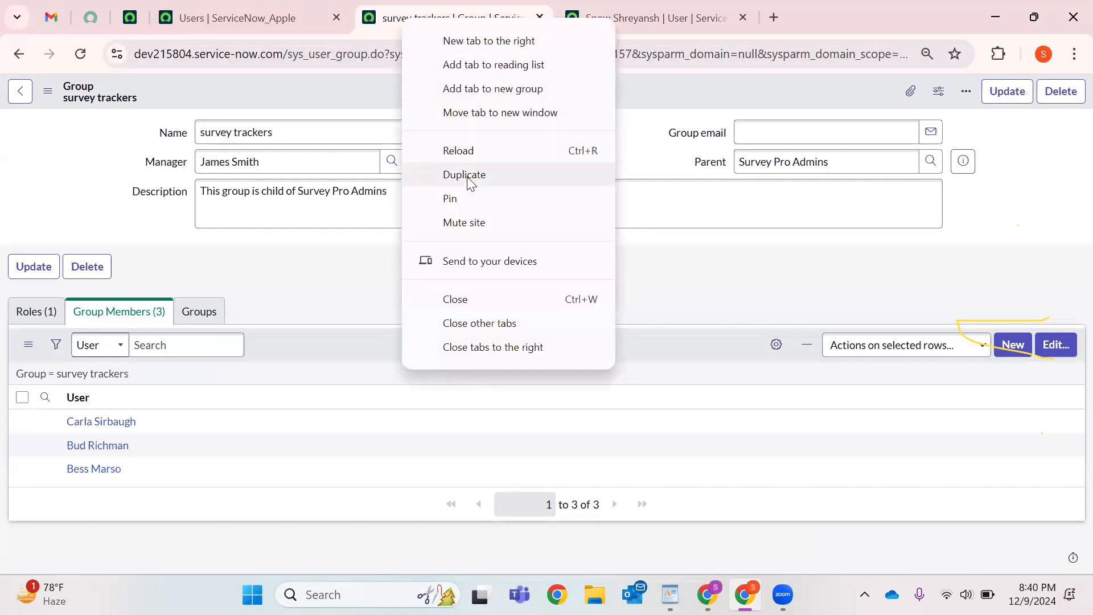
{"action": "left_click", "coordinate": [468, 178]}
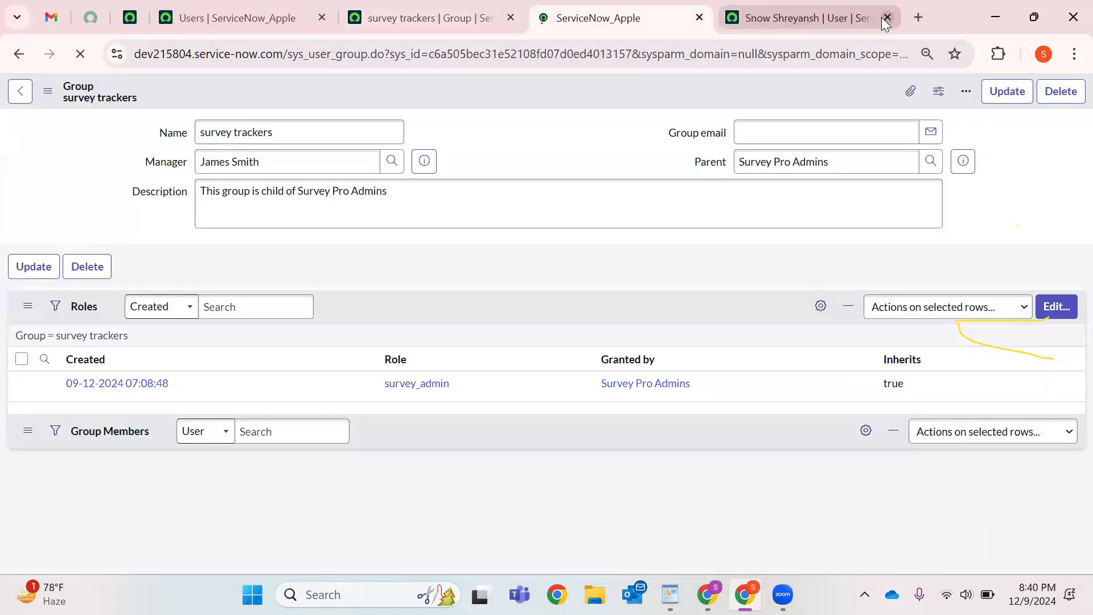
{"action": "left_click", "coordinate": [882, 18]}
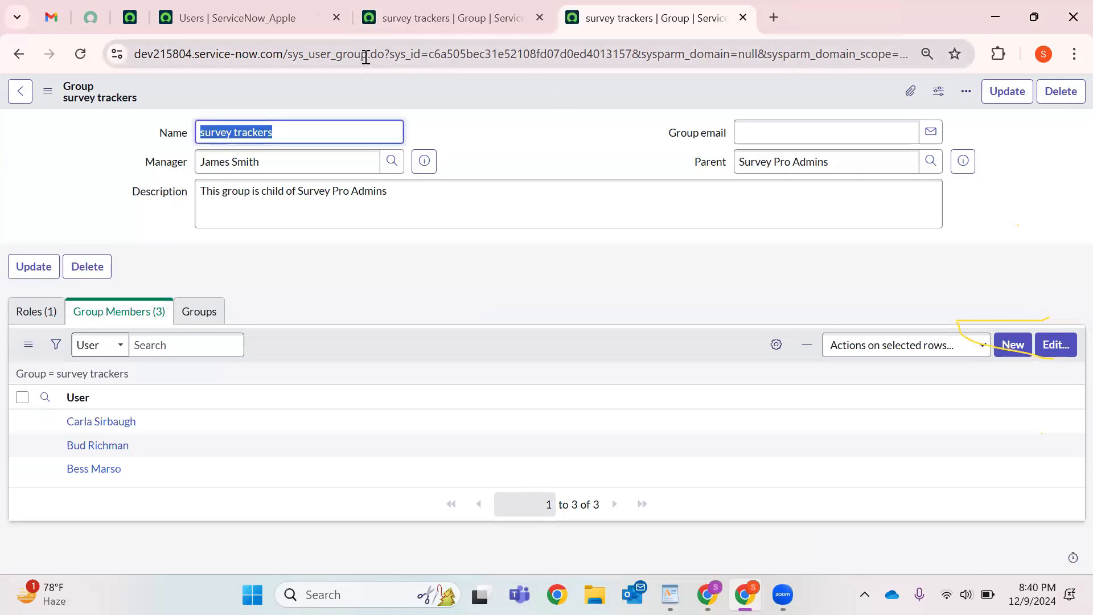
{"action": "left_click_drag", "start_coordinate": [441, 46], "coordinate": [888, 55]}
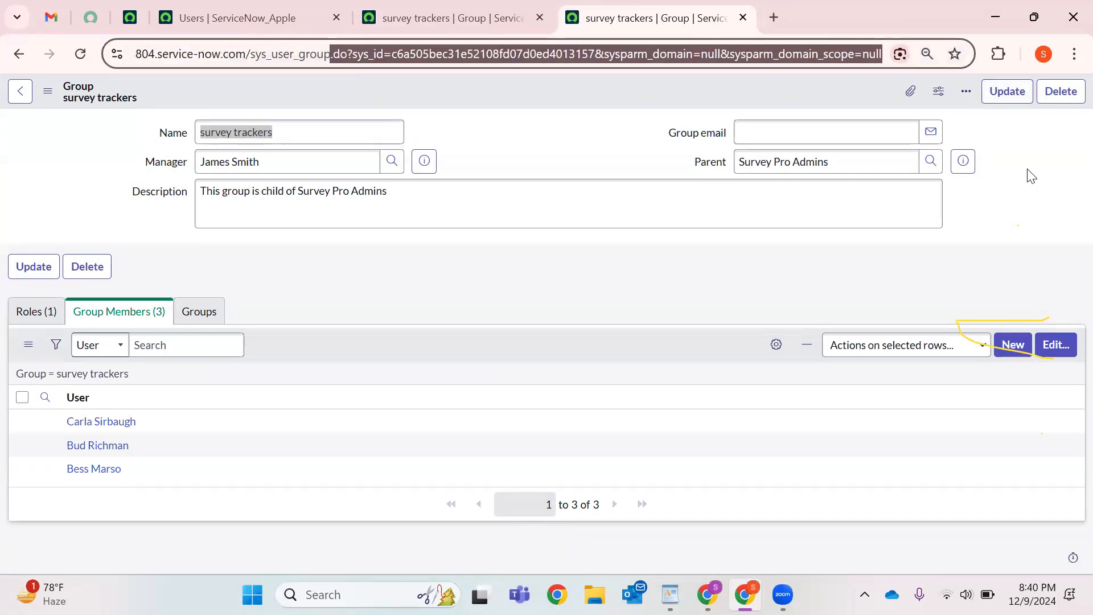
{"action": "key", "text": "BackSpace"}
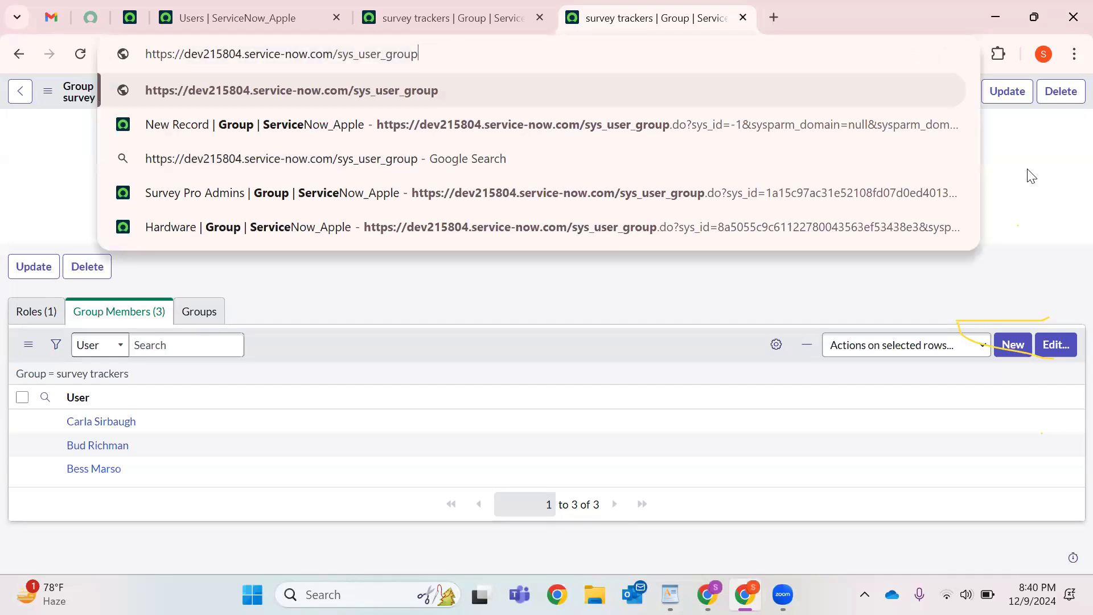
{"action": "type", "text": "_"}
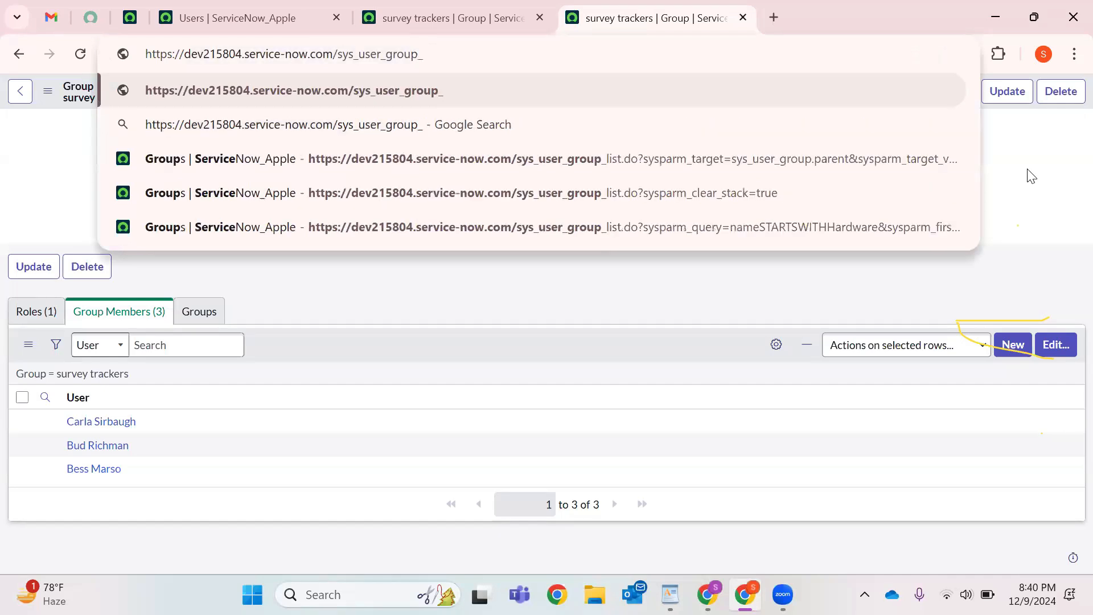
{"action": "type", "text": "list"}
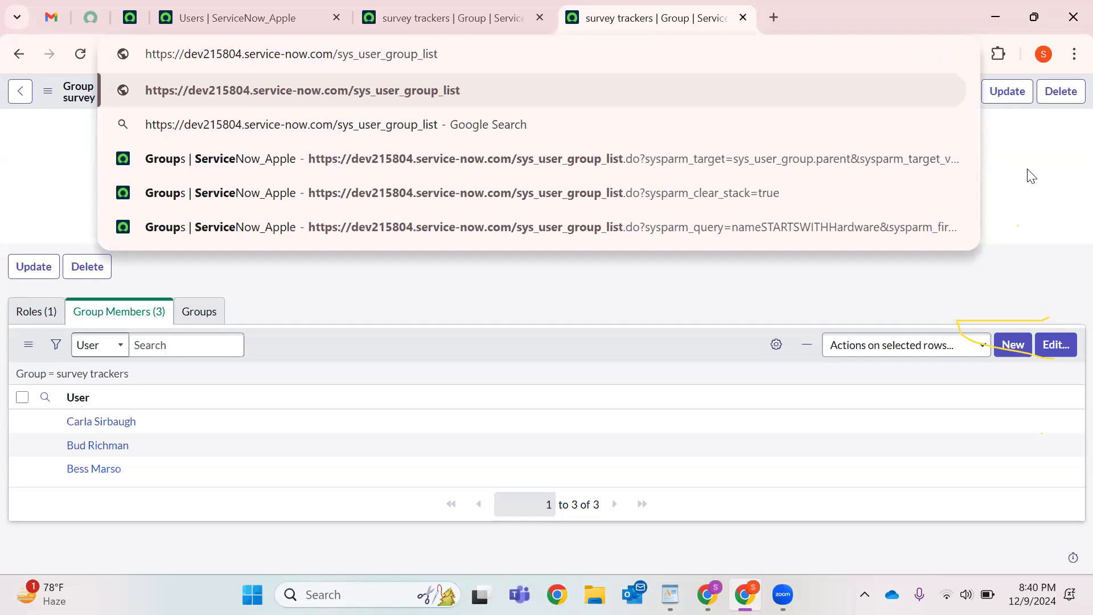
{"action": "key", "text": "Return"}
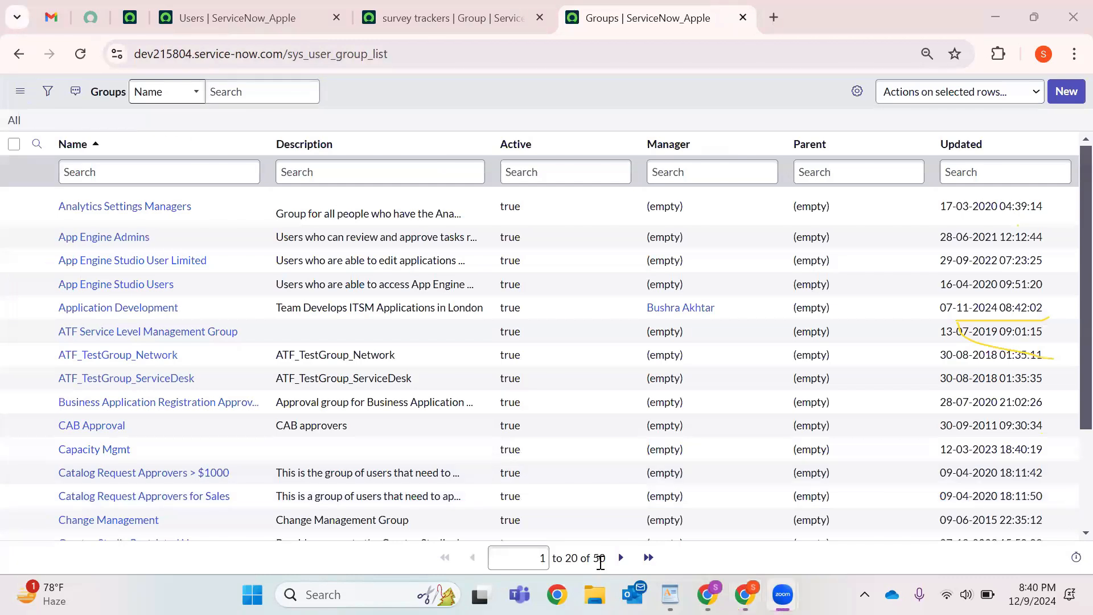
Step: Filter the groups list to those with Created on Today
{"action": "left_click", "coordinate": [49, 91]}
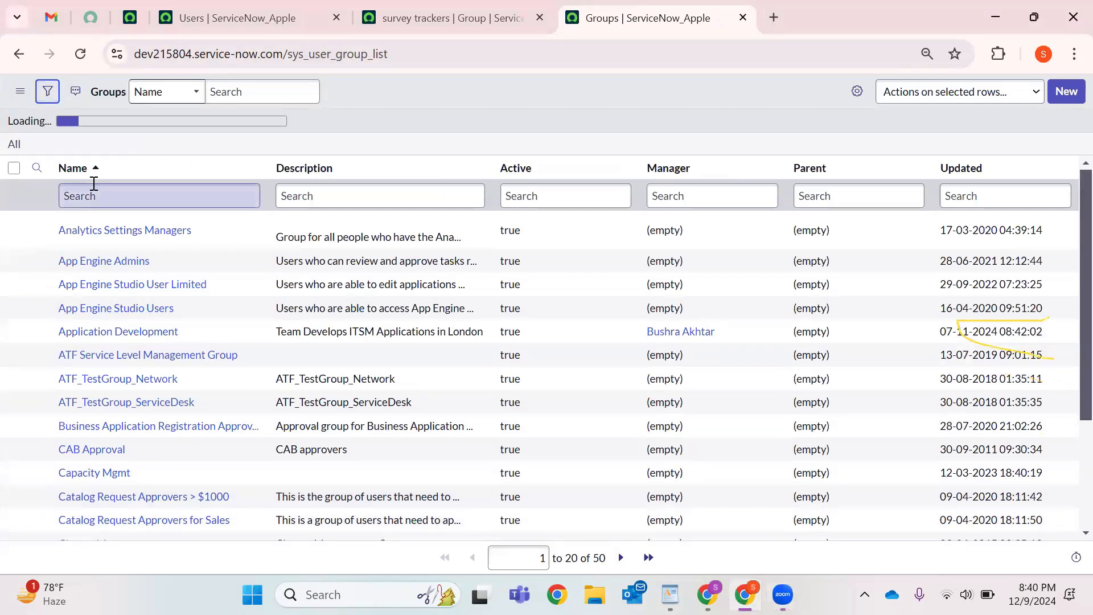
{"action": "left_click", "coordinate": [76, 158]}
{"action": "type", "text": "cr"}
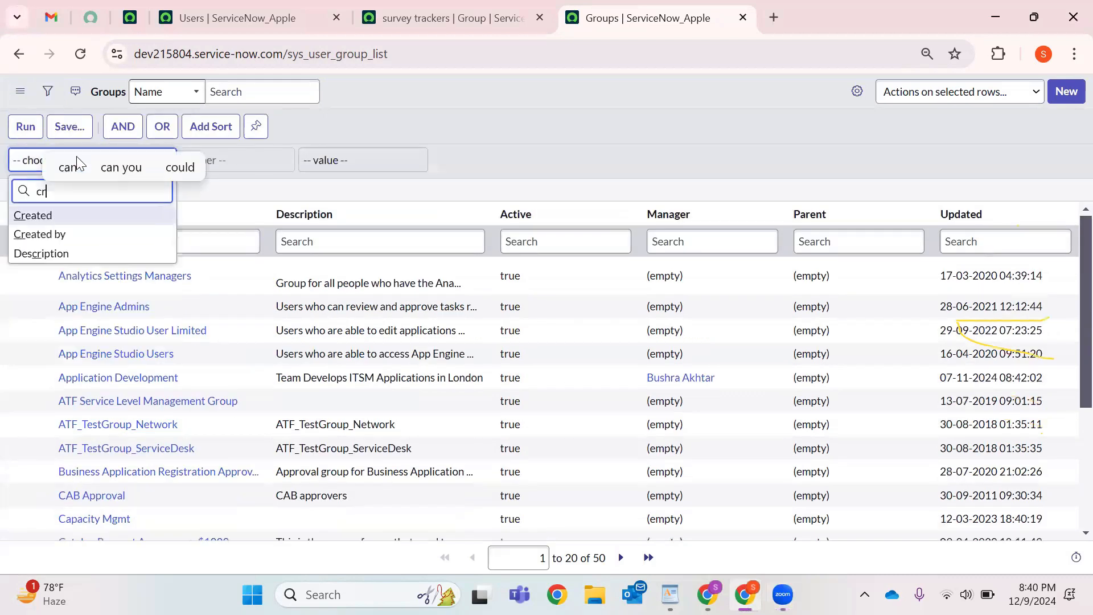
{"action": "type", "text": "ea"}
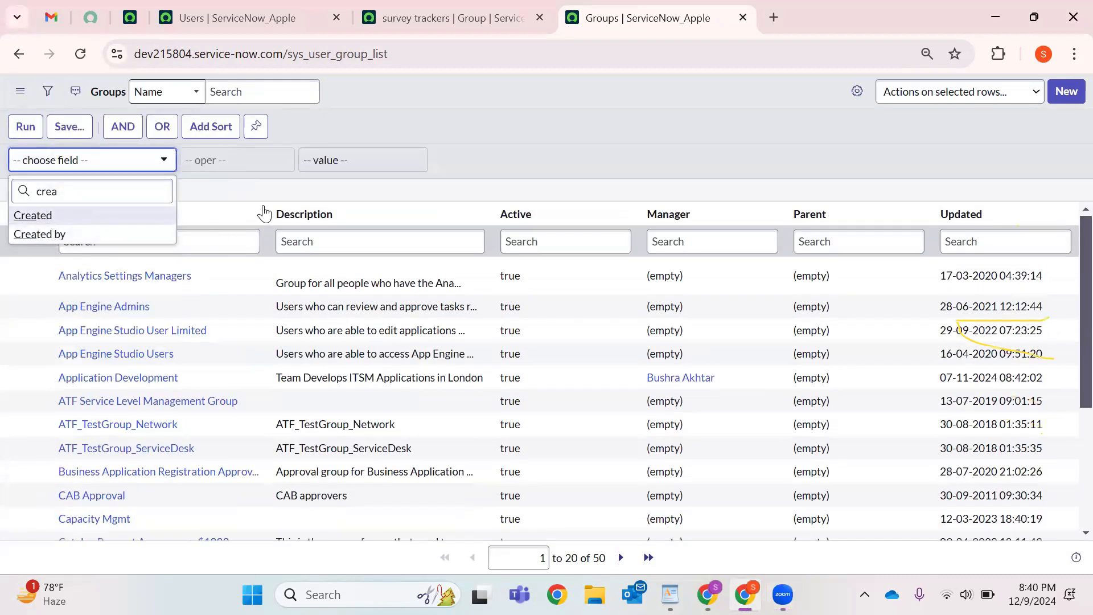
{"action": "key", "text": "Return"}
{"action": "left_click", "coordinate": [25, 127]}
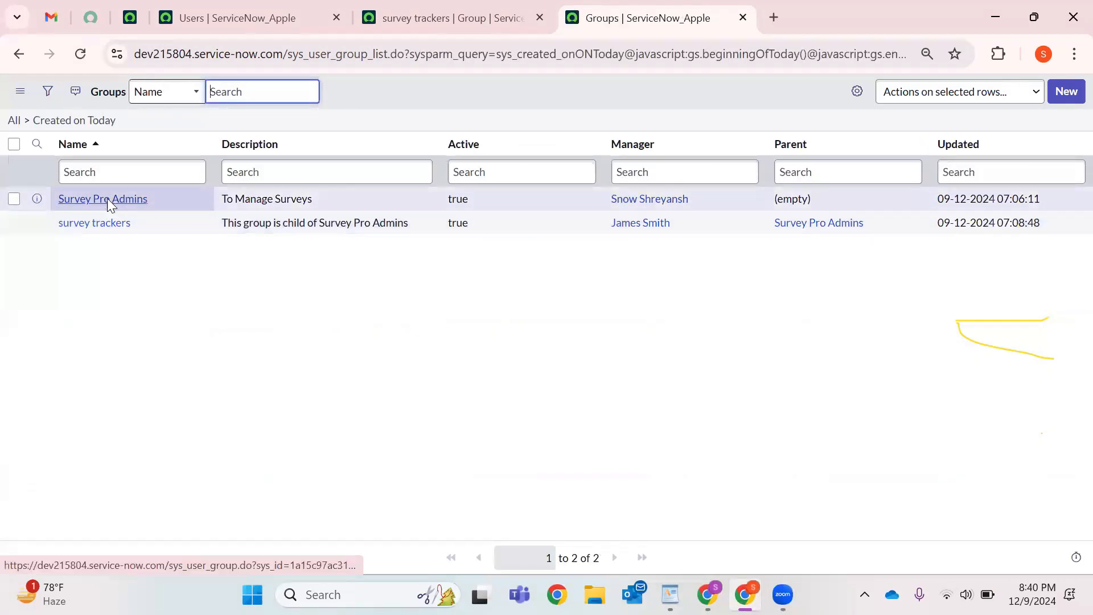
Step: Open Survey Pro Admins and survey trackers in new tabs and view survey trackers' roles
{"action": "right_click", "coordinate": [107, 198]}
{"action": "left_click", "coordinate": [165, 222]}
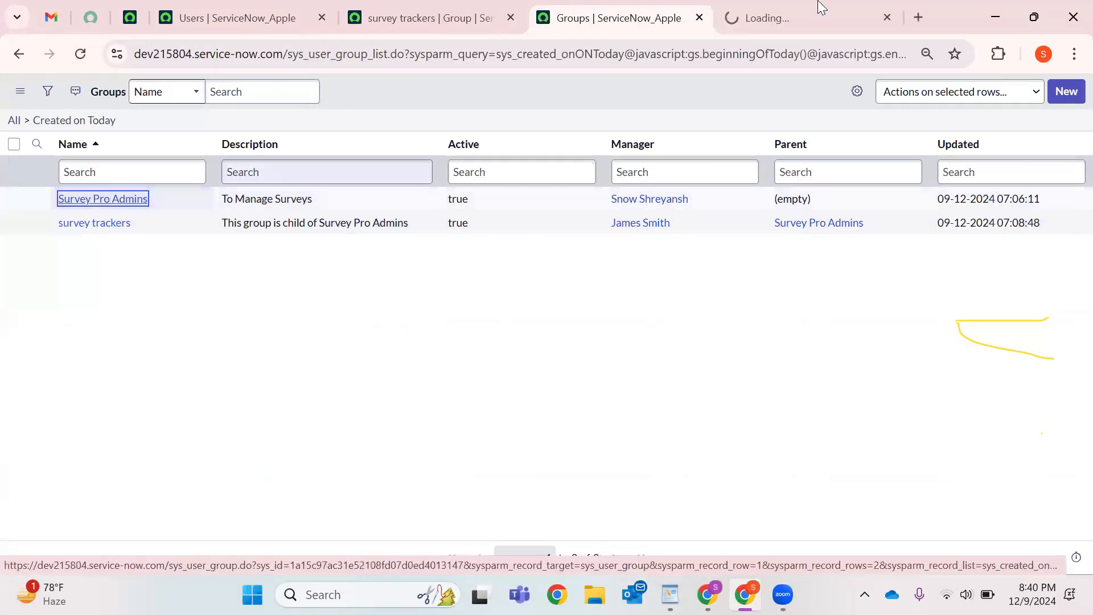
{"action": "left_click", "coordinate": [808, 17]}
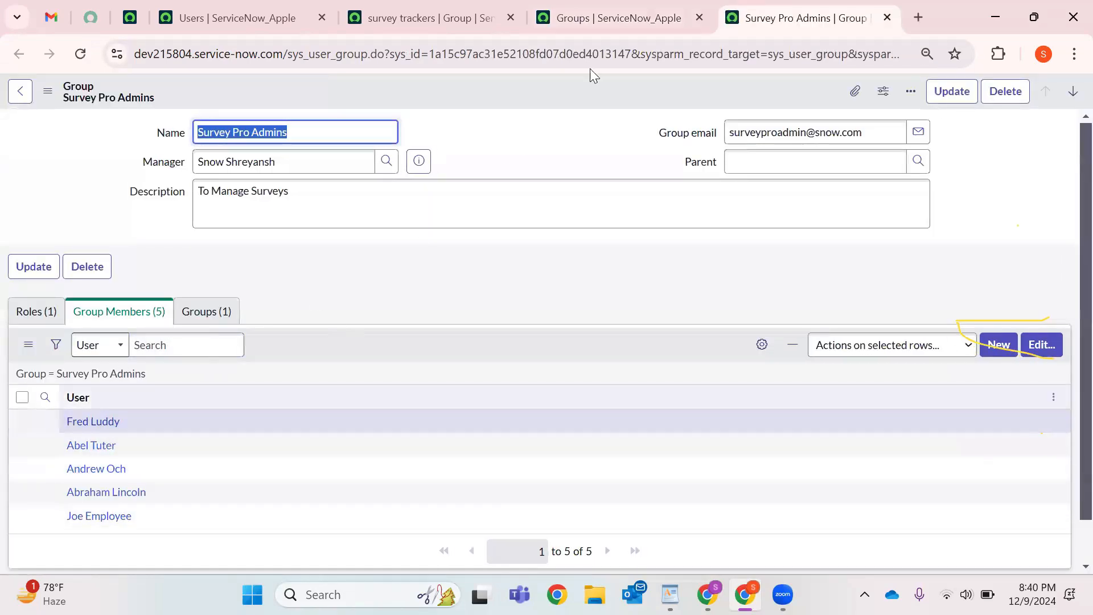
{"action": "left_click", "coordinate": [610, 22]}
{"action": "right_click", "coordinate": [113, 225]}
{"action": "left_click", "coordinate": [181, 242]}
{"action": "left_click", "coordinate": [812, 9]}
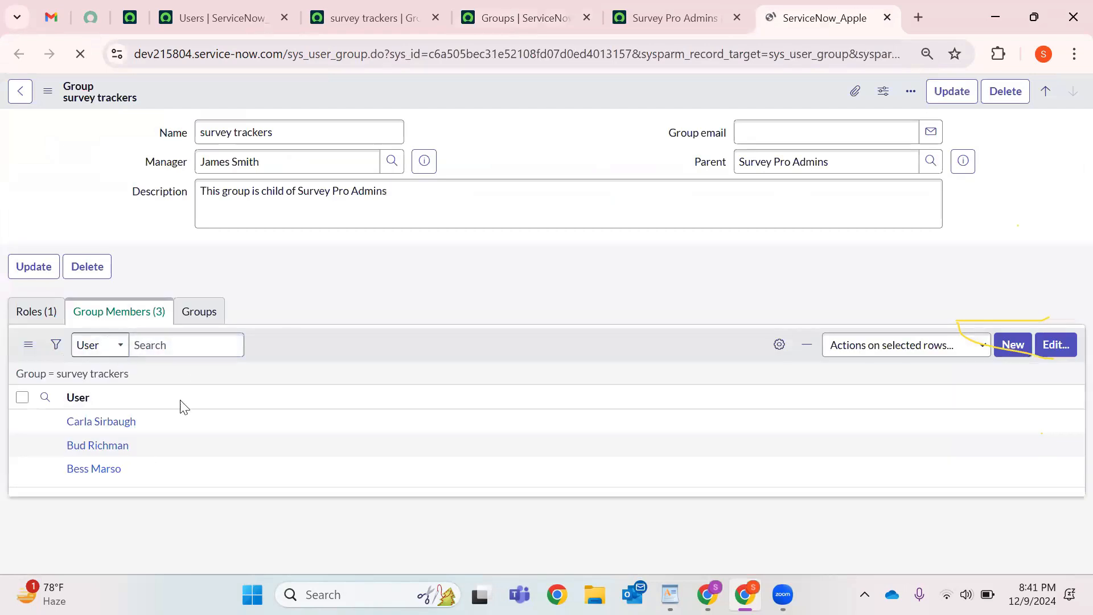
{"action": "left_click", "coordinate": [28, 318]}
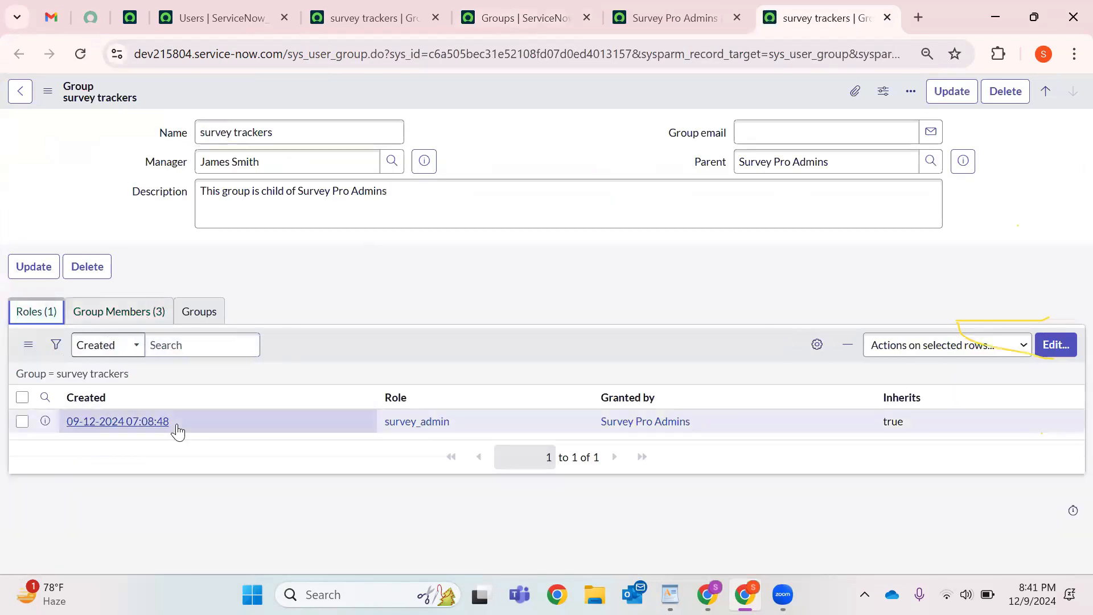
Step: Add the itil role to the survey trackers group, save and reload, then bring up Survey Pro Admins
{"action": "left_click", "coordinate": [1056, 345]}
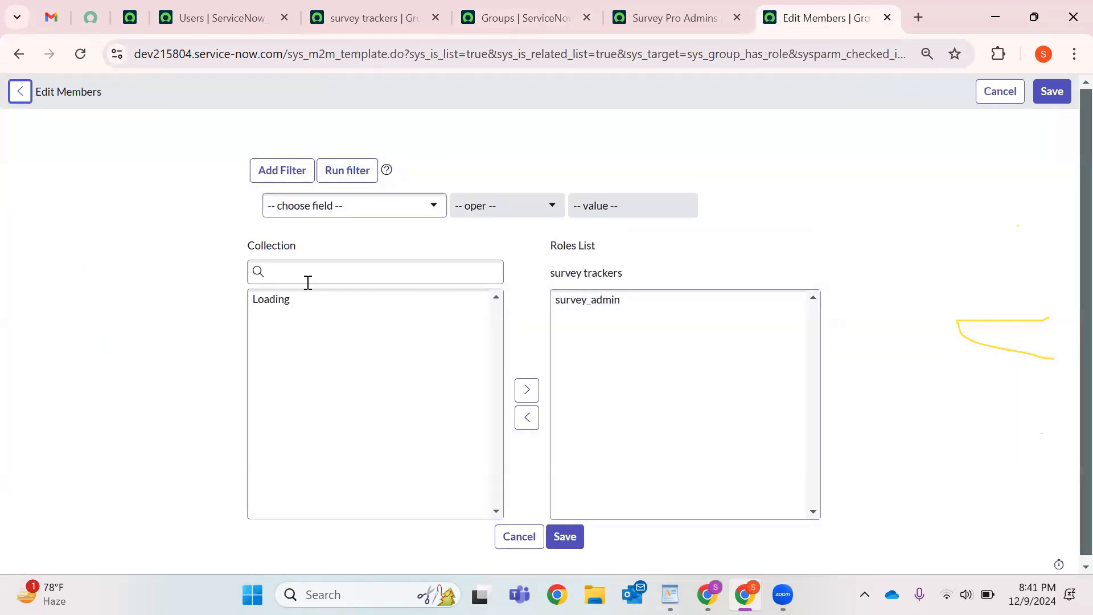
{"action": "left_click", "coordinate": [308, 281]}
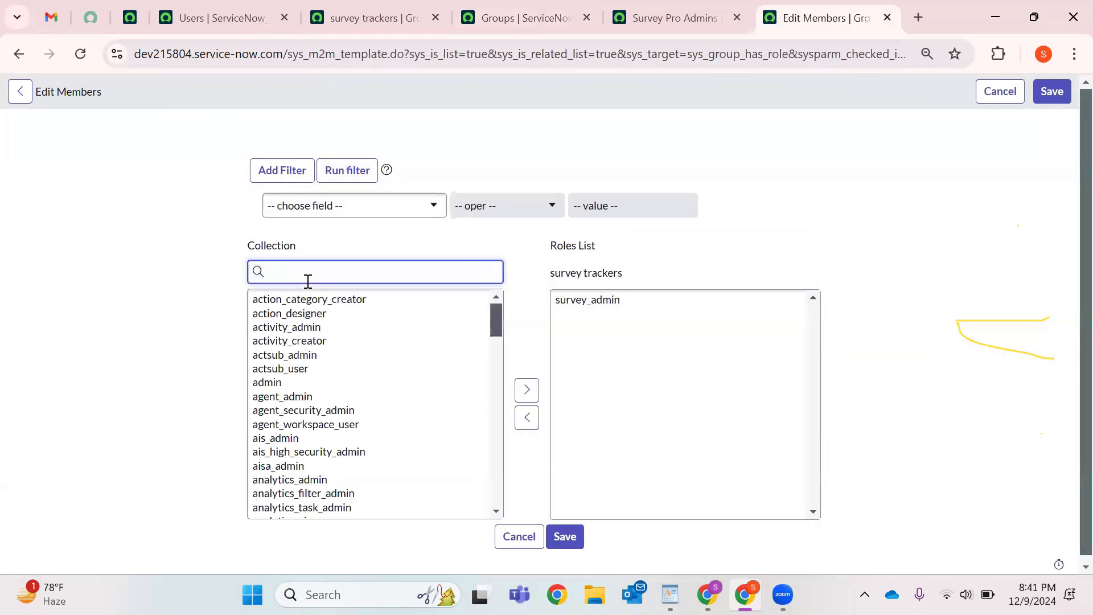
{"action": "left_click", "coordinate": [334, 300]}
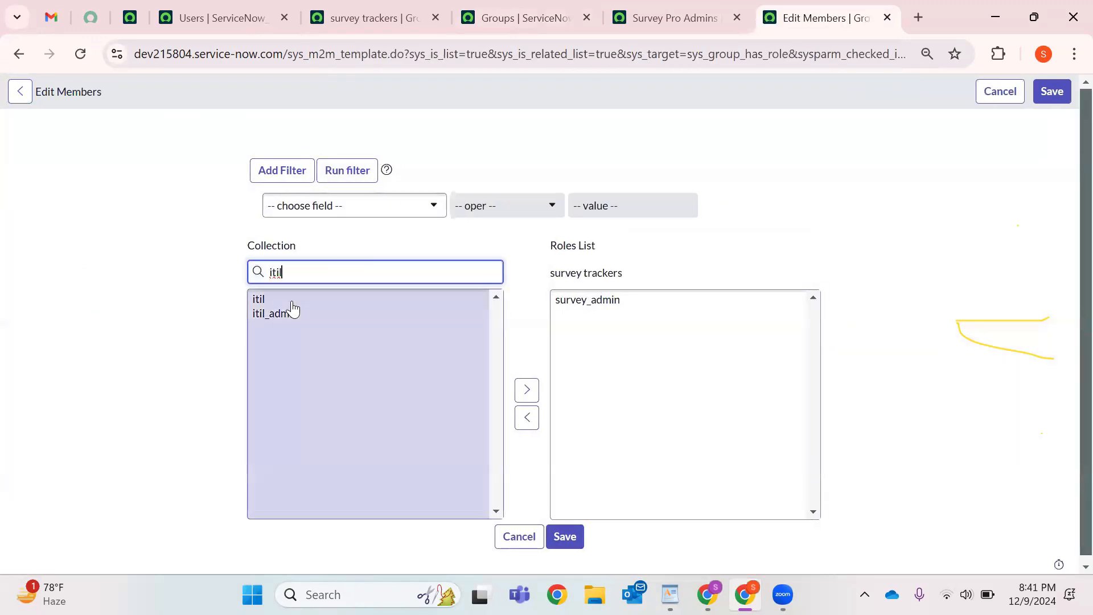
{"action": "left_click", "coordinate": [527, 389]}
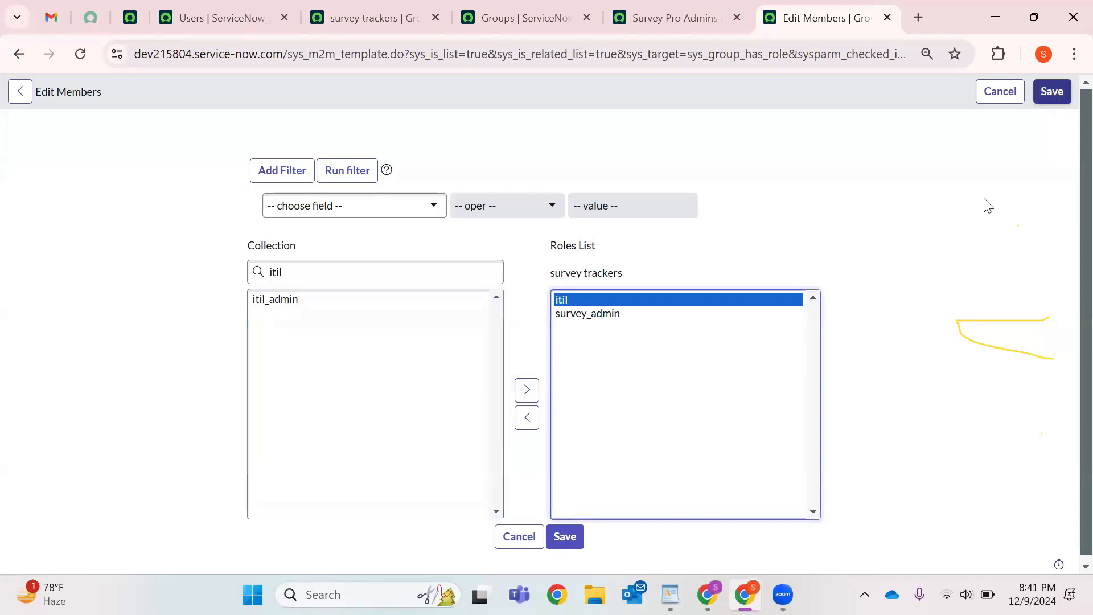
{"action": "left_click", "coordinate": [1052, 93]}
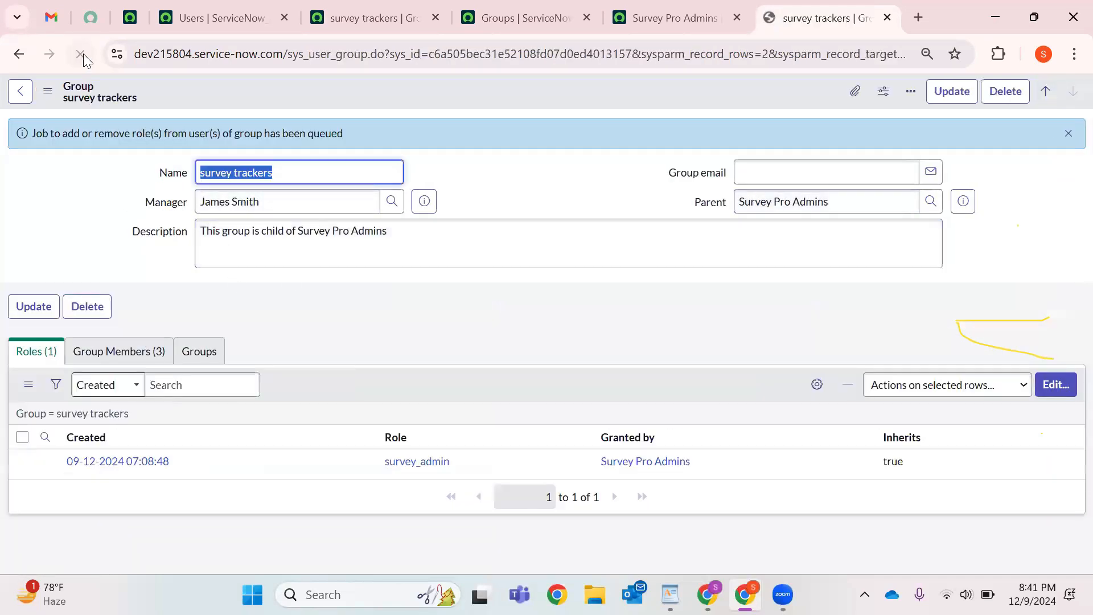
{"action": "left_click", "coordinate": [81, 54]}
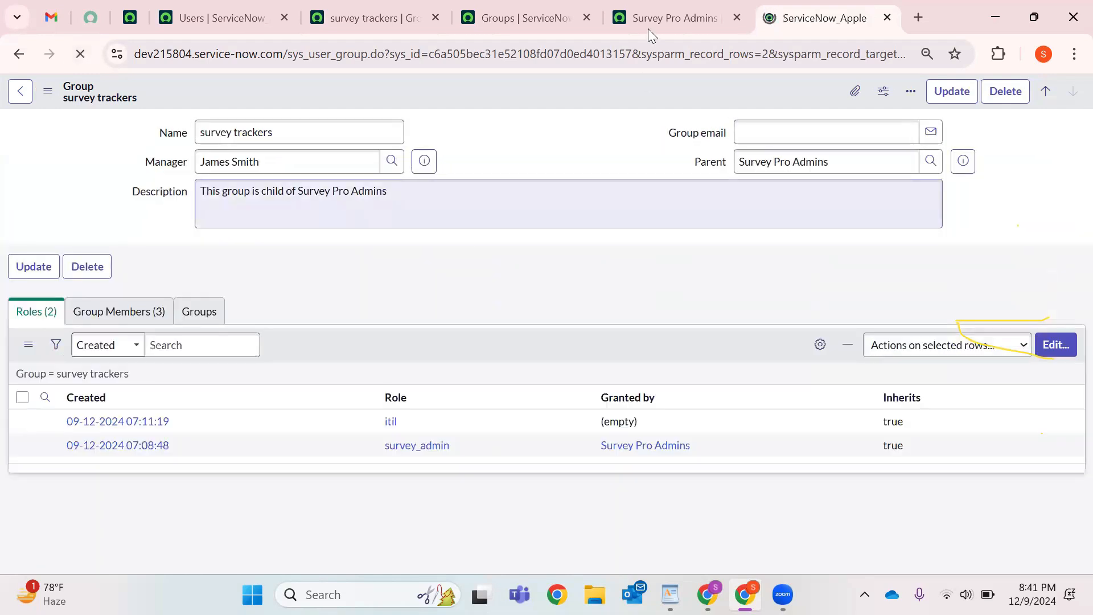
{"action": "left_click", "coordinate": [648, 26]}
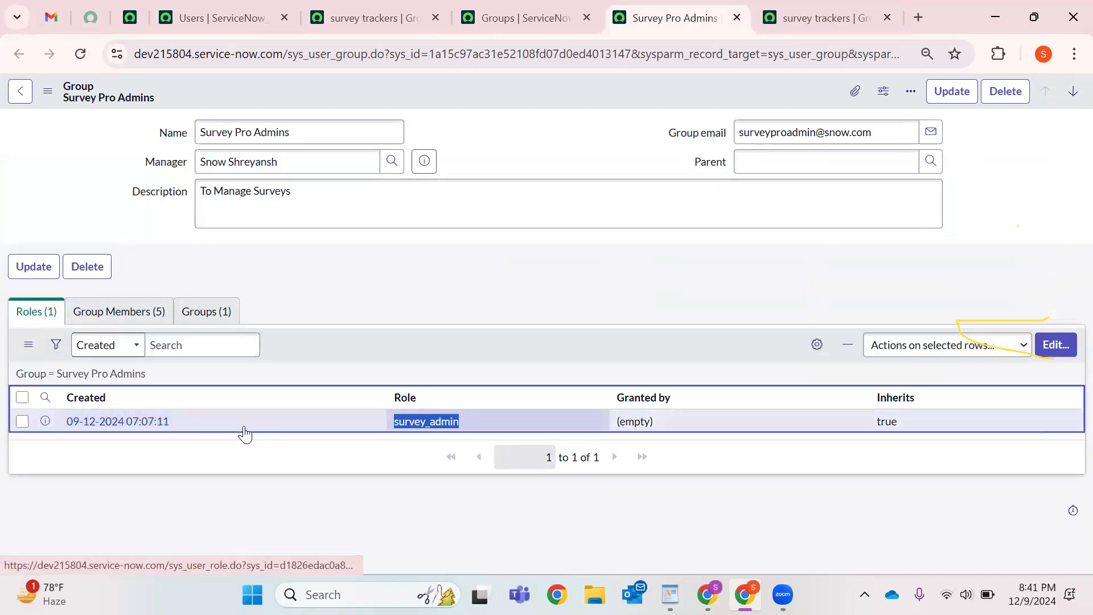
Step: Check the Survey Pro Admins child groups and locate survey trackers
{"action": "left_click", "coordinate": [196, 312]}
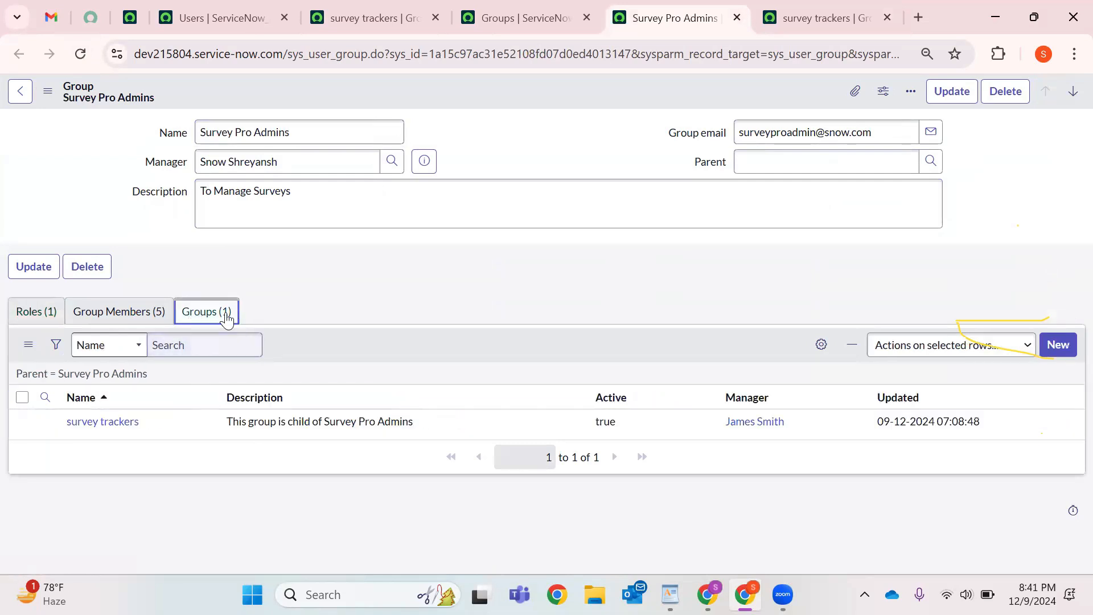
{"action": "left_click_drag", "start_coordinate": [64, 426], "coordinate": [379, 449]}
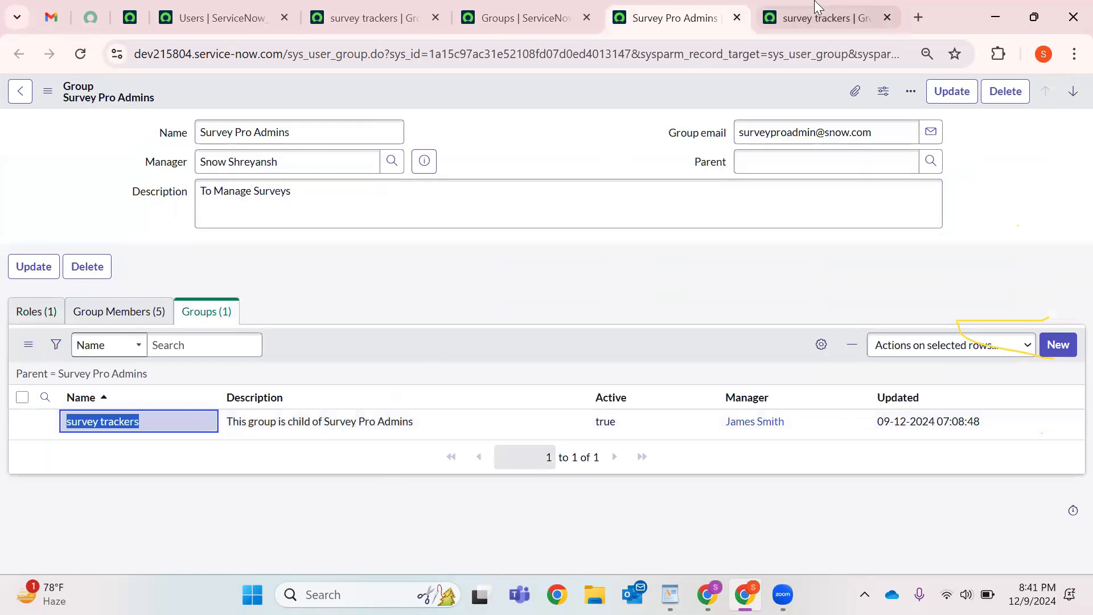
{"action": "key", "text": "ctrl+Tab"}
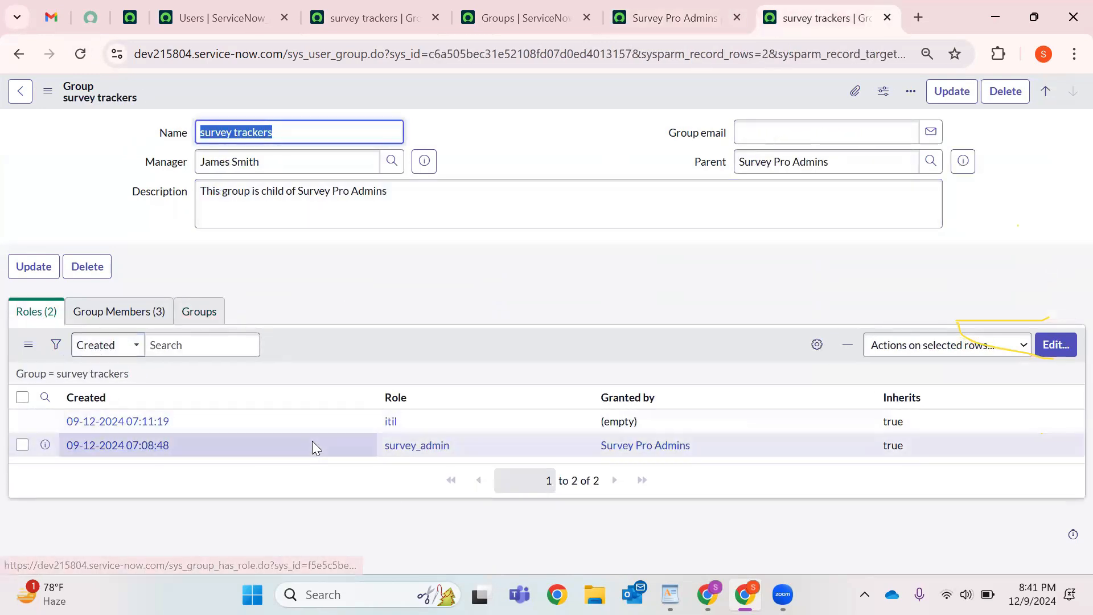
Step: Review survey trackers' roles and members, then start deleting Survey Pro Admins
{"action": "left_click", "coordinate": [312, 440]}
{"action": "left_click", "coordinate": [156, 311]}
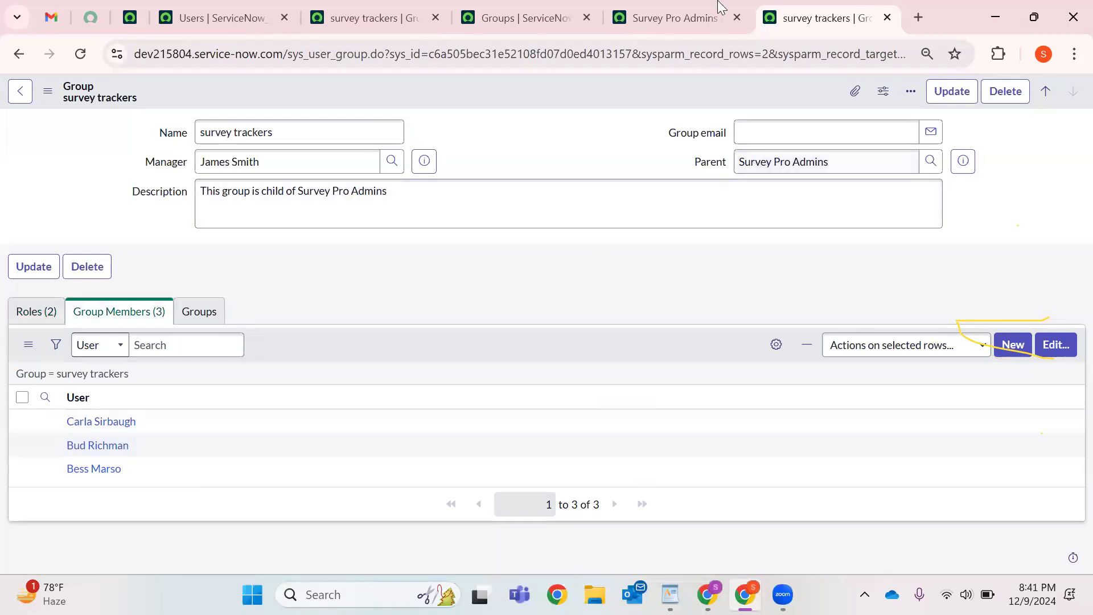
{"action": "left_click", "coordinate": [705, 20]}
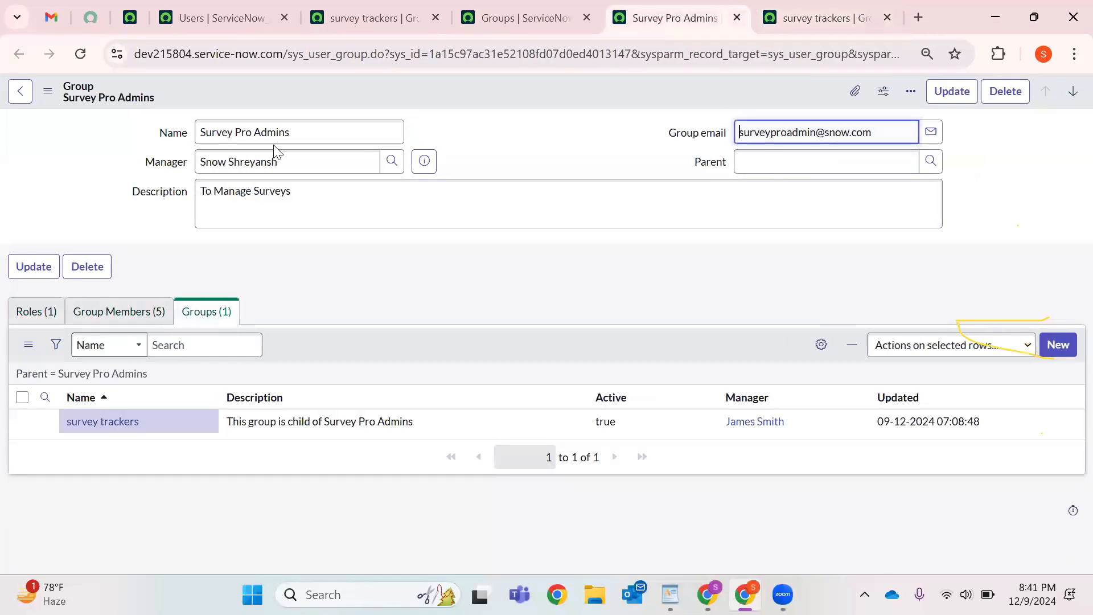
{"action": "left_click", "coordinate": [616, 114]}
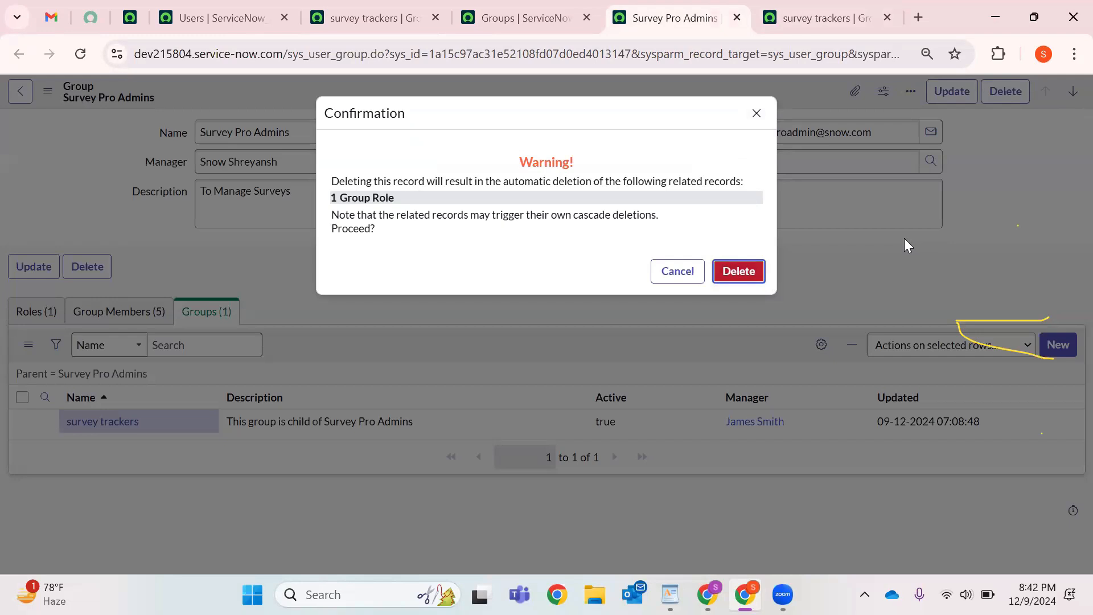
Step: Confirm deleting Survey Pro Admins and verify survey trackers now has an empty Parent field
{"action": "left_click", "coordinate": [740, 272]}
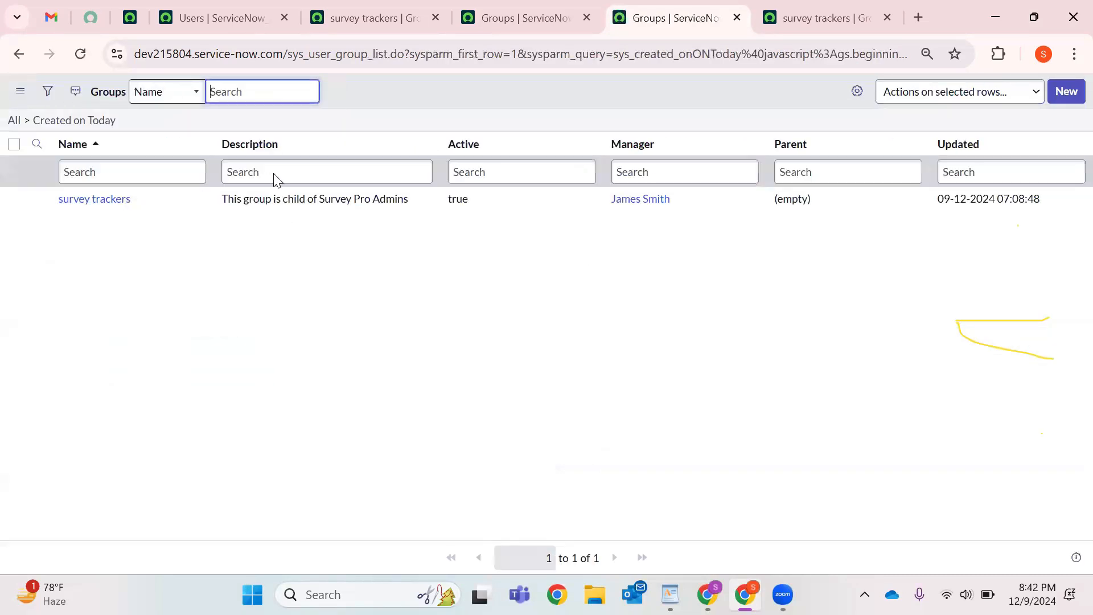
{"action": "left_click", "coordinate": [467, 8]}
{"action": "left_click", "coordinate": [80, 54]}
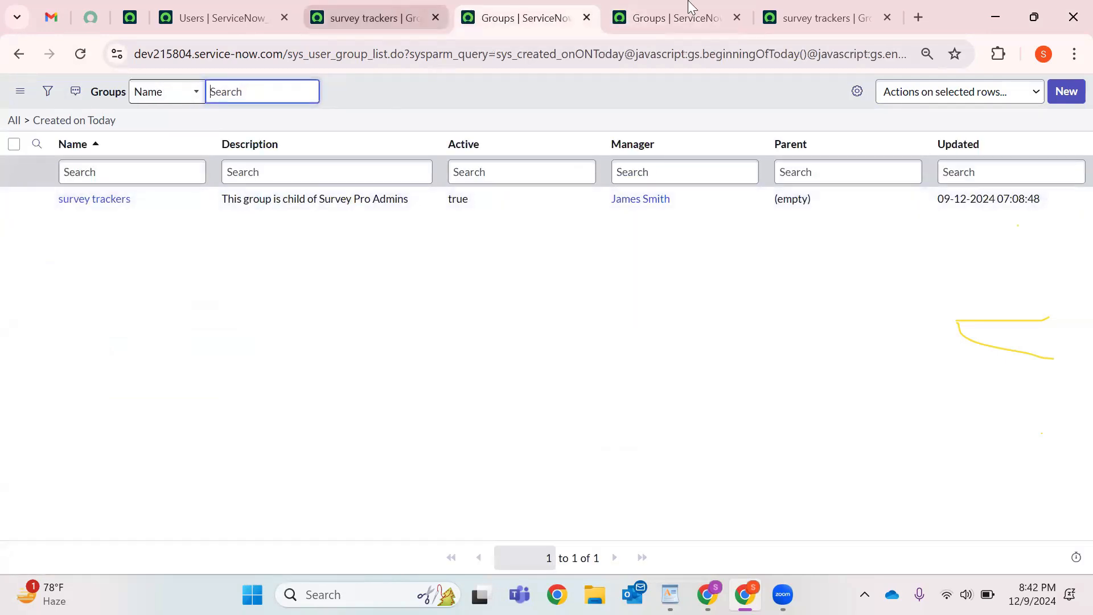
{"action": "left_click", "coordinate": [93, 203]}
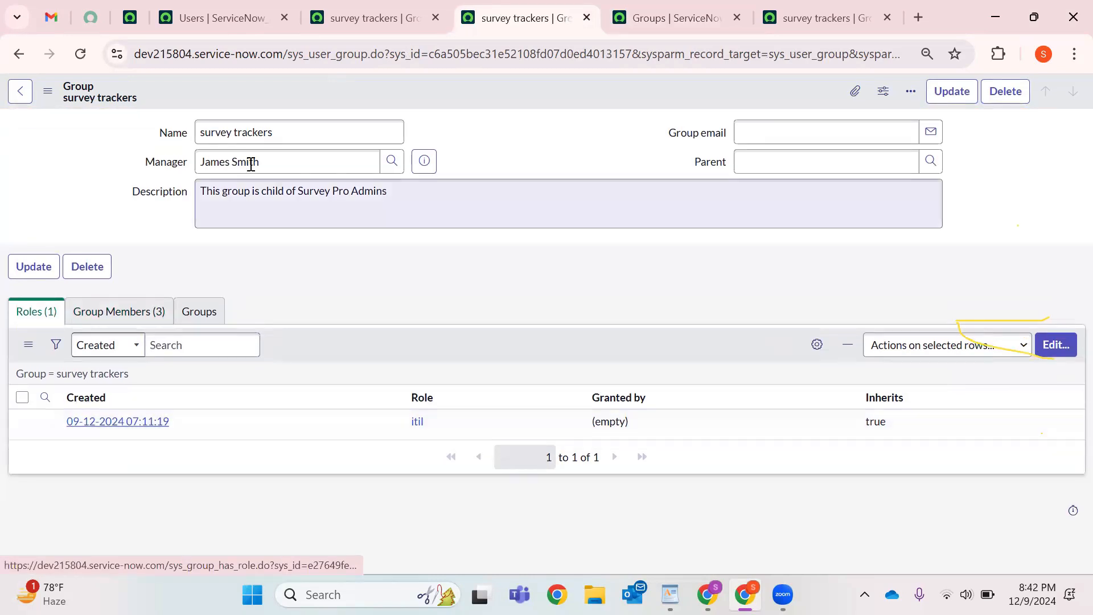
{"action": "left_click", "coordinate": [803, 161]}
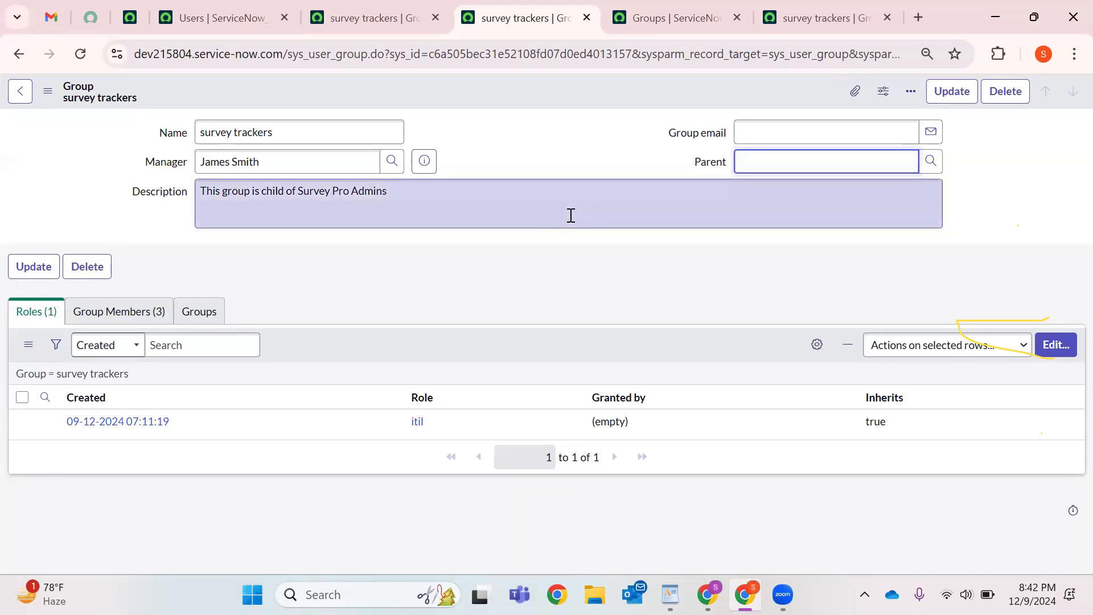
Step: Close the duplicate survey trackers tab and refresh the today-created Groups list
{"action": "left_click", "coordinate": [111, 322]}
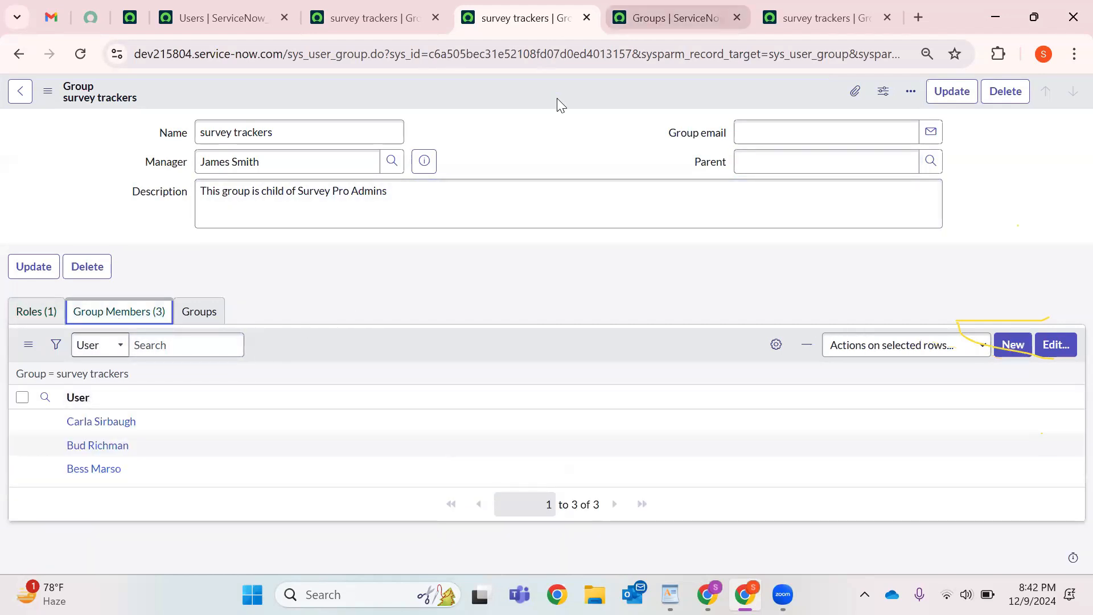
{"action": "left_click", "coordinate": [433, 18]}
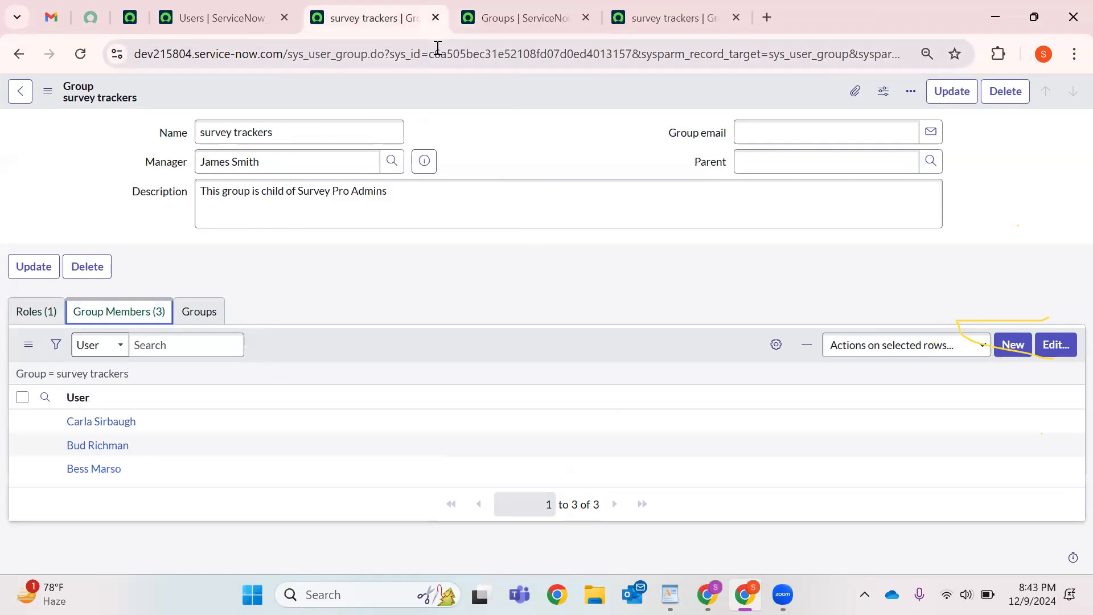
{"action": "left_click", "coordinate": [245, 17]}
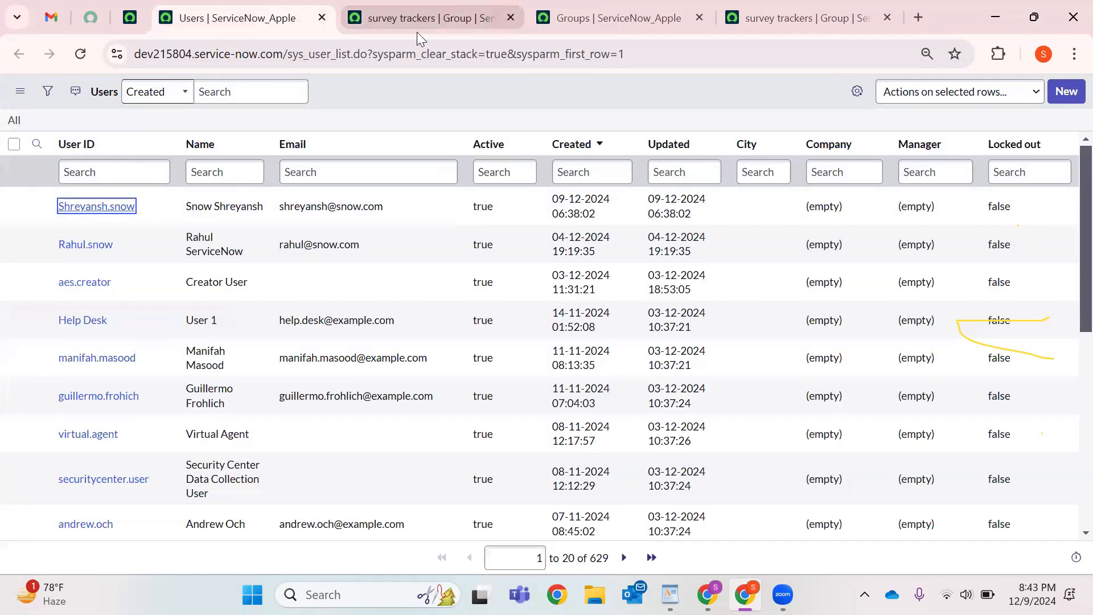
{"action": "left_click", "coordinate": [417, 26]}
{"action": "left_click", "coordinate": [586, 14]}
{"action": "left_click", "coordinate": [88, 56]}
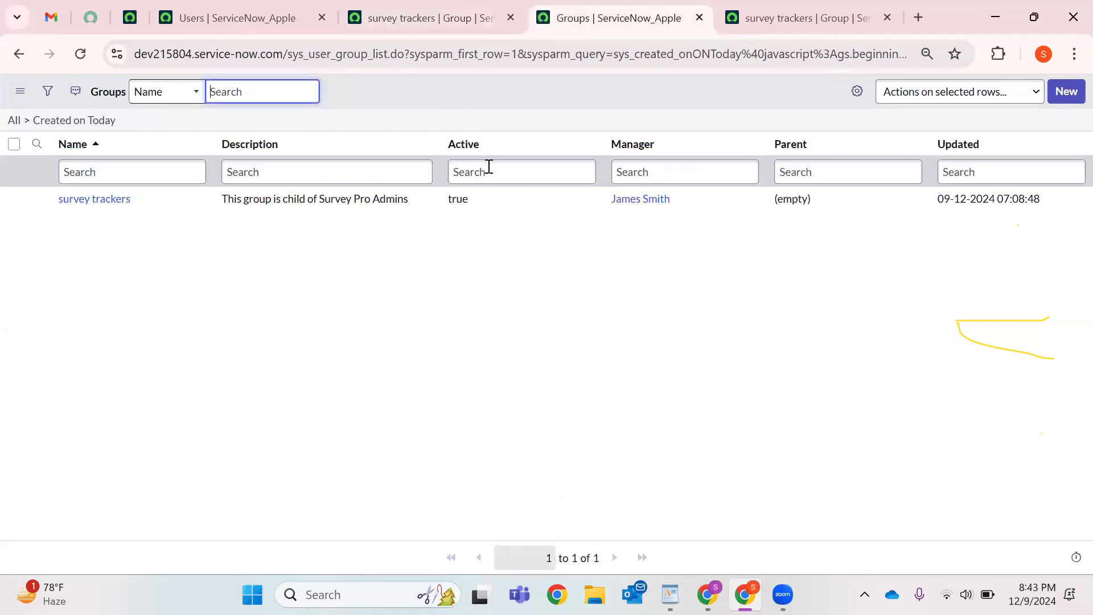
Step: Set survey trackers' Active value to false directly in the Groups list and refresh
{"action": "double_click", "coordinate": [464, 144]}
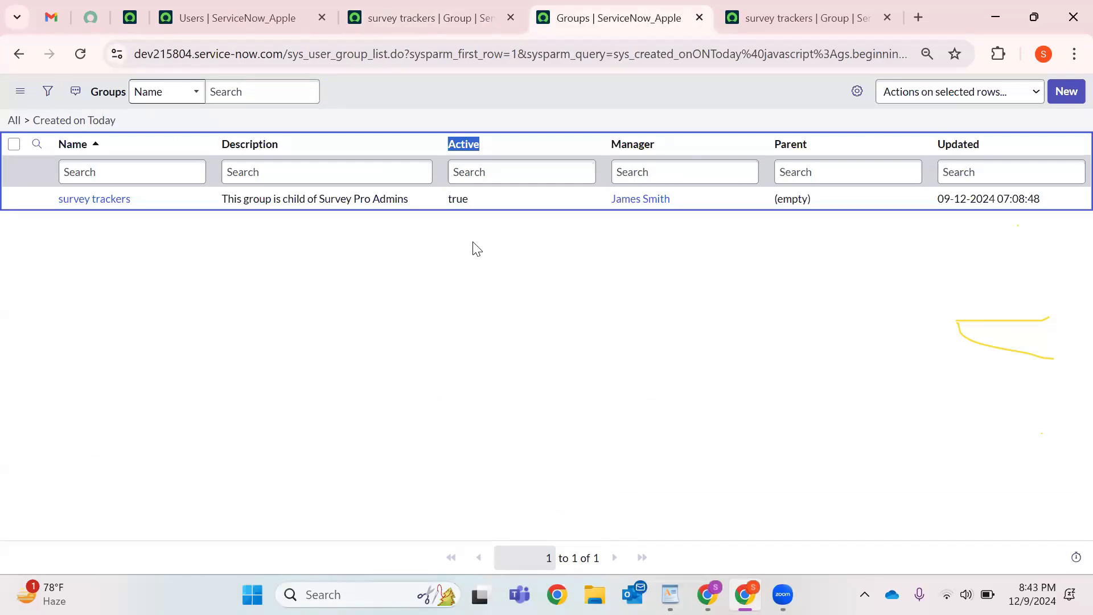
{"action": "left_click", "coordinate": [501, 205]}
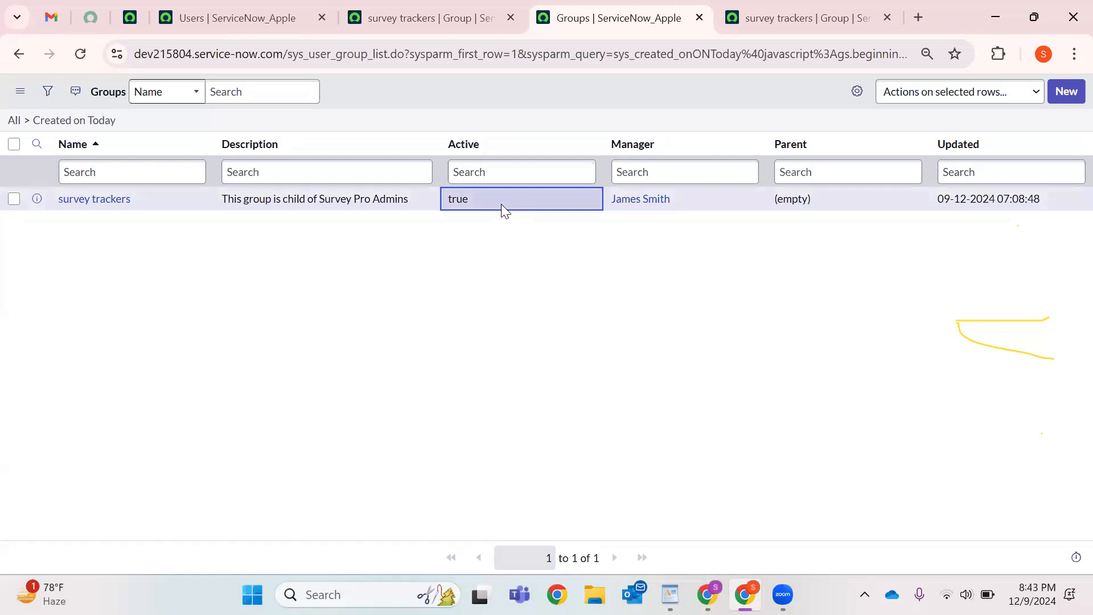
{"action": "double_click", "coordinate": [509, 198]}
{"action": "left_click", "coordinate": [487, 209]}
{"action": "left_click", "coordinate": [466, 246]}
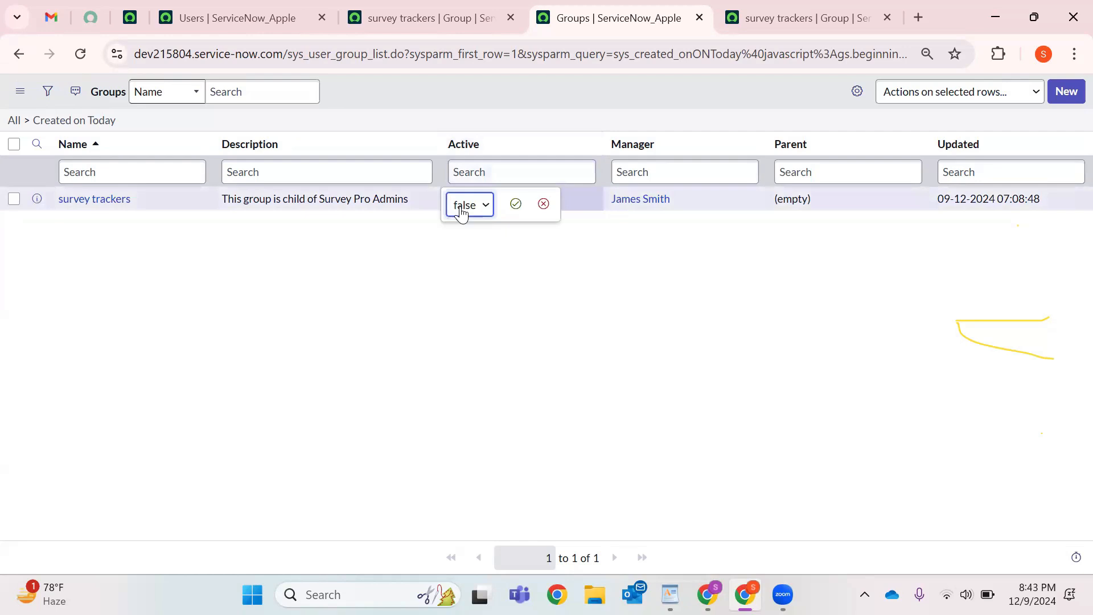
{"action": "left_click", "coordinate": [515, 205]}
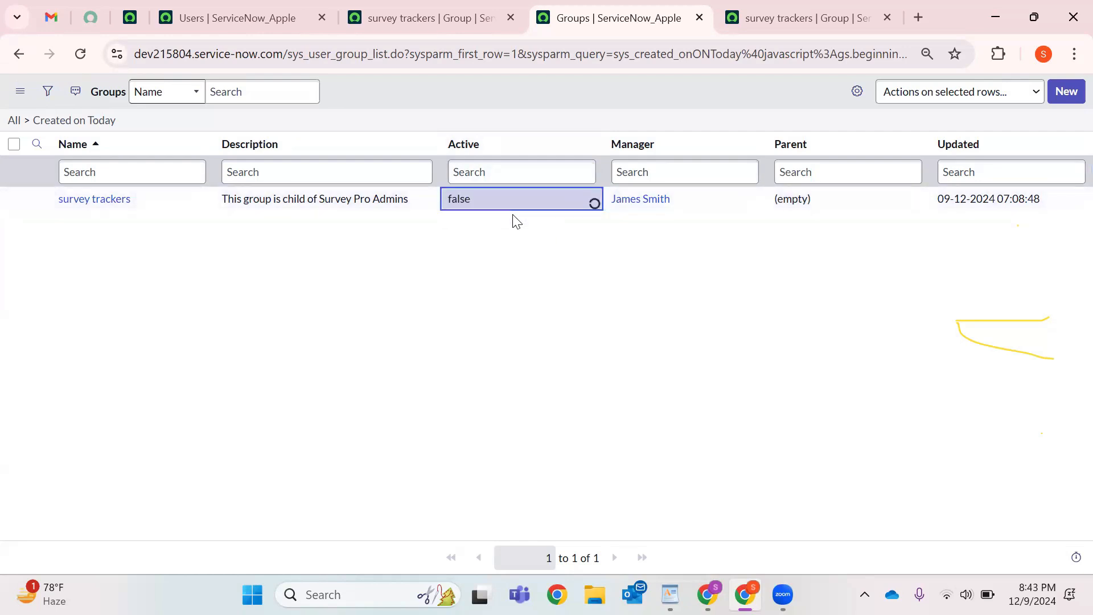
{"action": "left_click", "coordinate": [79, 55]}
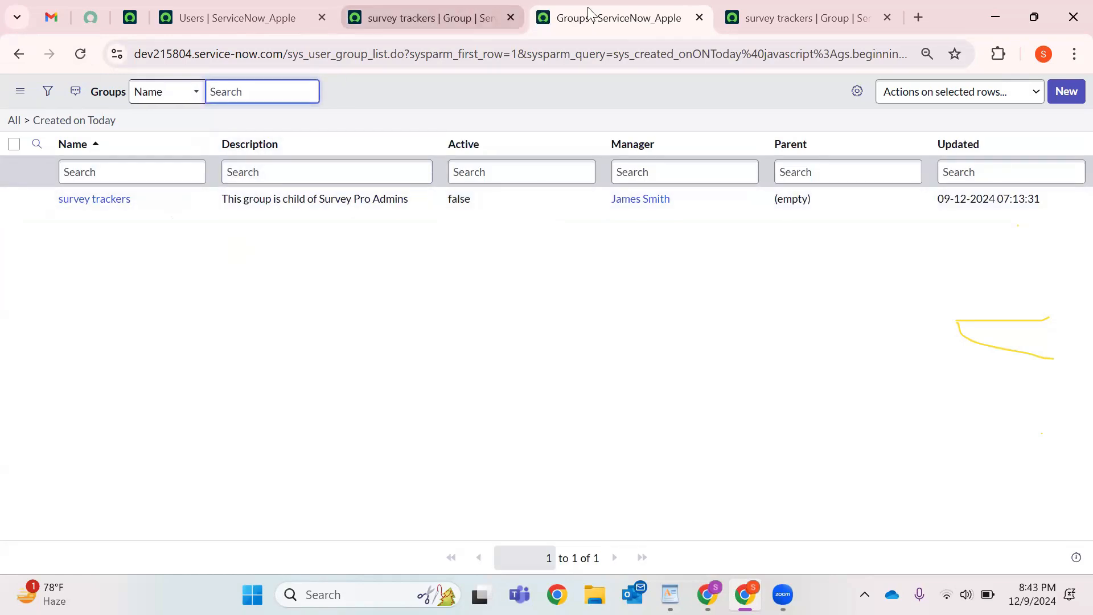
Step: Page through the Users list and open the target user's record in a new tab
{"action": "left_click", "coordinate": [886, 18]}
{"action": "left_click", "coordinate": [216, 17]}
{"action": "scroll", "coordinate": [114, 399], "scroll_direction": "down", "scroll_amount": 5}
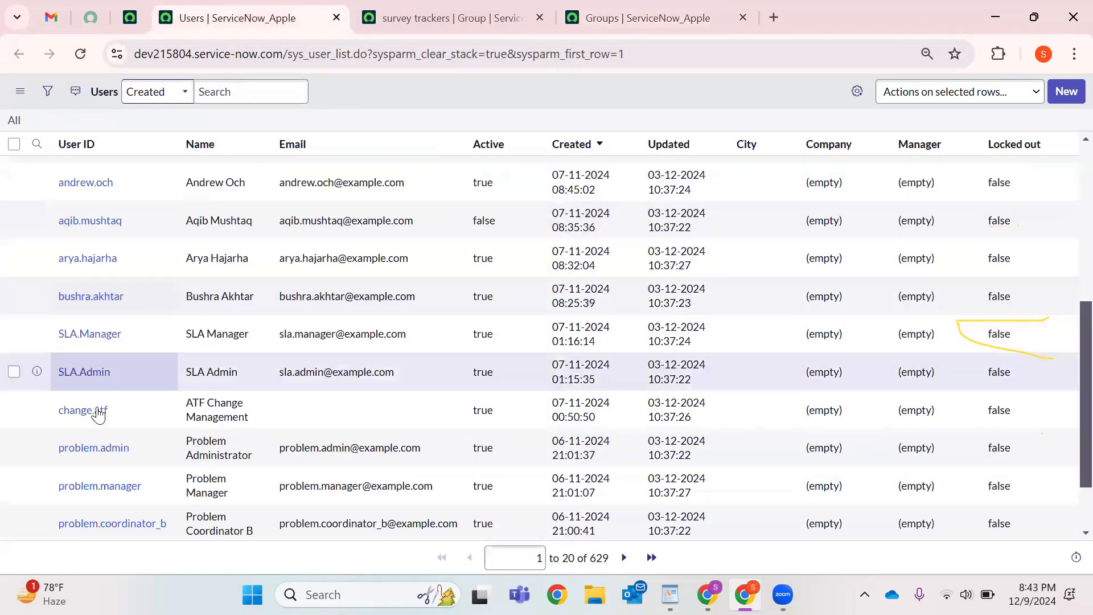
{"action": "scroll", "coordinate": [98, 414], "scroll_direction": "down", "scroll_amount": 2}
{"action": "left_click", "coordinate": [624, 558]}
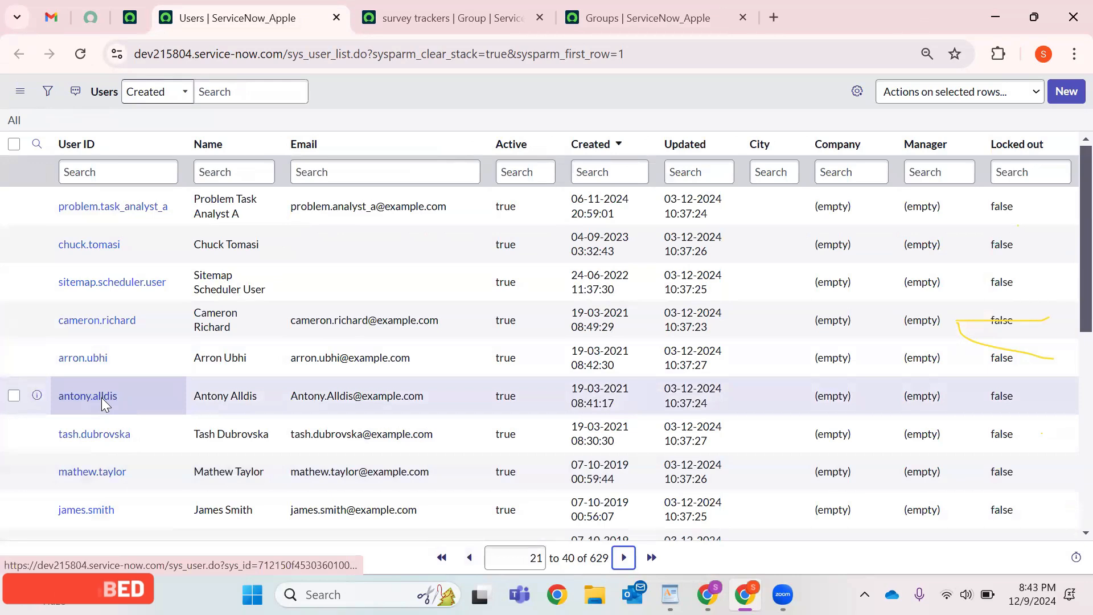
{"action": "key", "text": "Return"}
{"action": "right_click", "coordinate": [102, 396]}
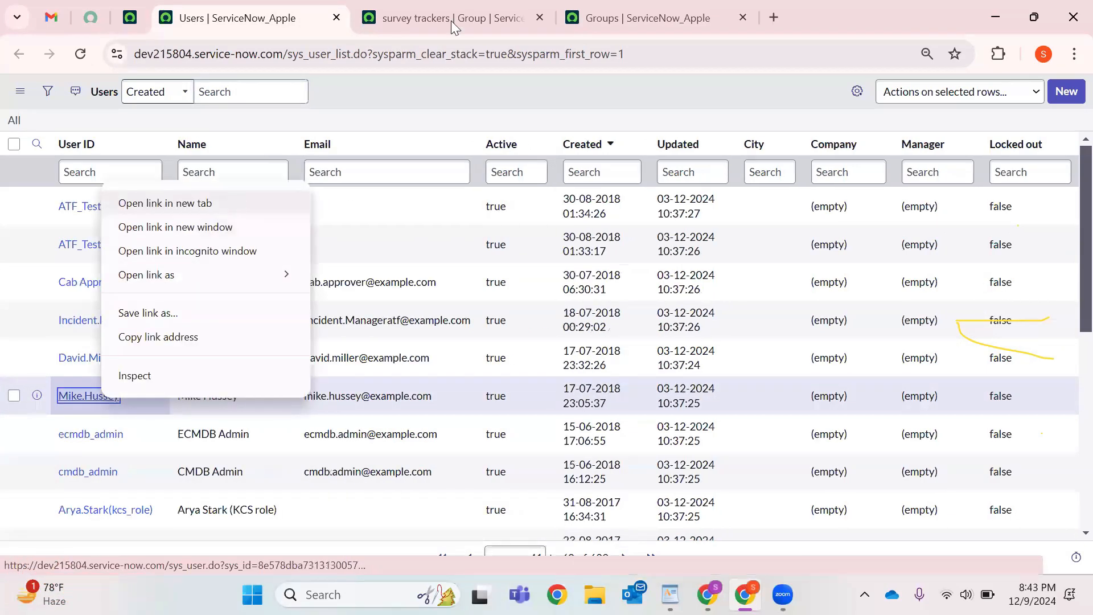
{"action": "left_click", "coordinate": [238, 204]}
Step: Open the membership editor from the user's Groups (1) related list
{"action": "left_click", "coordinate": [438, 17]}
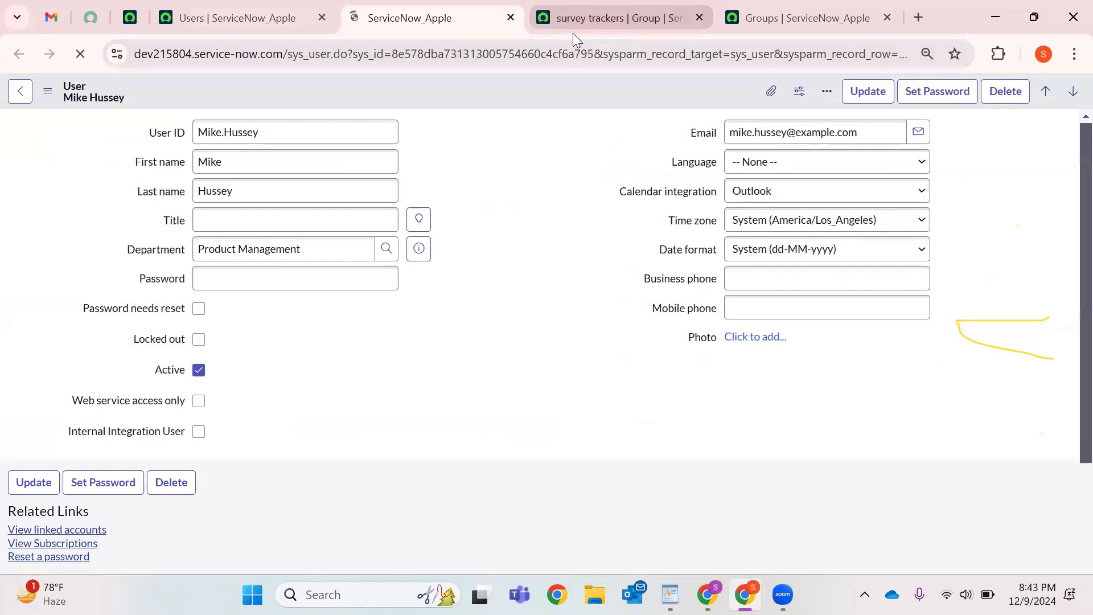
{"action": "scroll", "coordinate": [461, 208], "scroll_direction": "down", "scroll_amount": 4}
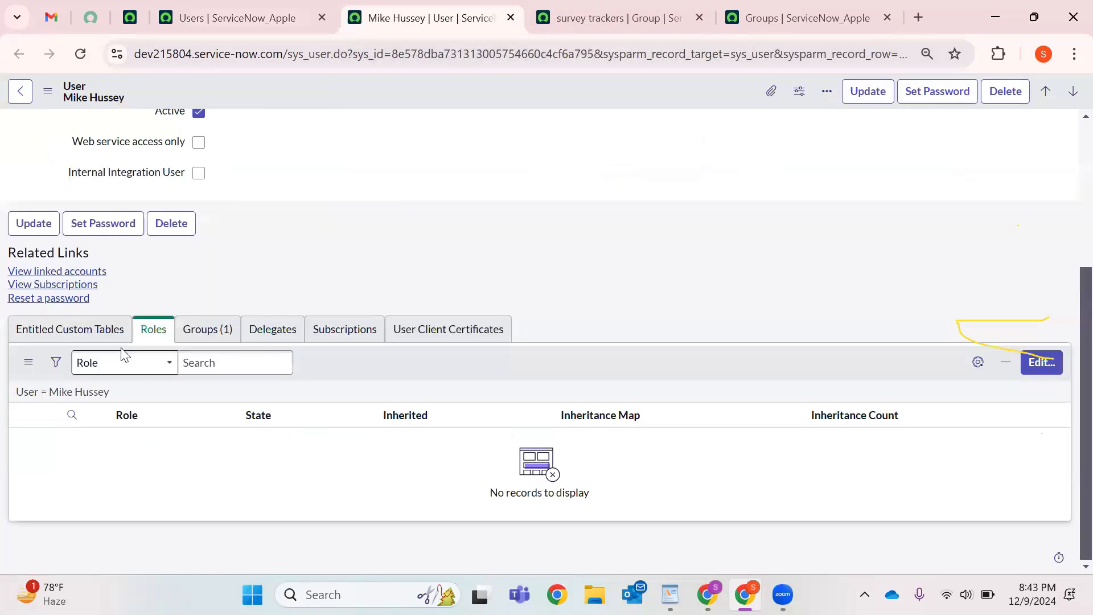
{"action": "left_click", "coordinate": [196, 332]}
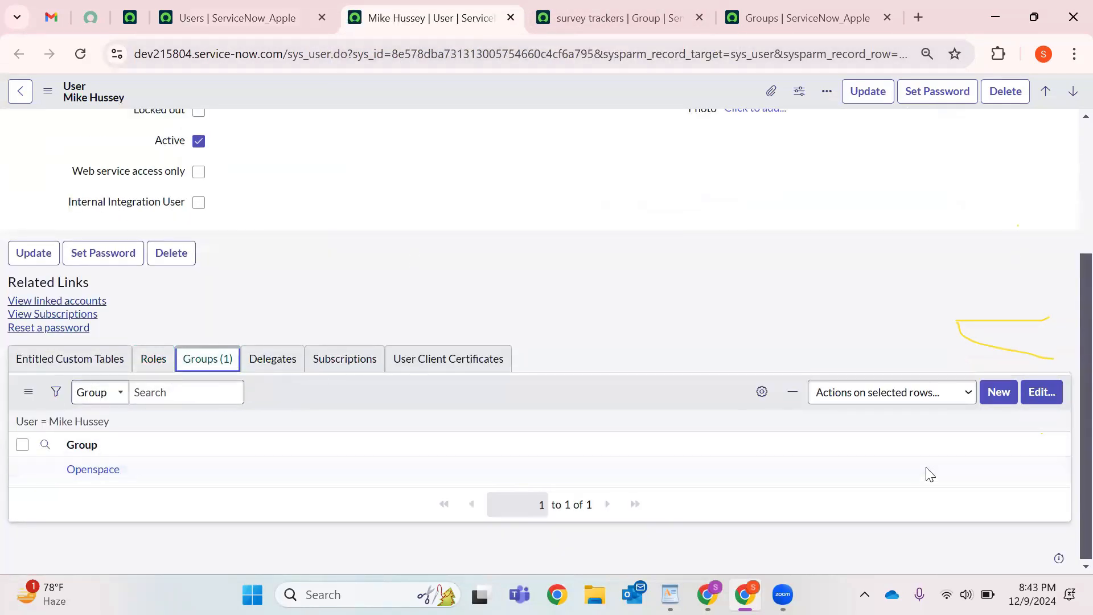
{"action": "left_click", "coordinate": [1042, 395]}
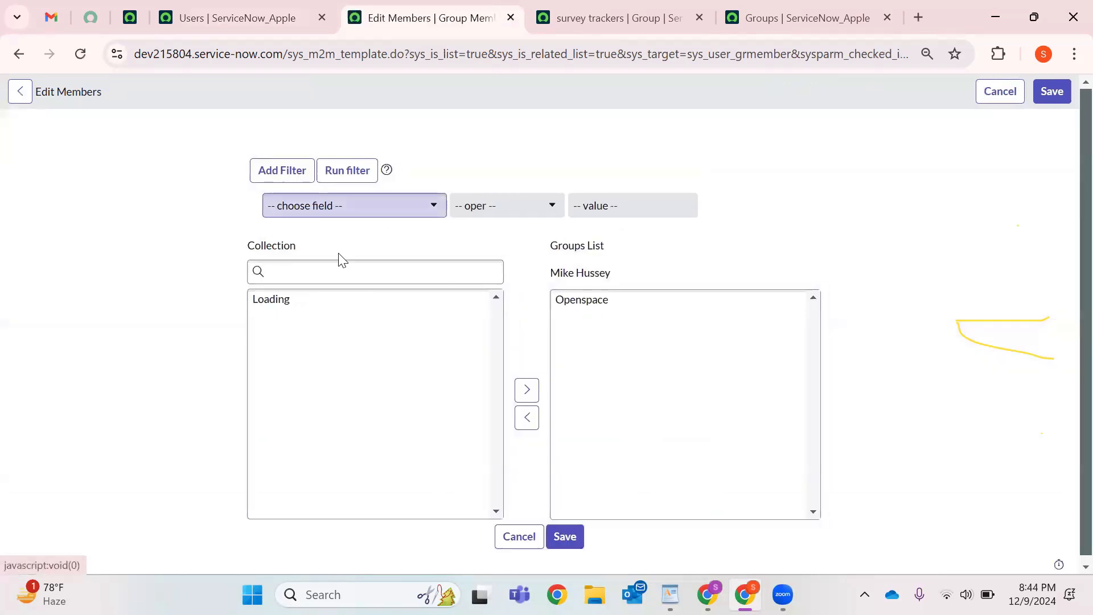
Step: Search 'survey tracker', add survey trackers to the user's groups and save
{"action": "left_click", "coordinate": [327, 271]}
{"action": "type", "text": "s"}
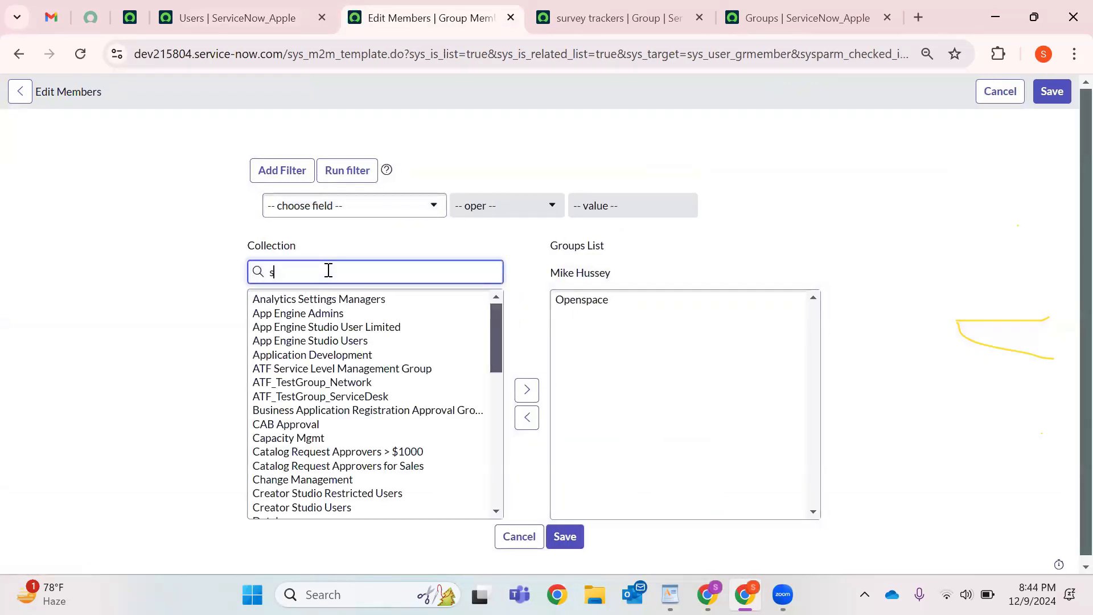
{"action": "type", "text": "urvey tracker"}
{"action": "left_click", "coordinate": [353, 335]}
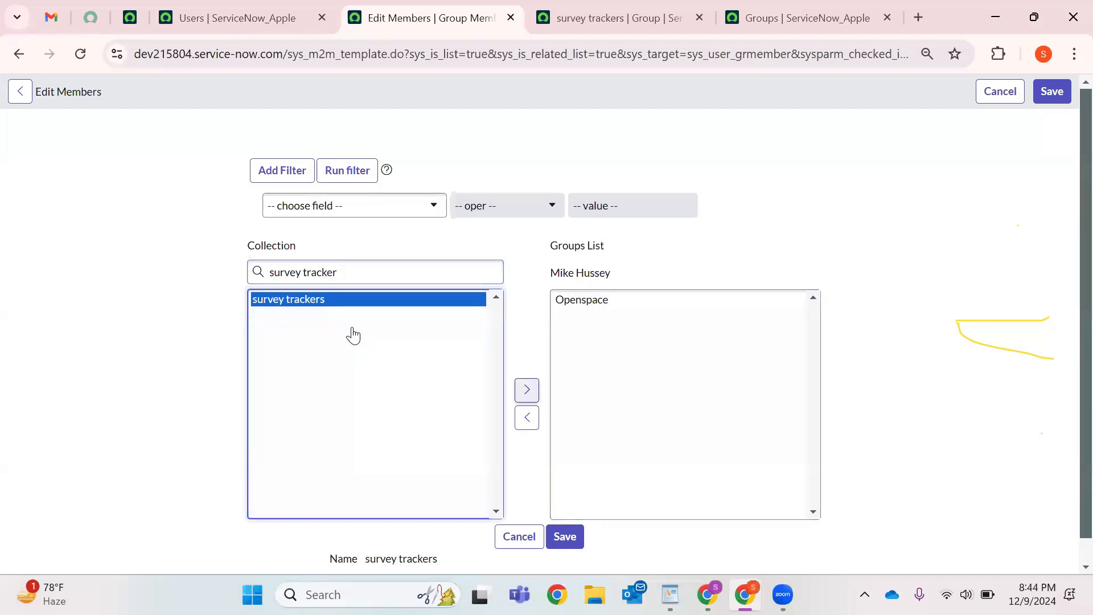
{"action": "double_click", "coordinate": [353, 335]}
{"action": "left_click", "coordinate": [565, 536]}
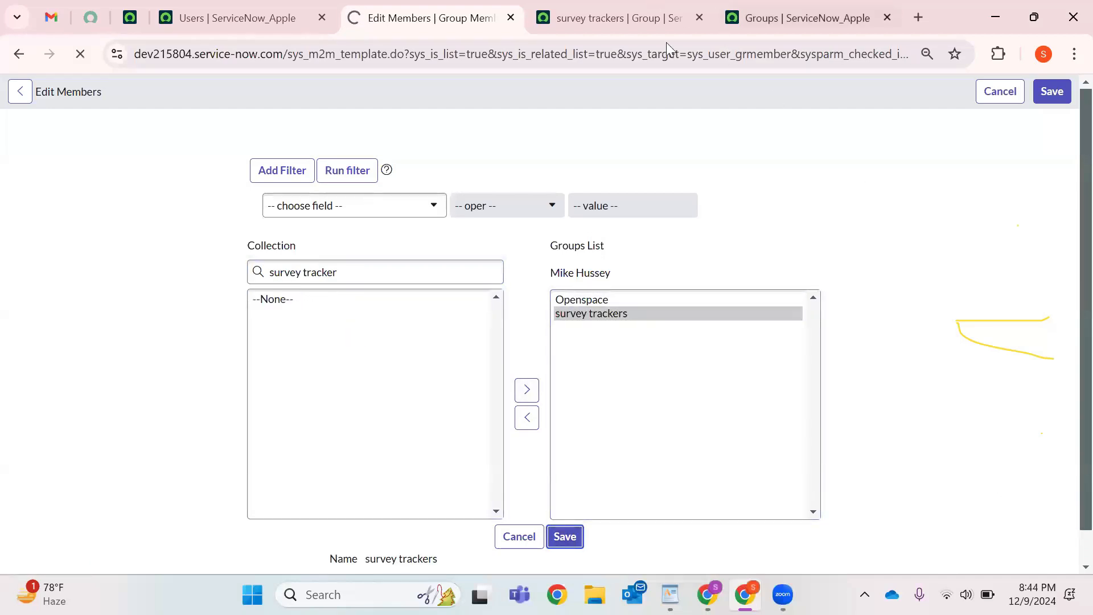
Step: Reload the survey trackers group to confirm it now lists four members
{"action": "left_click", "coordinate": [638, 20]}
{"action": "left_click", "coordinate": [83, 56]}
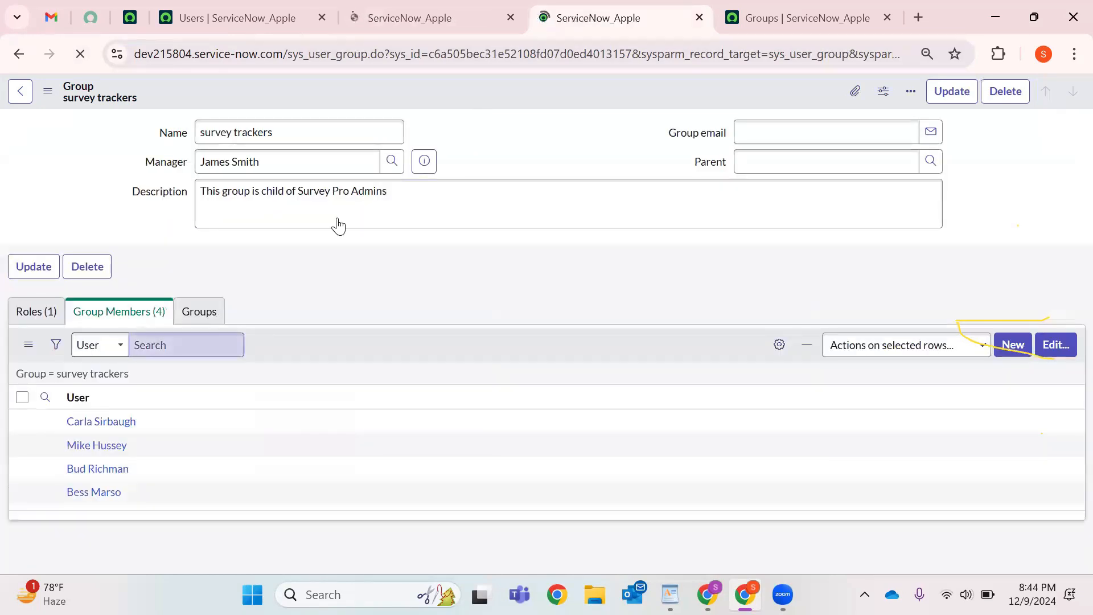
{"action": "left_click", "coordinate": [442, 17]}
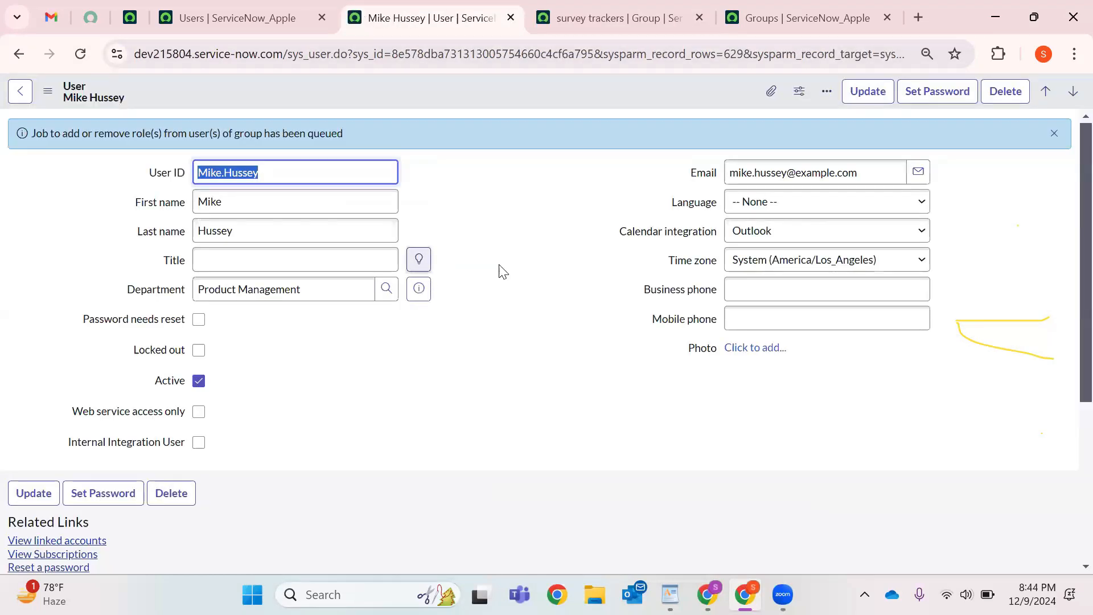
{"action": "scroll", "coordinate": [456, 285], "scroll_direction": "down", "scroll_amount": 5}
{"action": "key", "text": "ctrl+Tab"}
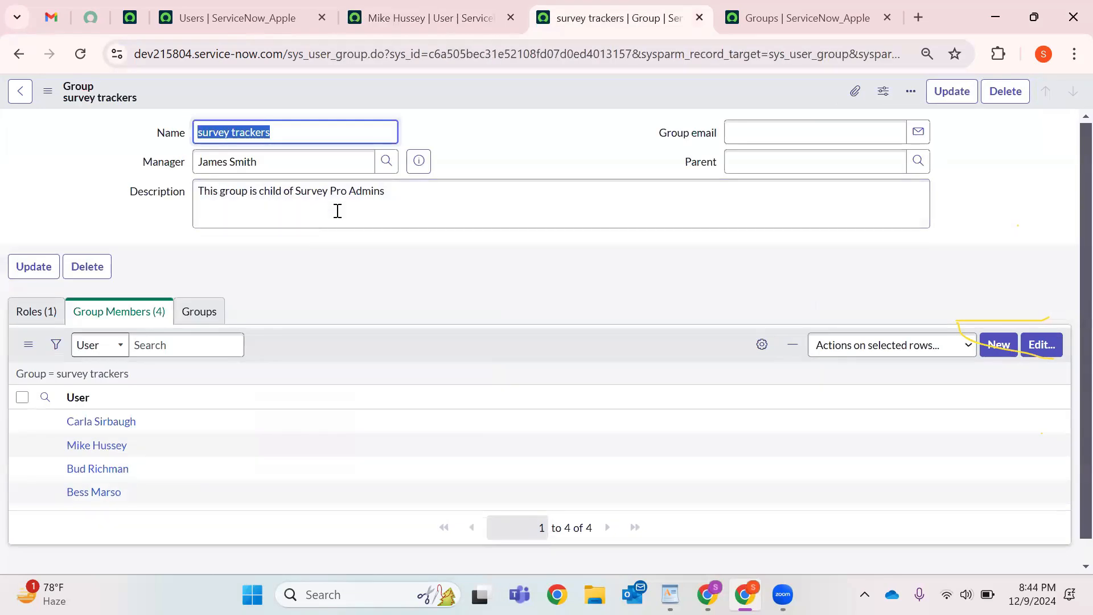
Step: Open Configure > Form Layout for the Group form
{"action": "right_click", "coordinate": [515, 86]}
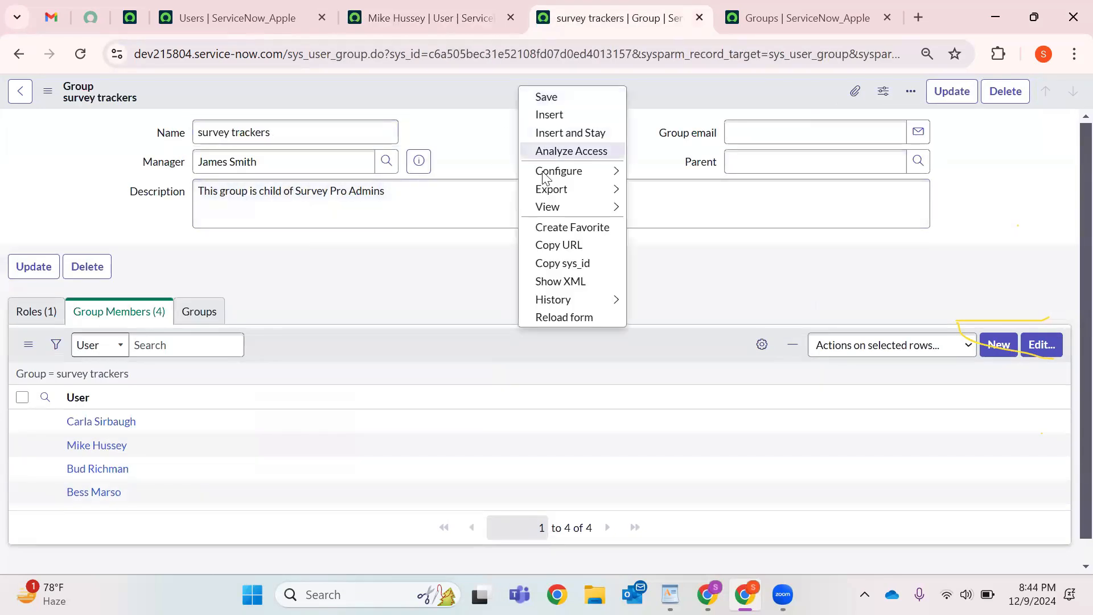
{"action": "left_click", "coordinate": [342, 79]}
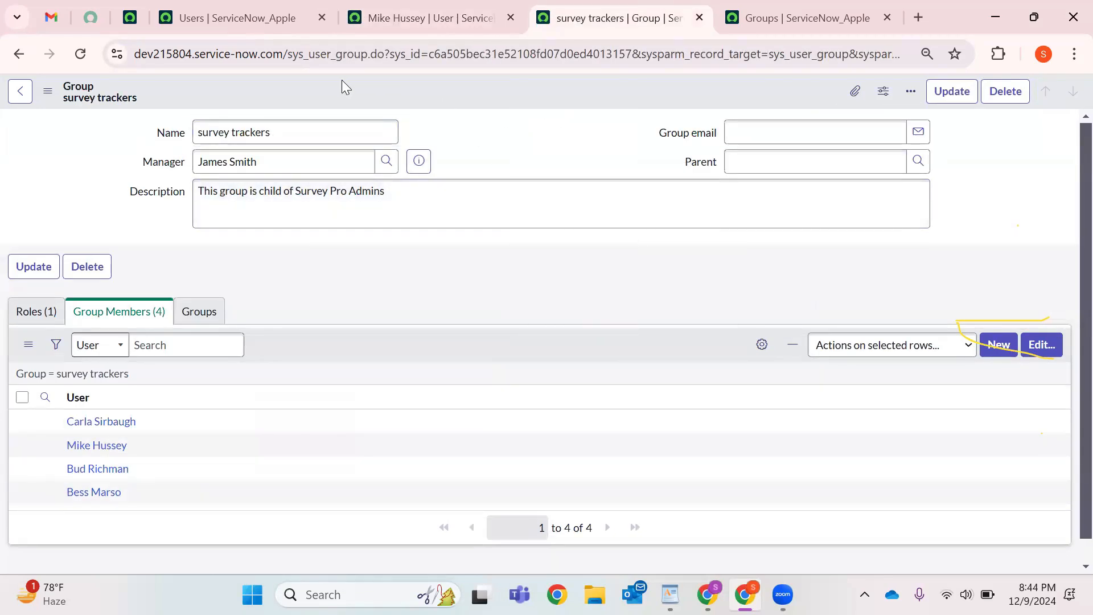
{"action": "right_click", "coordinate": [490, 90]}
{"action": "mouse_move", "coordinate": [524, 176]}
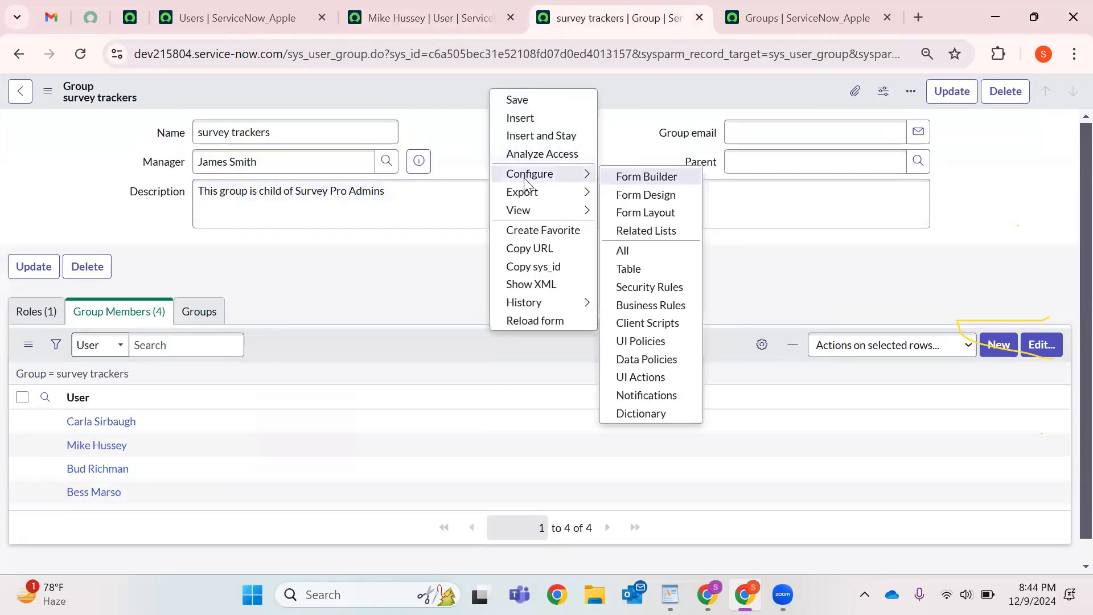
{"action": "left_click", "coordinate": [634, 219]}
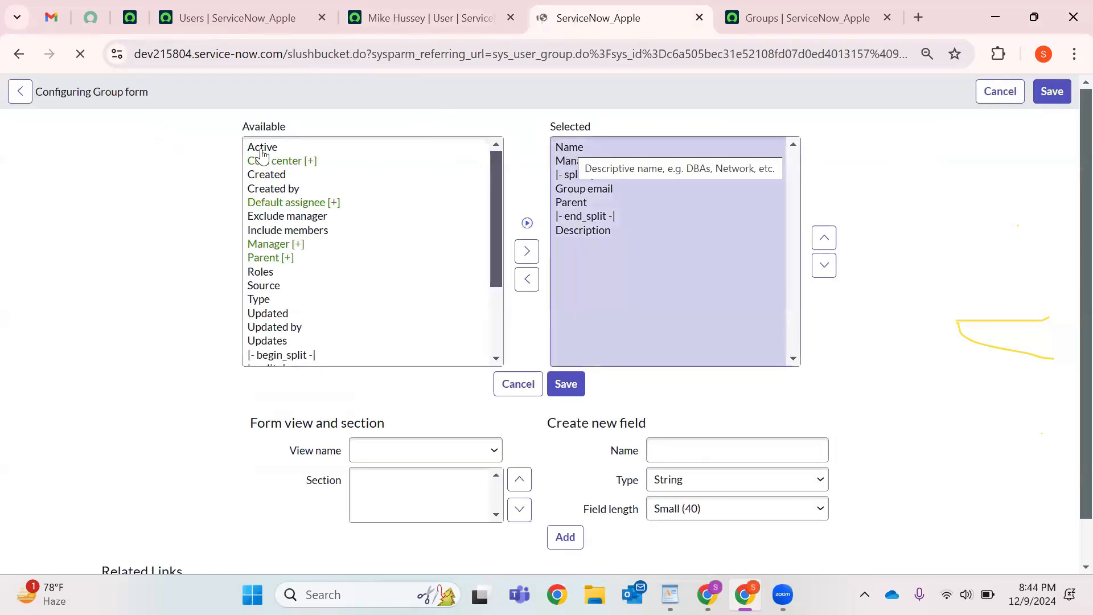
Step: Add the Active field, move it to the top of the form, and save the layout
{"action": "left_click", "coordinate": [255, 150]}
{"action": "left_click", "coordinate": [524, 239]}
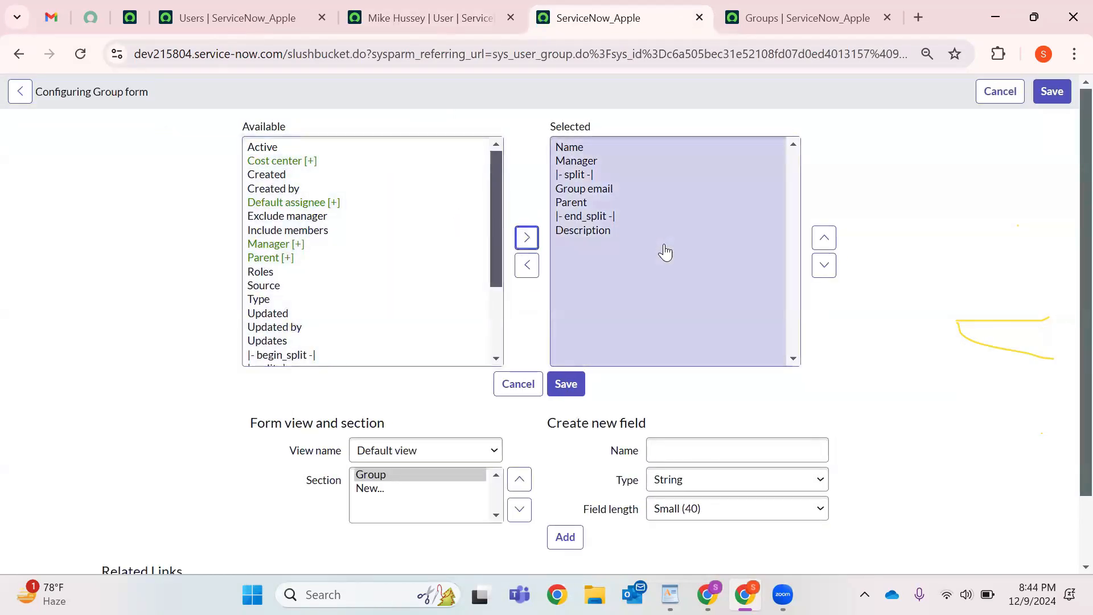
{"action": "left_click", "coordinate": [286, 149]}
{"action": "left_click", "coordinate": [526, 238]}
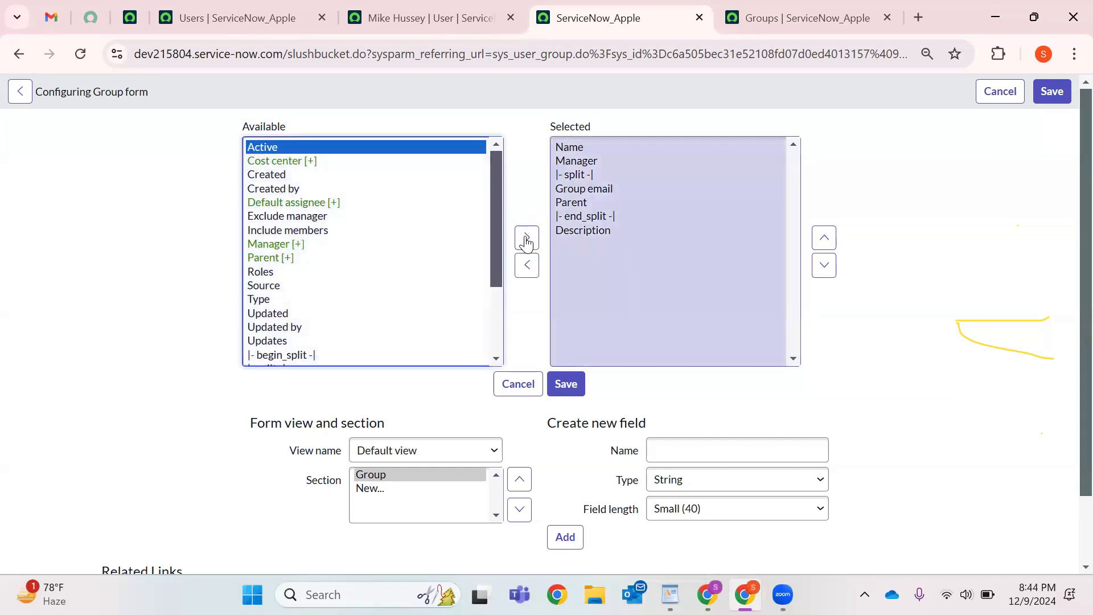
{"action": "left_click", "coordinate": [825, 239]}
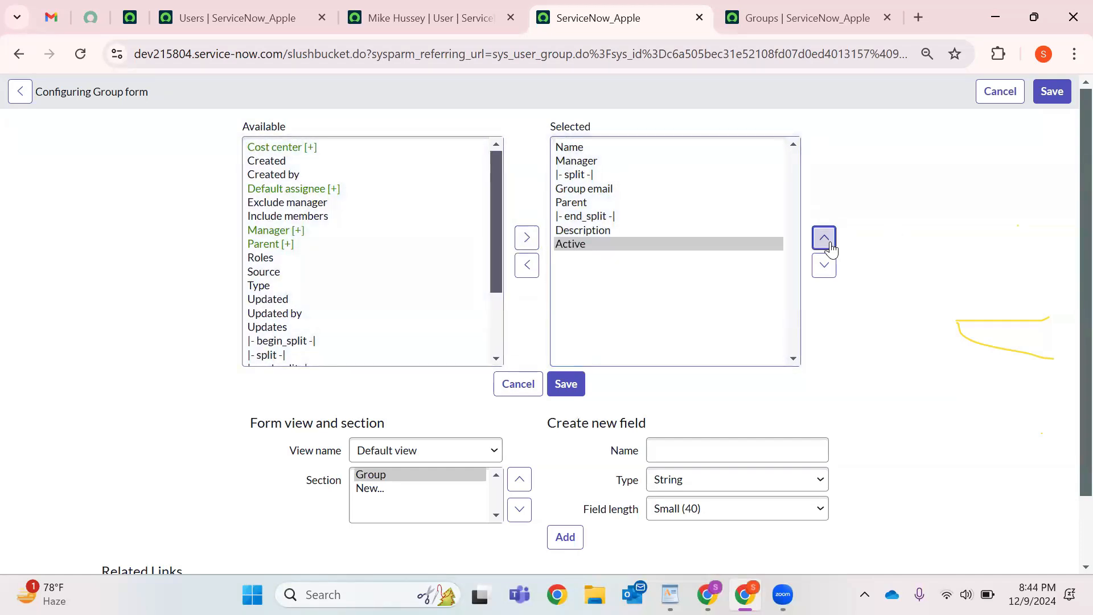
{"action": "left_click", "coordinate": [829, 246]}
{"action": "left_click", "coordinate": [830, 246]}
{"action": "left_click", "coordinate": [830, 246]}
{"action": "left_click", "coordinate": [830, 246]}
{"action": "left_click", "coordinate": [830, 246]}
{"action": "left_click", "coordinate": [830, 246]}
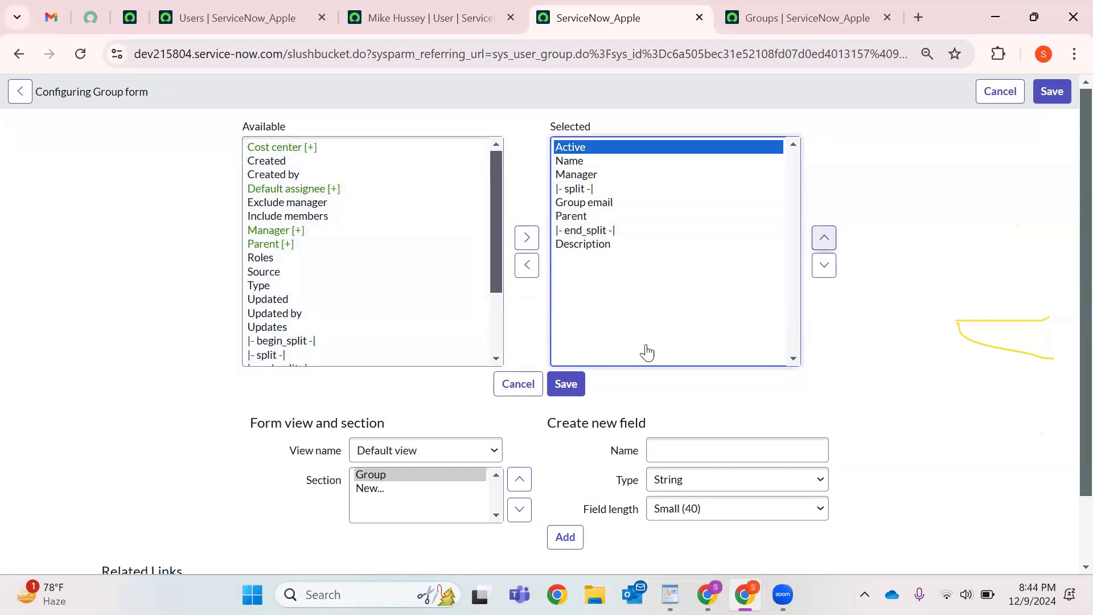
{"action": "left_click", "coordinate": [565, 383]}
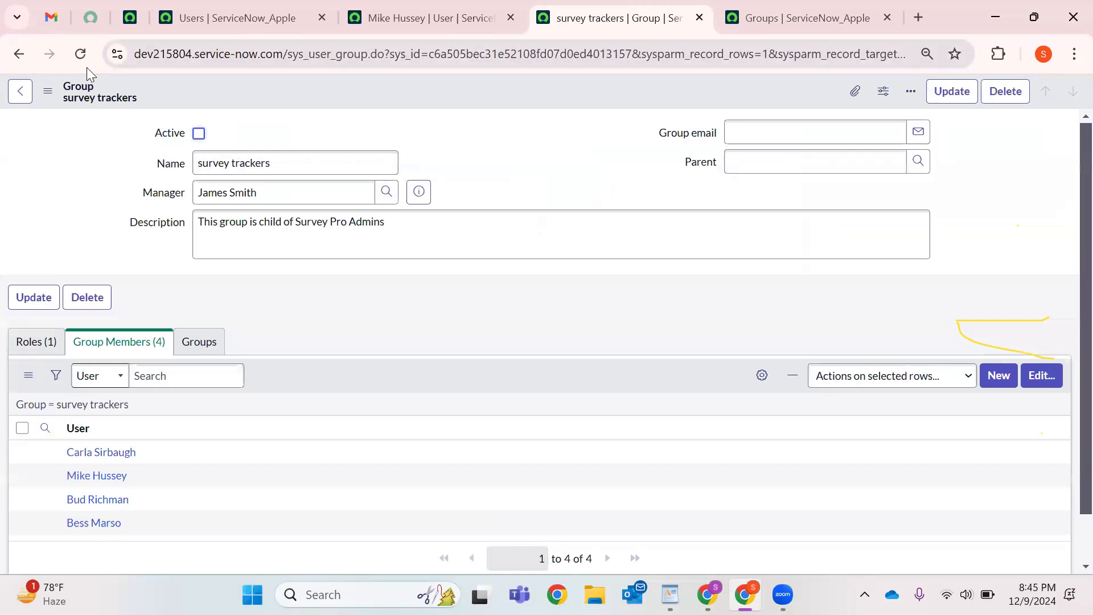
Step: Close the extra group tabs, reload the user record, and open survey trackers from its Groups list
{"action": "left_click", "coordinate": [700, 18]}
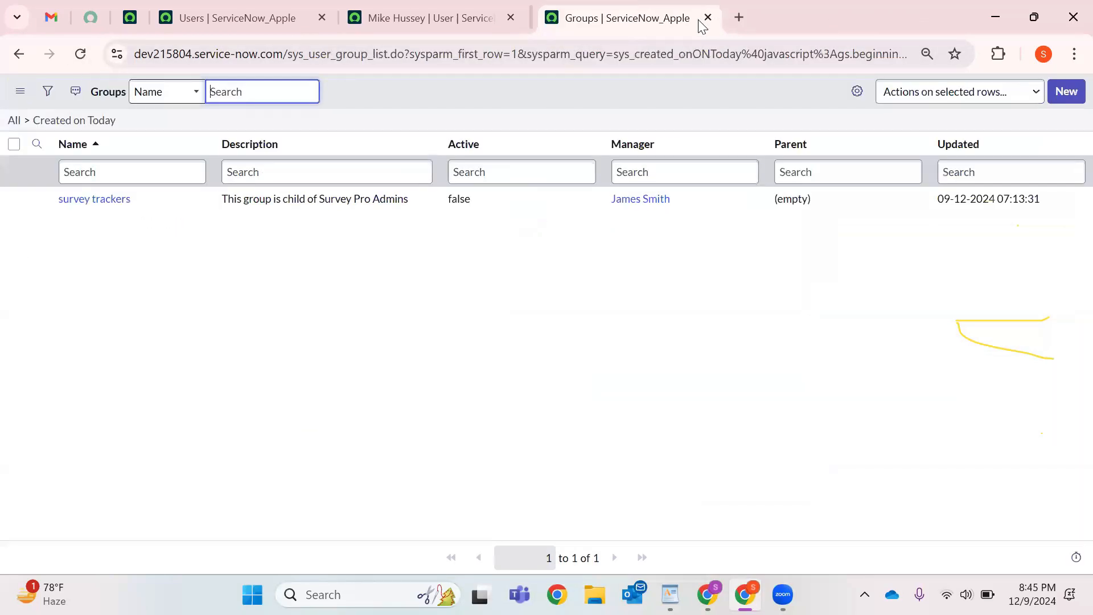
{"action": "key", "text": "ctrl+w"}
{"action": "left_click", "coordinate": [306, 12]}
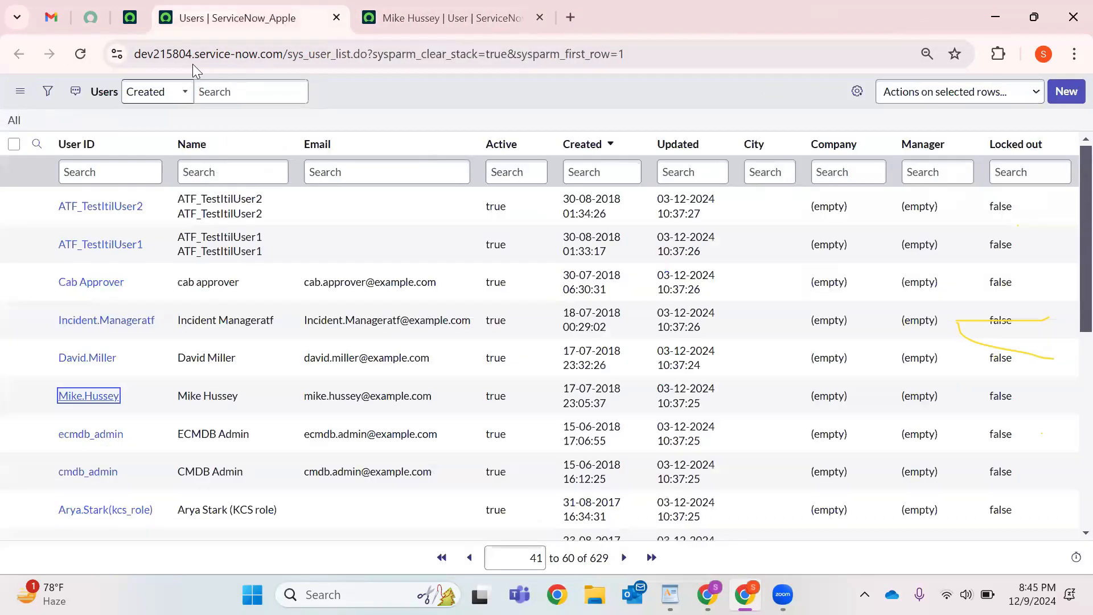
{"action": "left_click", "coordinate": [450, 17]}
{"action": "left_click", "coordinate": [80, 54]}
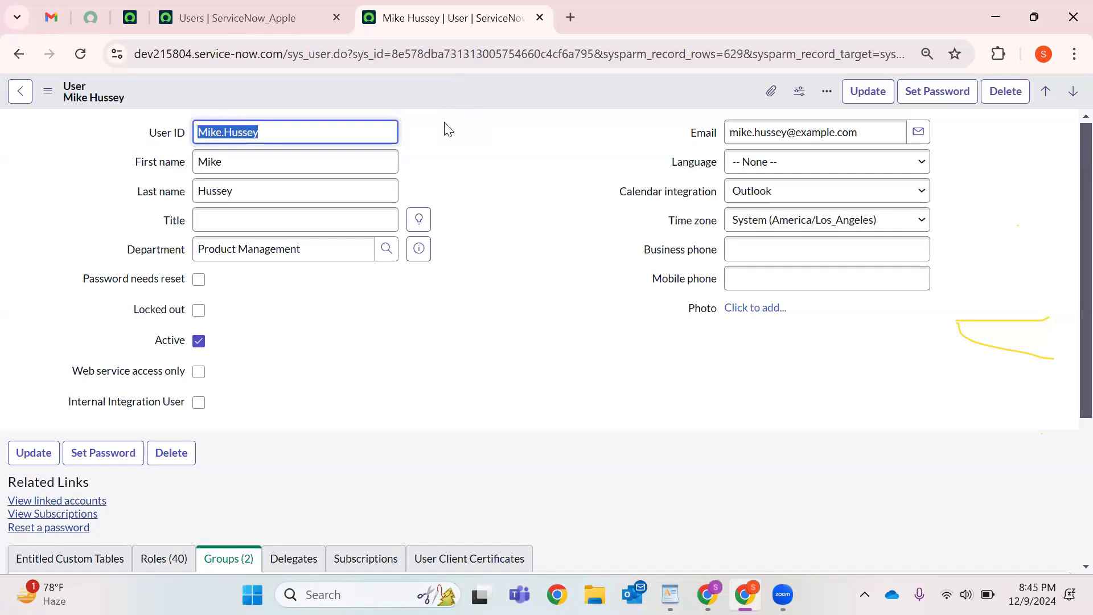
{"action": "scroll", "coordinate": [449, 130], "scroll_direction": "down", "scroll_amount": 4}
{"action": "left_click_drag", "start_coordinate": [142, 471], "coordinate": [23, 443]}
{"action": "left_click", "coordinate": [122, 447]}
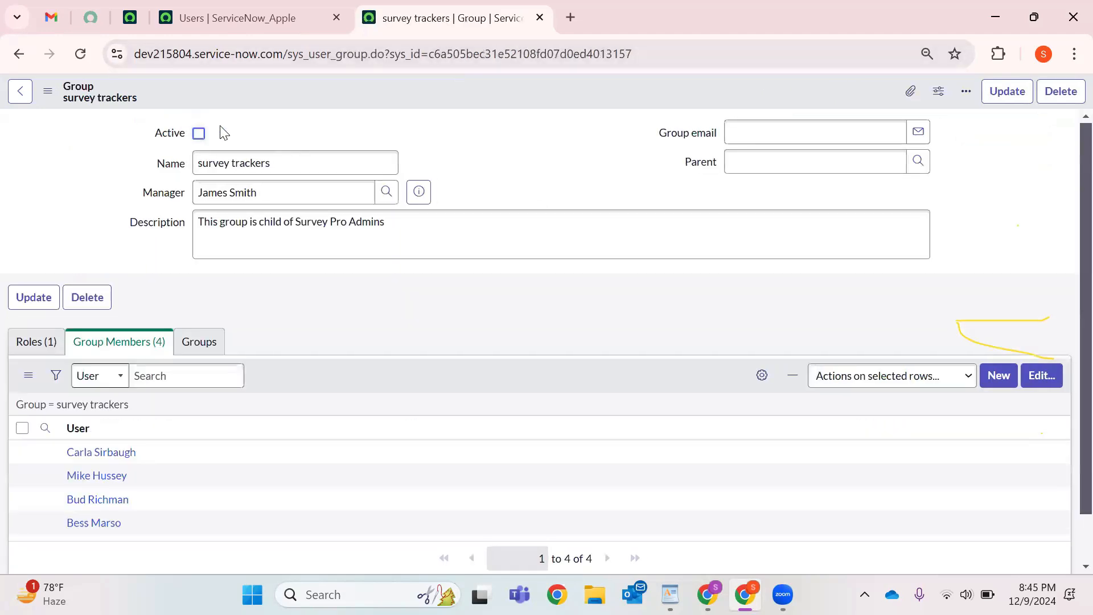
Step: Review the survey trackers name and its single itil role, then close the group record
{"action": "left_click", "coordinate": [210, 163]}
{"action": "double_click", "coordinate": [210, 165]}
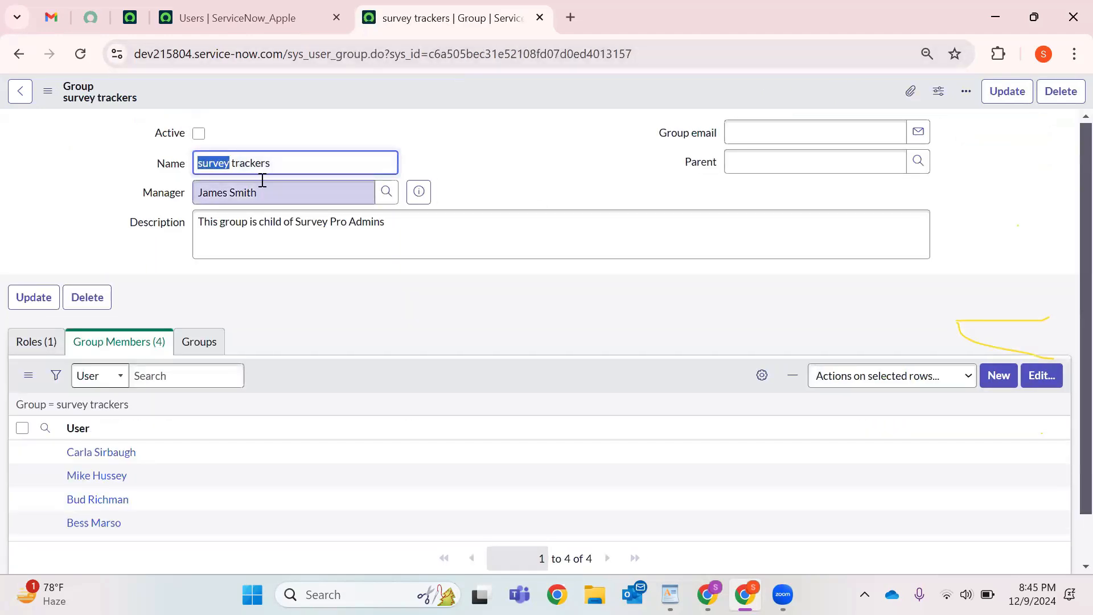
{"action": "triple_click", "coordinate": [235, 169]}
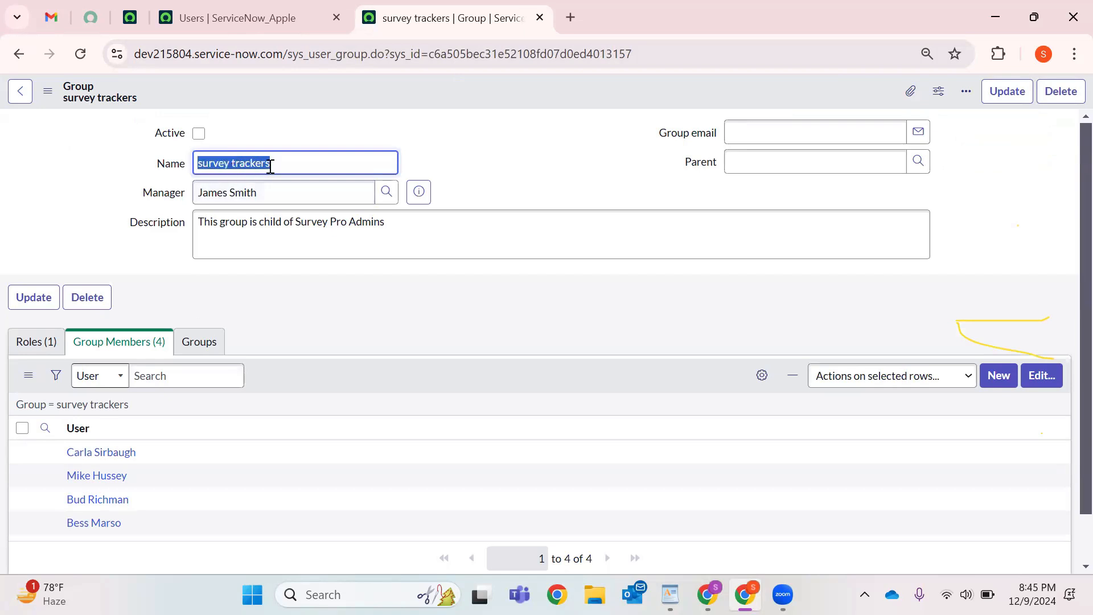
{"action": "left_click", "coordinate": [378, 126]}
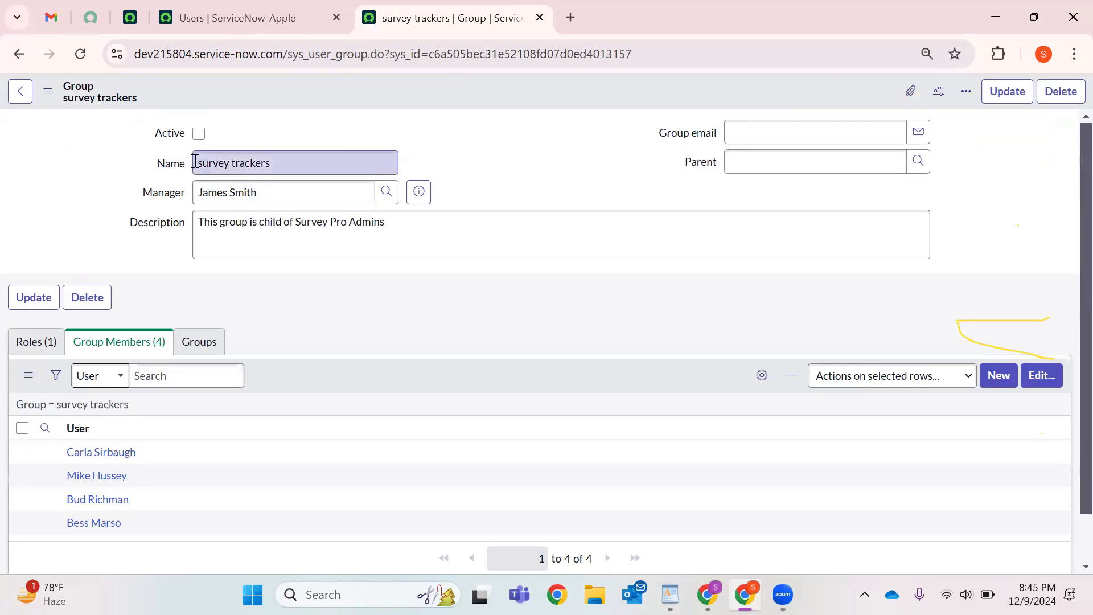
{"action": "triple_click", "coordinate": [326, 161]}
{"action": "left_click", "coordinate": [36, 342]}
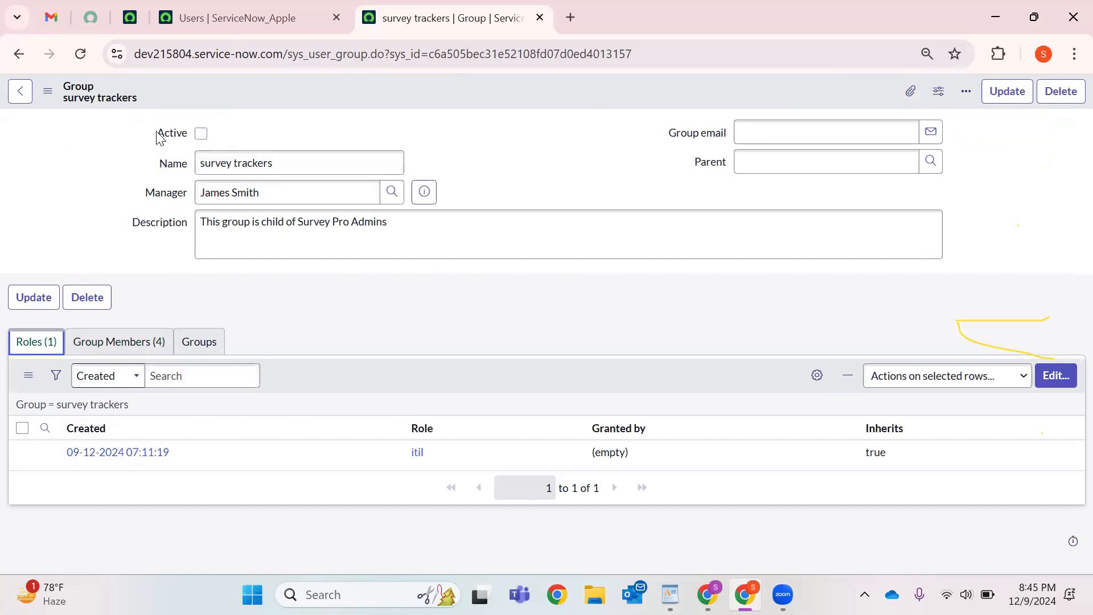
{"action": "double_click", "coordinate": [192, 133]}
{"action": "left_click", "coordinate": [317, 138]}
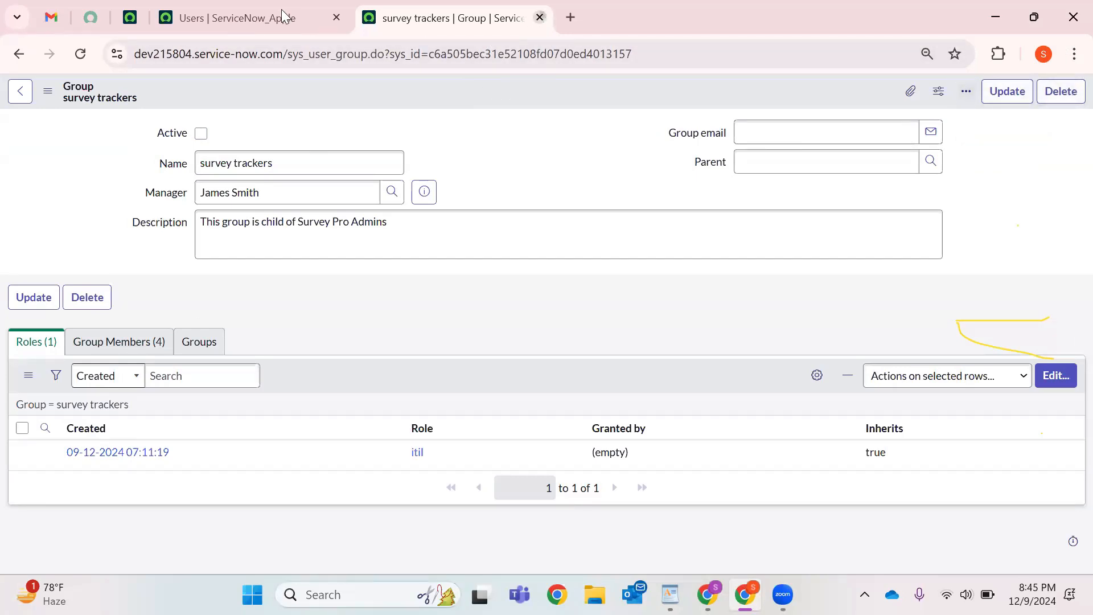
{"action": "key", "text": "ctrl+w"}
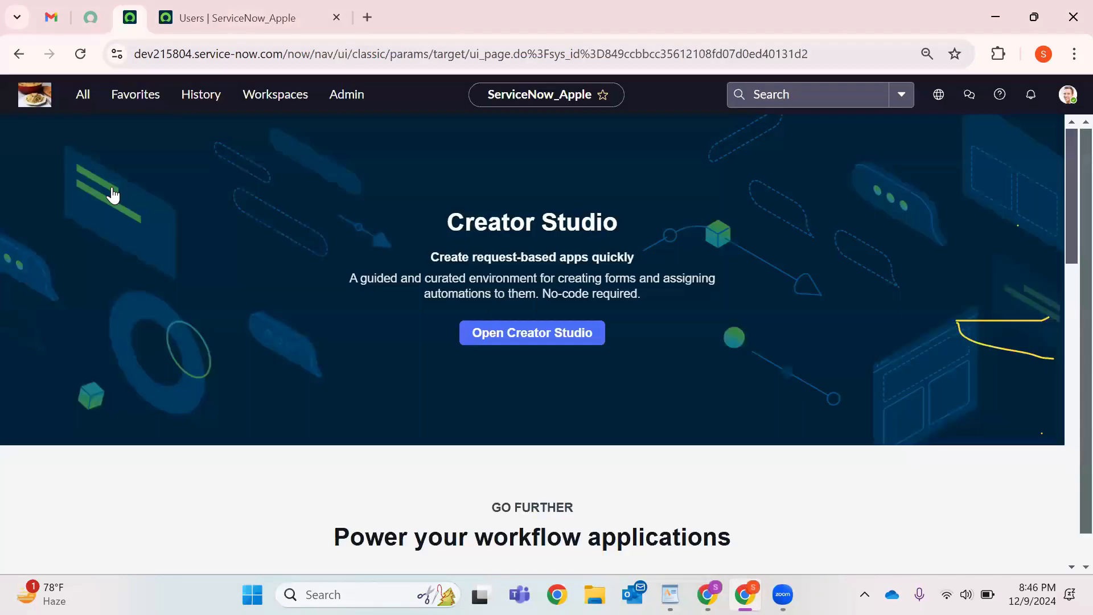
Step: Filter the navigator for 'Deleted records' to surface System Definition > Deleted Records
{"action": "type", "text": "Deleted records"}
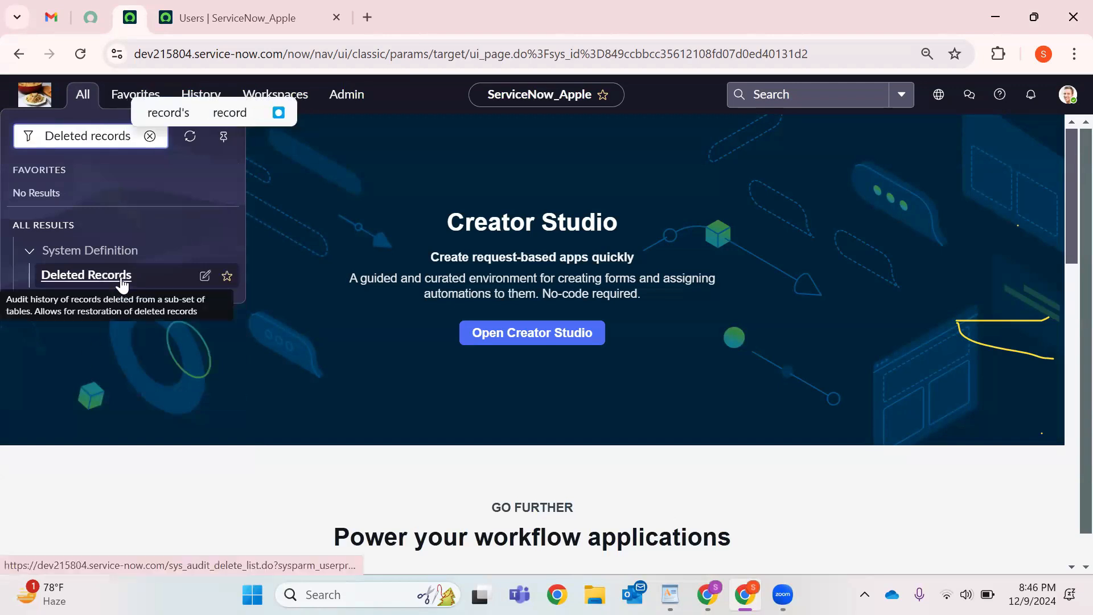
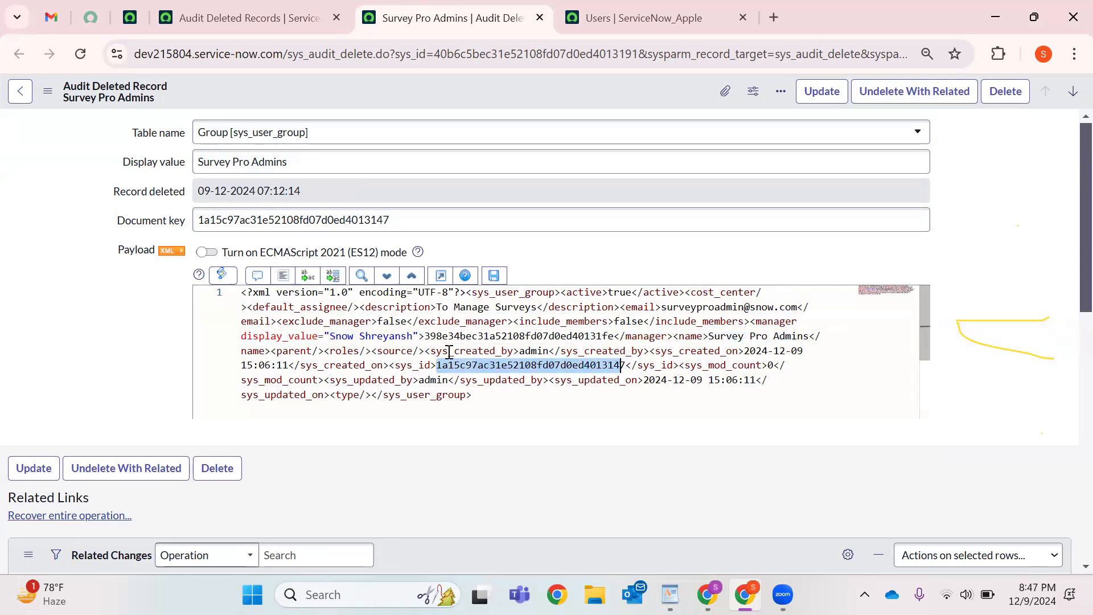
Step: Inspect the deleted Survey Pro Admins group's Payload XML, then choose Undelete With Related
{"action": "scroll", "coordinate": [446, 356], "scroll_direction": "up", "scroll_amount": 3}
{"action": "scroll", "coordinate": [545, 357], "scroll_direction": "down", "scroll_amount": 3}
{"action": "scroll", "coordinate": [474, 350], "scroll_direction": "up", "scroll_amount": 3}
{"action": "double_click", "coordinate": [264, 294]}
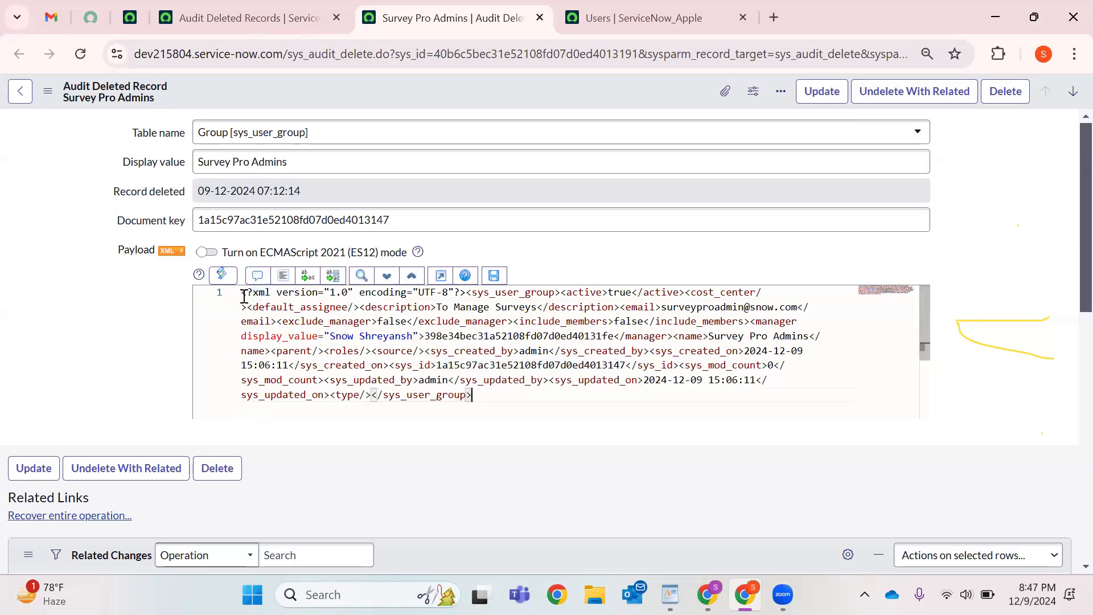
{"action": "left_click_drag", "start_coordinate": [472, 395], "coordinate": [215, 288]}
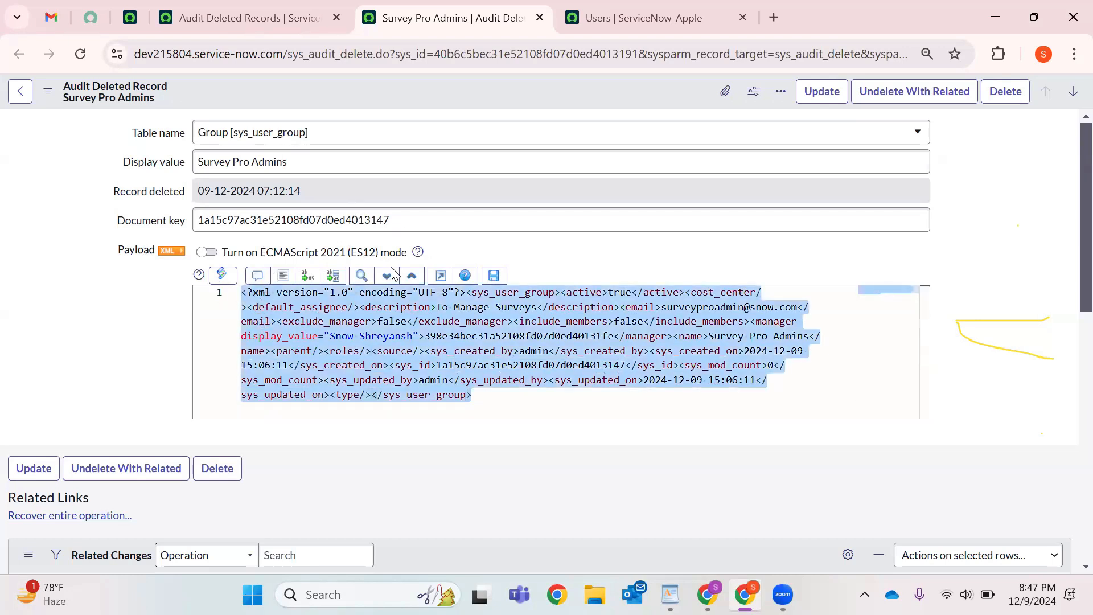
{"action": "left_click", "coordinate": [244, 293]}
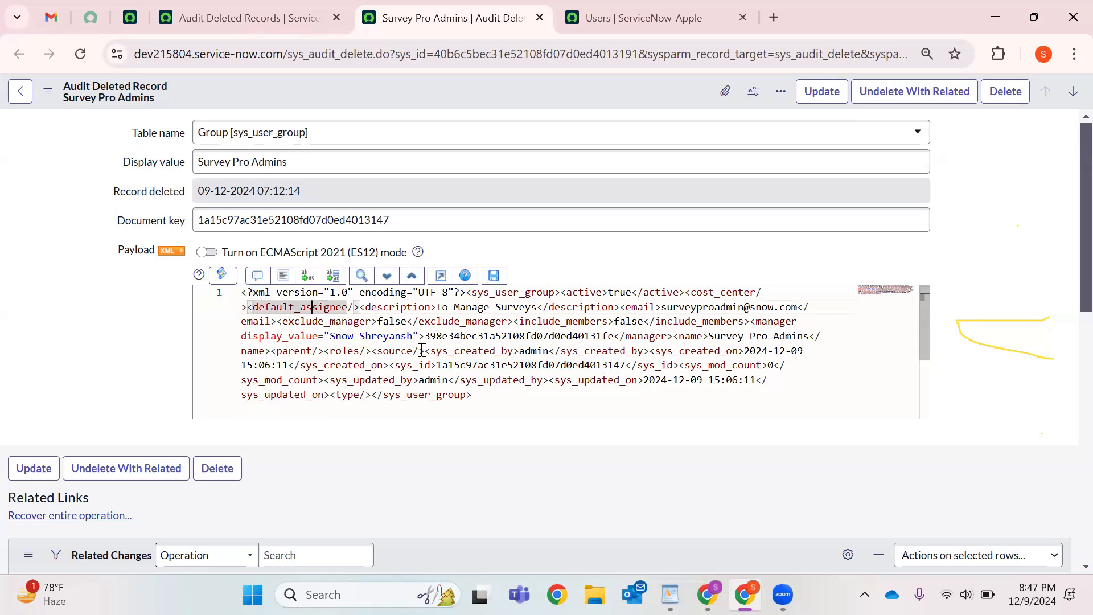
{"action": "double_click", "coordinate": [261, 293]}
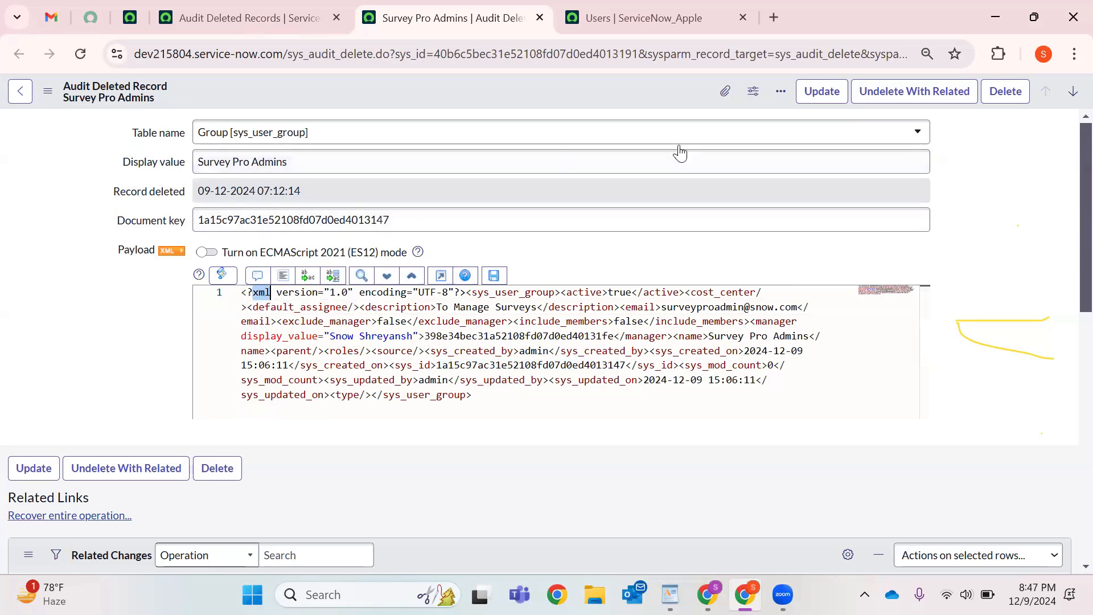
{"action": "left_click", "coordinate": [888, 94]}
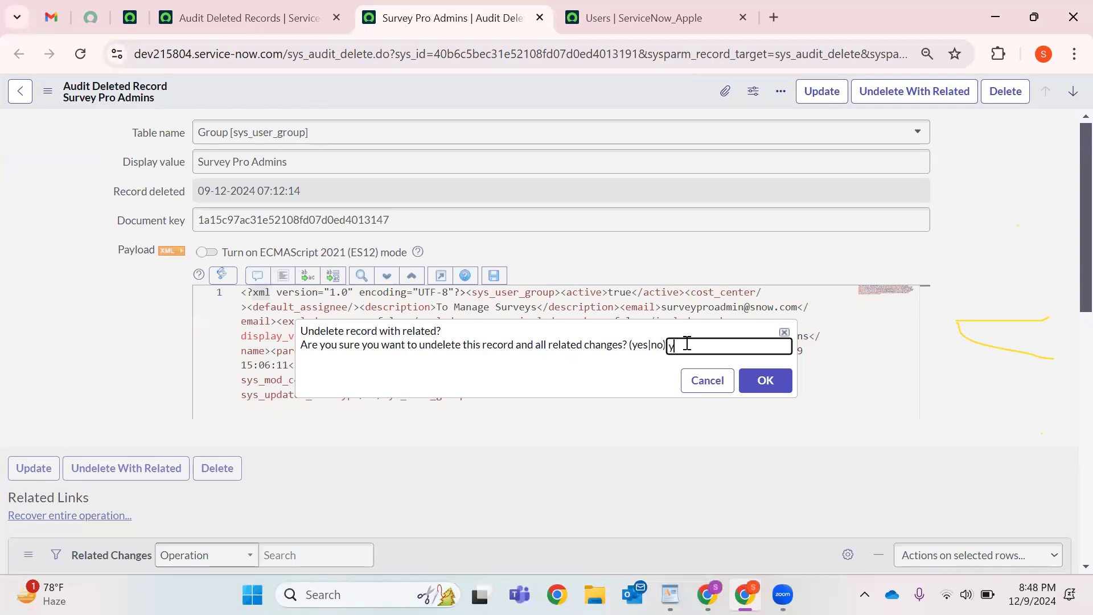
Step: Confirm the undelete with 'yes', dismiss the finished recovery, and recheck Audit Deleted Records
{"action": "type", "text": "es"}
{"action": "key", "text": "Return"}
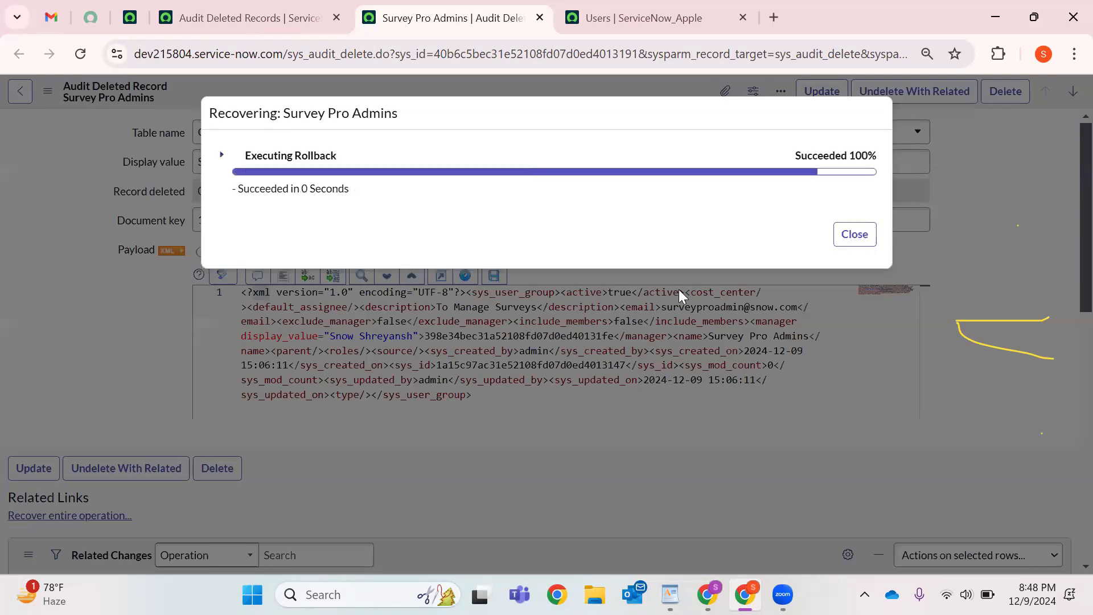
{"action": "left_click", "coordinate": [853, 235]}
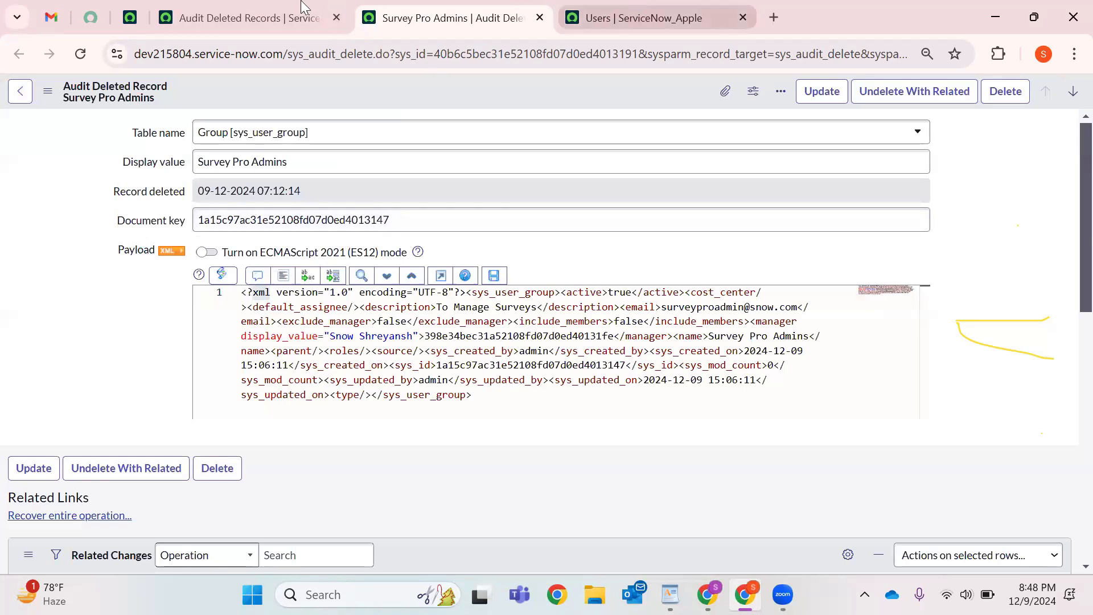
{"action": "left_click", "coordinate": [287, 17]}
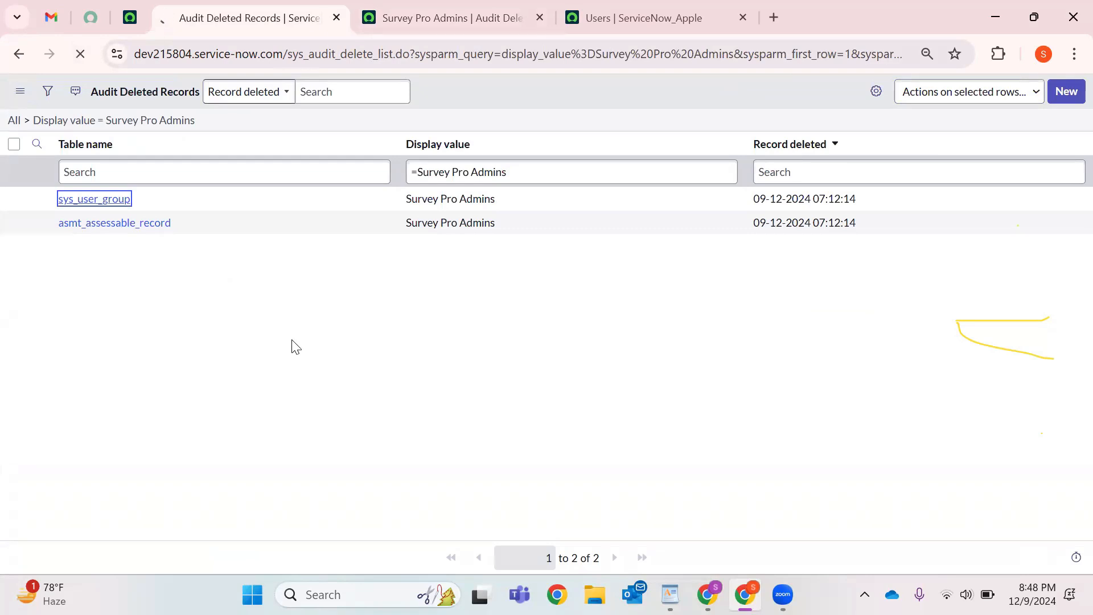
Step: Close the empty deleted records list and open Groups from History in a new tab
{"action": "left_click", "coordinate": [337, 19]}
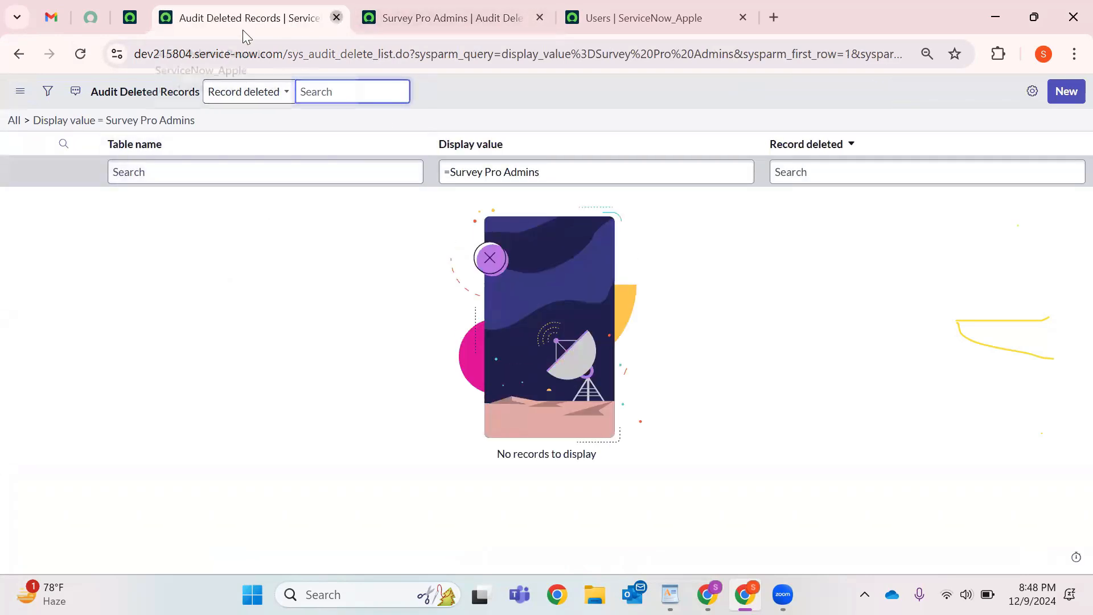
{"action": "left_click", "coordinate": [129, 18]}
{"action": "left_click", "coordinate": [199, 94]}
{"action": "scroll", "coordinate": [107, 295], "scroll_direction": "up", "scroll_amount": 2}
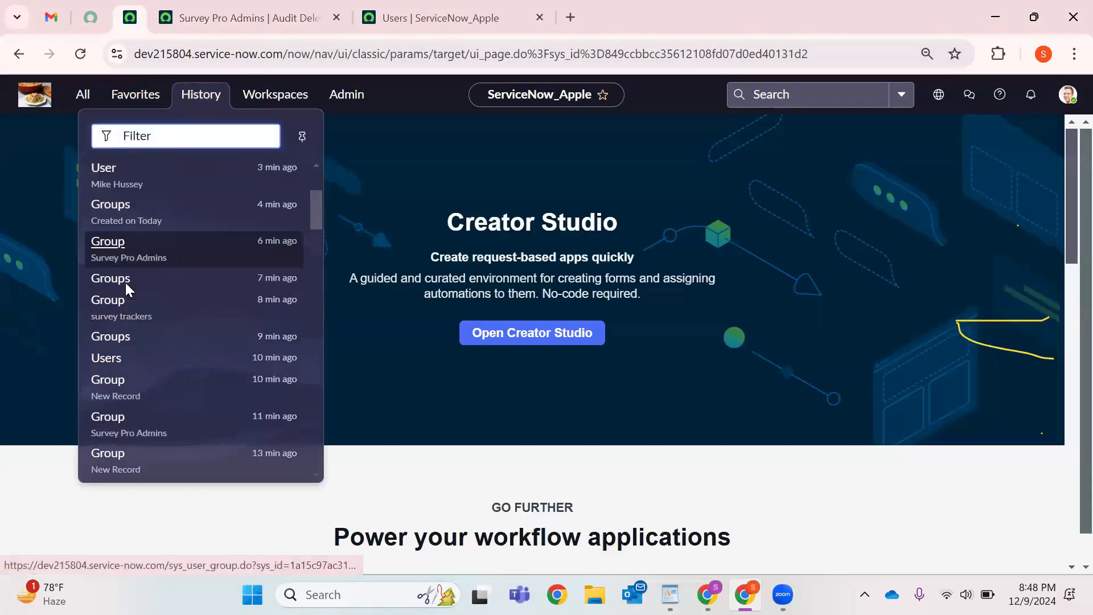
{"action": "right_click", "coordinate": [116, 280]}
{"action": "left_click", "coordinate": [171, 302]}
{"action": "left_click", "coordinate": [413, 8]}
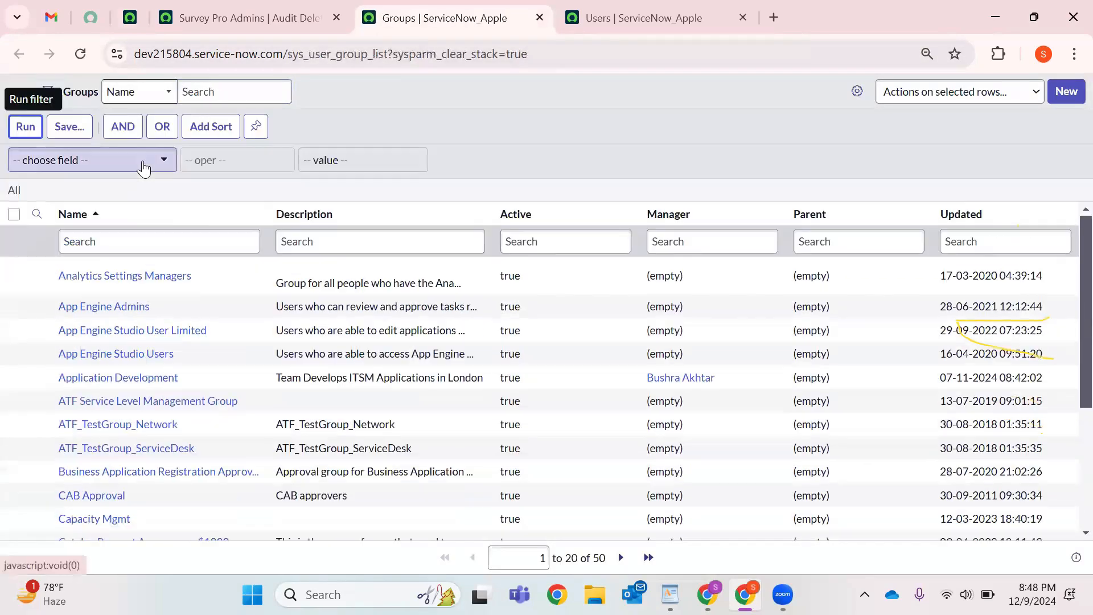
Step: Filter groups to Created Today and open Survey Pro Admins
{"action": "left_click", "coordinate": [143, 161]}
{"action": "type", "text": "cre"}
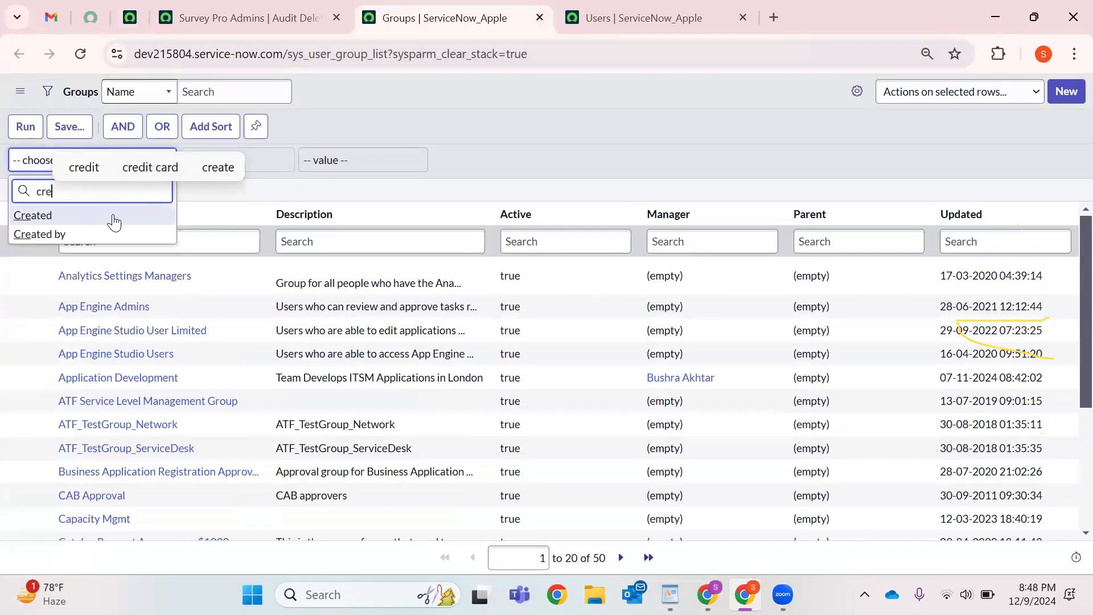
{"action": "key", "text": "Return"}
{"action": "left_click", "coordinate": [29, 129]}
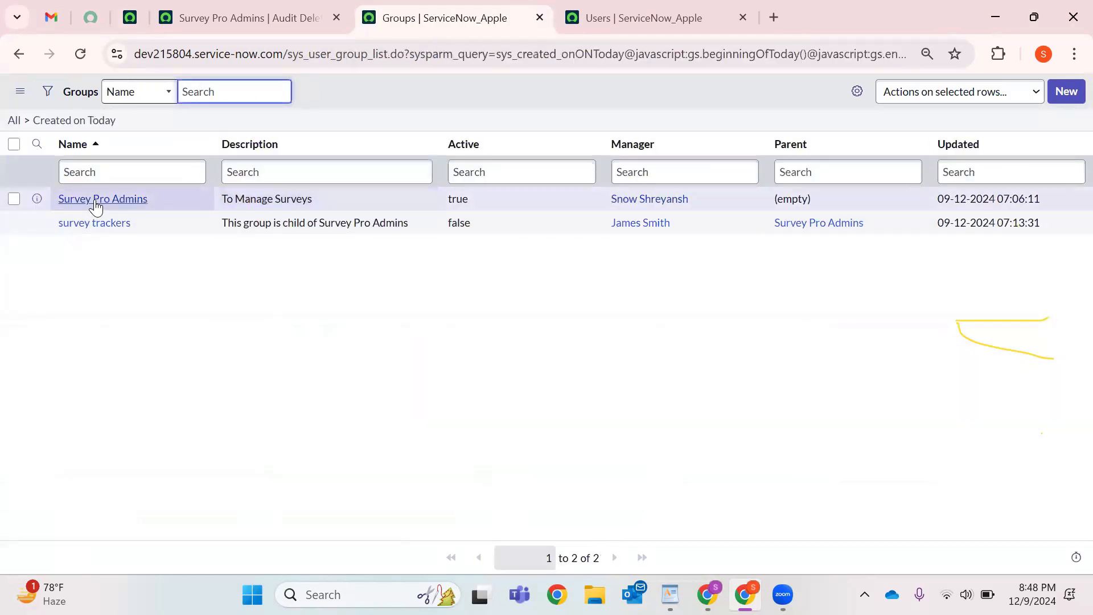
{"action": "left_click", "coordinate": [95, 202]}
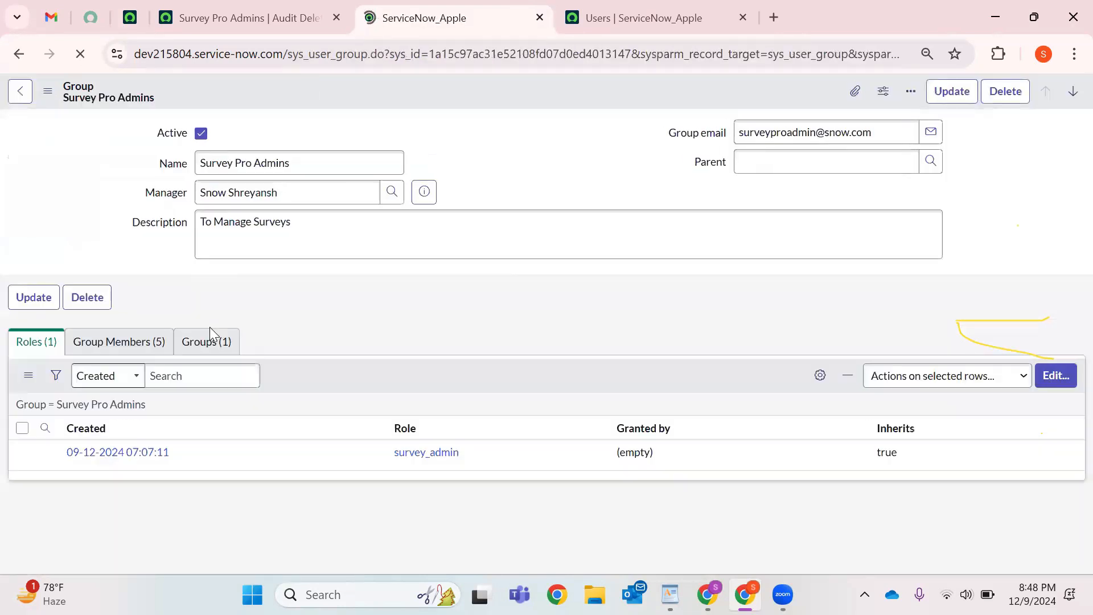
Step: Open the child group survey trackers from the Groups related list in a new tab
{"action": "left_click", "coordinate": [137, 344]}
{"action": "scroll", "coordinate": [228, 495], "scroll_direction": "down", "scroll_amount": 1}
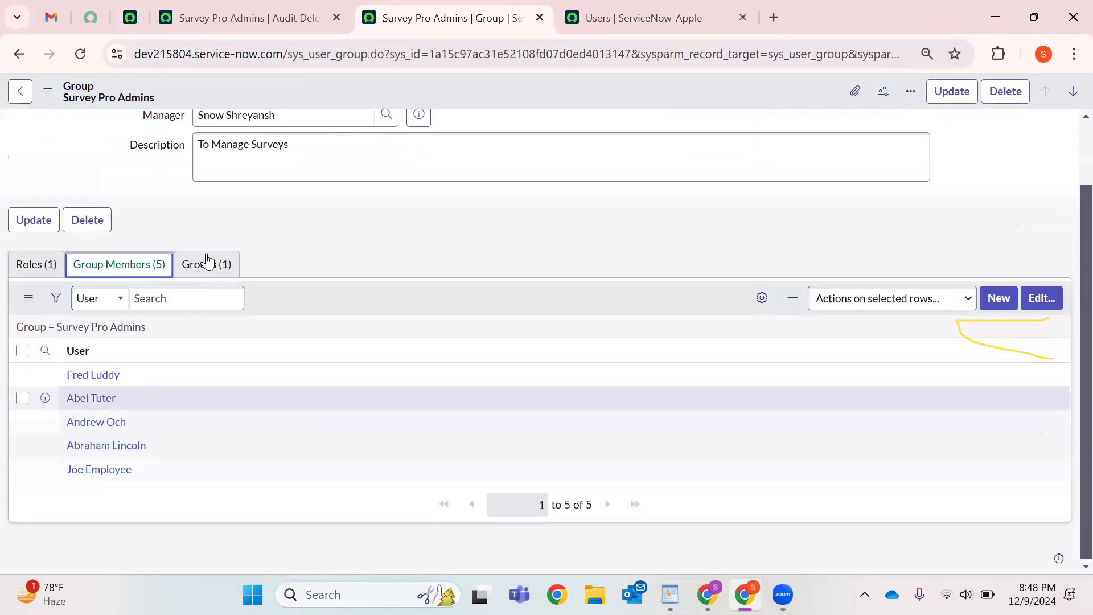
{"action": "left_click", "coordinate": [206, 263]}
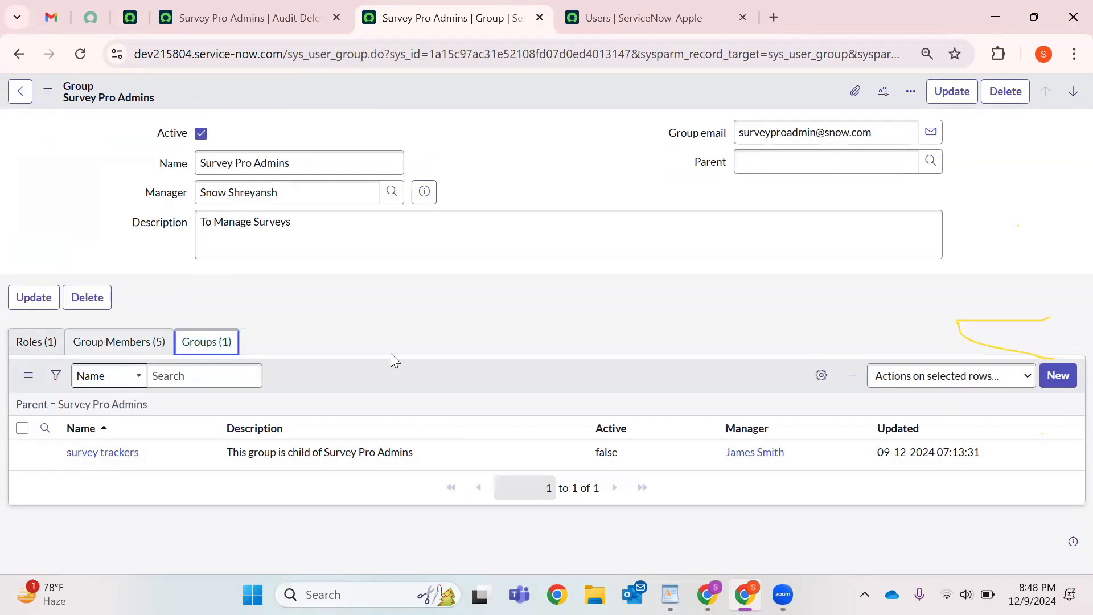
{"action": "right_click", "coordinate": [125, 455]}
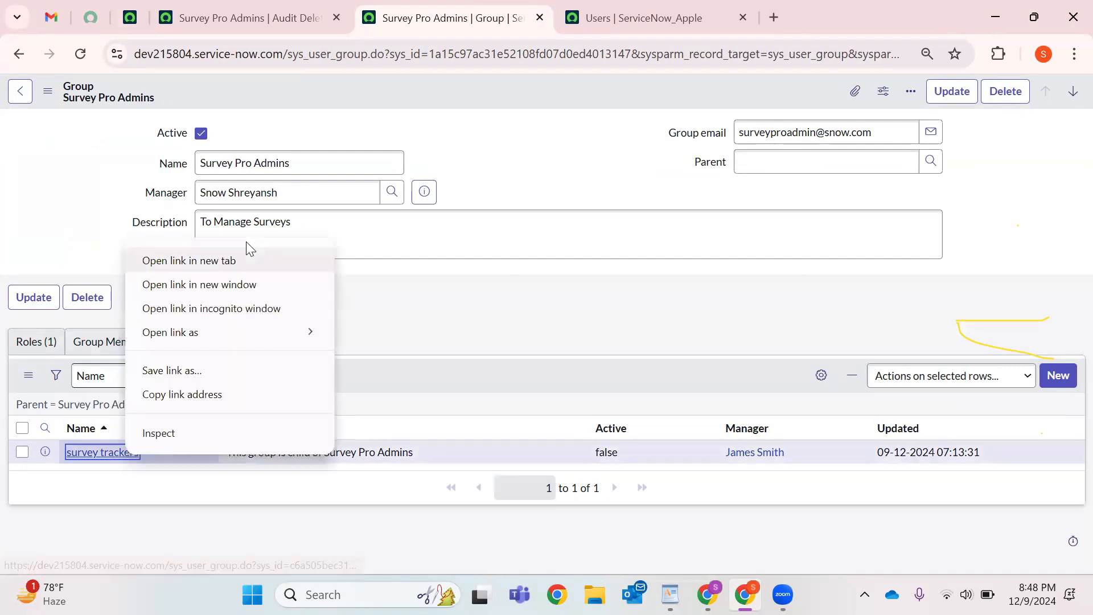
{"action": "left_click", "coordinate": [244, 258]}
{"action": "left_click", "coordinate": [623, 8]}
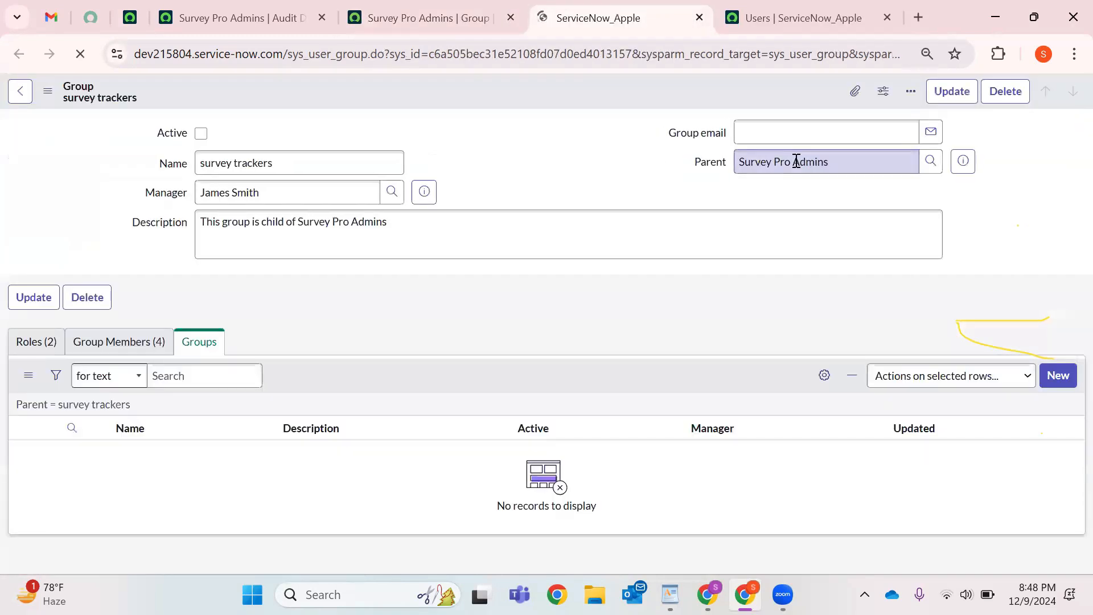
Step: Check survey trackers' parent and survey_admin role, mark it Active, and update it
{"action": "triple_click", "coordinate": [796, 161]}
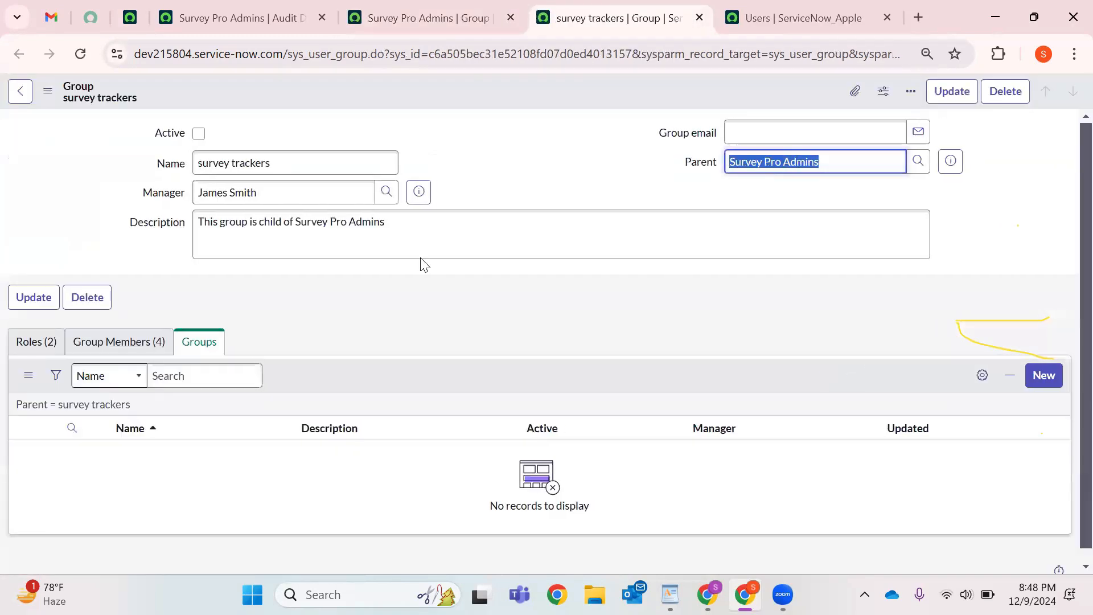
{"action": "left_click", "coordinate": [46, 348]}
{"action": "left_click_drag", "start_coordinate": [366, 476], "coordinate": [449, 475]}
{"action": "left_click", "coordinate": [600, 149]}
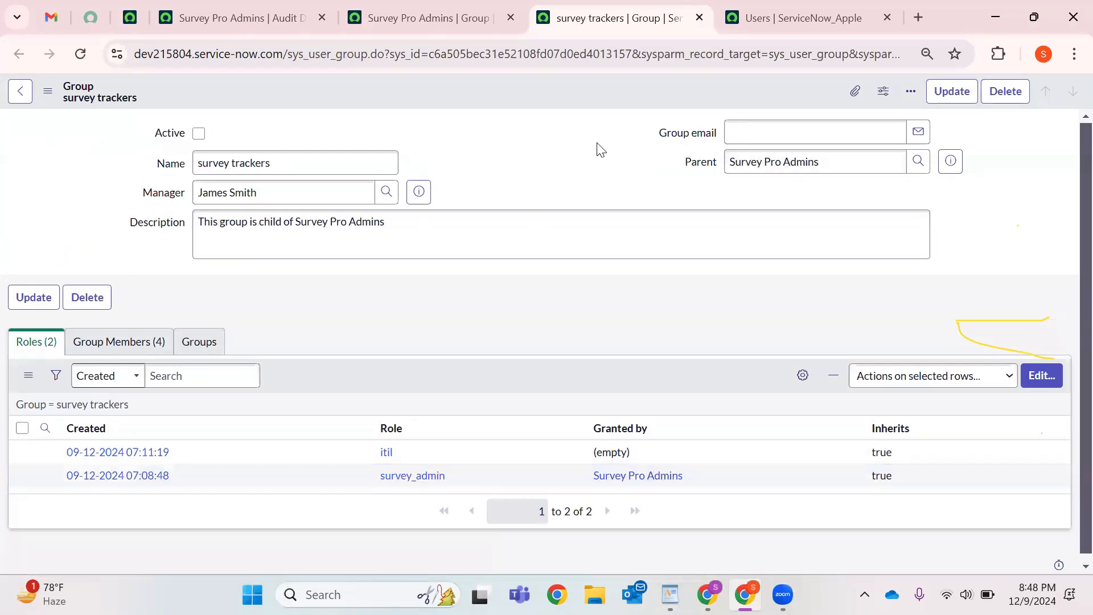
{"action": "left_click", "coordinate": [199, 133]}
{"action": "left_click", "coordinate": [952, 92]}
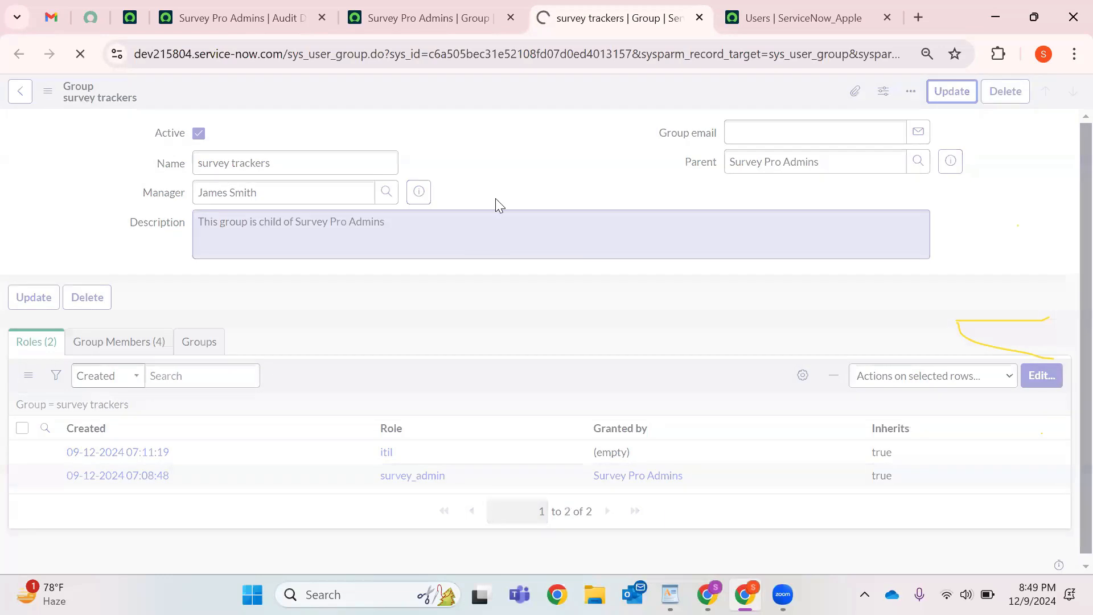
{"action": "left_click", "coordinate": [399, 18]}
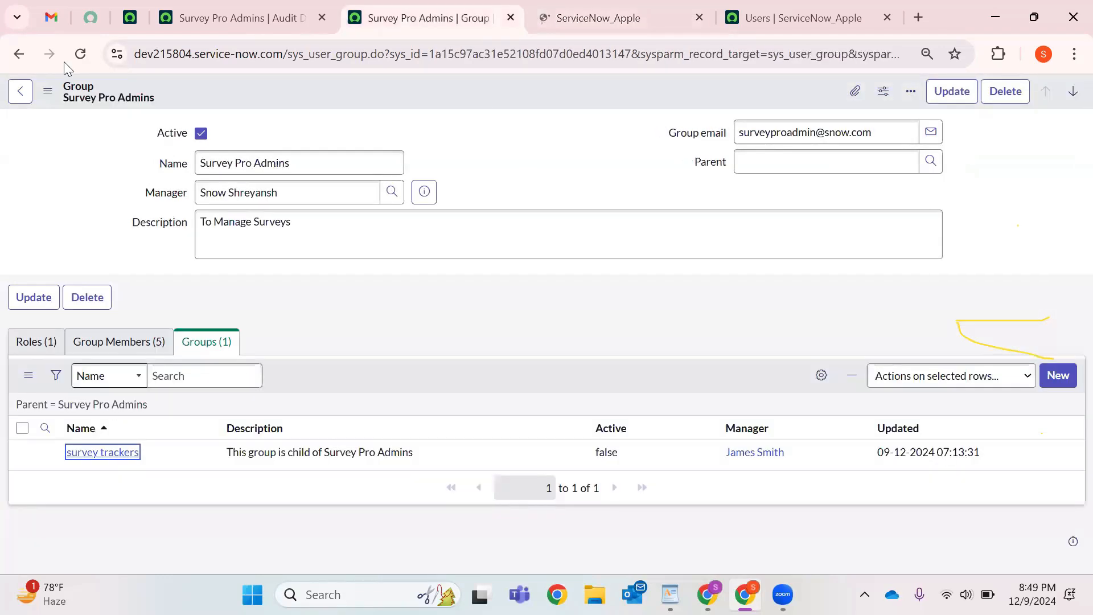
Step: Close the Users list and confirm survey trackers shows as active in the Groups list
{"action": "left_click", "coordinate": [890, 19]}
{"action": "left_click", "coordinate": [889, 19]}
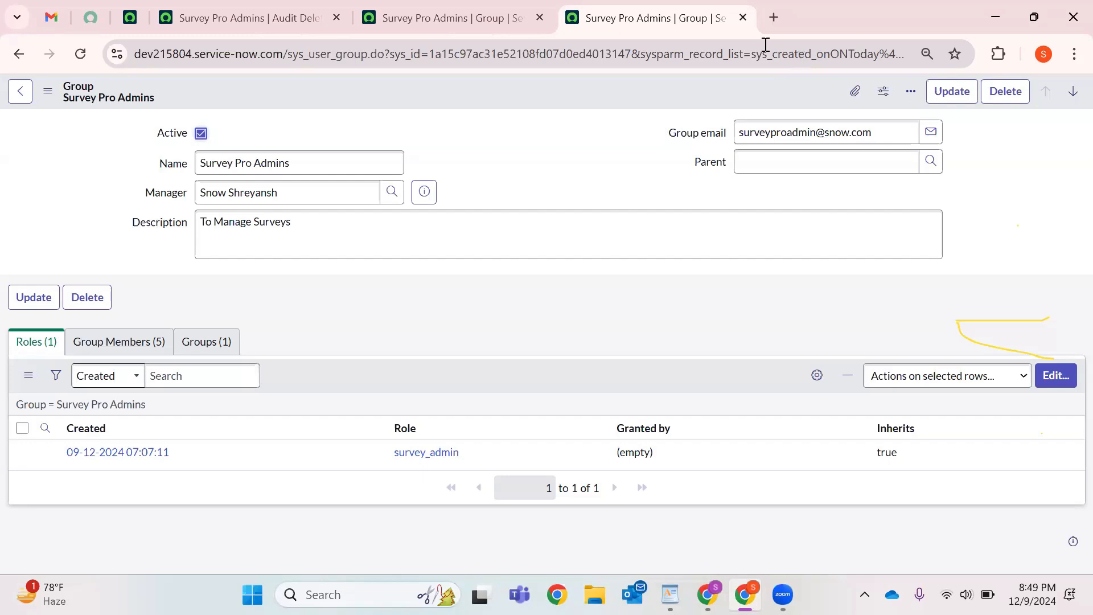
{"action": "left_click", "coordinate": [102, 343]}
{"action": "left_click", "coordinate": [46, 353]}
{"action": "left_click", "coordinate": [126, 357]}
{"action": "left_click", "coordinate": [203, 344]}
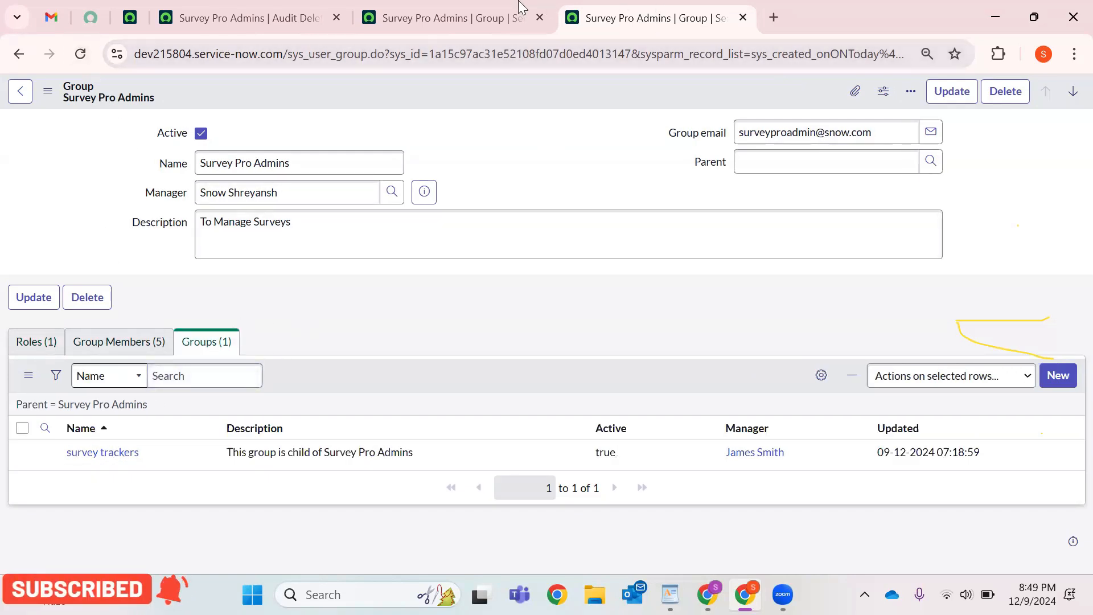
Step: Review the group name, child group and roles, then close the duplicate Survey Pro Admins page
{"action": "left_click", "coordinate": [267, 165]}
{"action": "triple_click", "coordinate": [266, 165]}
{"action": "left_click_drag", "start_coordinate": [161, 453], "coordinate": [45, 452]}
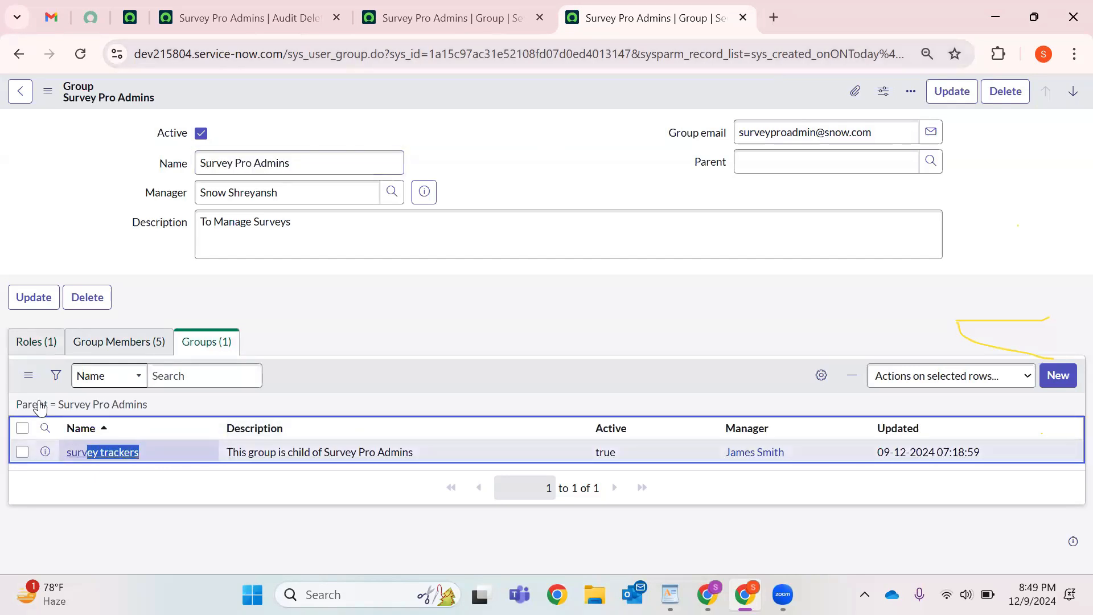
{"action": "left_click", "coordinate": [35, 341]}
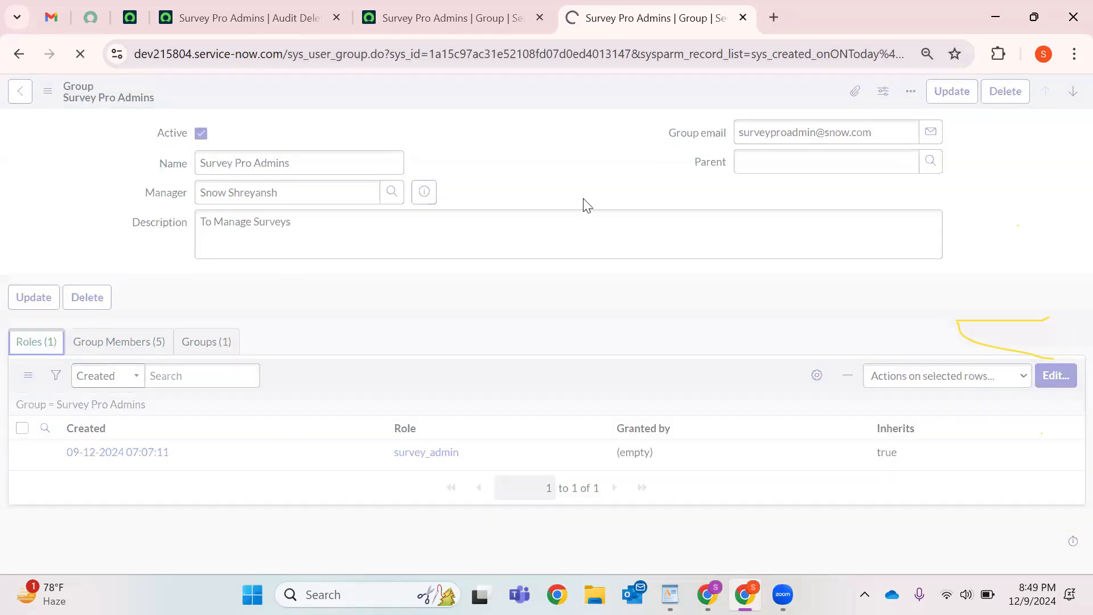
{"action": "left_click", "coordinate": [251, 165]}
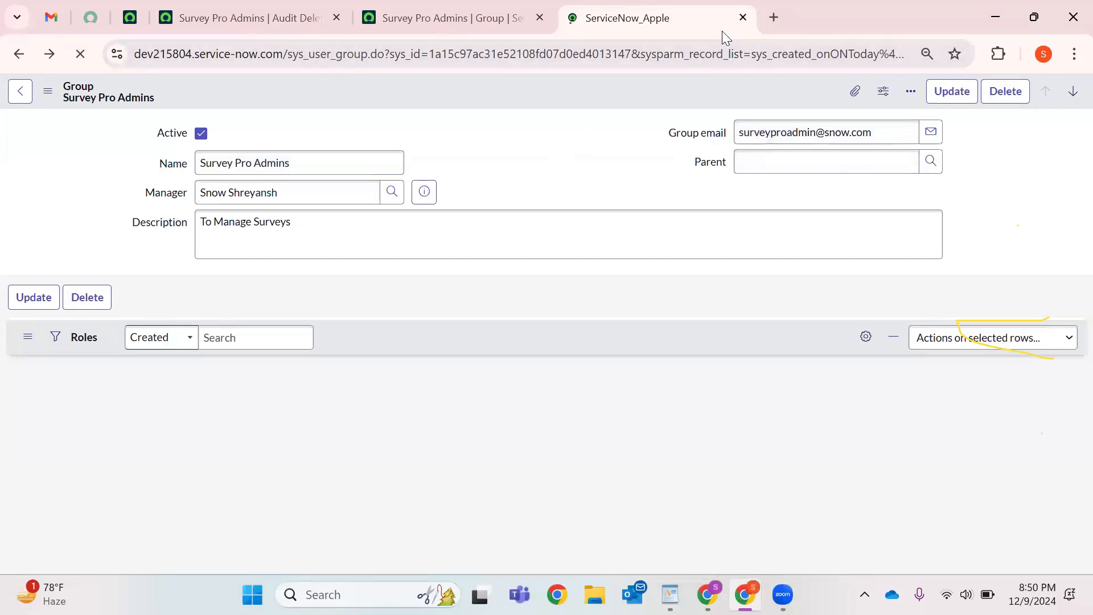
{"action": "left_click", "coordinate": [742, 18]}
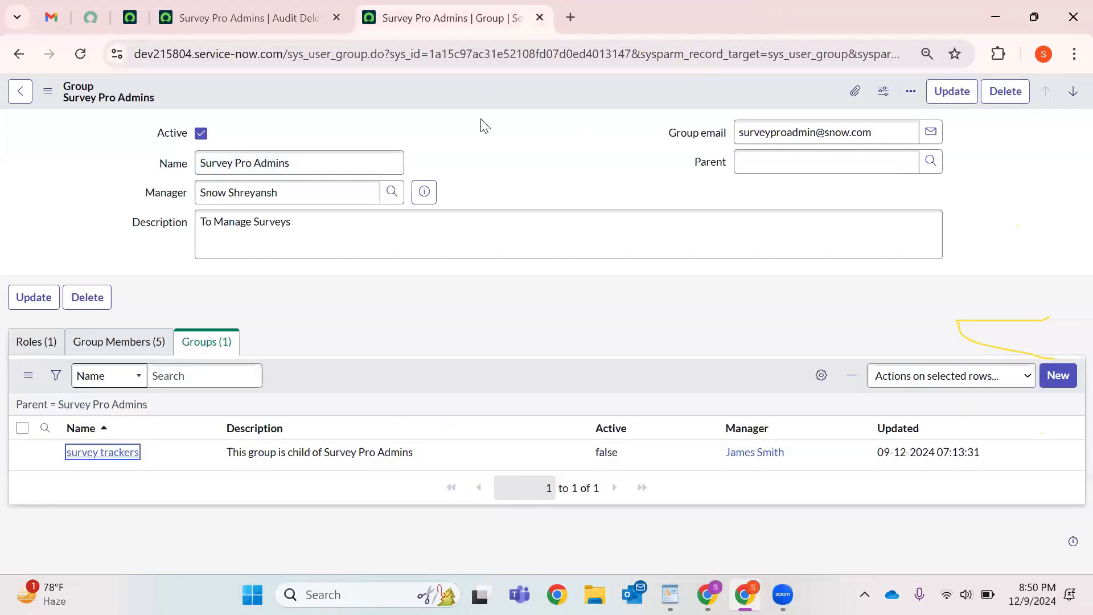